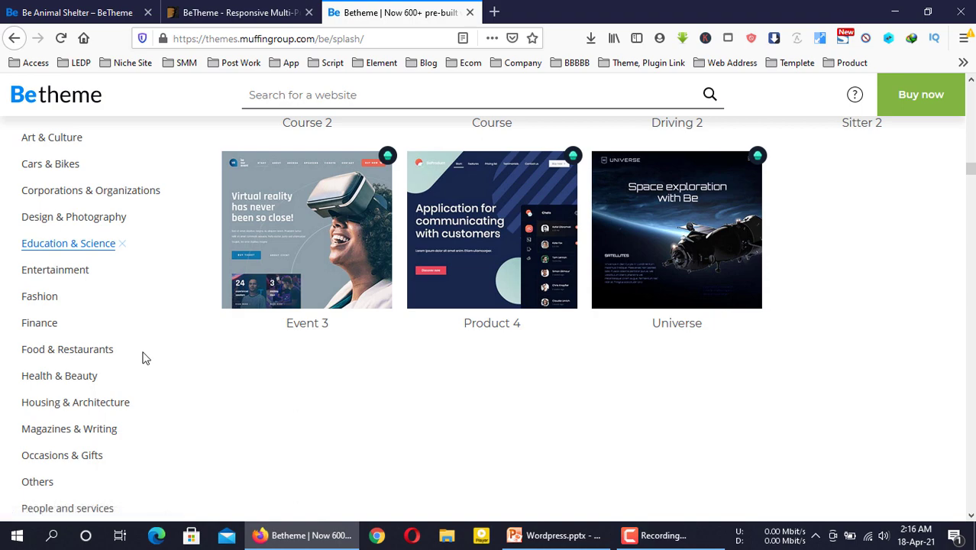
Add the Food & Restaurants subject filter and browse the 15 matching pre-built websites
left_click(94, 351)
scroll(94, 355, "down", 5)
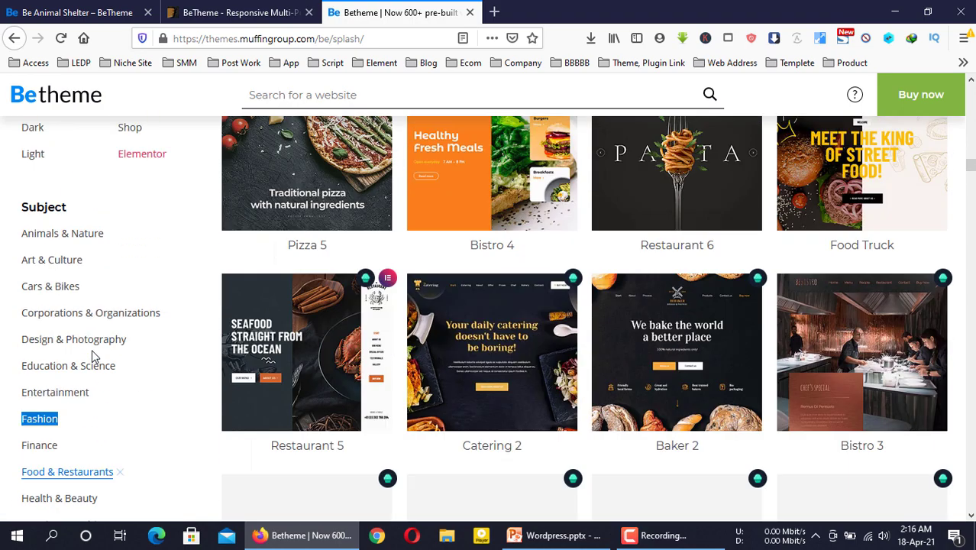
left_click(184, 274)
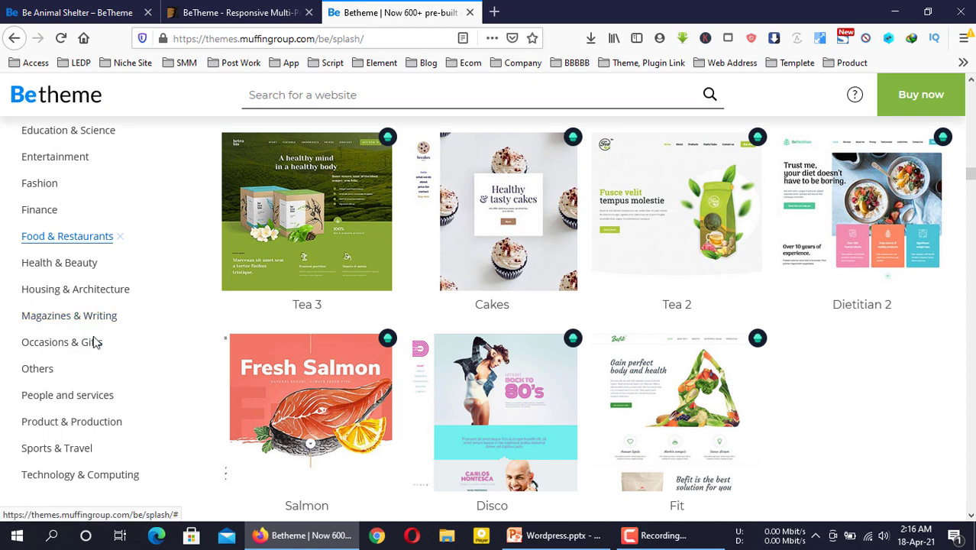
scroll(108, 359, "down", 2)
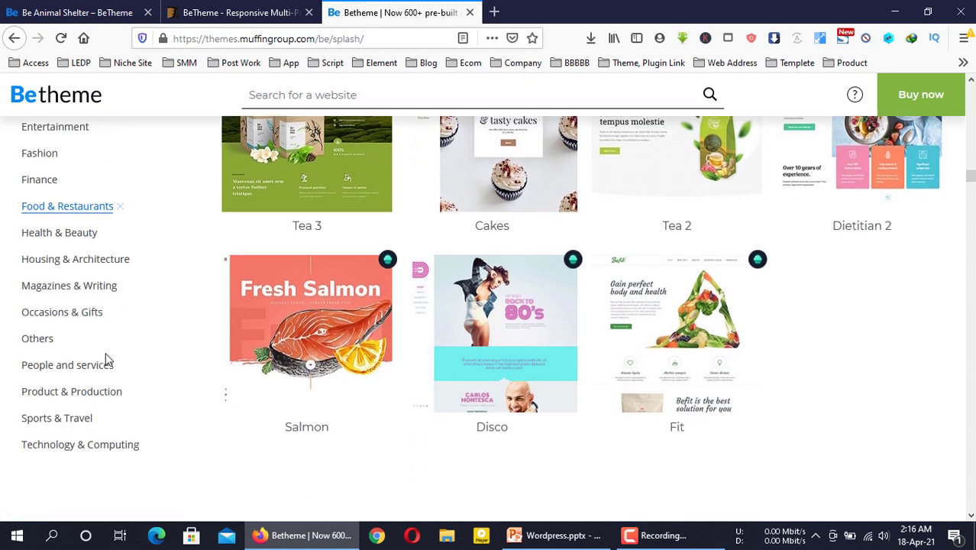
scroll(159, 380, "up", 10)
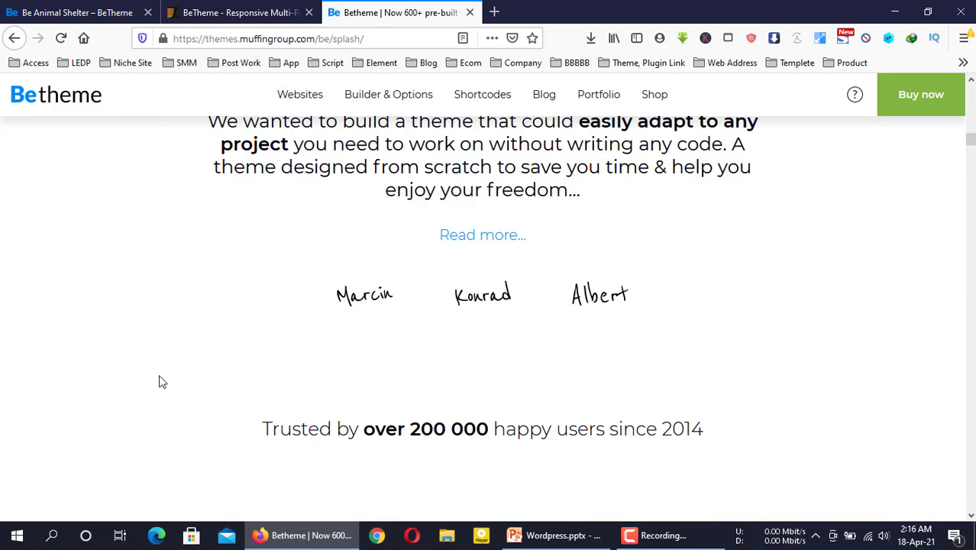
scroll(160, 380, "down", 8)
scroll(162, 377, "up", 5)
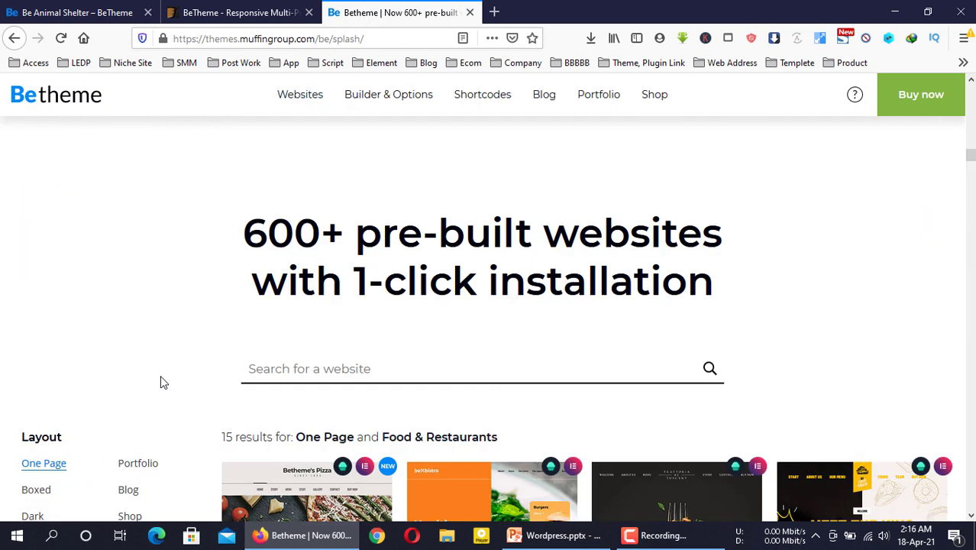
left_click_drag(970, 155, 971, 84)
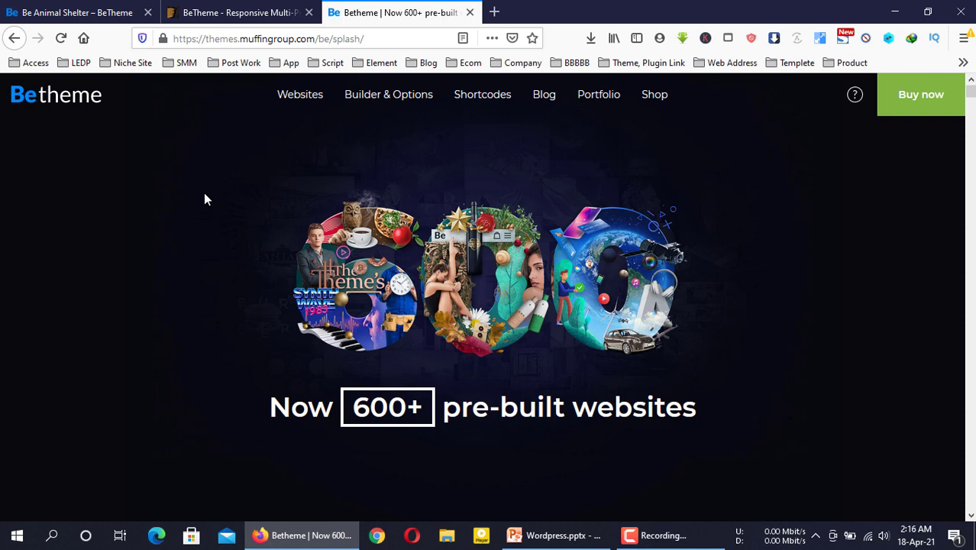
Review the ThemeForest BeTheme item details and its sales box of 225,632 sales
left_click(233, 10)
scroll(865, 319, "down", 1)
scroll(866, 319, "down", 5)
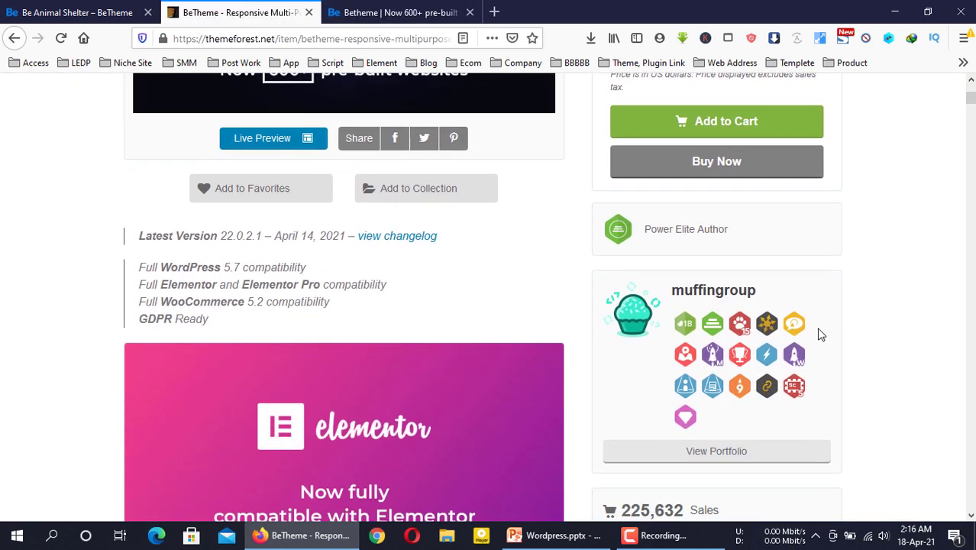
left_click_drag(629, 365, 751, 357)
left_click(655, 365)
left_click(752, 356)
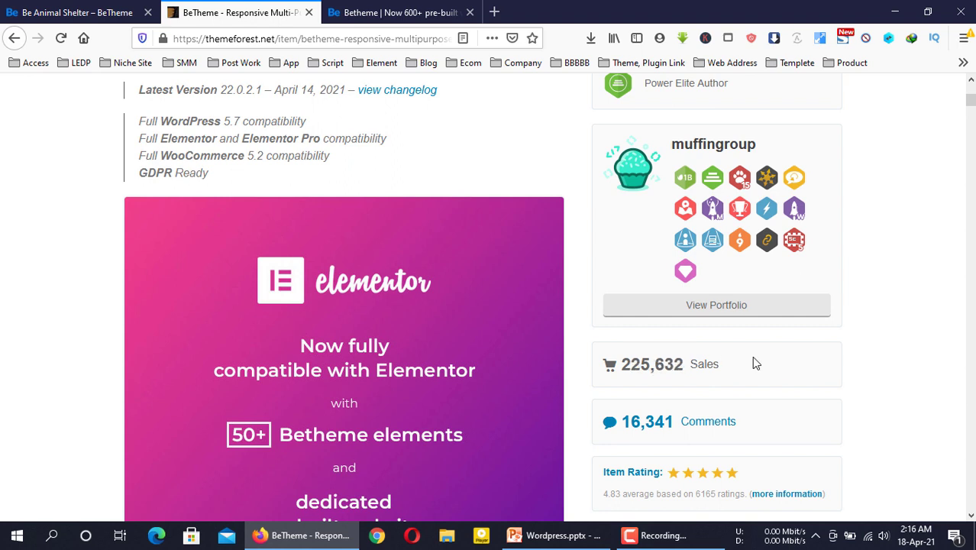
scroll(884, 368, "up", 1)
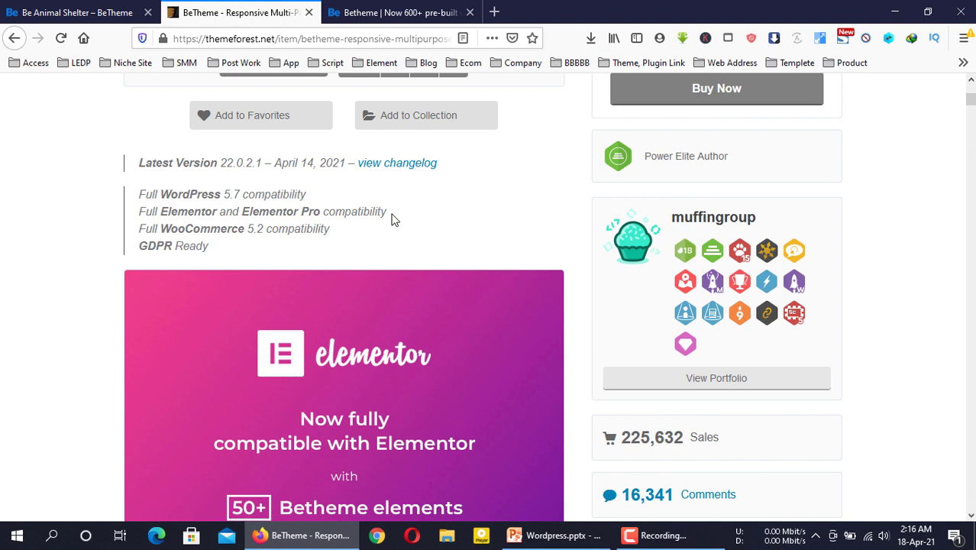
scroll(391, 220, "up", 7)
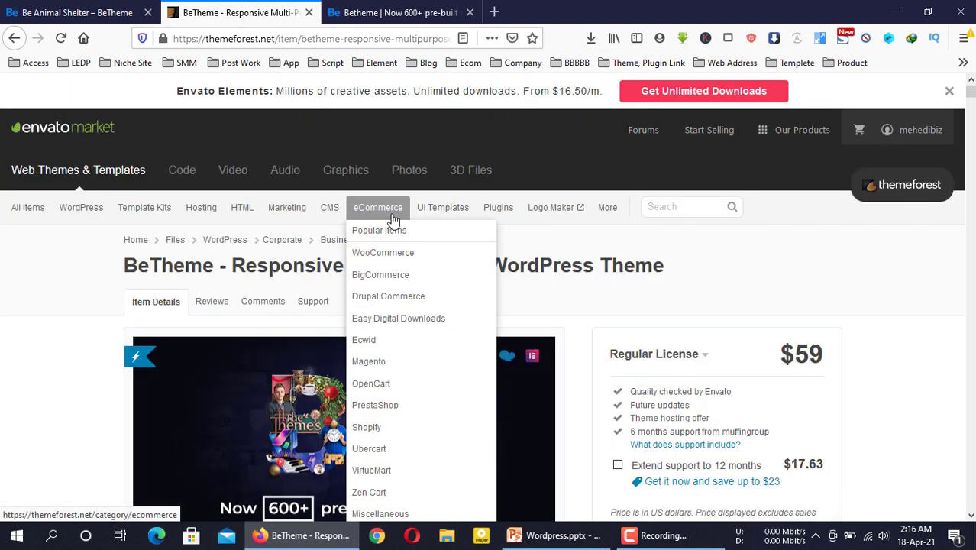
Load the site's /cpanel address in the browser
left_click(393, 12)
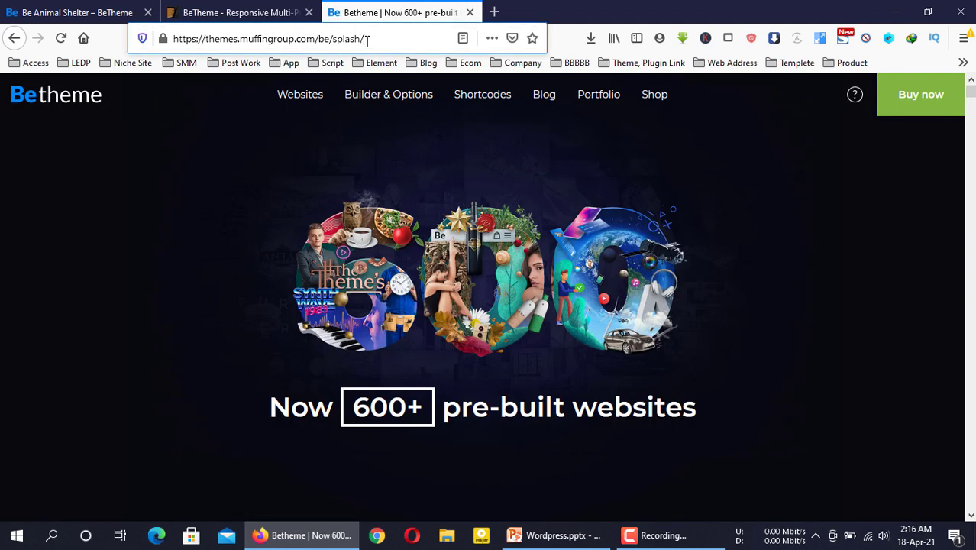
left_click(365, 39)
type("mehedibcv.xyz/")
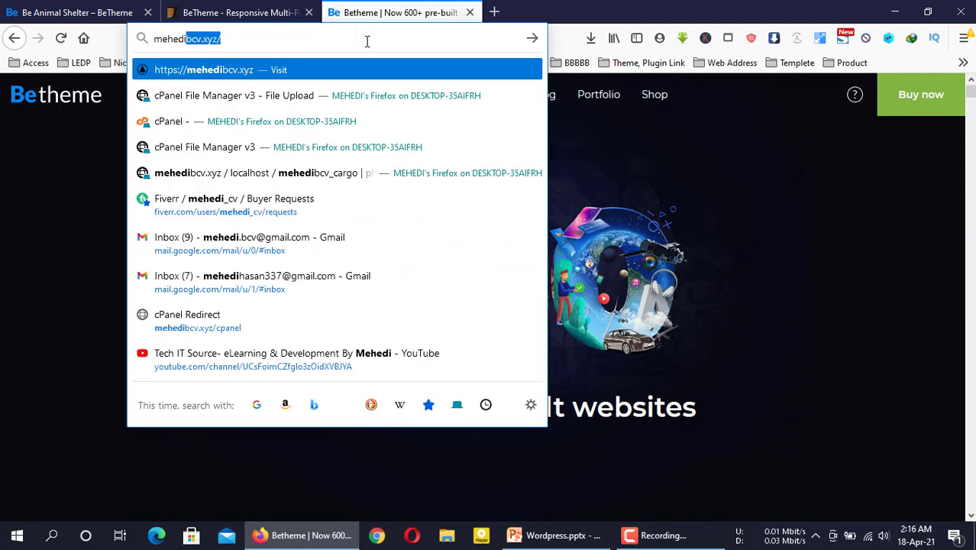
key("Right")
type("c")
key("Return")
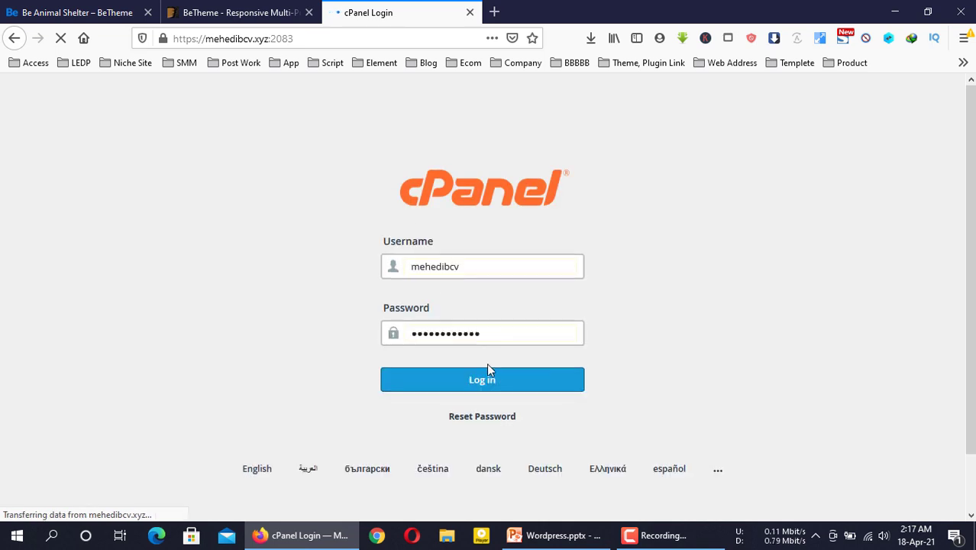
Log in to cPanel, then minimize the browser and PowerPoint to show the desktop
left_click(491, 380)
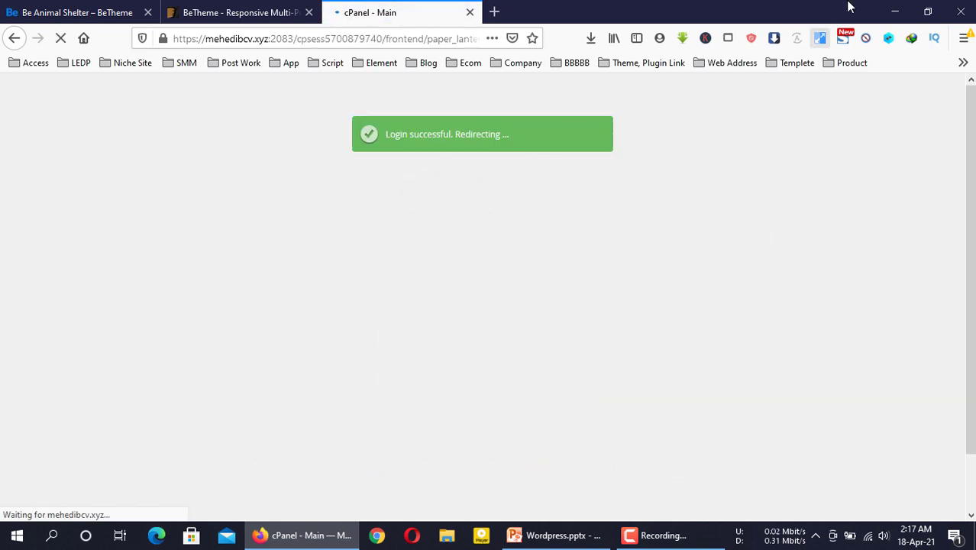
left_click(895, 11)
left_click(895, 11)
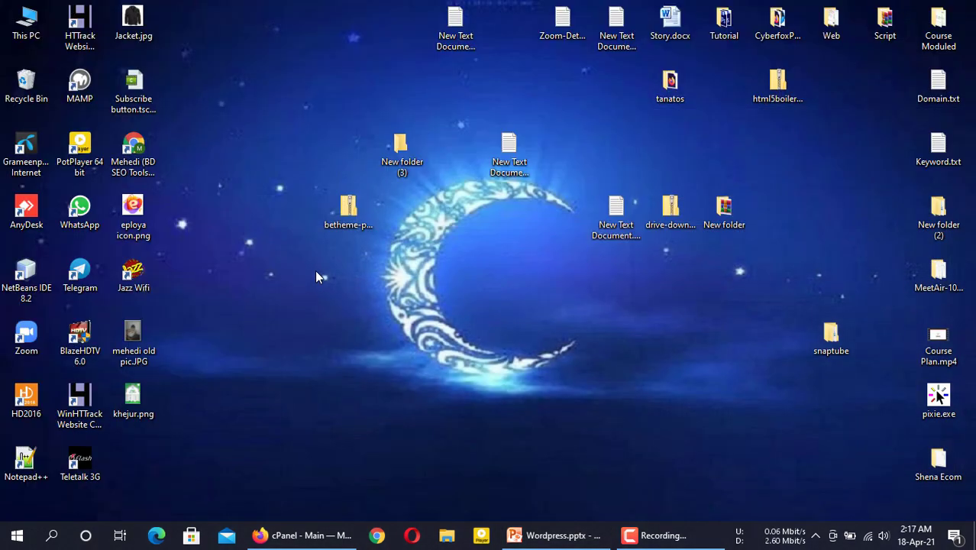
Extract betheme-premium-wordpress-theme22021.zip to a desktop folder and open that folder
right_click(230, 150)
left_click(248, 190)
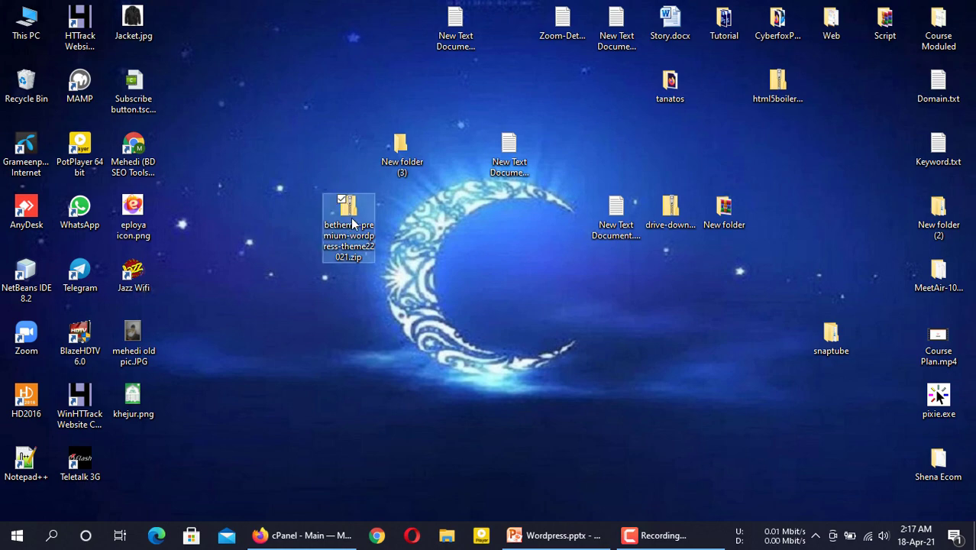
right_click(352, 229)
left_click(392, 222)
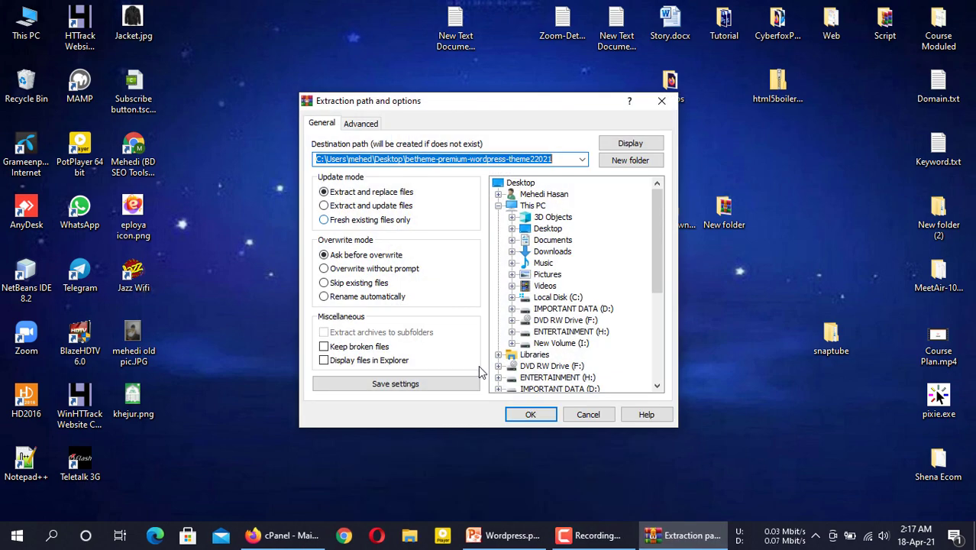
left_click(533, 415)
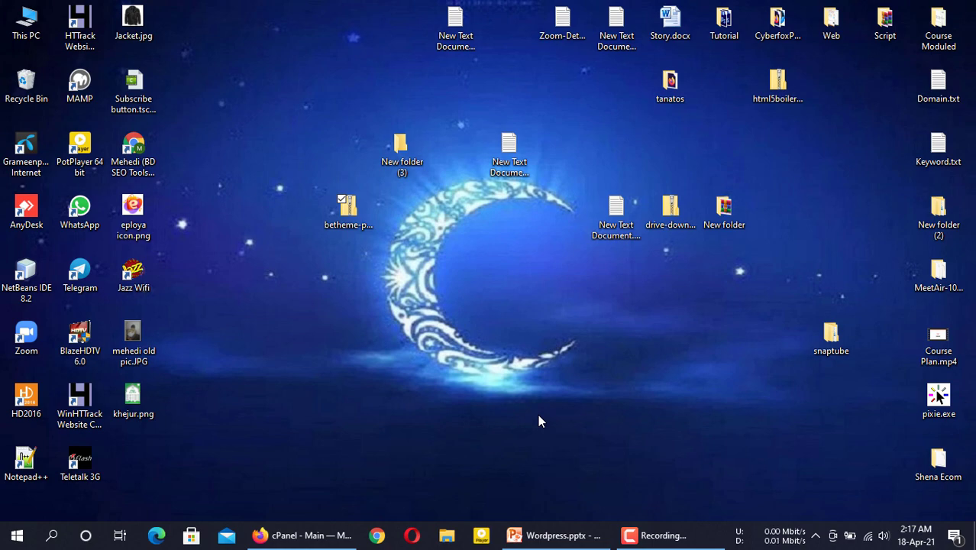
double_click(134, 458)
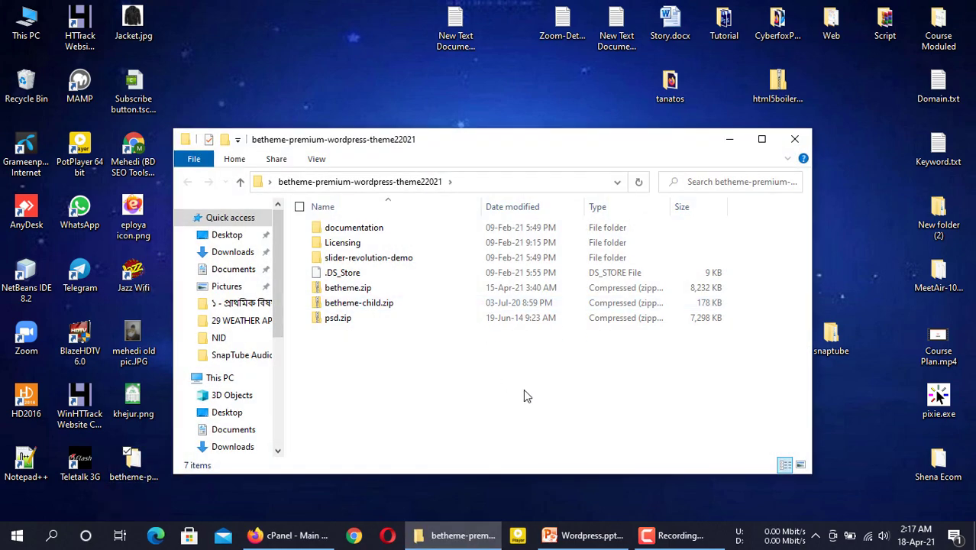
Inspect the extracted zips, cancel the accidental betheme-child.zip compression, and select betheme.zip
left_click_drag(527, 313, 306, 217)
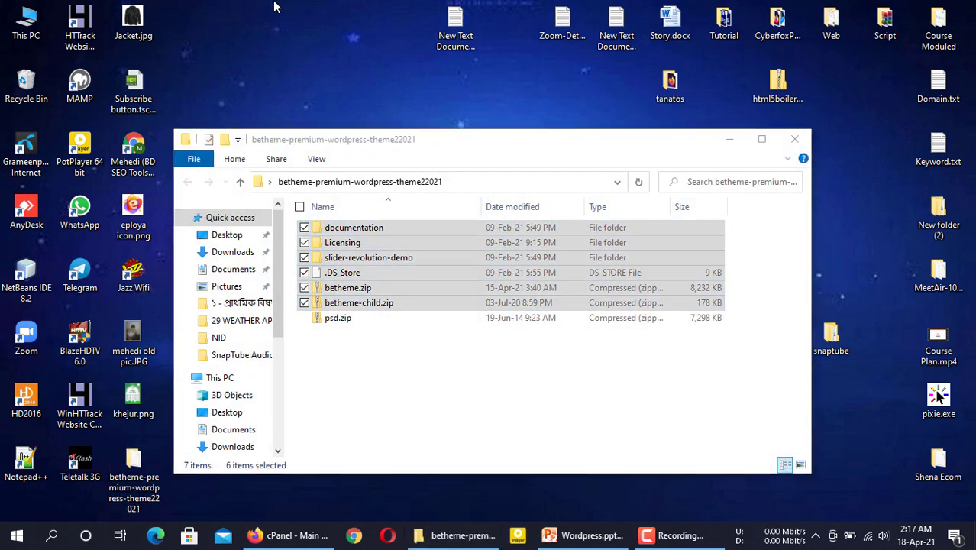
left_click(386, 395)
left_click(360, 303)
left_click(359, 287)
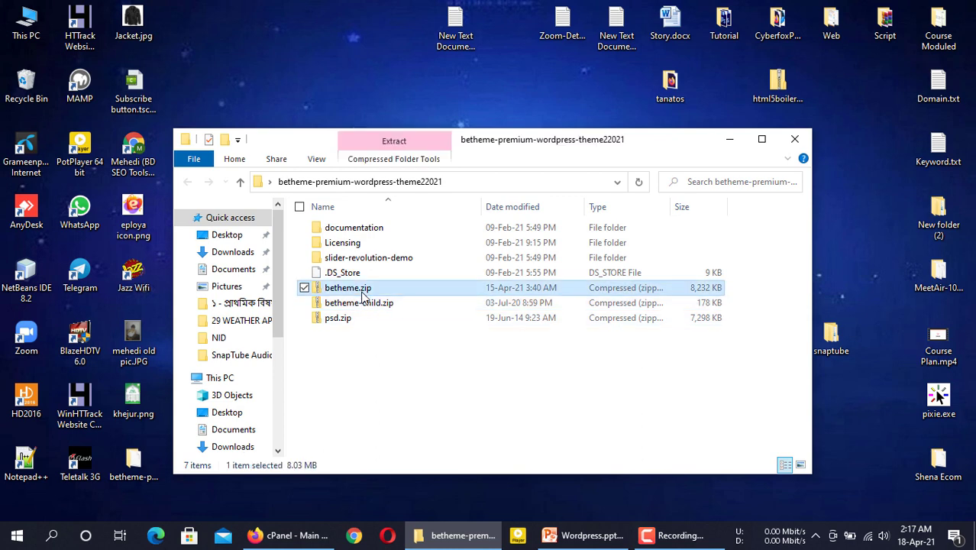
left_click(391, 304)
left_click(366, 318)
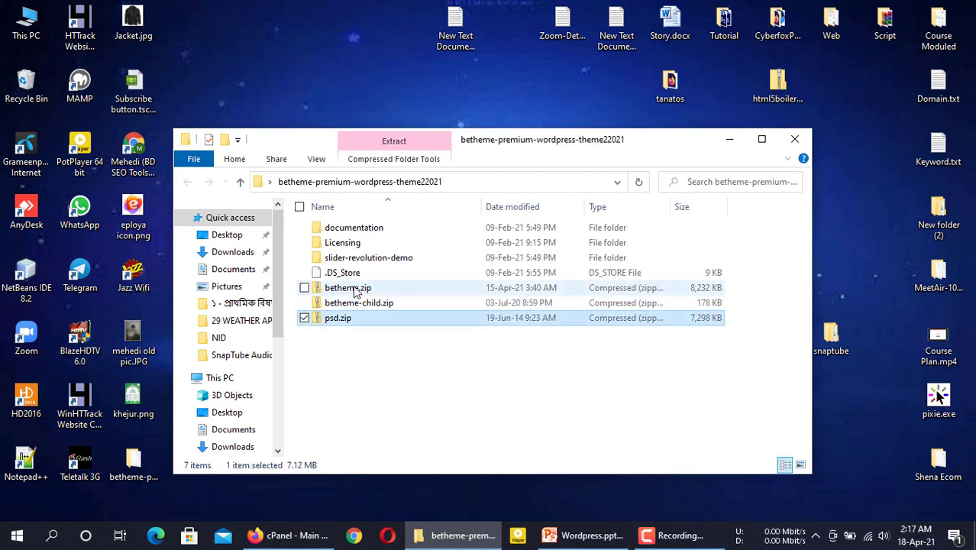
left_click(385, 289)
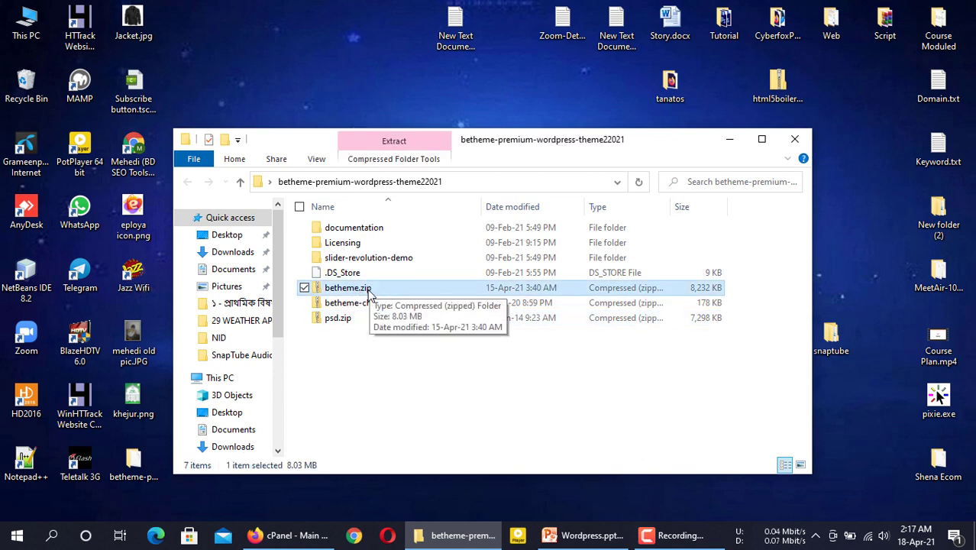
left_click(374, 304)
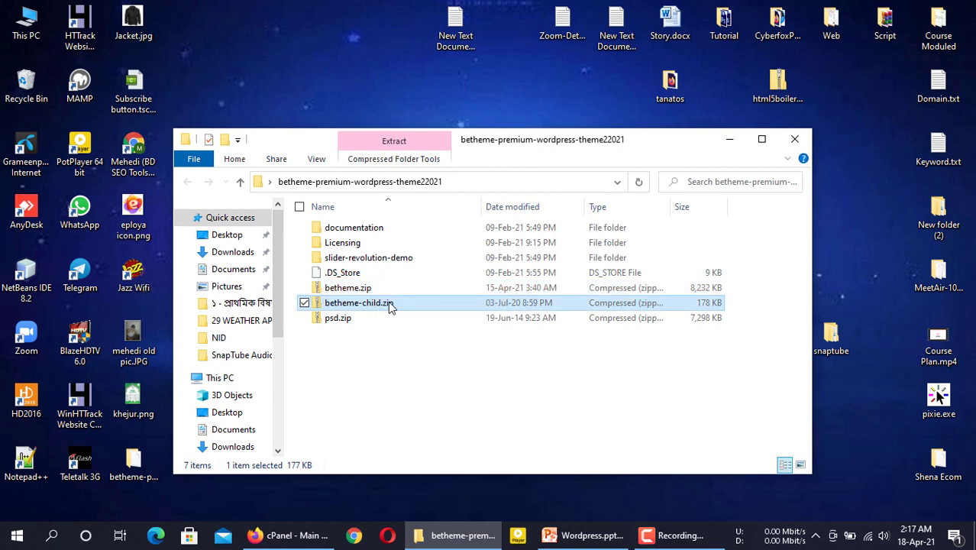
left_click(385, 287)
left_click(388, 302)
left_click(595, 321)
left_click(351, 356)
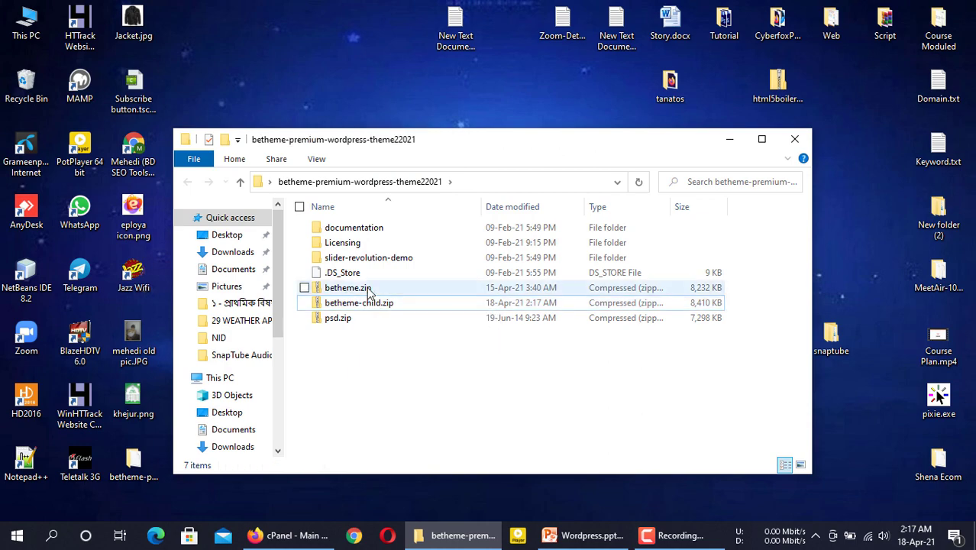
left_click(348, 291)
left_click(297, 535)
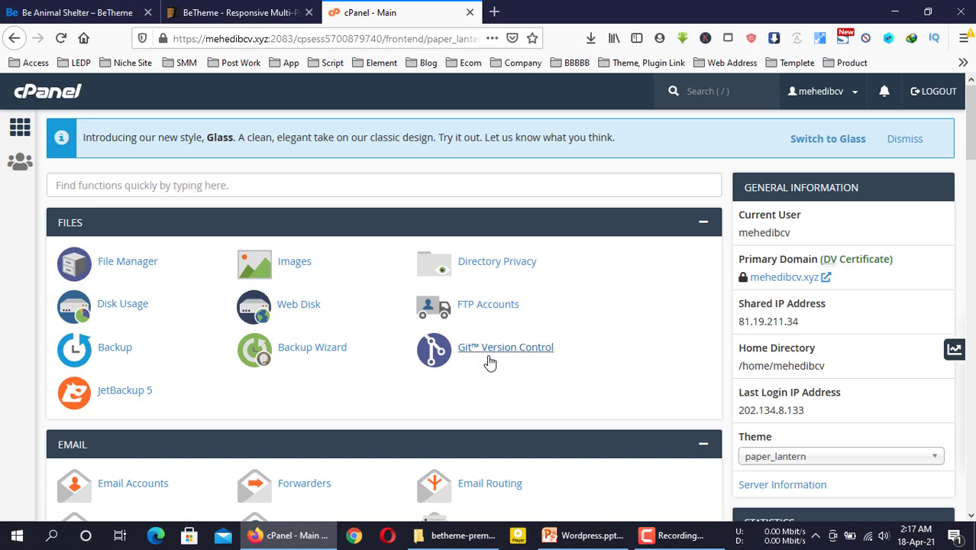
Open the WordPress installation form in Softaculous
scroll(371, 382, "down", 20)
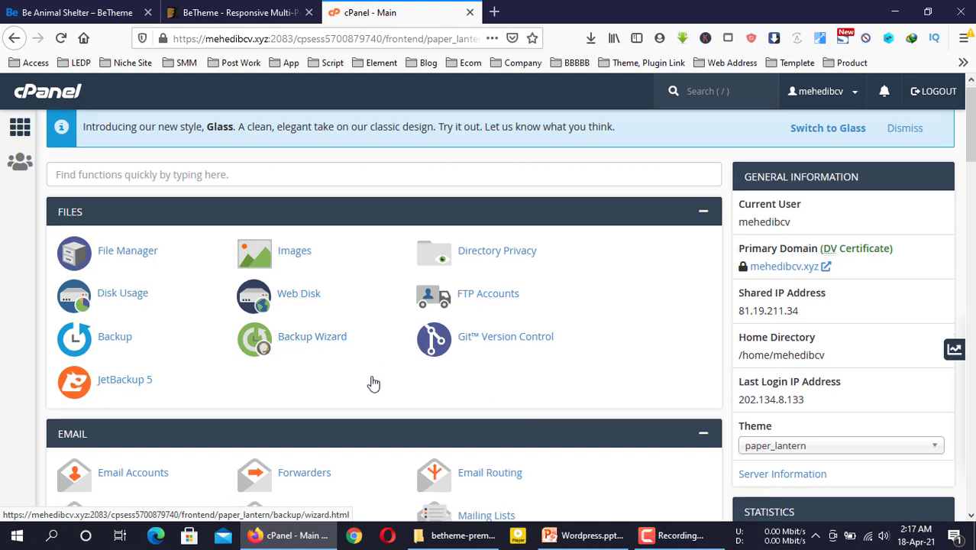
scroll(215, 391, "down", 1)
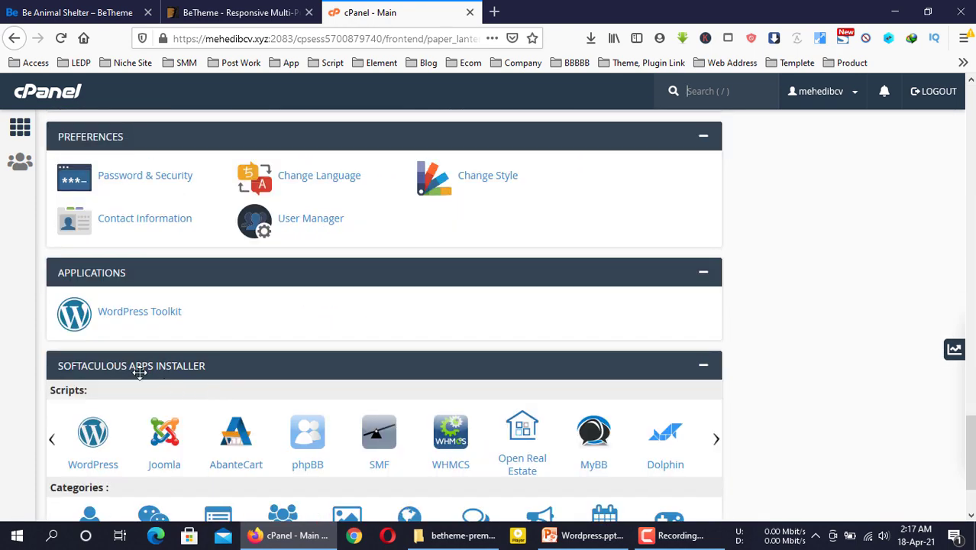
scroll(123, 370, "down", 1)
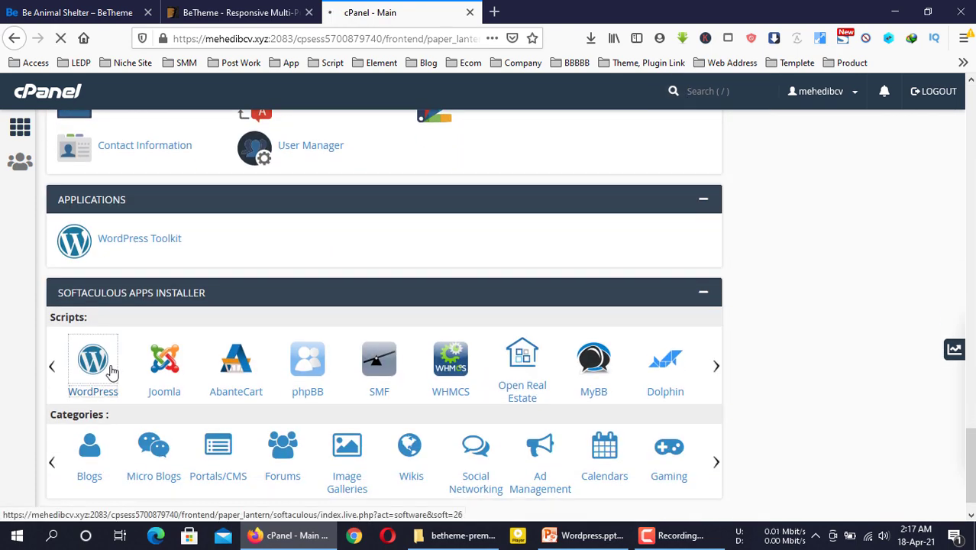
left_click(110, 372)
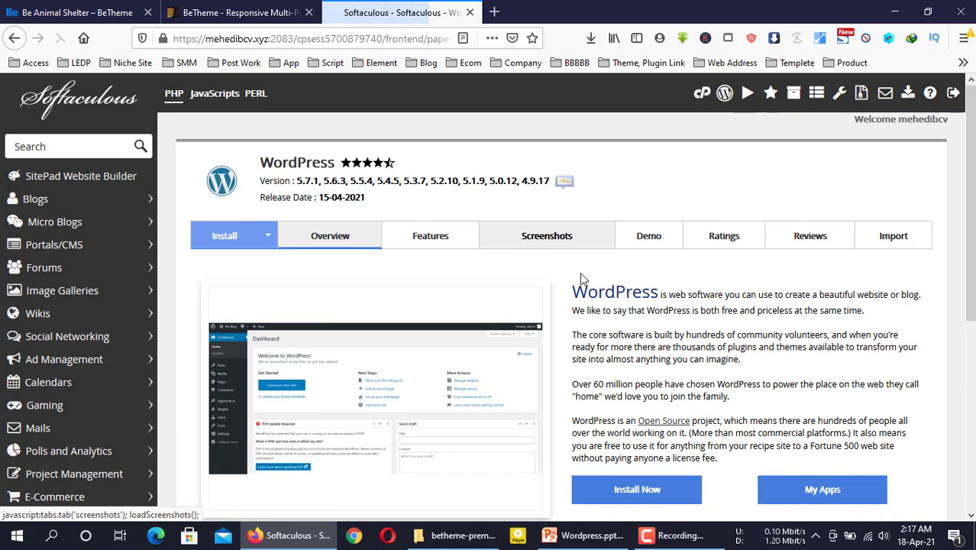
scroll(620, 363, "down", 5)
scroll(624, 362, "up", 3)
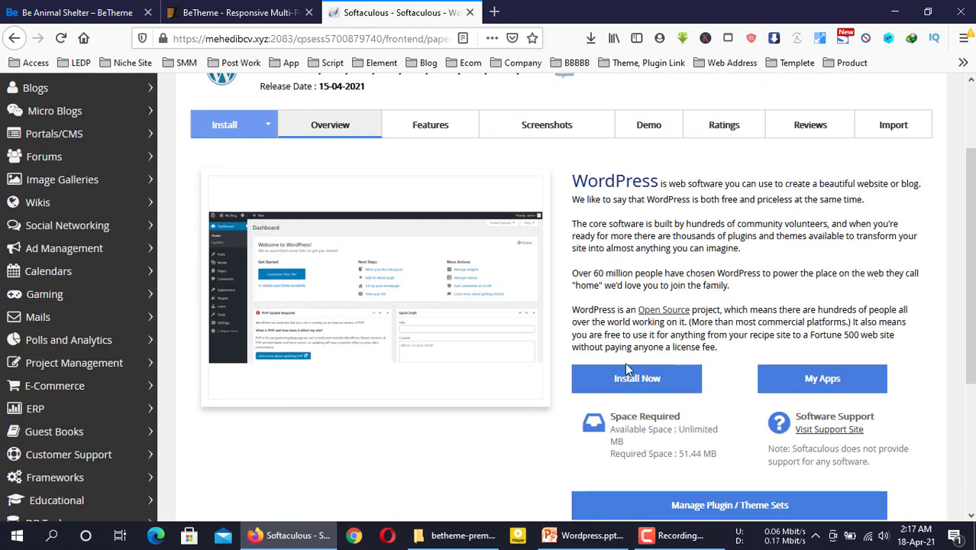
left_click(627, 375)
Keep the site's domain, set the install directory to betheme, and enter an admin password
left_click(666, 281)
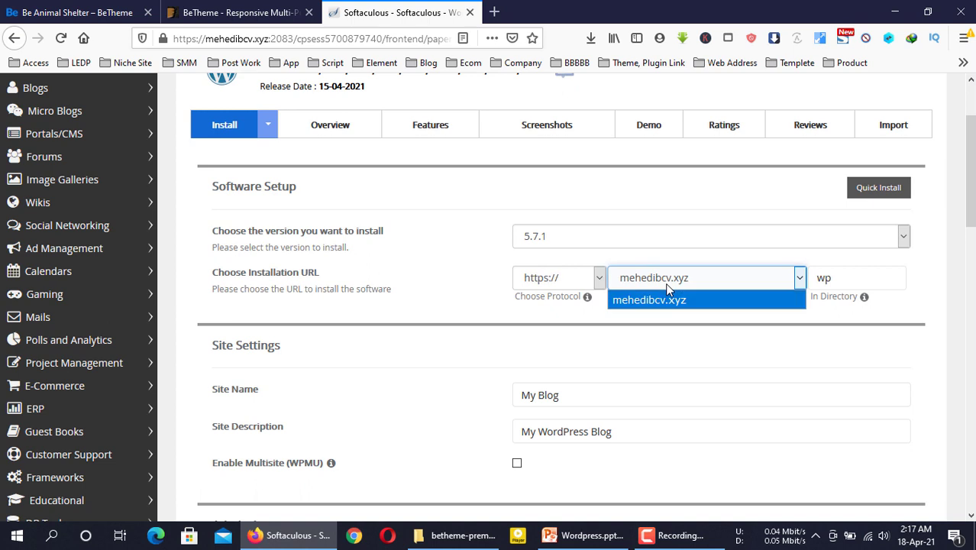
left_click(665, 283)
double_click(849, 278)
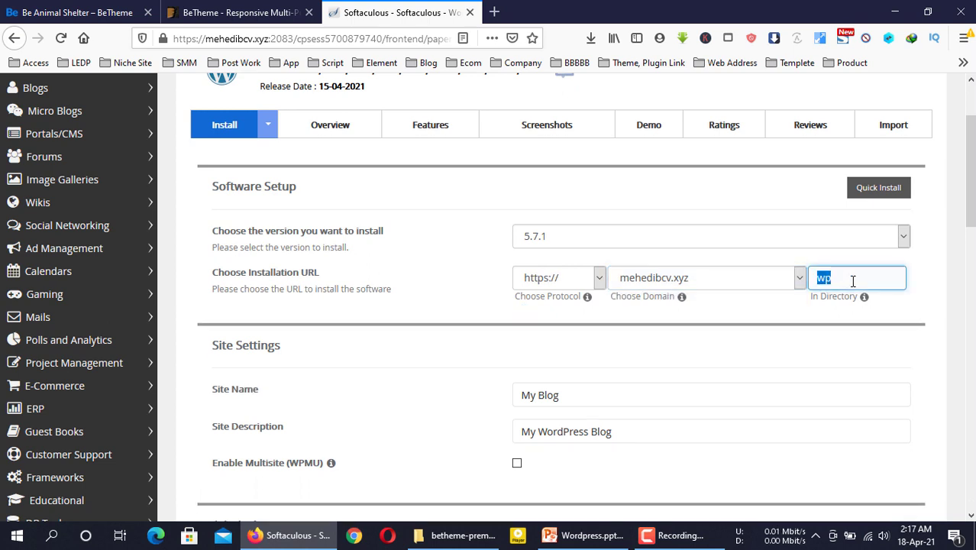
type("betheme")
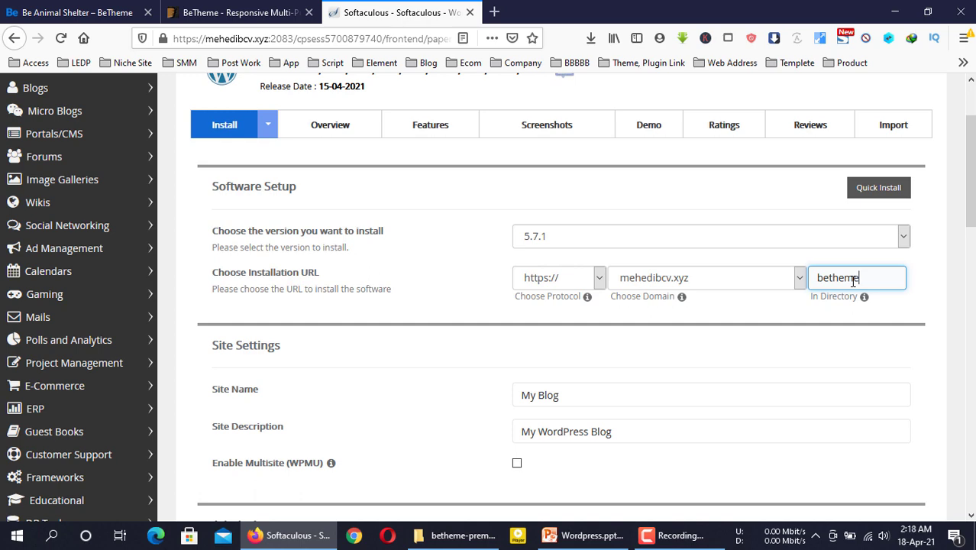
scroll(534, 378, "down", 3)
left_click(544, 386)
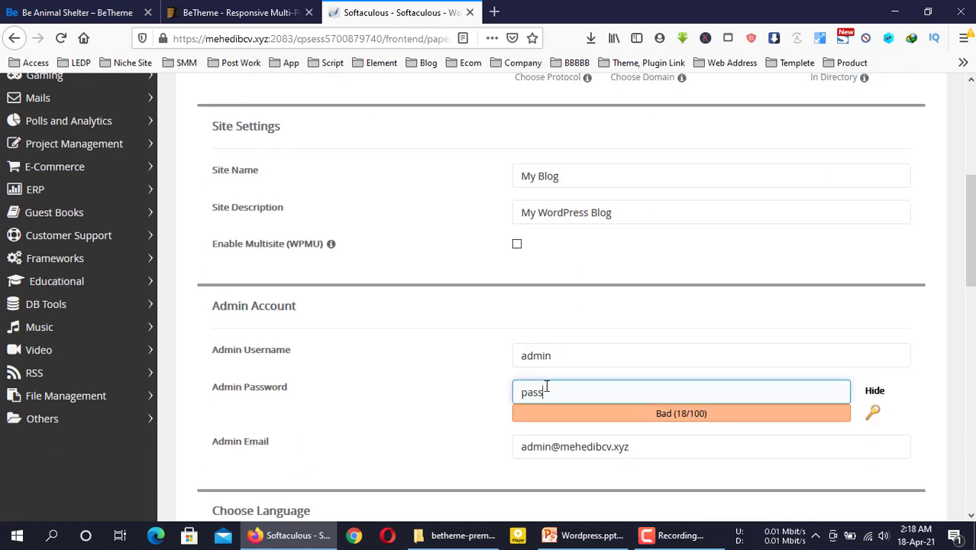
type("word")
Run the WordPress installation and open the new site's admin dashboard
scroll(422, 336, "down", 1)
scroll(458, 339, "down", 4)
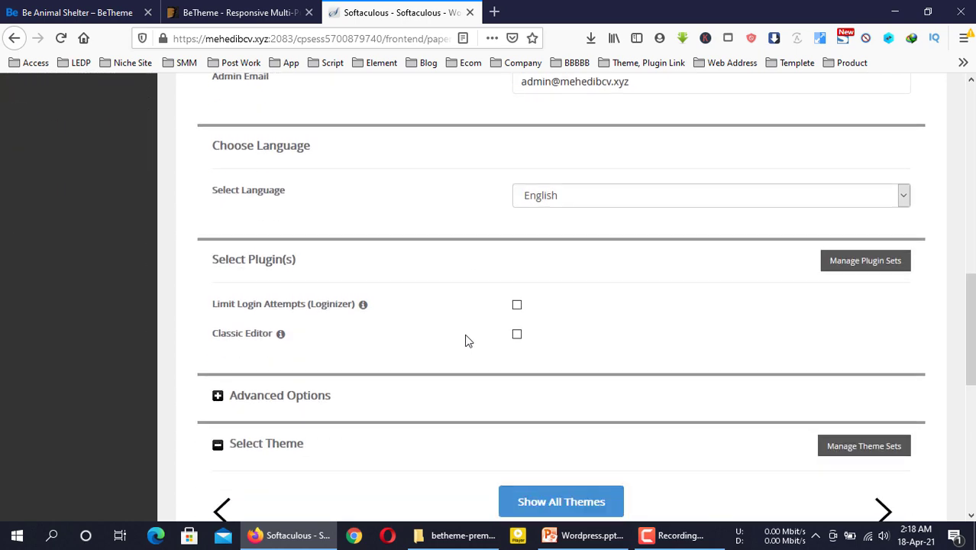
scroll(464, 340, "down", 5)
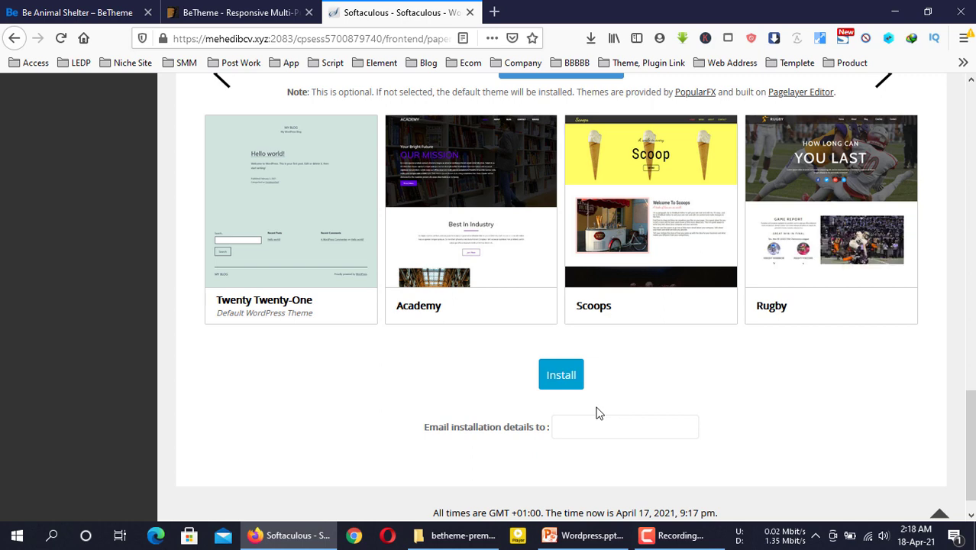
left_click(567, 375)
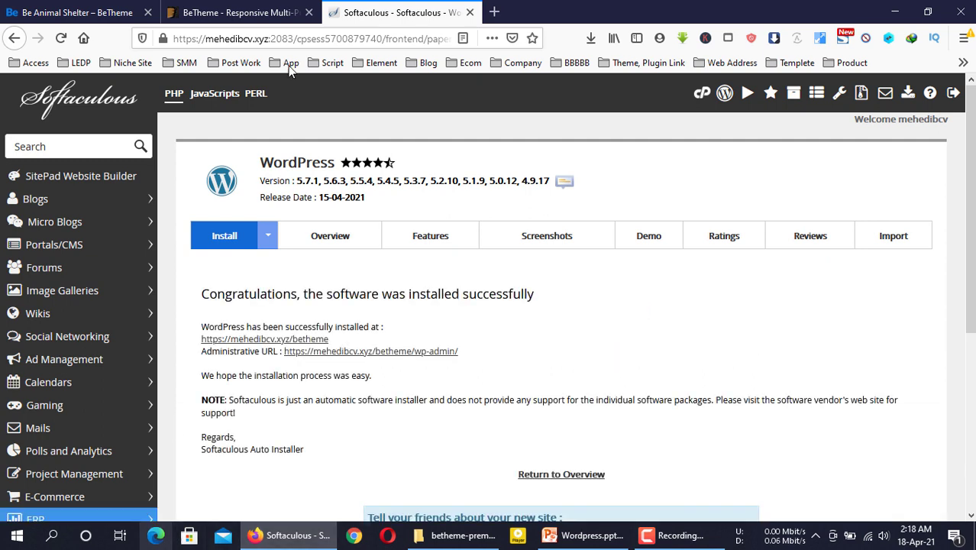
left_click(356, 354)
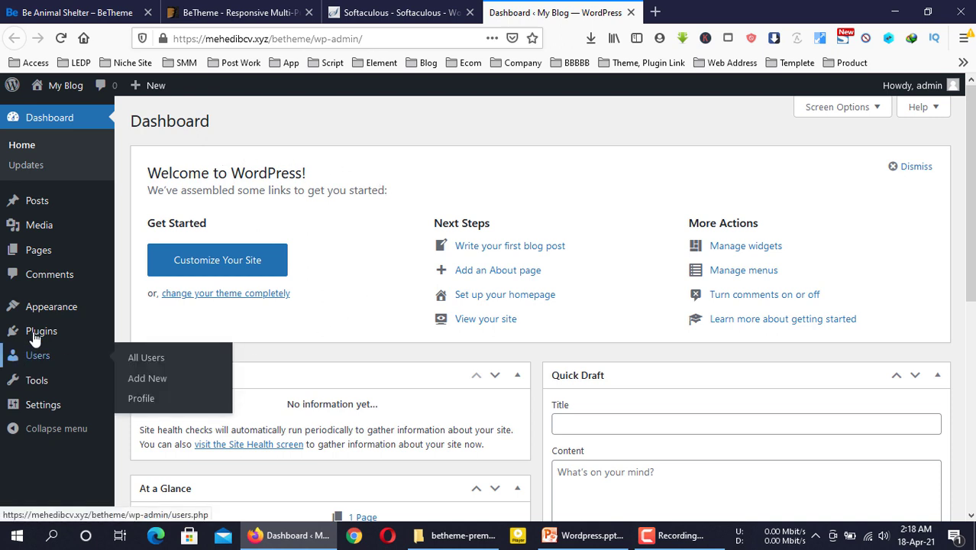
Upload betheme.zip from the betheme-premium folder as a new theme and install it
mouse_move(61, 307)
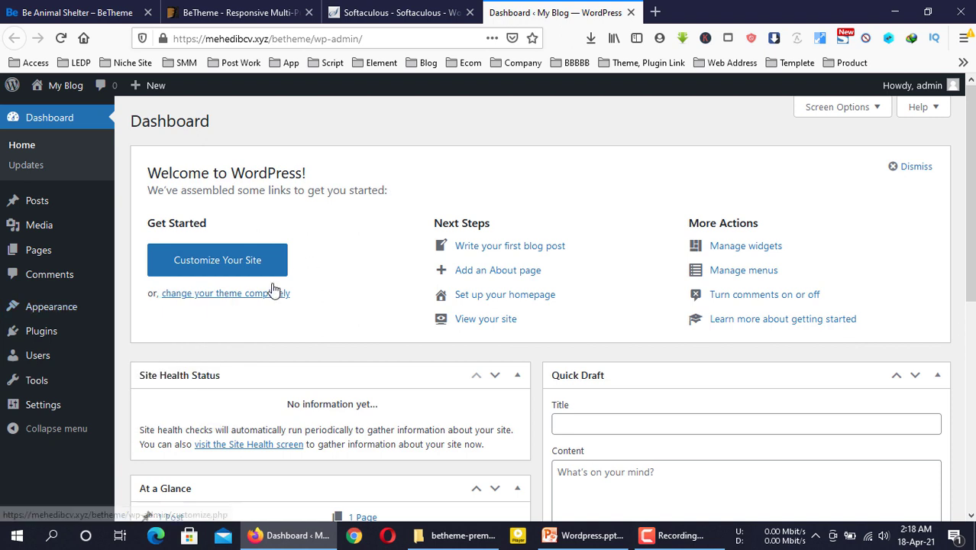
left_click(66, 306)
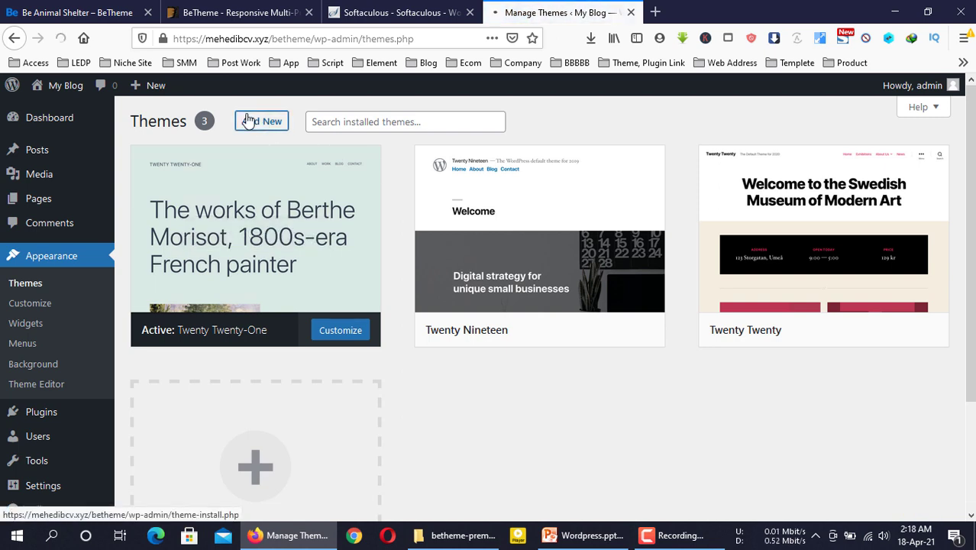
left_click(261, 121)
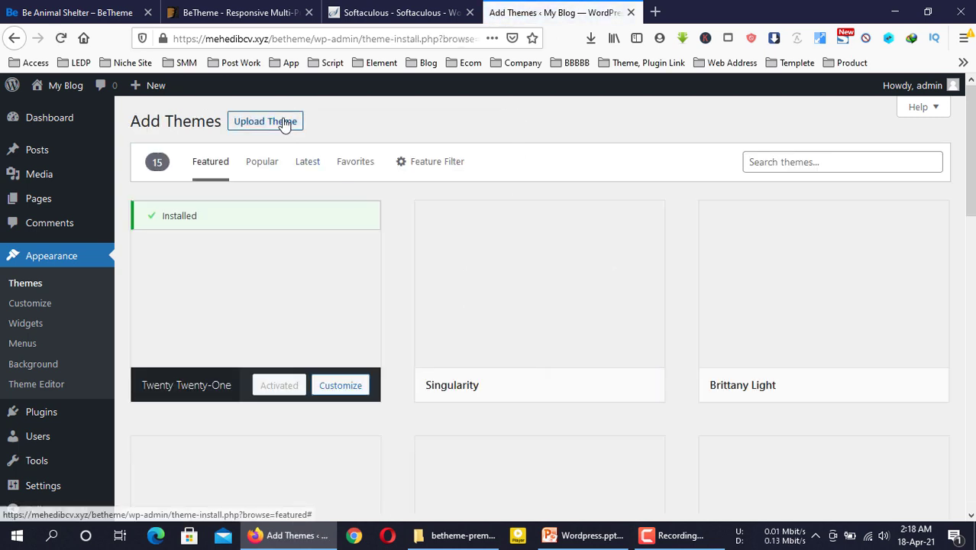
left_click(268, 120)
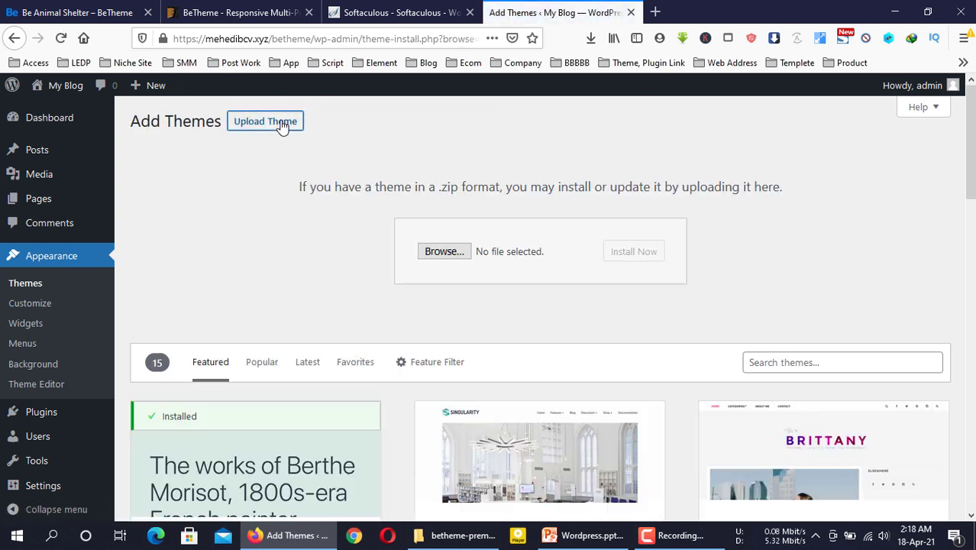
left_click(462, 255)
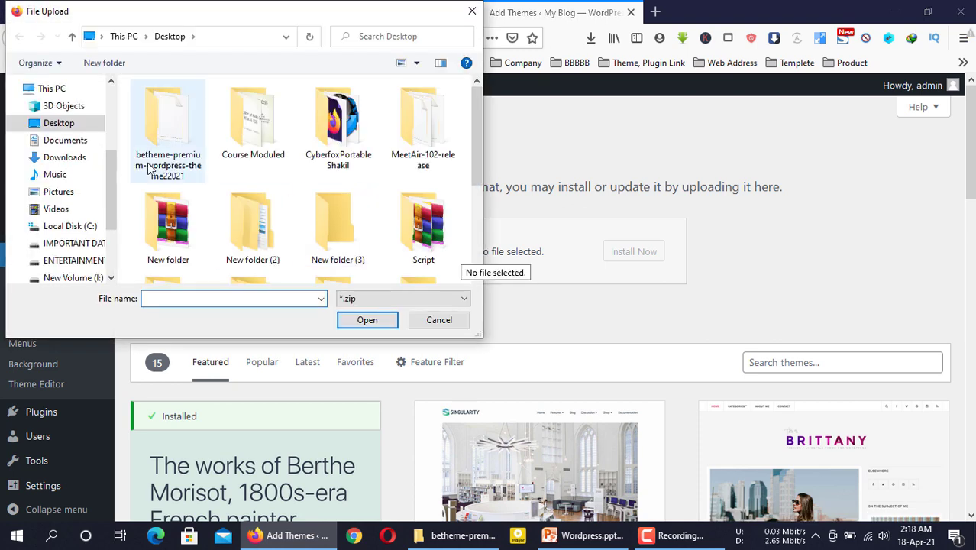
left_click(167, 136)
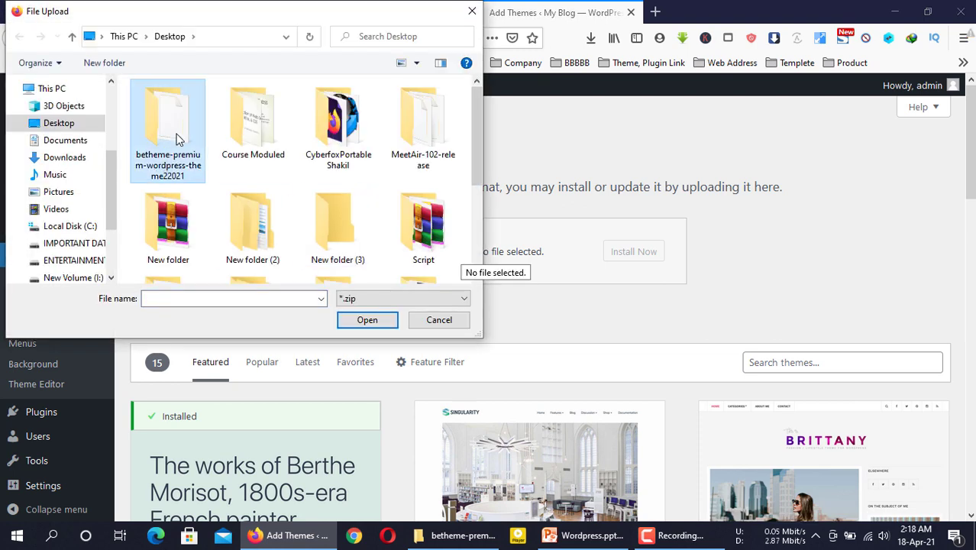
double_click(176, 138)
left_click(177, 150)
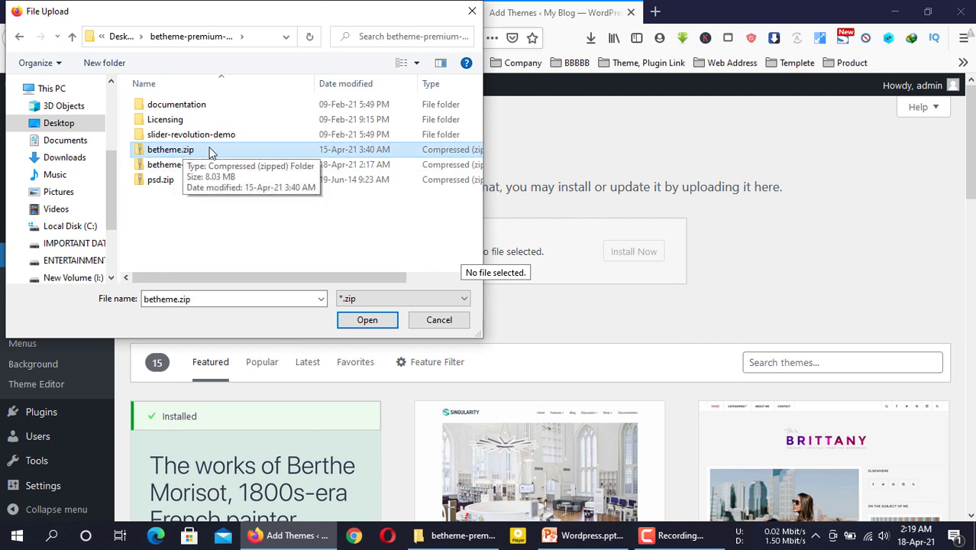
left_click(359, 319)
left_click(639, 251)
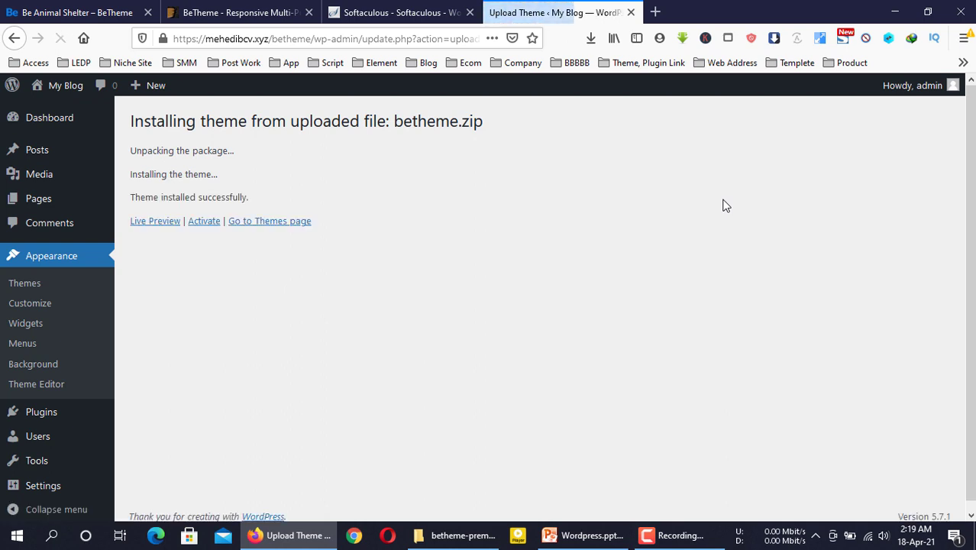
Activate Betheme and review its welcome dashboard confirming the theme is registered
left_click(206, 221)
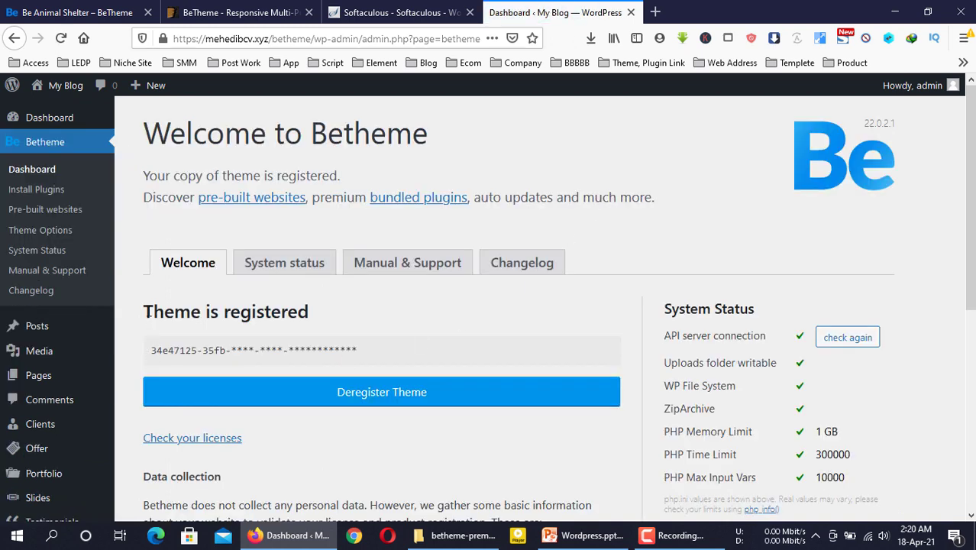
left_click_drag(146, 315, 337, 316)
left_click(340, 316)
scroll(450, 322, "down", 4)
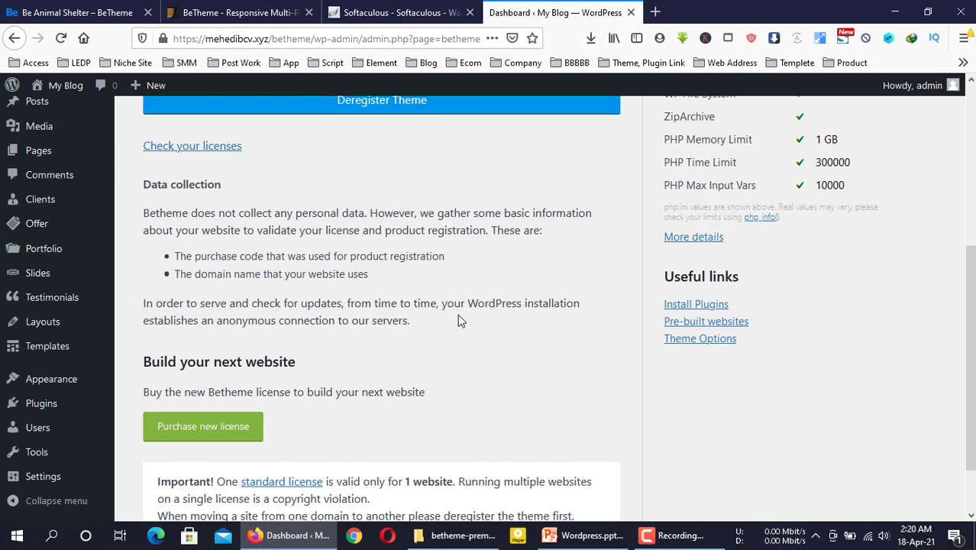
scroll(458, 320, "up", 3)
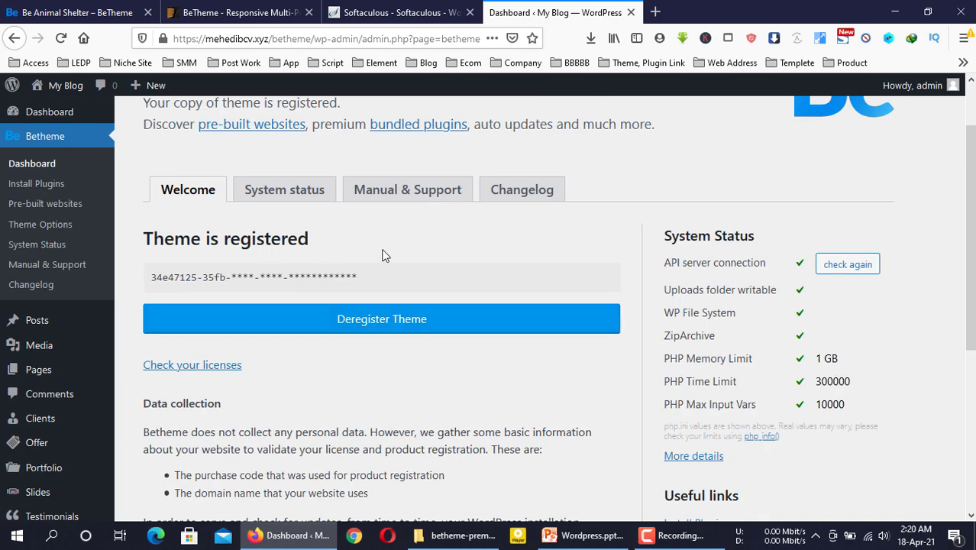
scroll(391, 269, "down", 4)
scroll(391, 269, "up", 5)
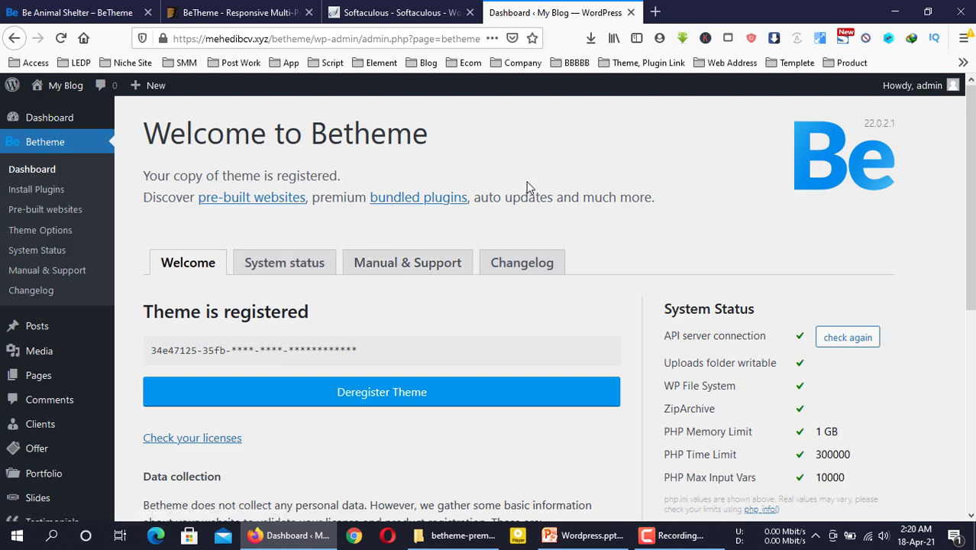
Bulk-install all the recommended Betheme plugins from the Install Plugins page
left_click(47, 193)
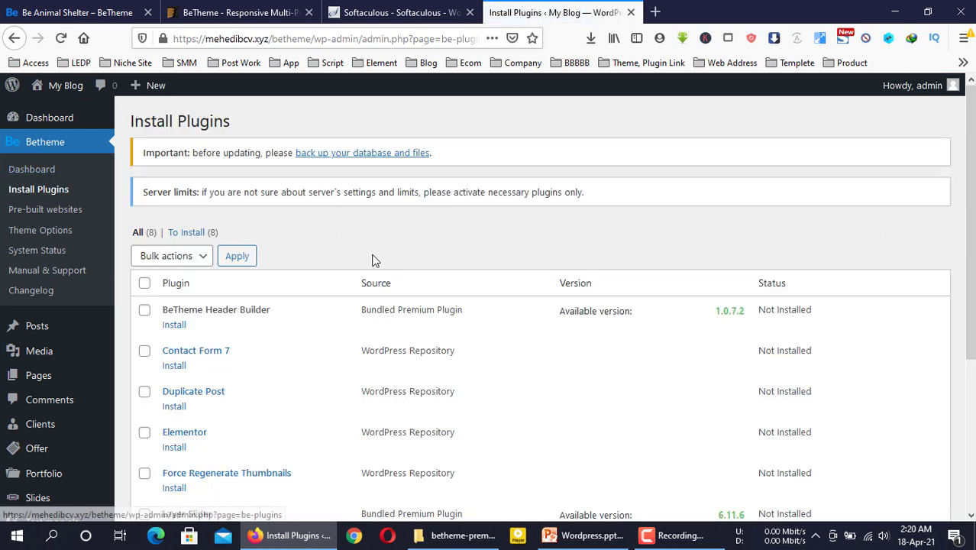
scroll(374, 261, "down", 3)
scroll(193, 226, "up", 2)
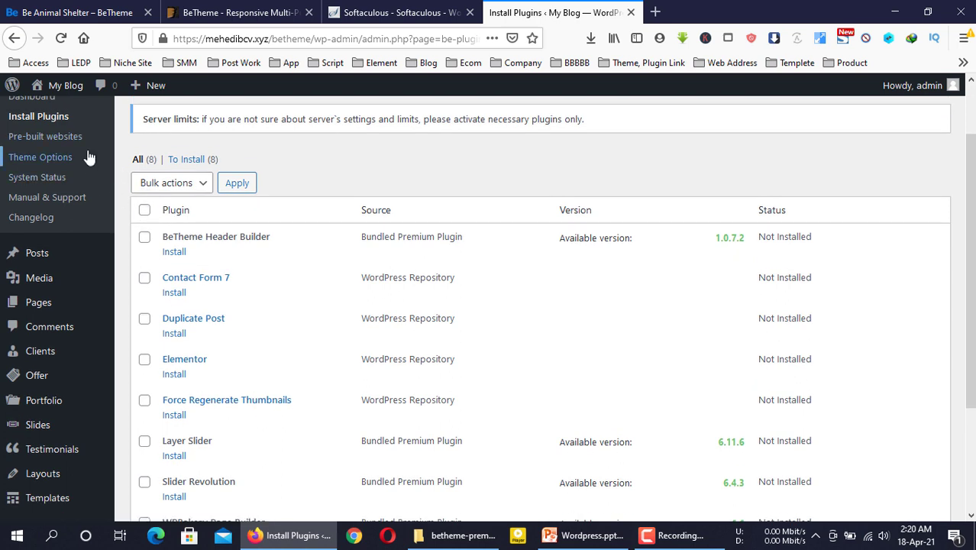
scroll(87, 150, "up", 2)
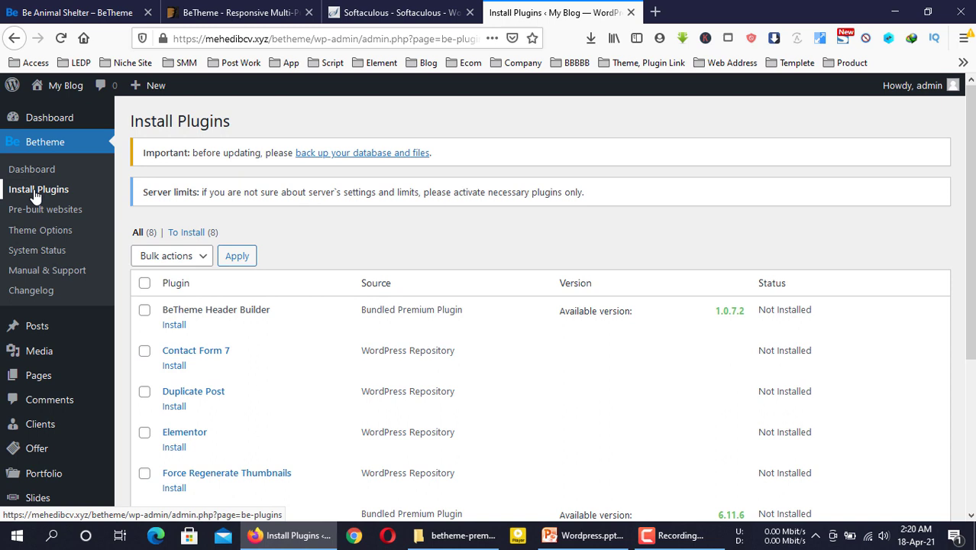
left_click(144, 283)
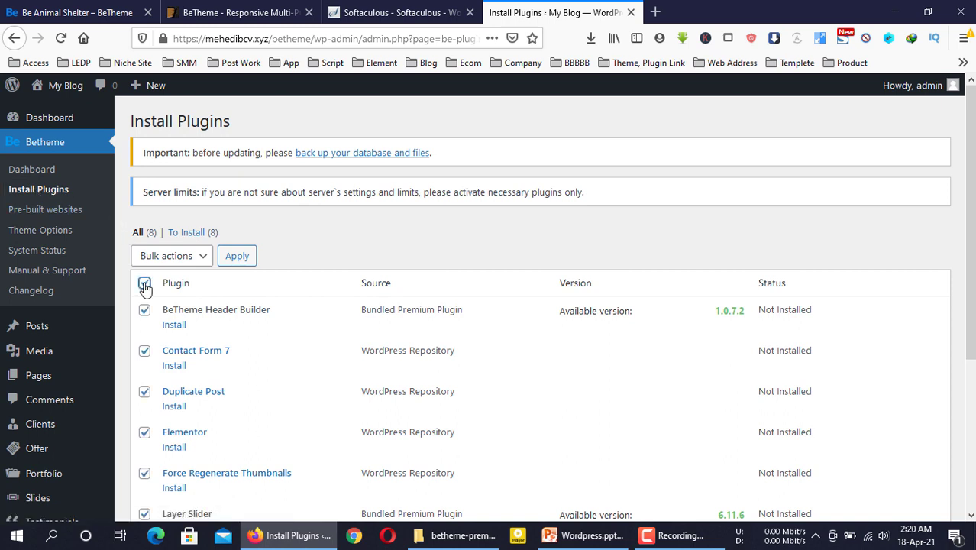
scroll(145, 287, "down", 2)
left_click(183, 110)
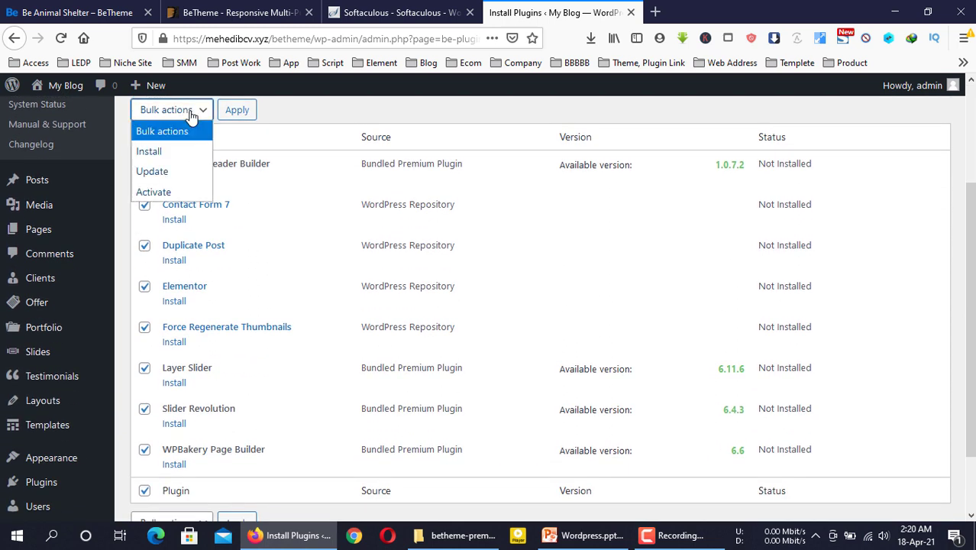
left_click(191, 151)
scroll(214, 164, "up", 1)
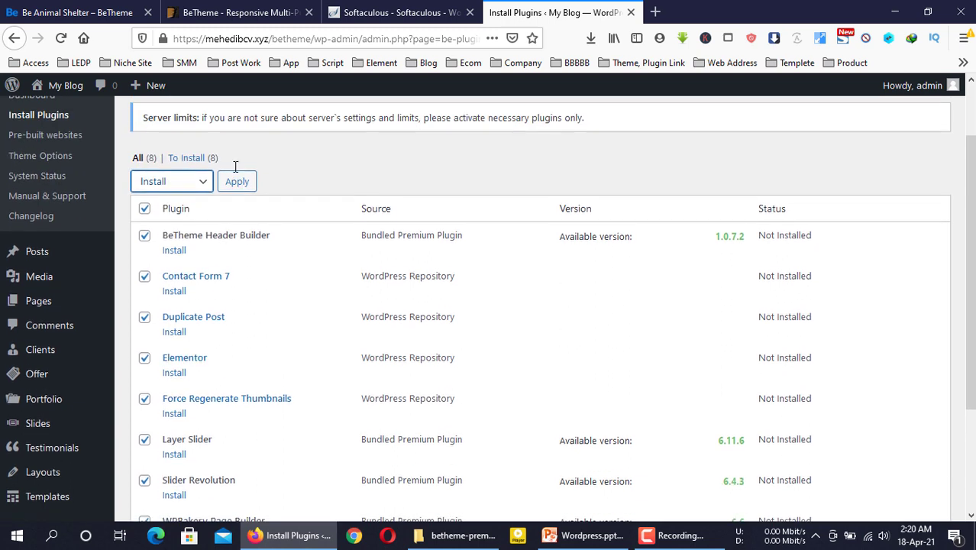
left_click(237, 183)
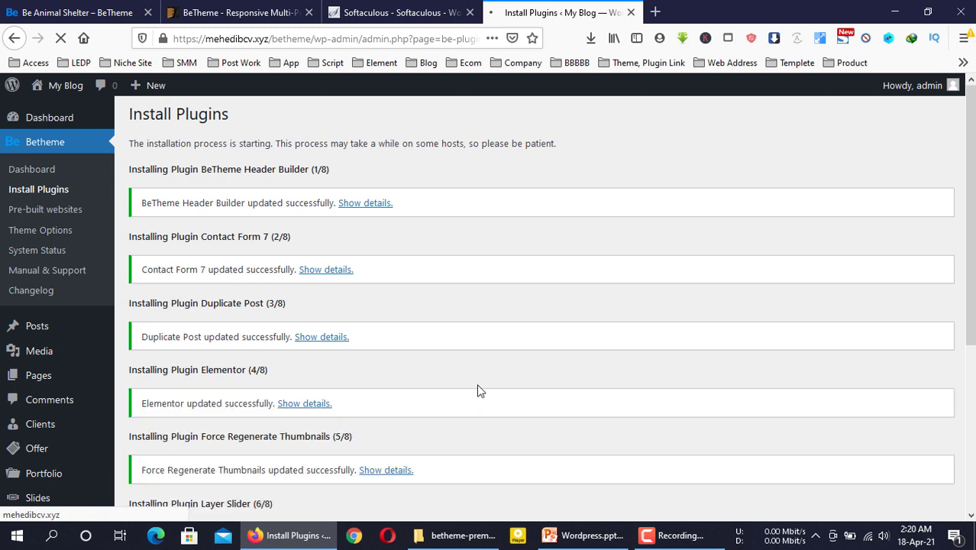
Return to the plugin installer and bulk-activate all the listed plugins
scroll(479, 390, "down", 4)
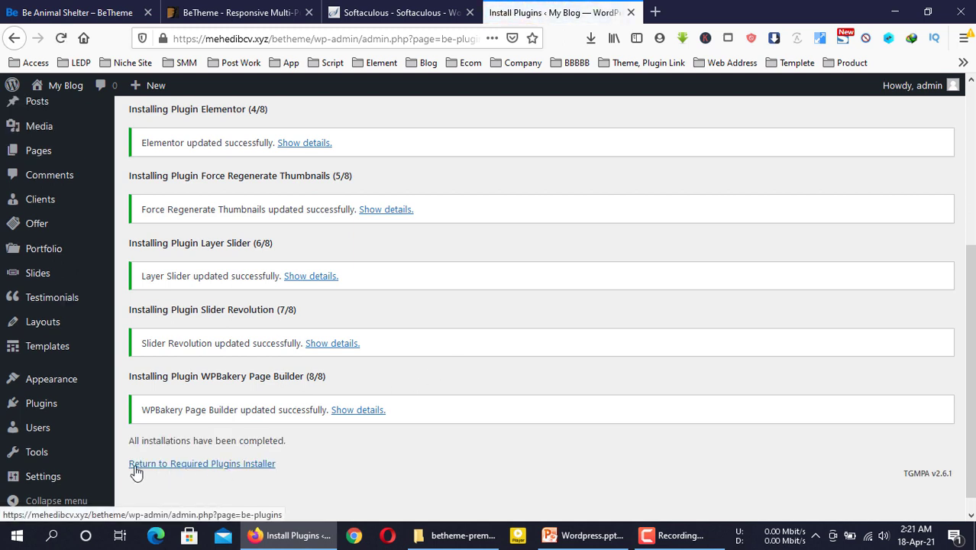
left_click_drag(131, 481, 254, 474)
left_click(256, 463)
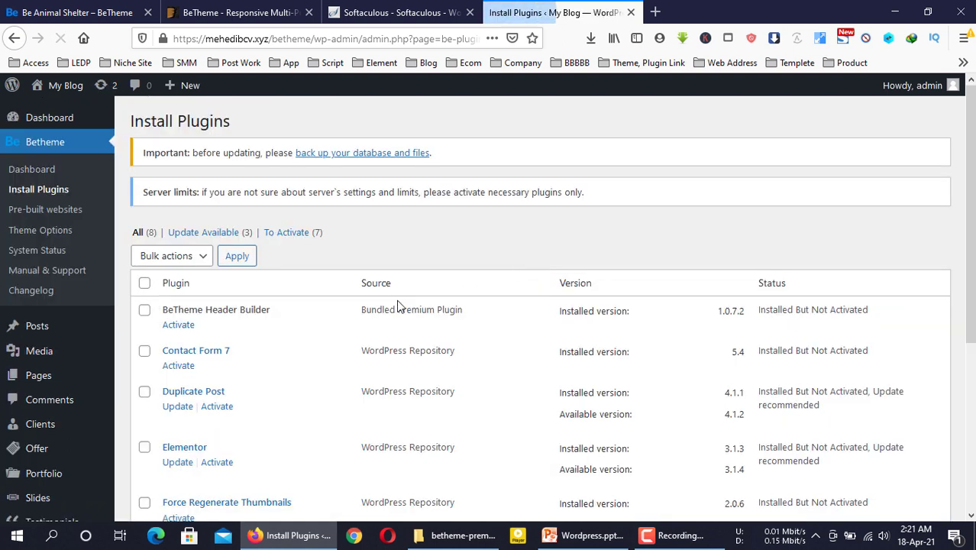
left_click(144, 283)
left_click(170, 256)
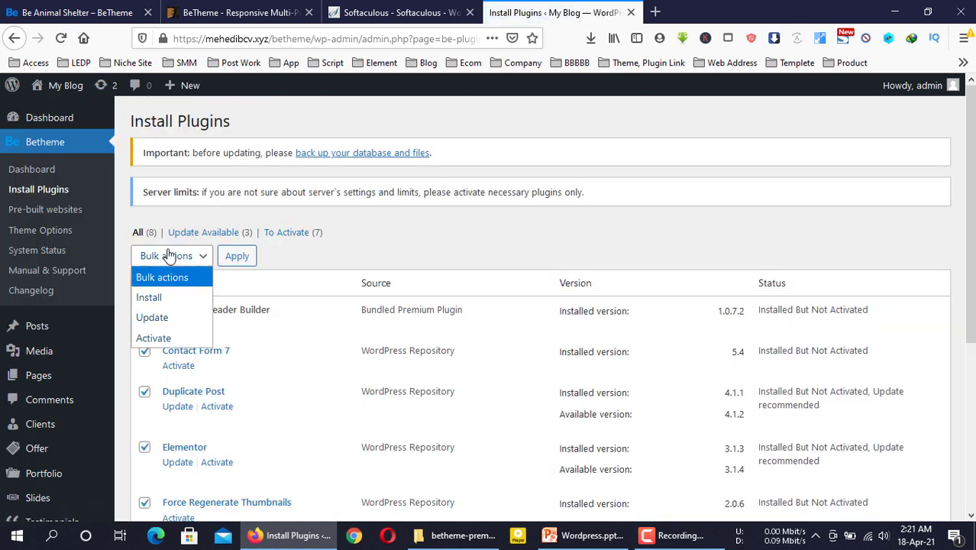
left_click(179, 338)
left_click(239, 256)
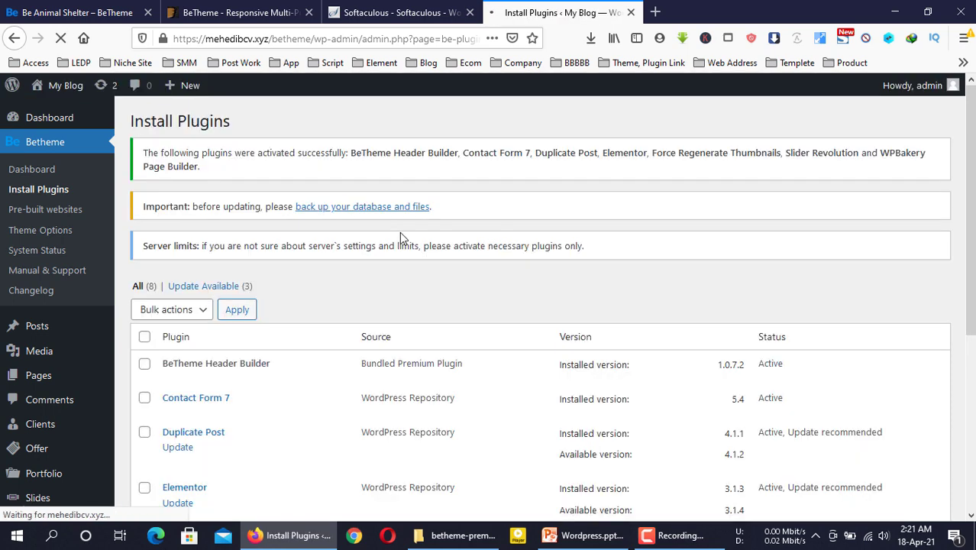
Bulk-activate the remaining plugins, bringing up Elementor's Getting Started page
scroll(311, 386, "down", 3)
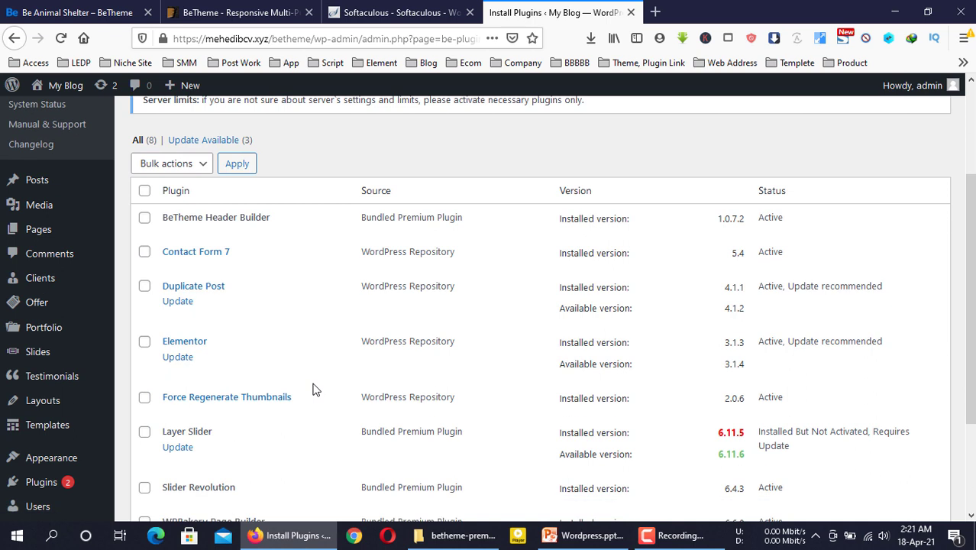
left_click(145, 193)
left_click(165, 163)
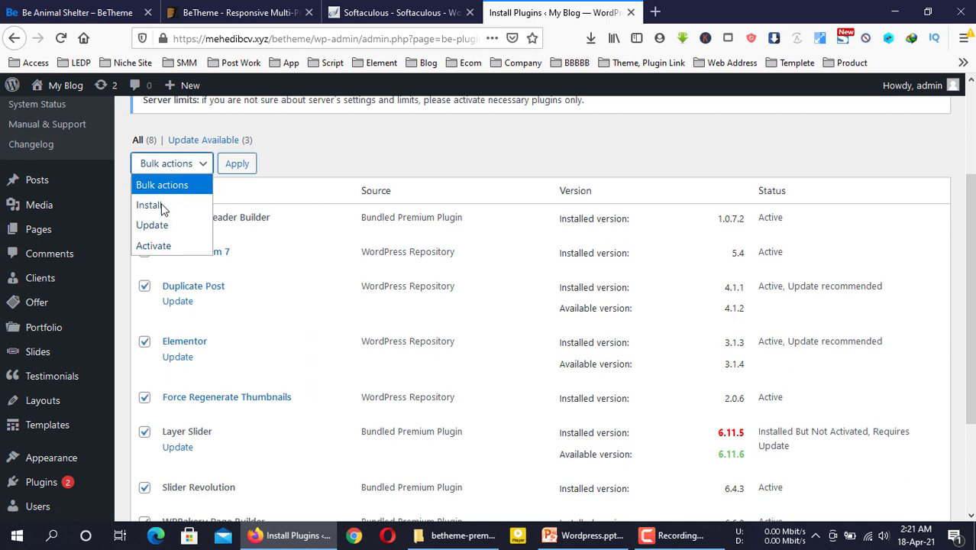
left_click(153, 246)
left_click(235, 165)
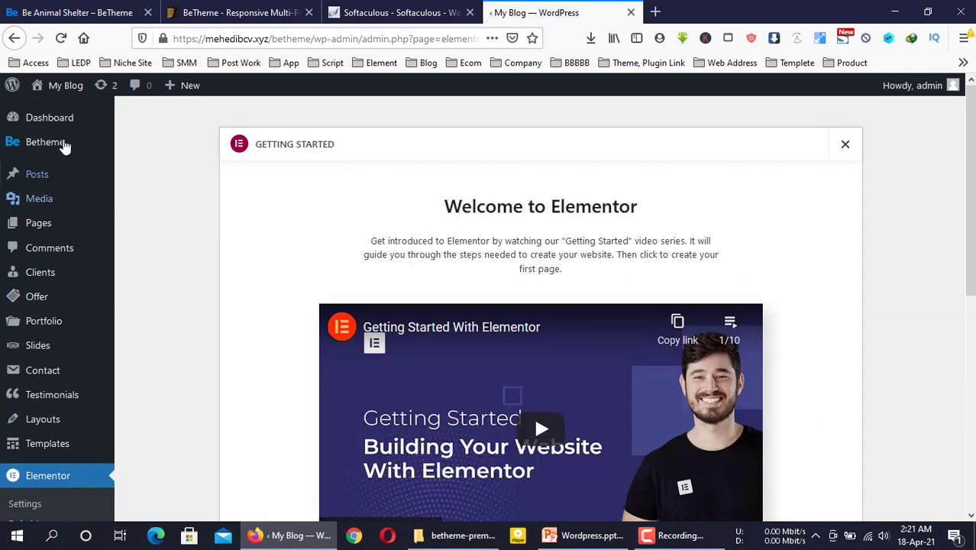
Switch the permalink structure to Post name and save the change
mouse_move(63, 141)
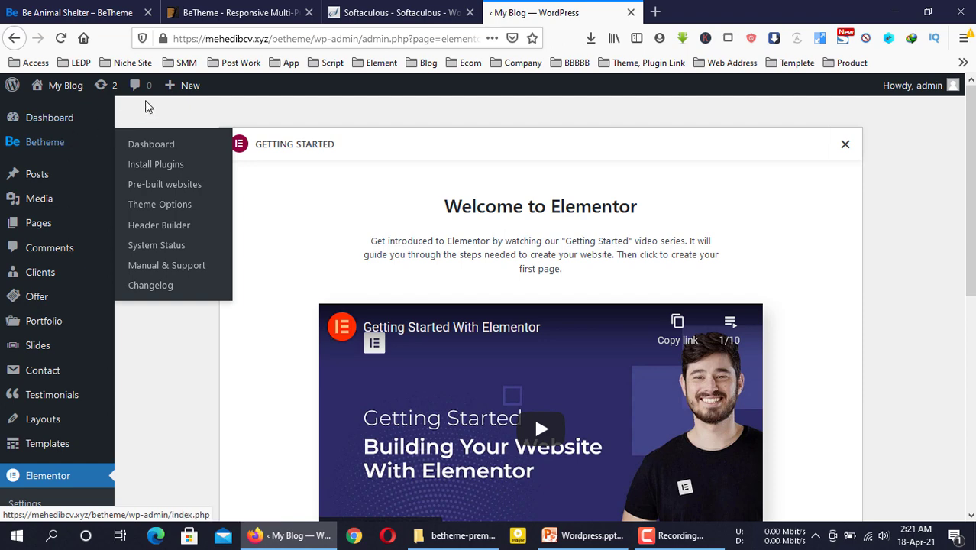
scroll(48, 287, "down", 4)
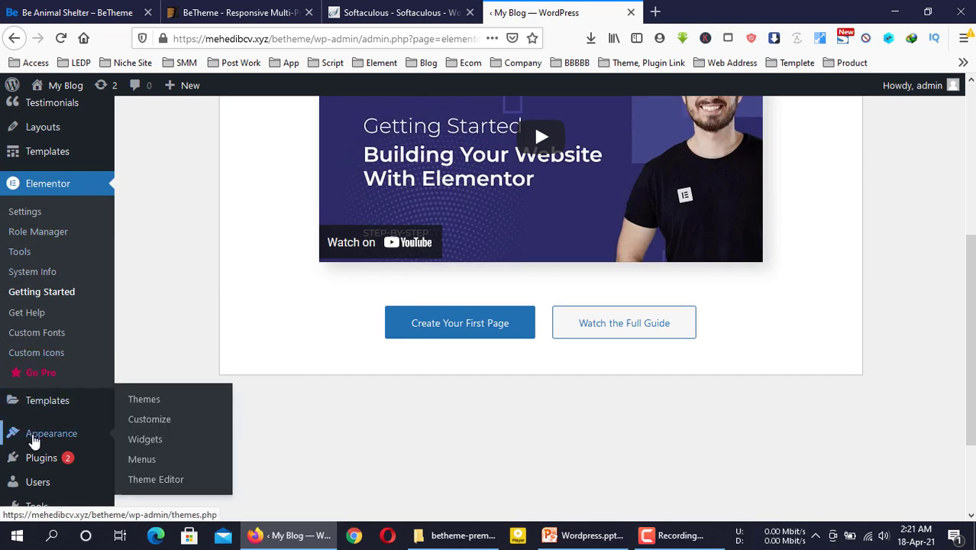
scroll(30, 436, "down", 2)
mouse_move(33, 444)
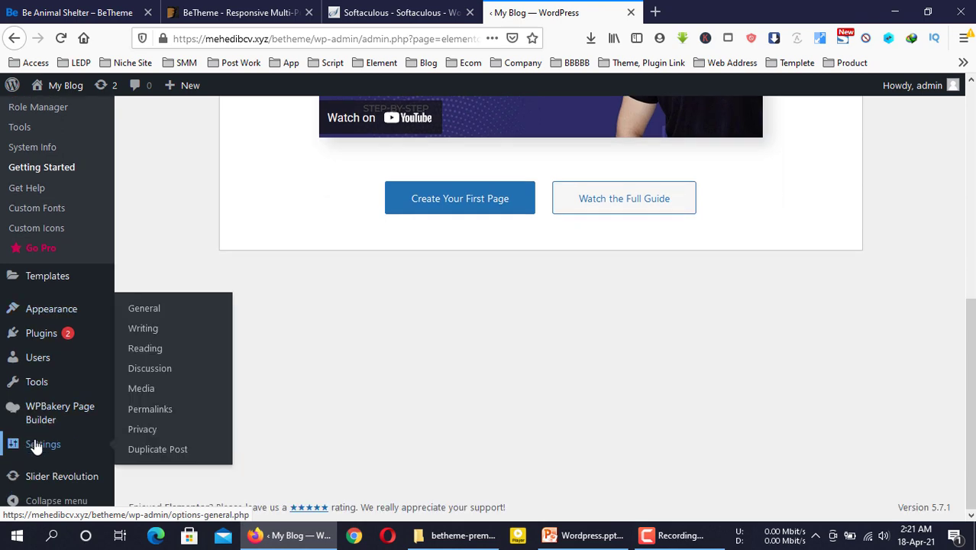
left_click(143, 413)
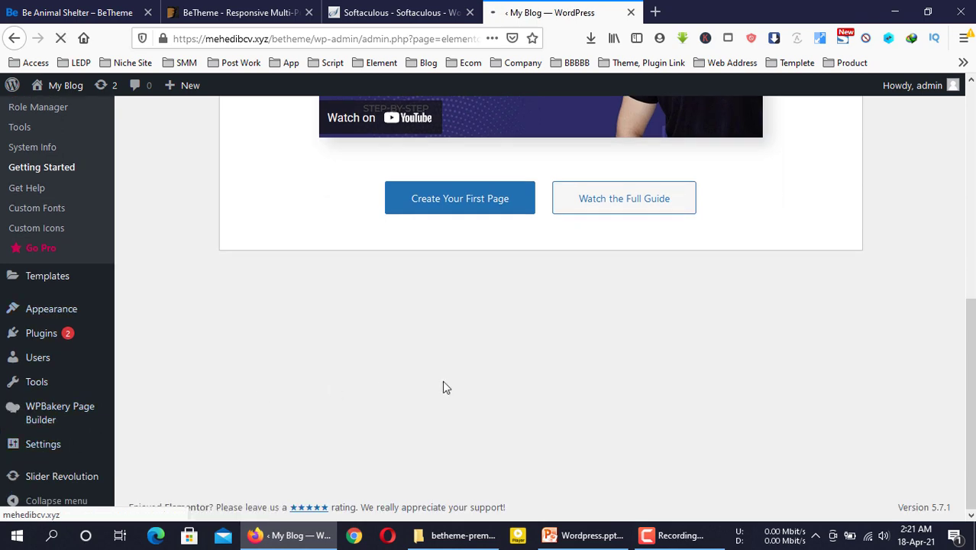
scroll(207, 358, "down", 3)
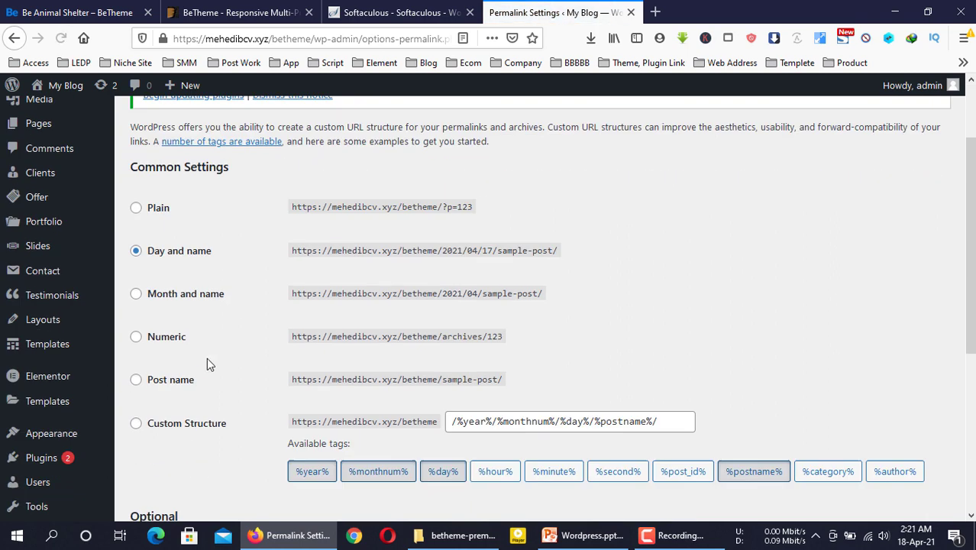
left_click(143, 334)
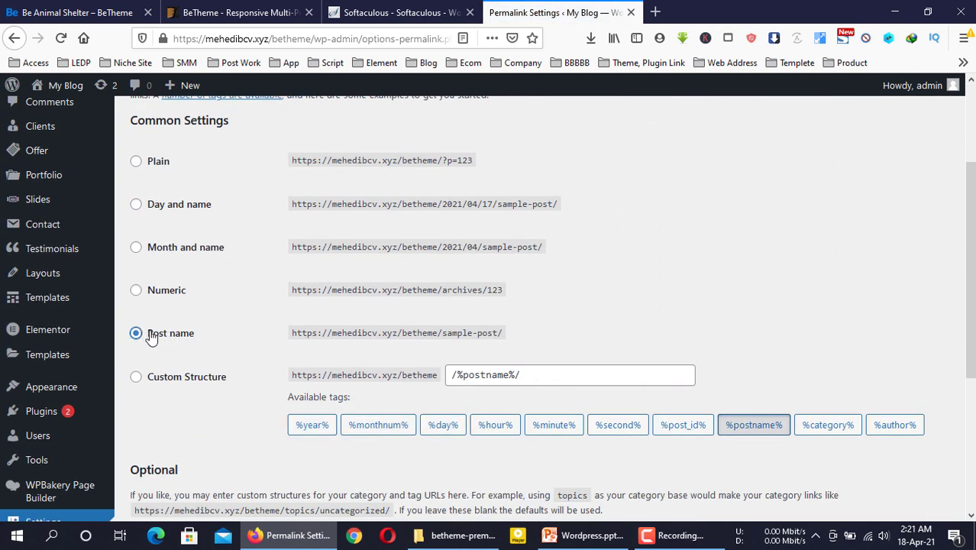
scroll(216, 351, "down", 3)
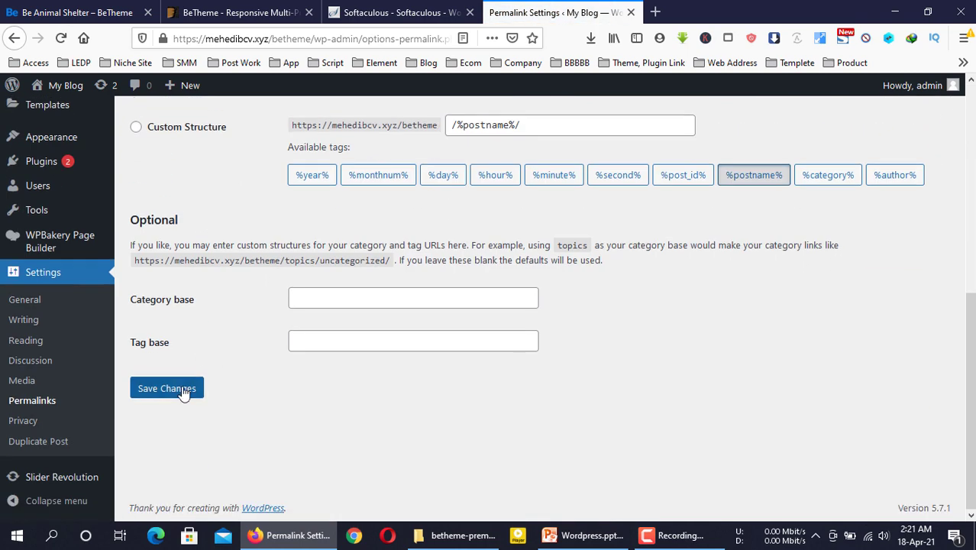
left_click(182, 389)
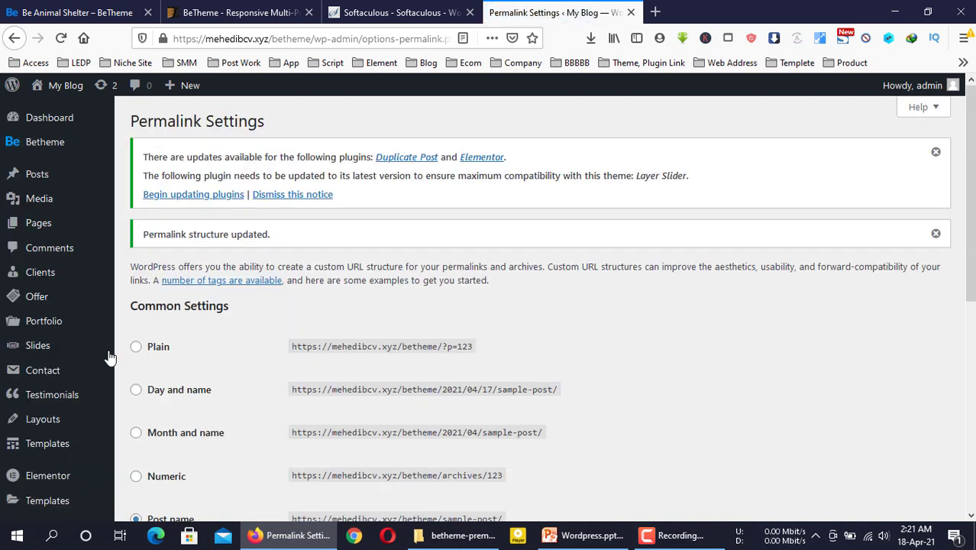
scroll(65, 382, "down", 4)
scroll(65, 388, "down", 1)
scroll(68, 401, "up", 10)
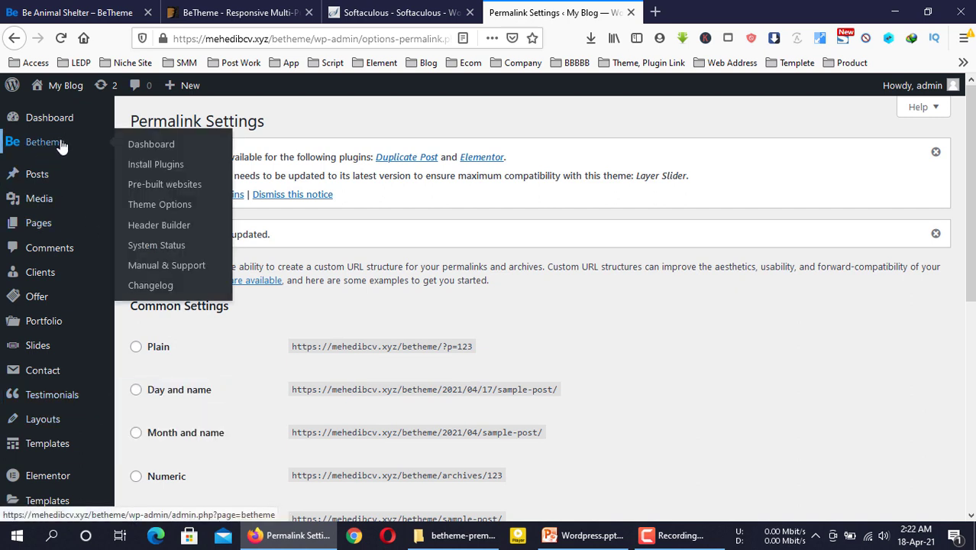
Open Betheme's Pre-built websites page and compare it with the Animal Shelter demo's navigation menu
left_click(145, 185)
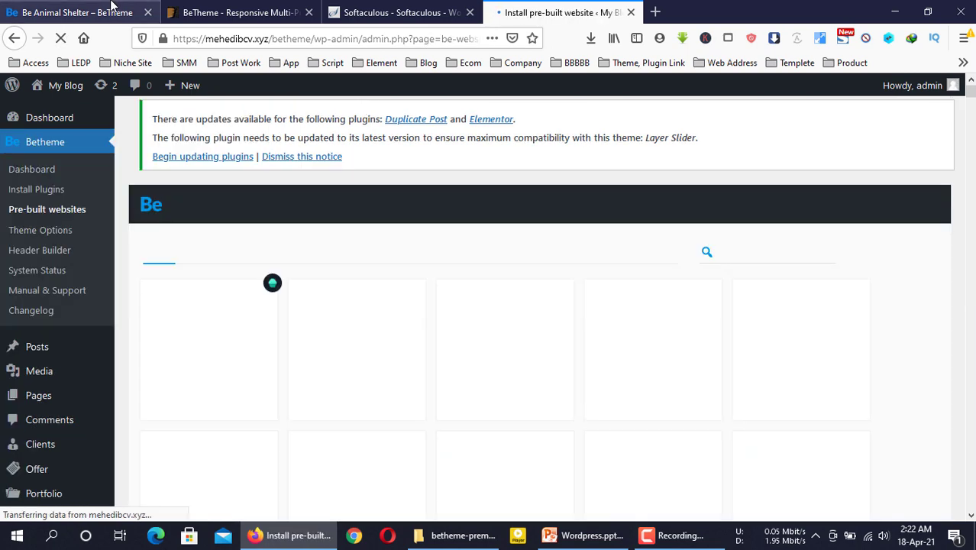
left_click(76, 12)
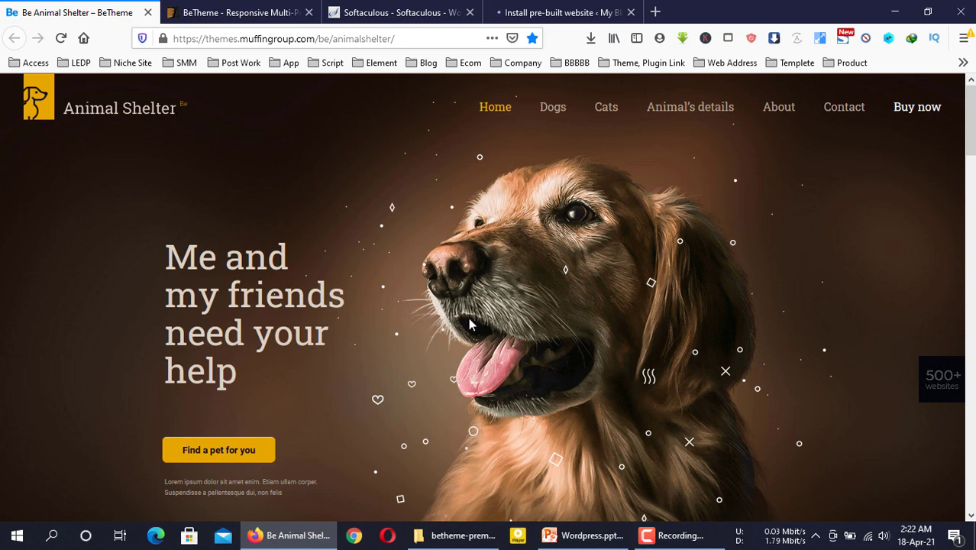
scroll(515, 374, "down", 5)
scroll(516, 376, "down", 15)
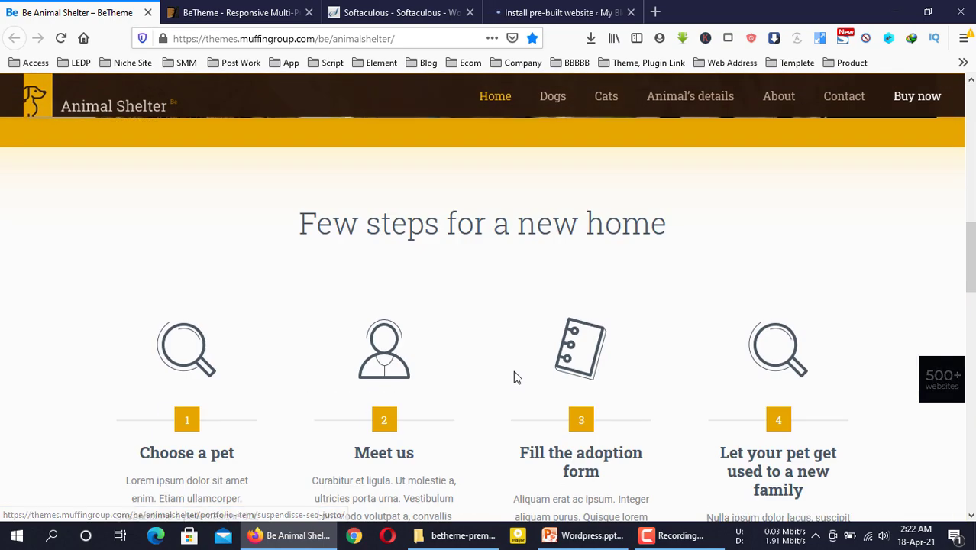
scroll(515, 370, "up", 20)
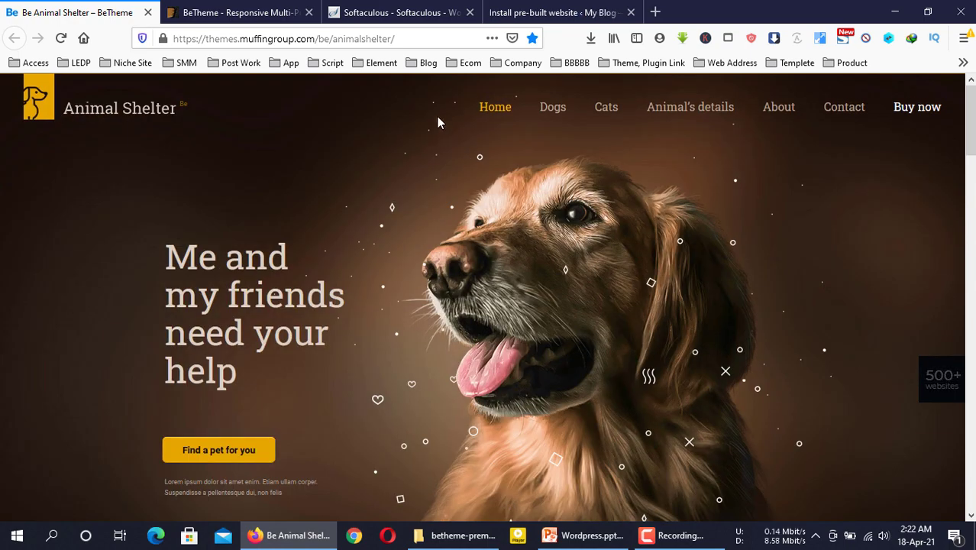
left_click_drag(437, 116, 852, 156)
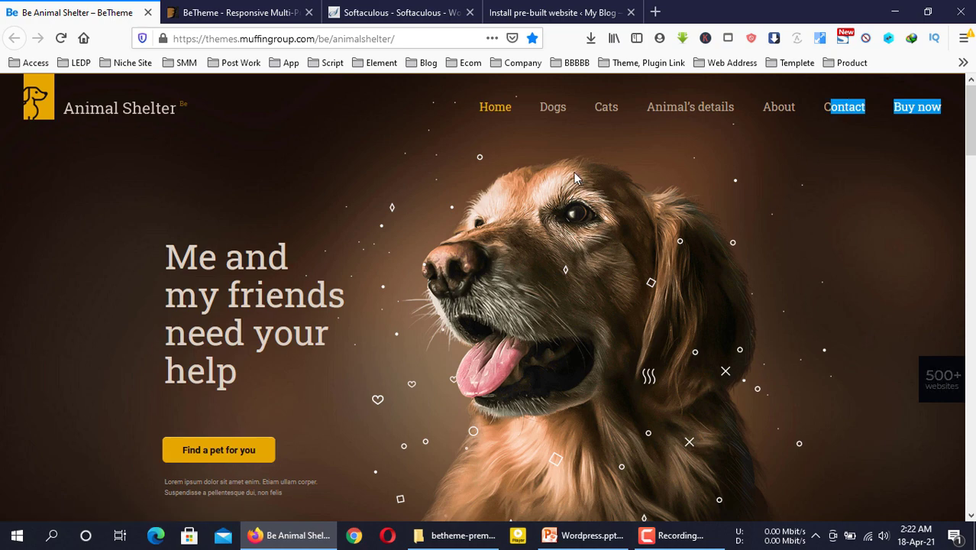
left_click(497, 9)
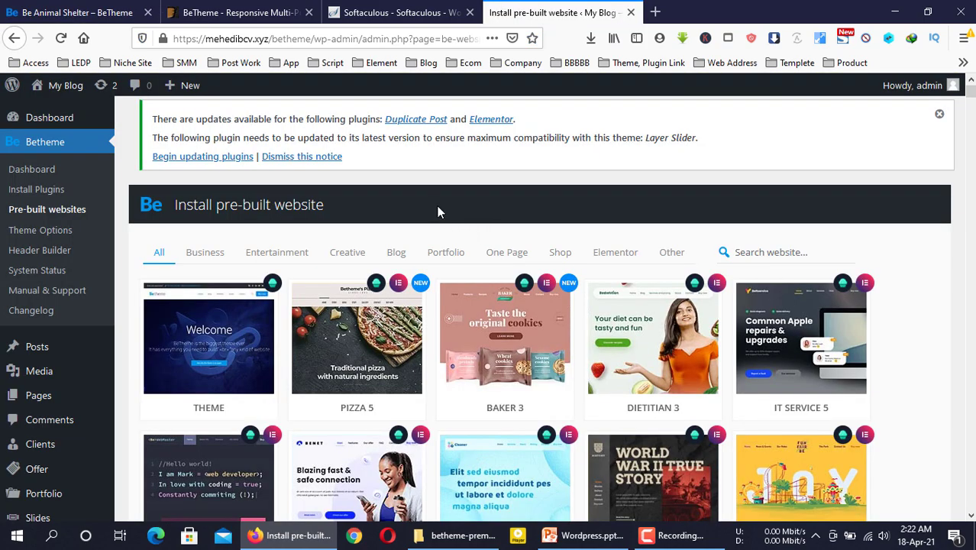
key("ctrl+Tab")
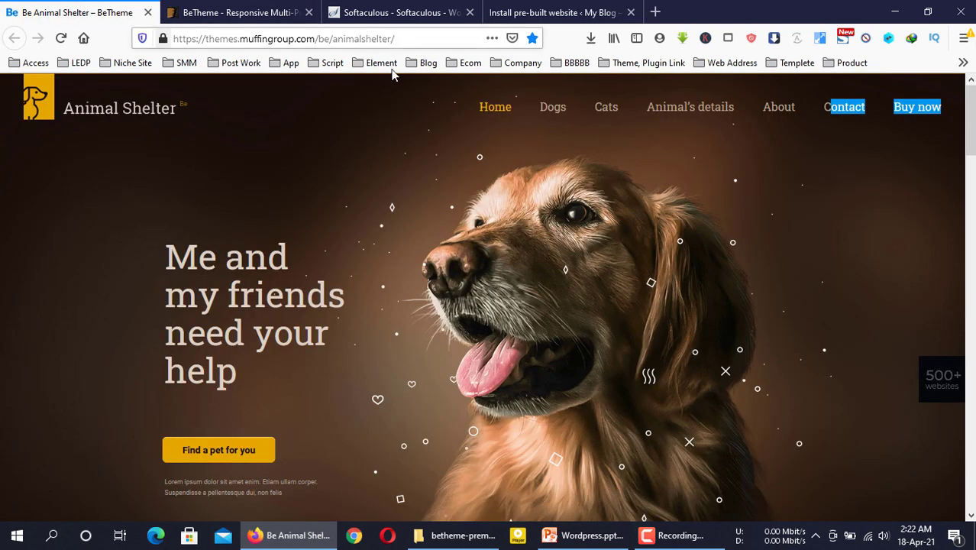
left_click(544, 9)
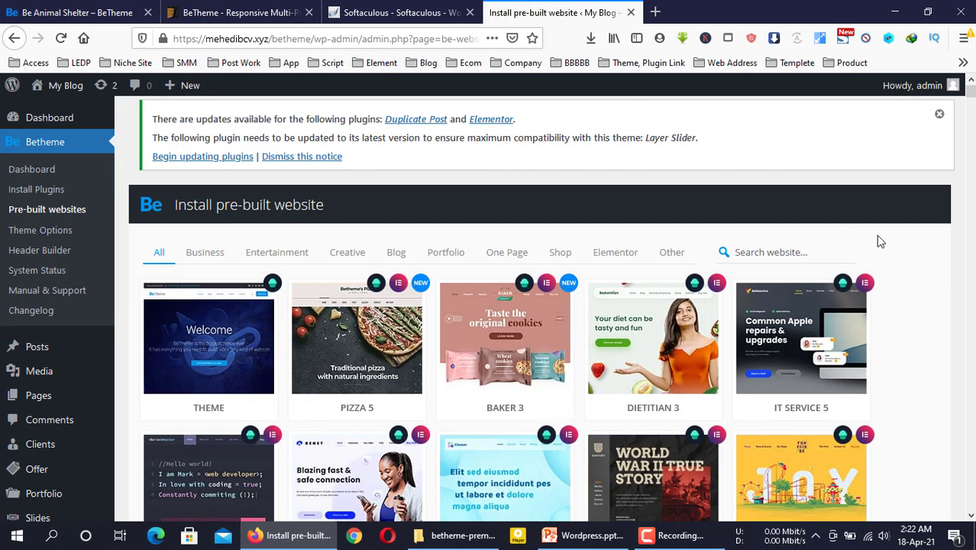
Search the pre-built websites for 'animal' and start installing the Animal Shelter site
left_click(788, 249)
type("an")
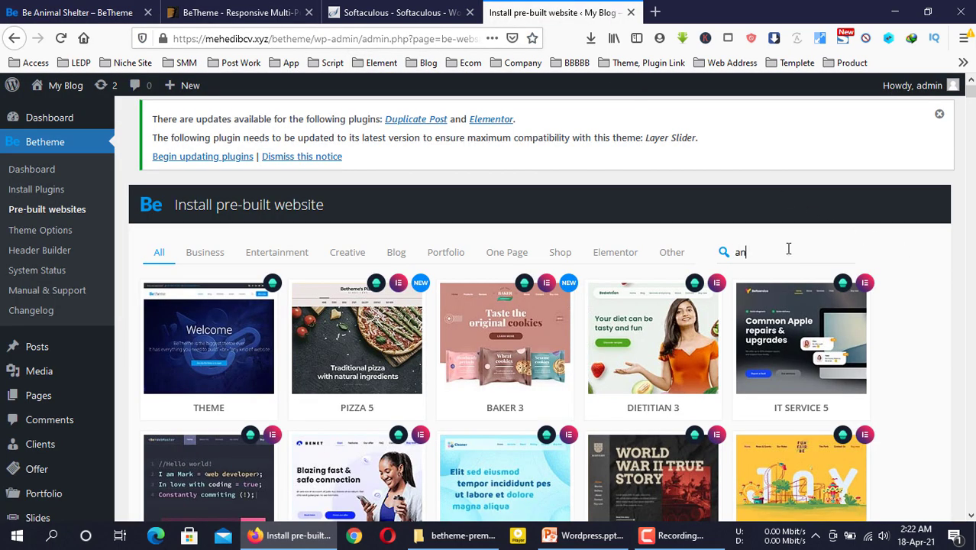
type("imal")
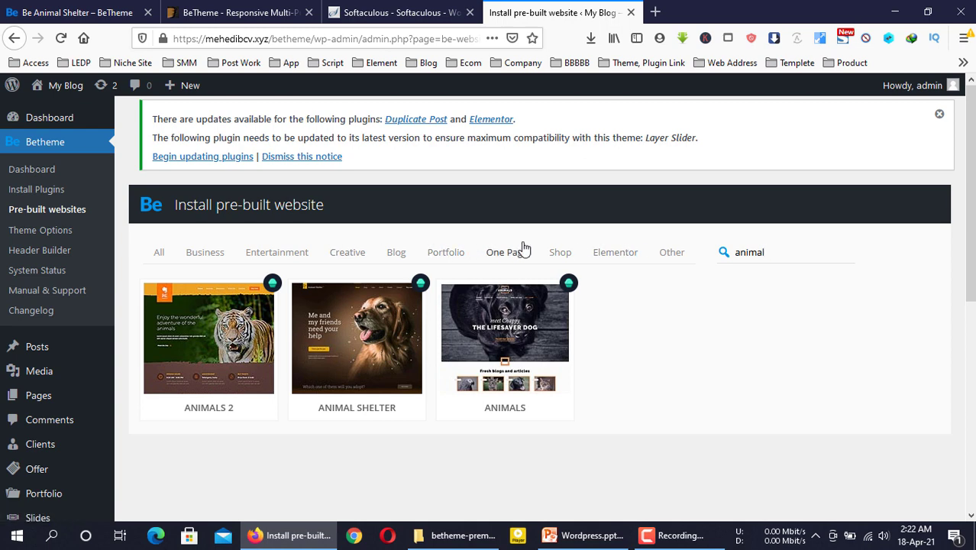
left_click(347, 329)
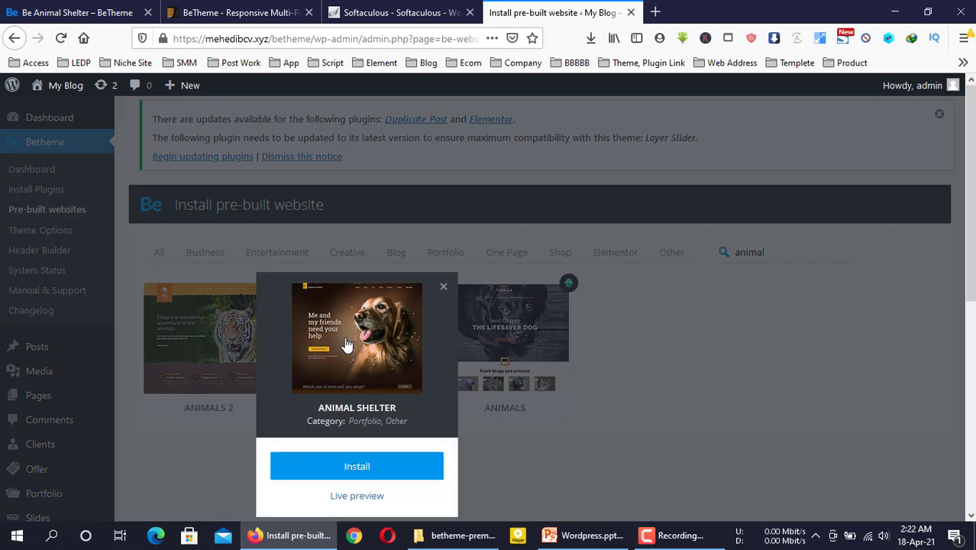
scroll(344, 340, "down", 3)
left_click(373, 176)
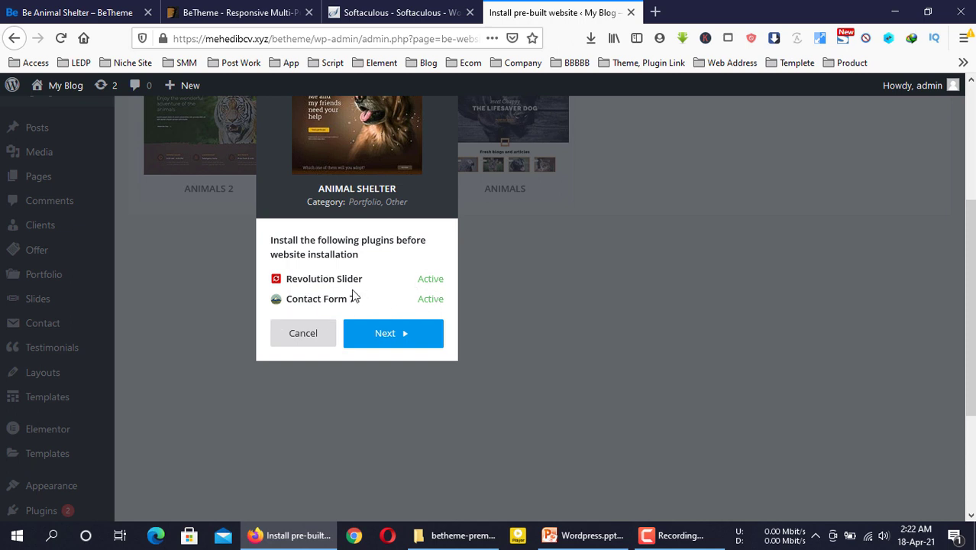
Pass the plugins check, skip the database reset, and install the complete pre-built website
scroll(354, 296, "up", 2)
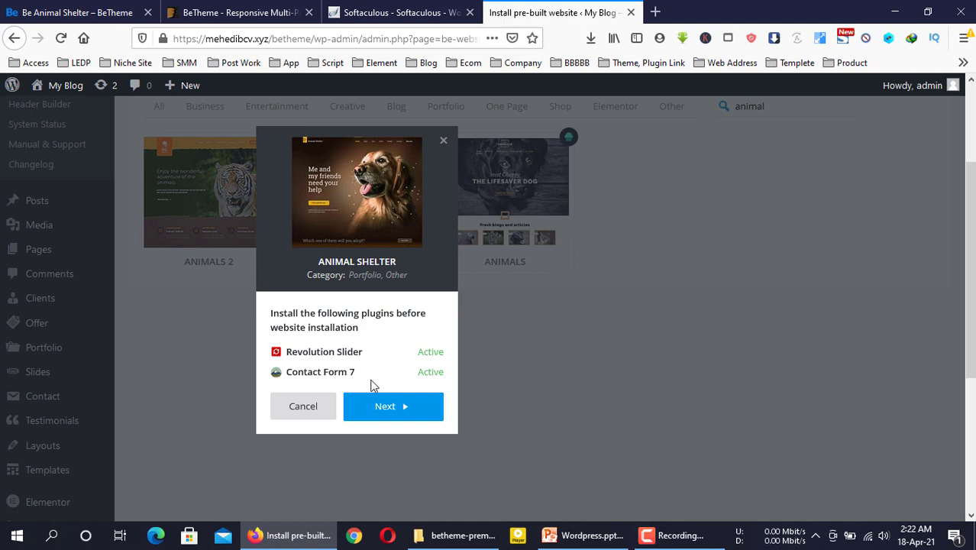
left_click(383, 412)
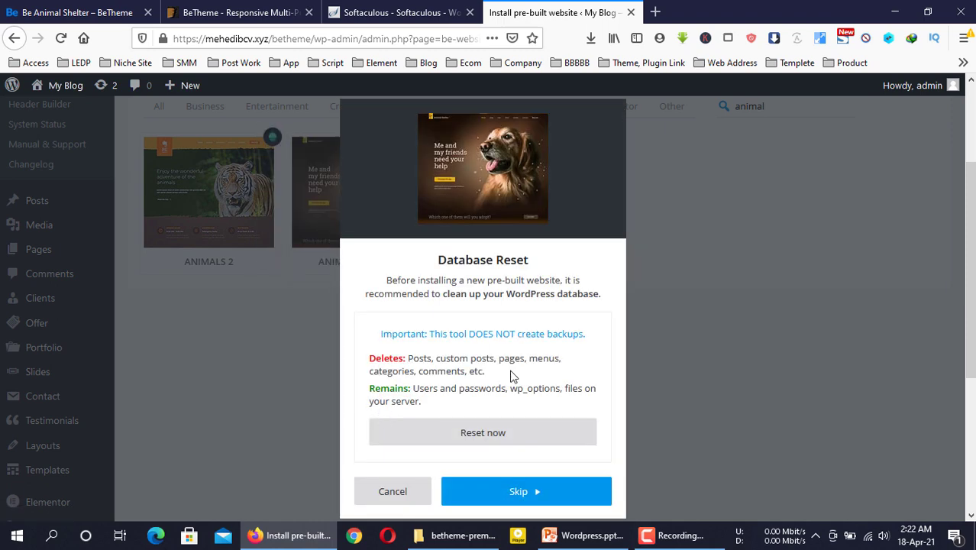
scroll(486, 332, "down", 2)
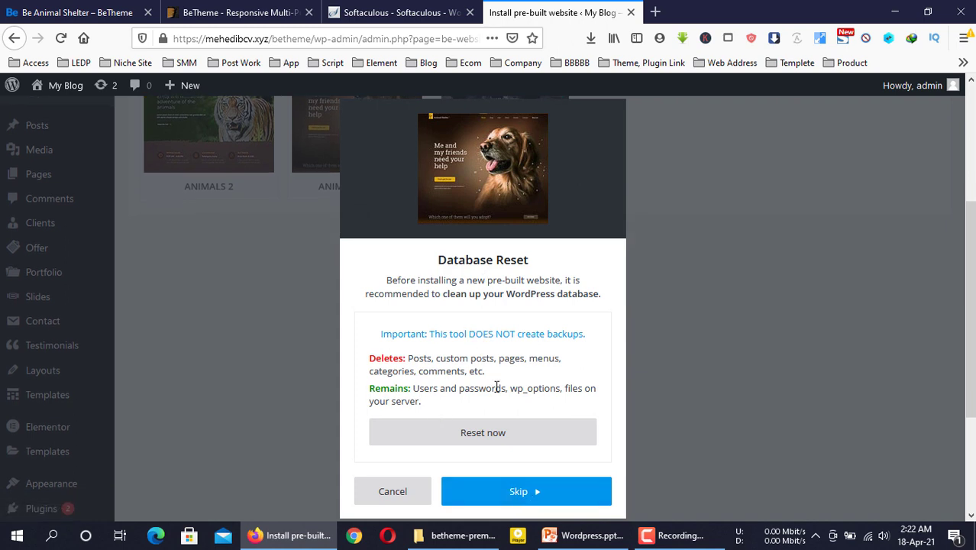
left_click(534, 498)
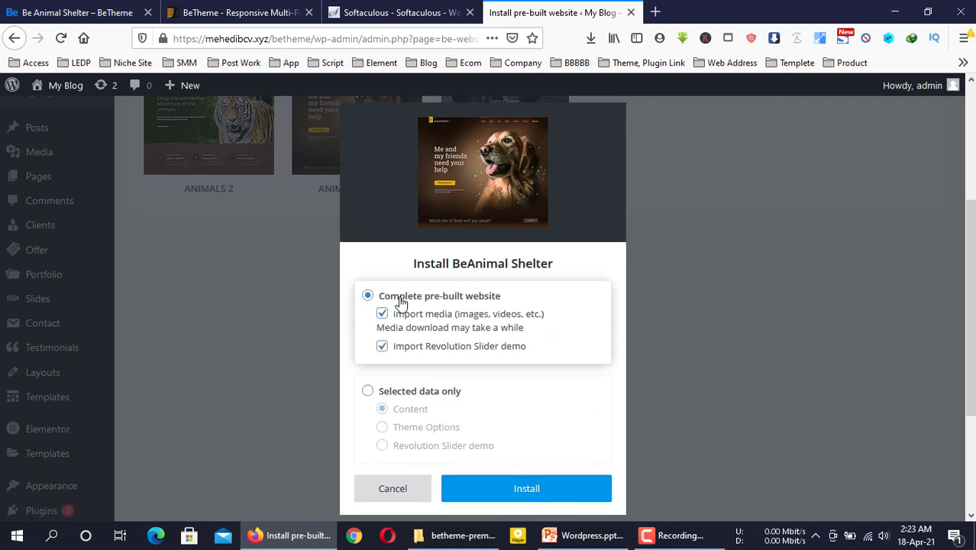
left_click(524, 487)
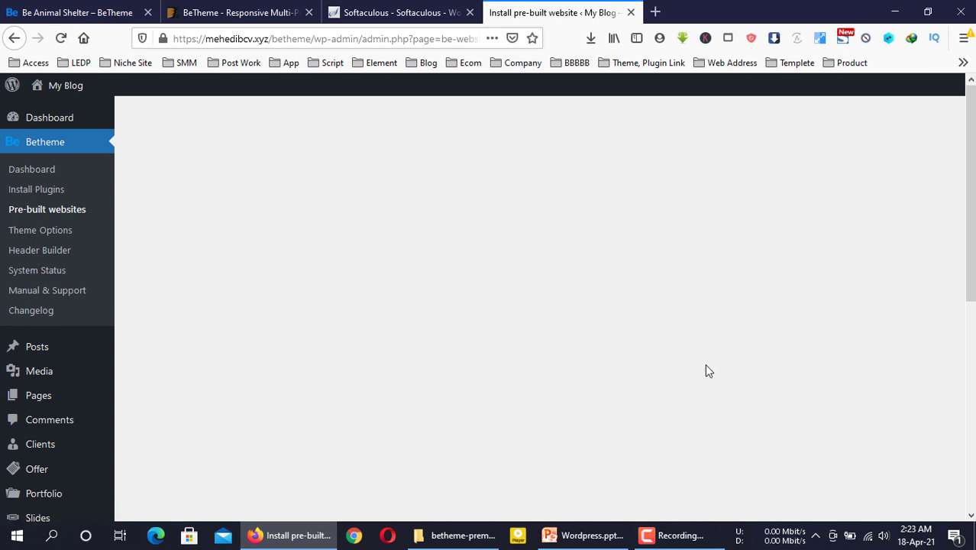
Open the live site from My Blog > Visit Site in a background tab
scroll(509, 252, "down", 2)
scroll(509, 251, "down", 5)
scroll(510, 251, "up", 6)
mouse_move(65, 86)
middle_click(61, 111)
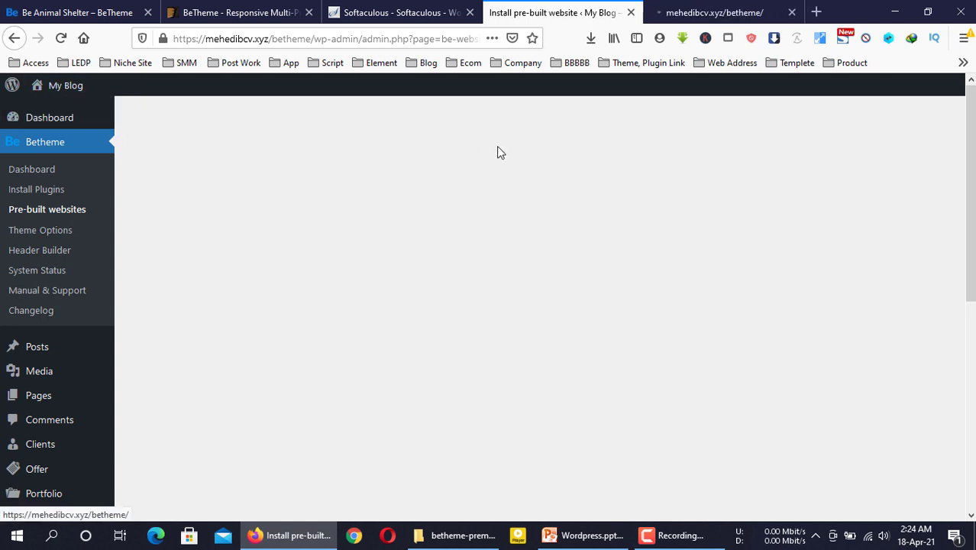
left_click(738, 9)
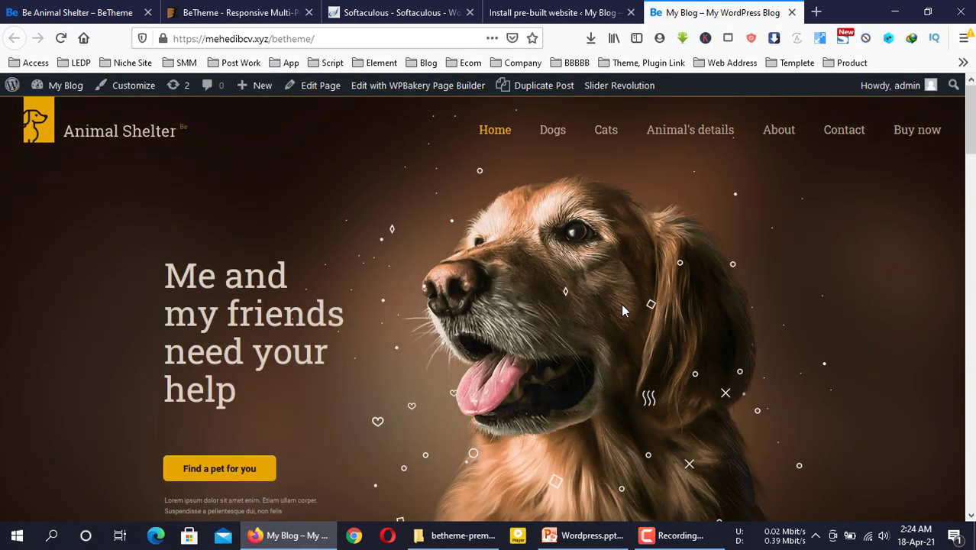
scroll(623, 310, "down", 10)
scroll(622, 310, "down", 5)
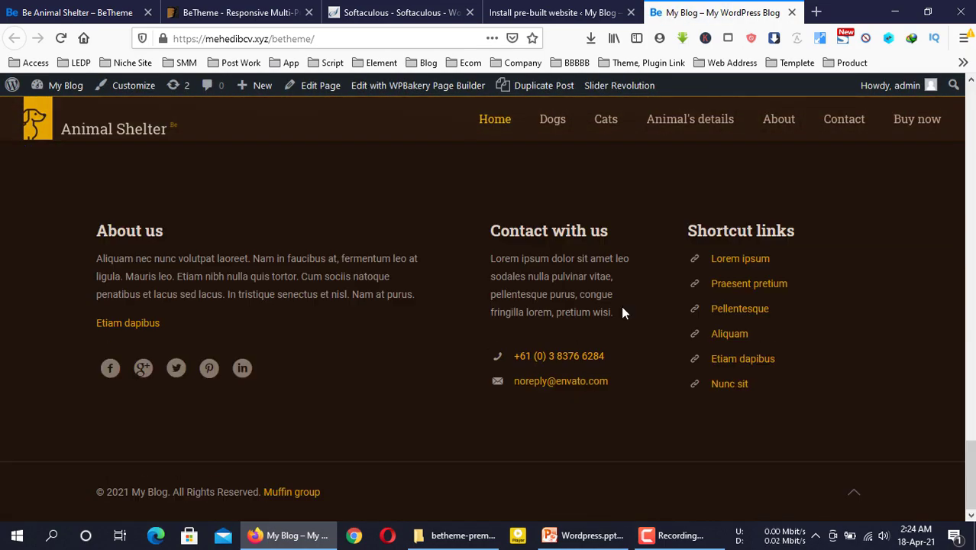
scroll(622, 310, "up", 10)
left_click(553, 13)
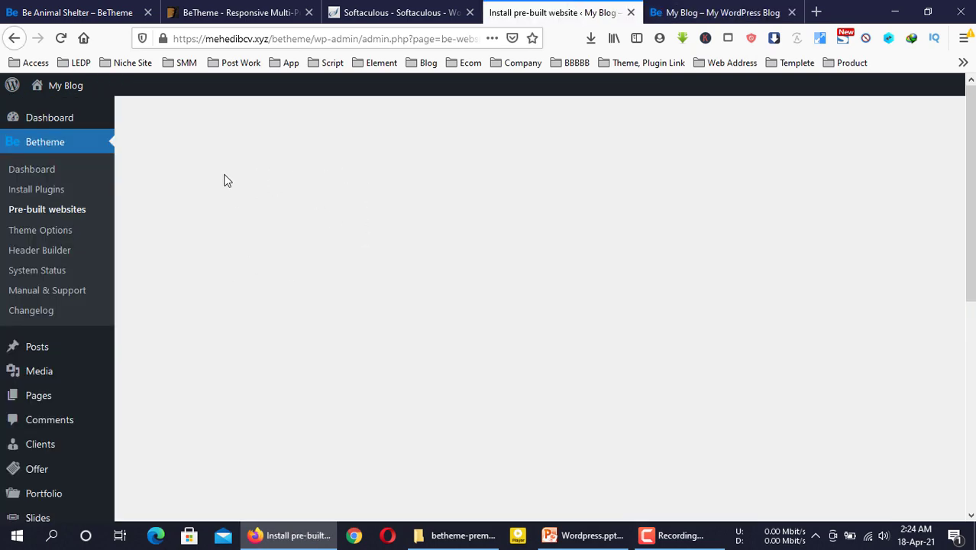
left_click(687, 12)
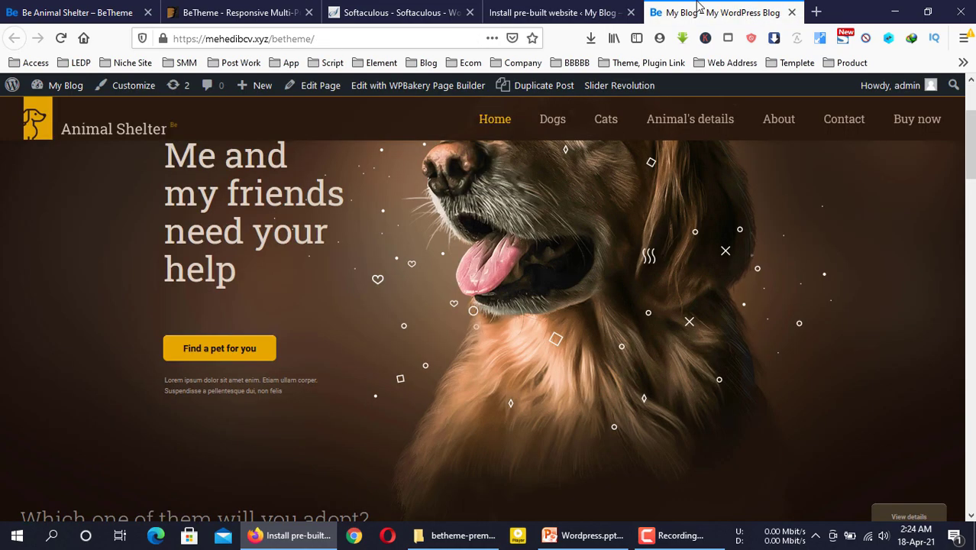
scroll(305, 233, "up", 3)
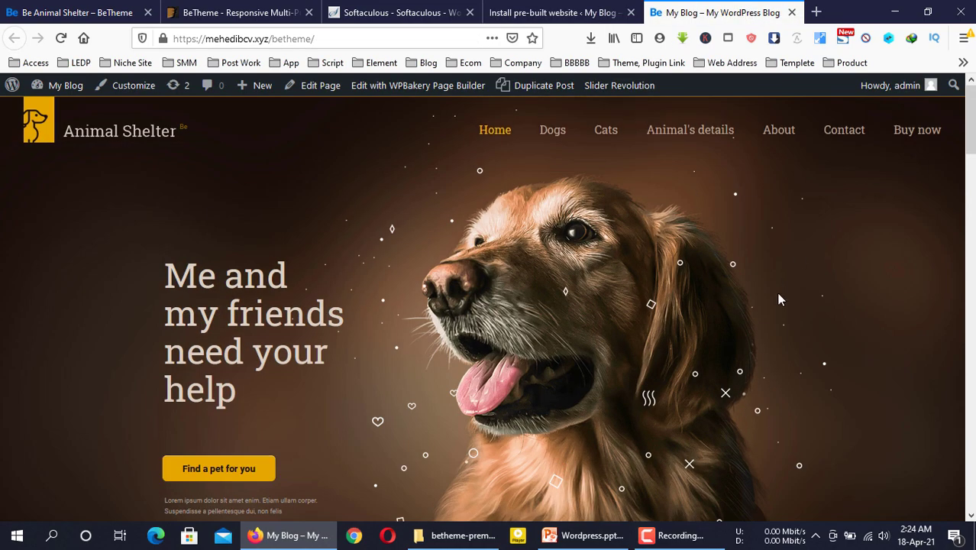
scroll(780, 299, "down", 10)
scroll(779, 298, "up", 7)
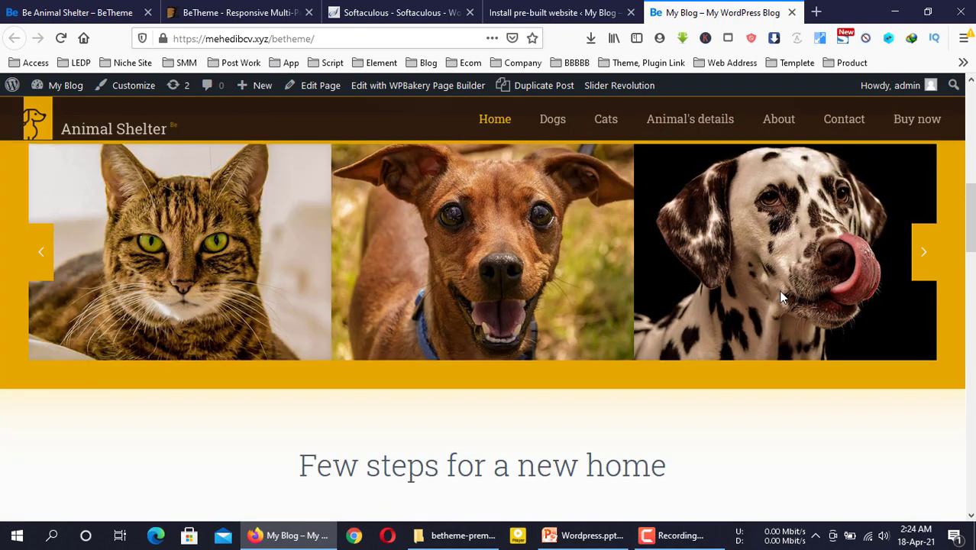
scroll(779, 289, "up", 3)
left_click(556, 13)
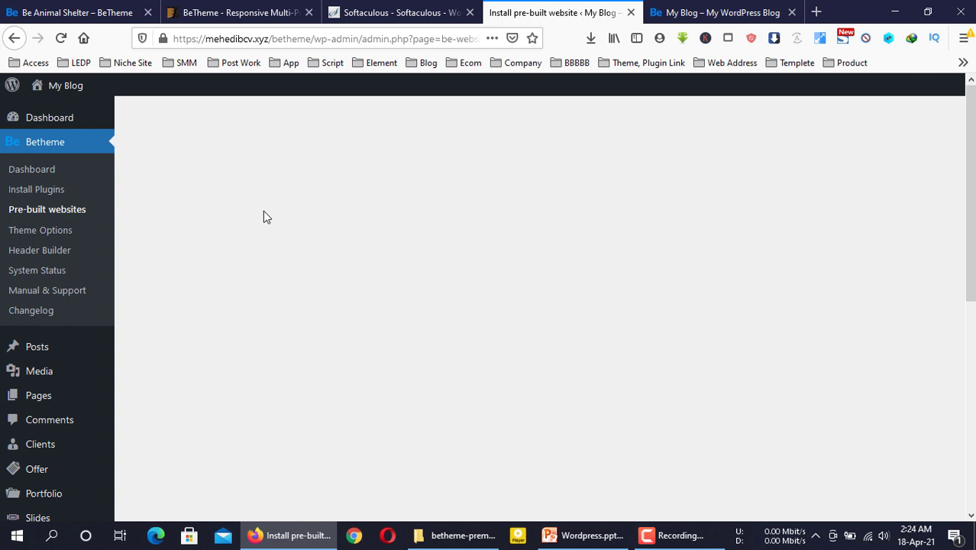
Open Betheme Theme Options and compare the Global Logo settings with the live homepage
left_click(53, 238)
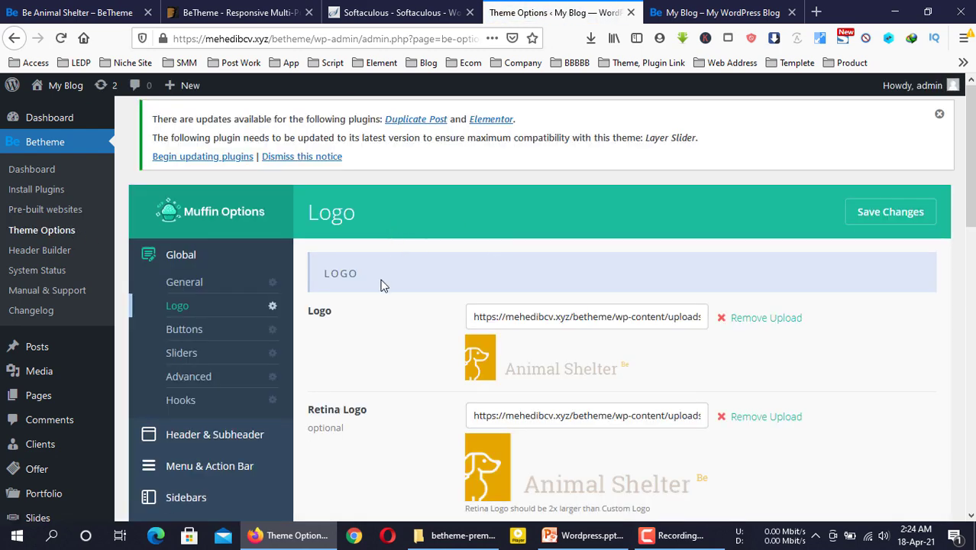
left_click(746, 10)
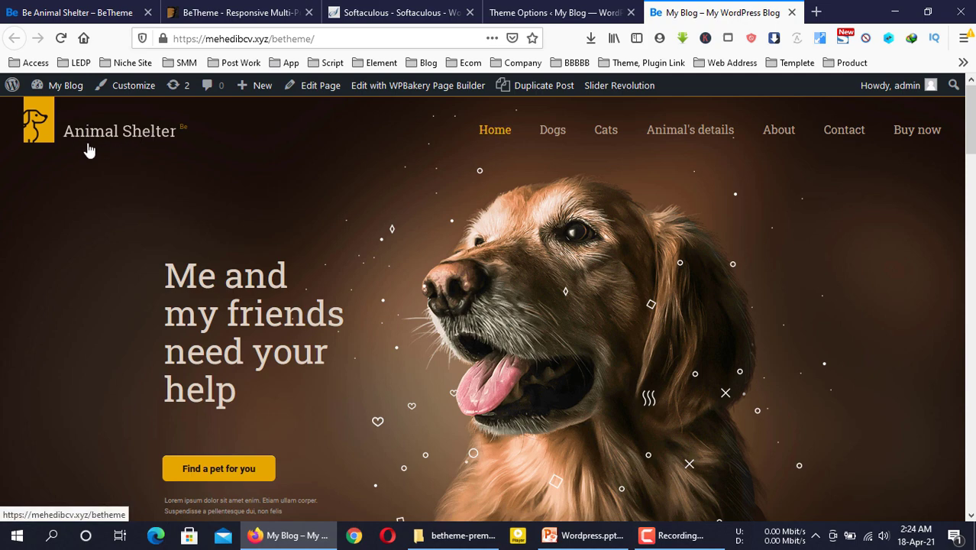
left_click(596, 14)
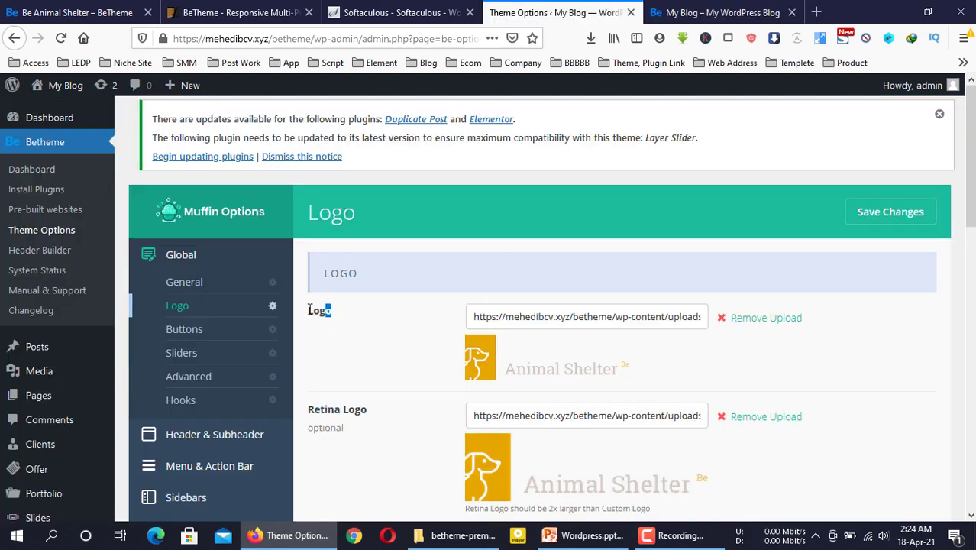
scroll(773, 317, "down", 2)
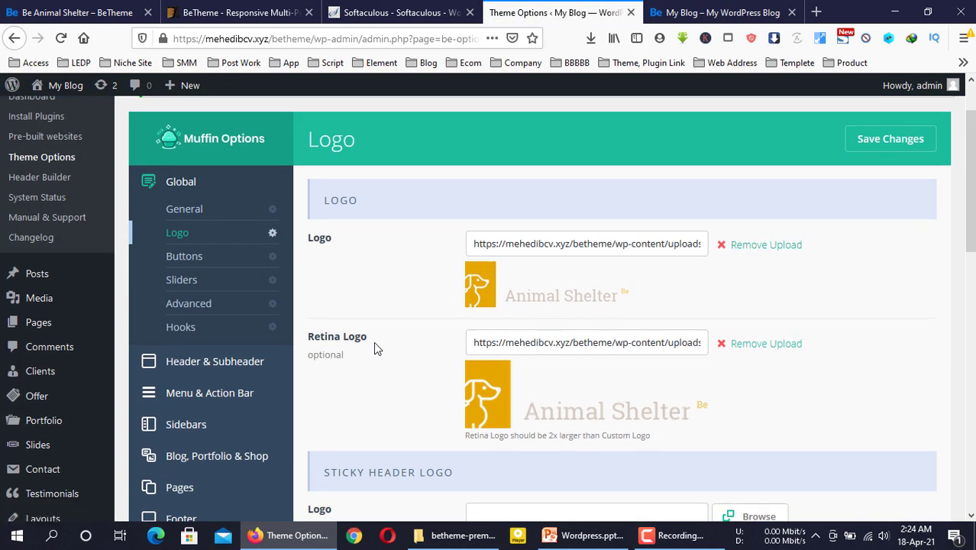
left_click_drag(373, 341, 308, 336)
scroll(434, 349, "down", 5)
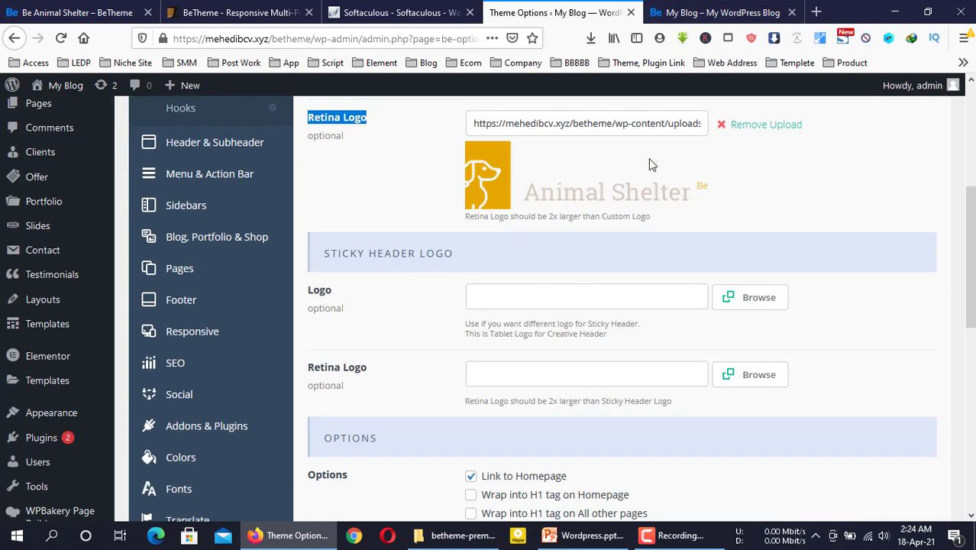
Recheck the logo on the live homepage and scroll through the remaining Logo settings
left_click(735, 12)
scroll(441, 352, "down", 5)
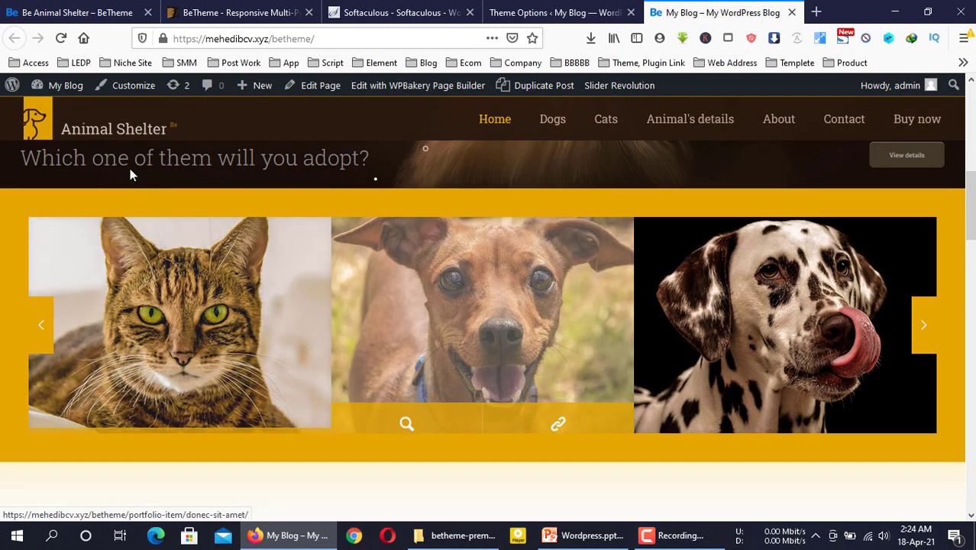
scroll(478, 400, "down", 5)
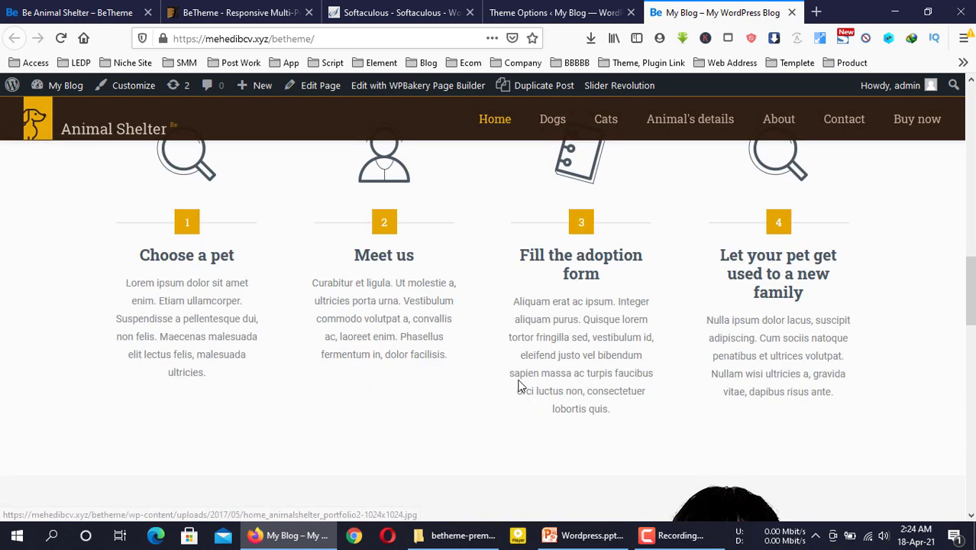
left_click(625, 10)
scroll(420, 351, "down", 2)
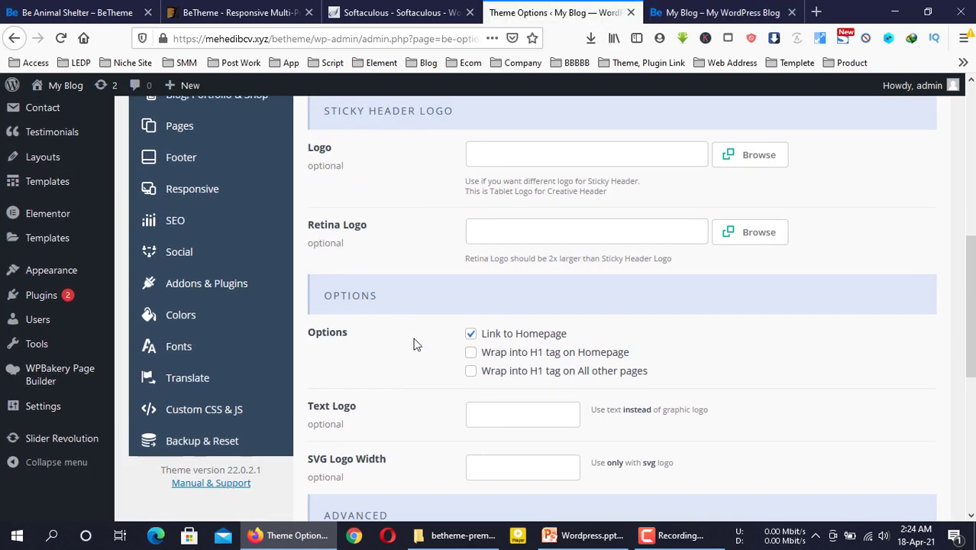
double_click(408, 331)
scroll(408, 332, "down", 3)
left_click(377, 197)
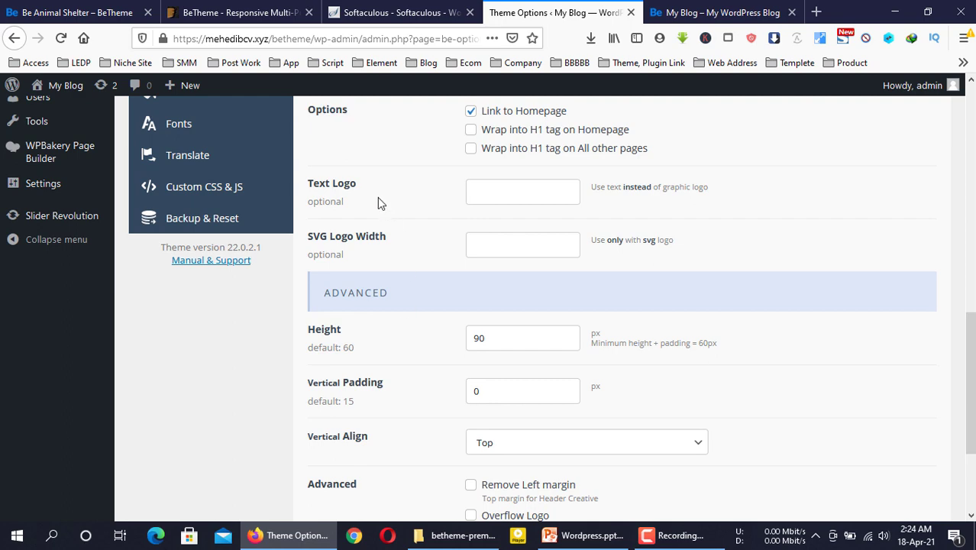
scroll(376, 196, "up", 2)
scroll(373, 297, "down", 4)
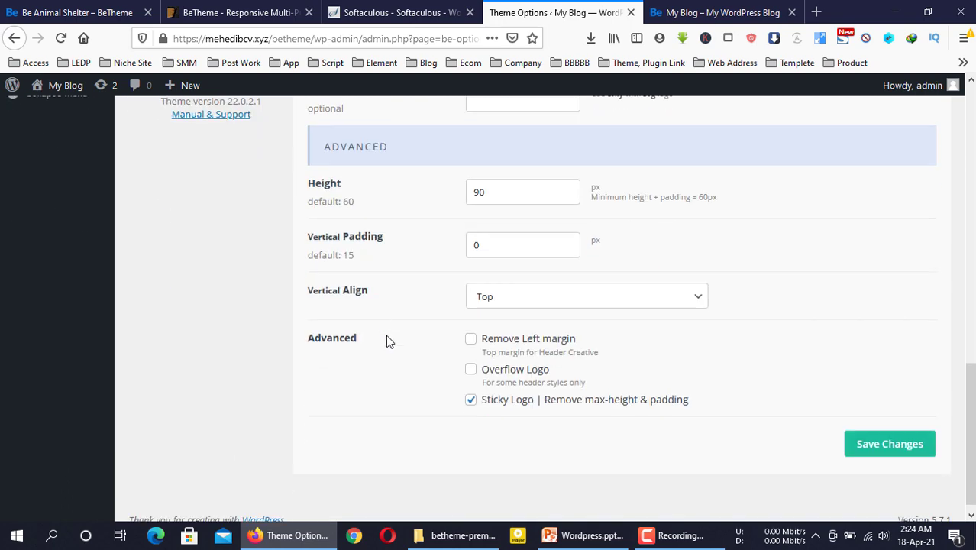
scroll(387, 335, "up", 4)
scroll(386, 335, "up", 5)
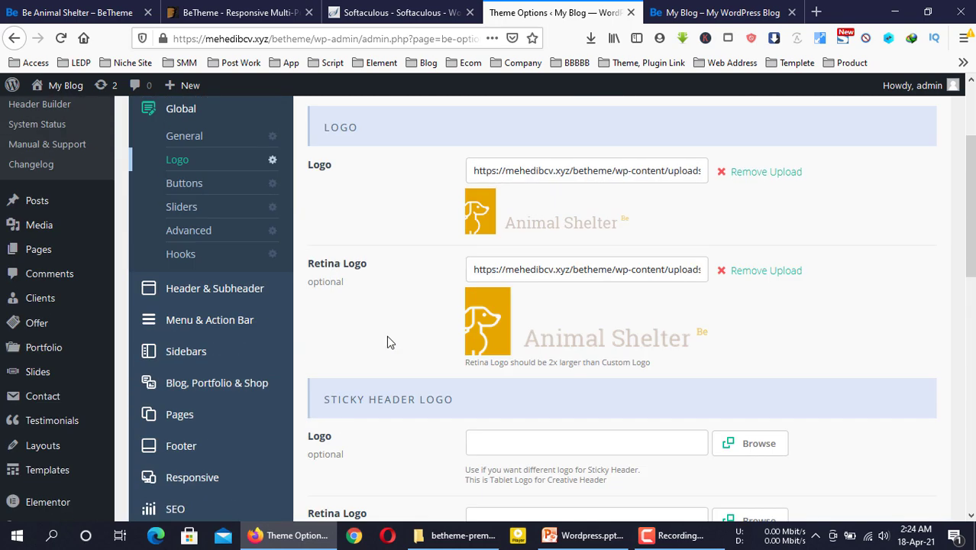
scroll(387, 335, "up", 3)
In General settings, try Boxed layout and Simple style, keeping Full width and Classic
left_click(195, 283)
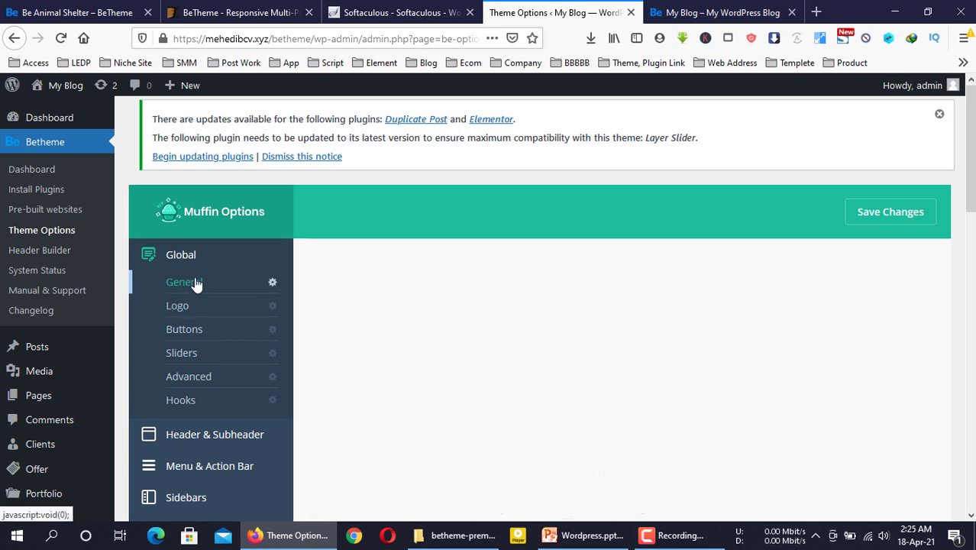
scroll(449, 316, "down", 2)
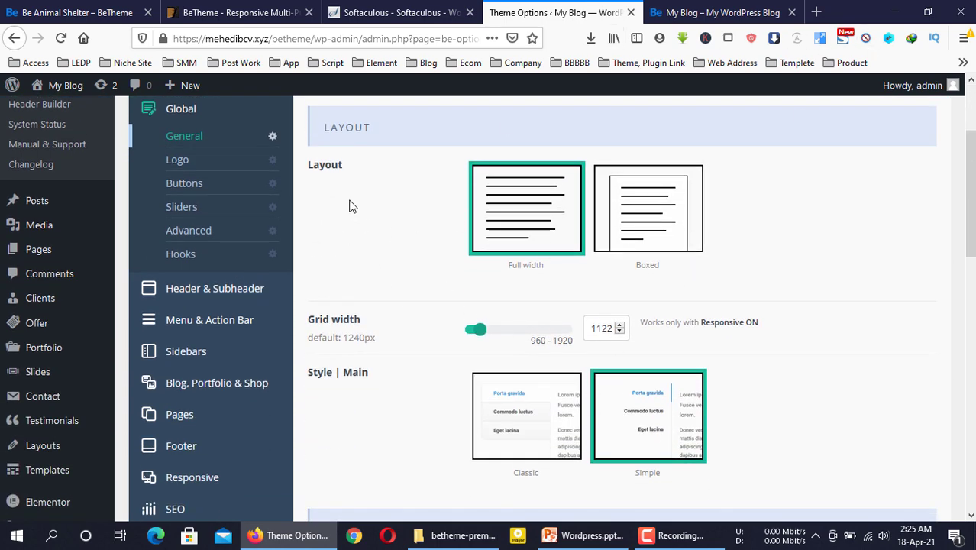
left_click(669, 221)
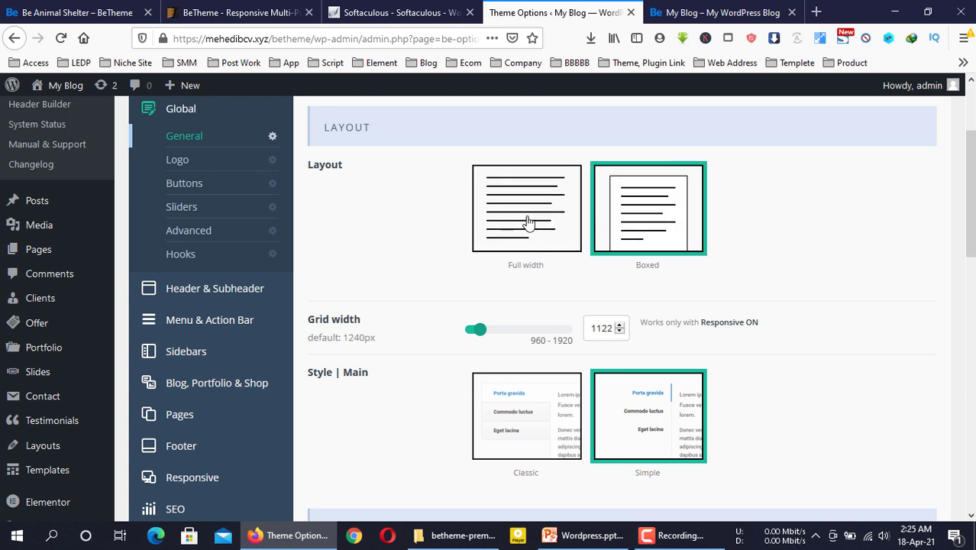
left_click(528, 222)
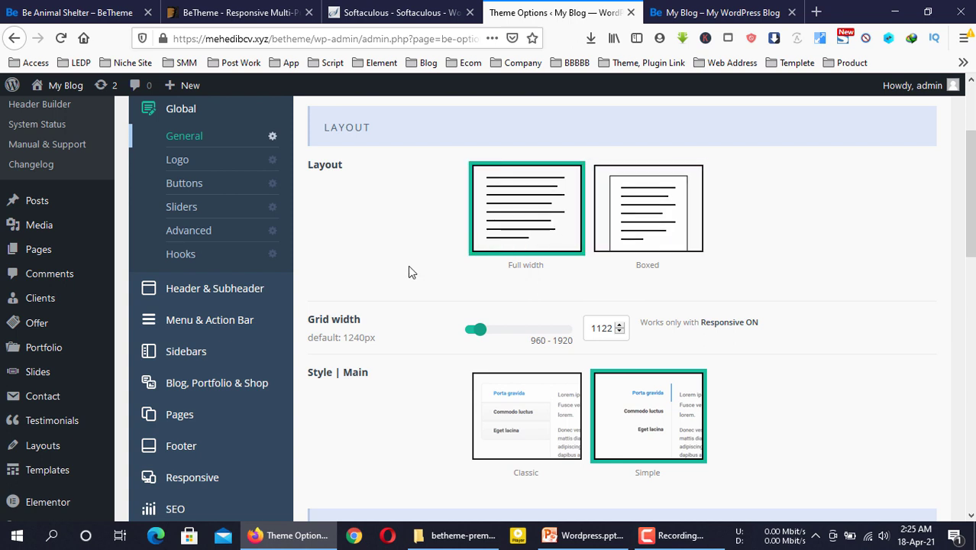
scroll(320, 253, "down", 2)
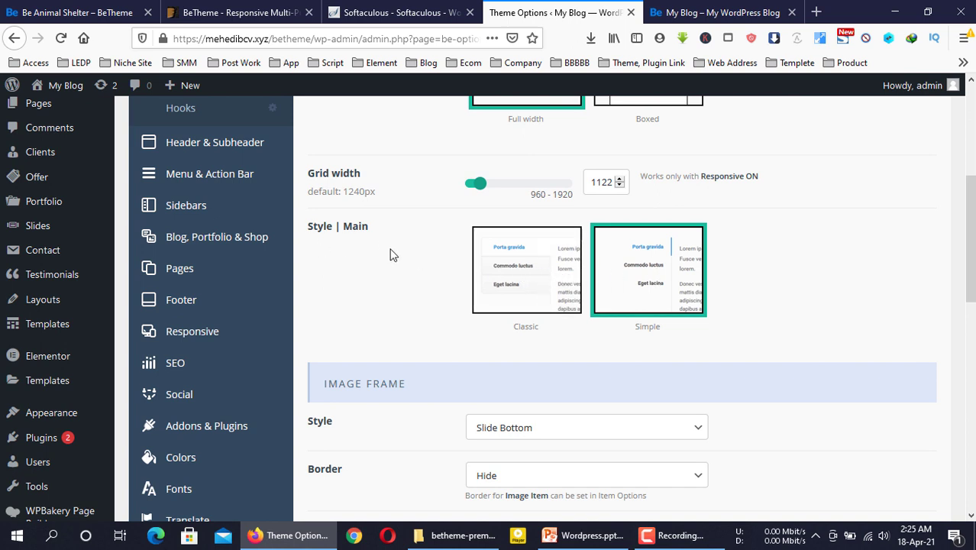
left_click(513, 260)
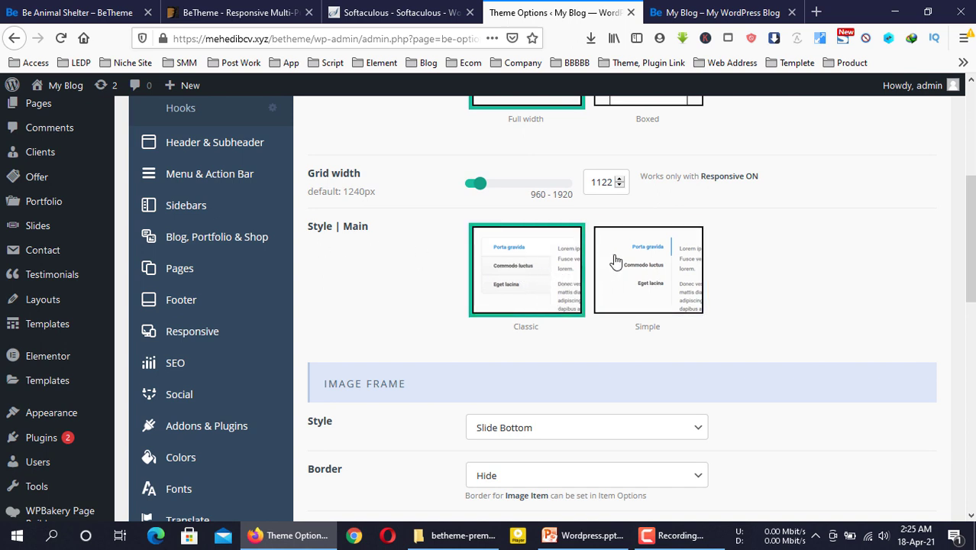
left_click(616, 262)
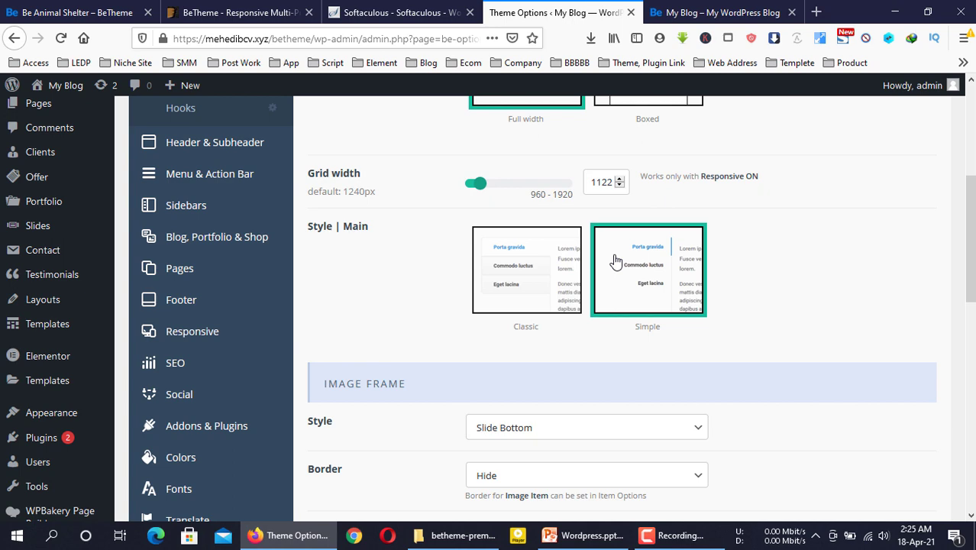
left_click(530, 282)
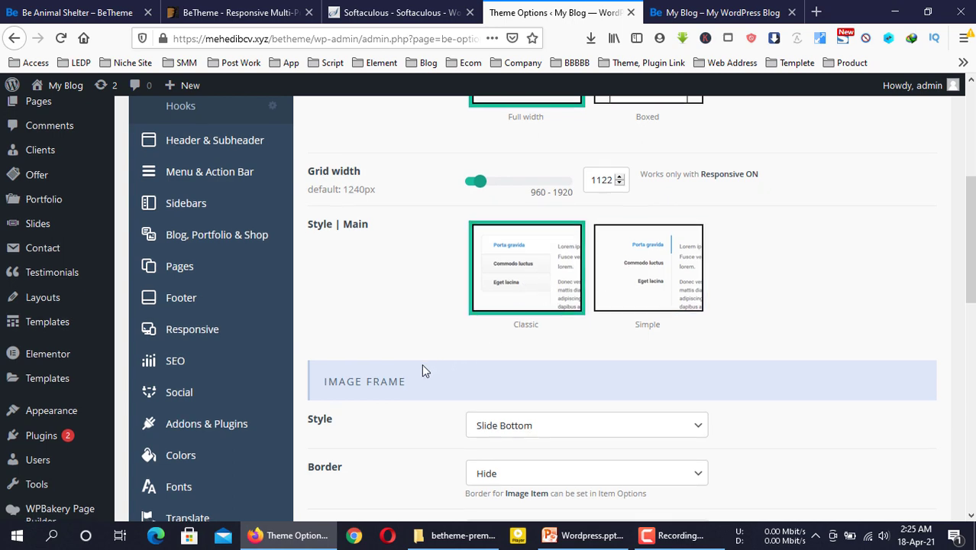
scroll(421, 363, "down", 8)
scroll(421, 363, "up", 6)
scroll(421, 364, "up", 10)
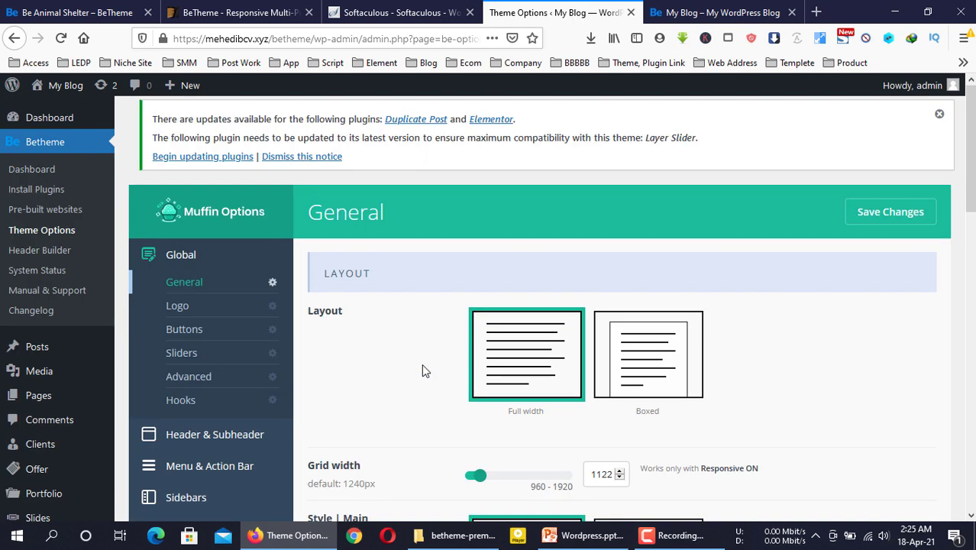
Review the Global Buttons settings against the live front page, then move to Header & Subheader
left_click(189, 329)
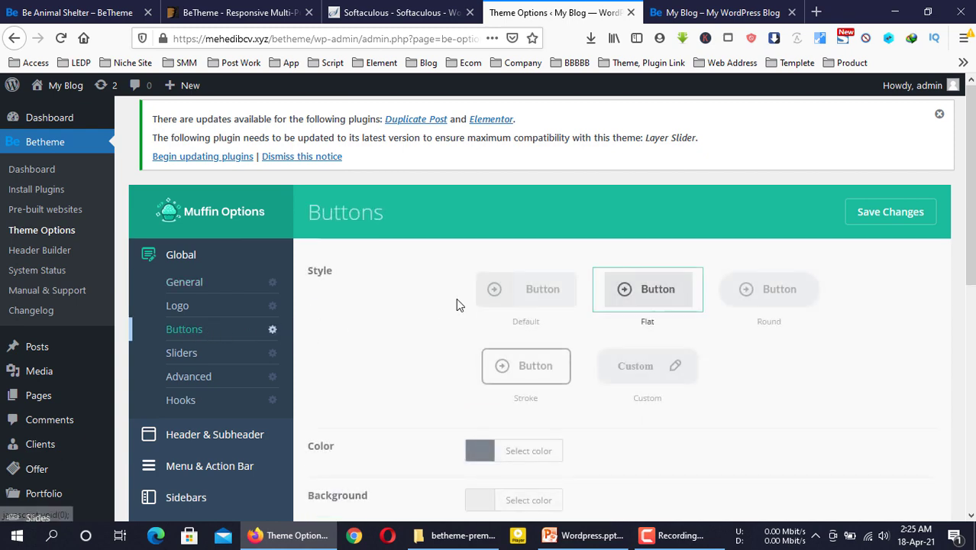
left_click(703, 9)
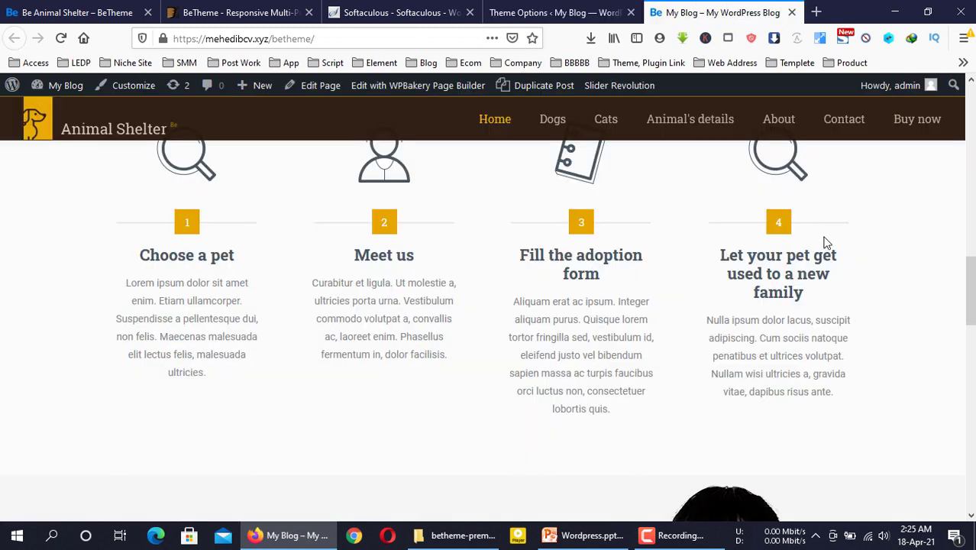
scroll(825, 243, "up", 10)
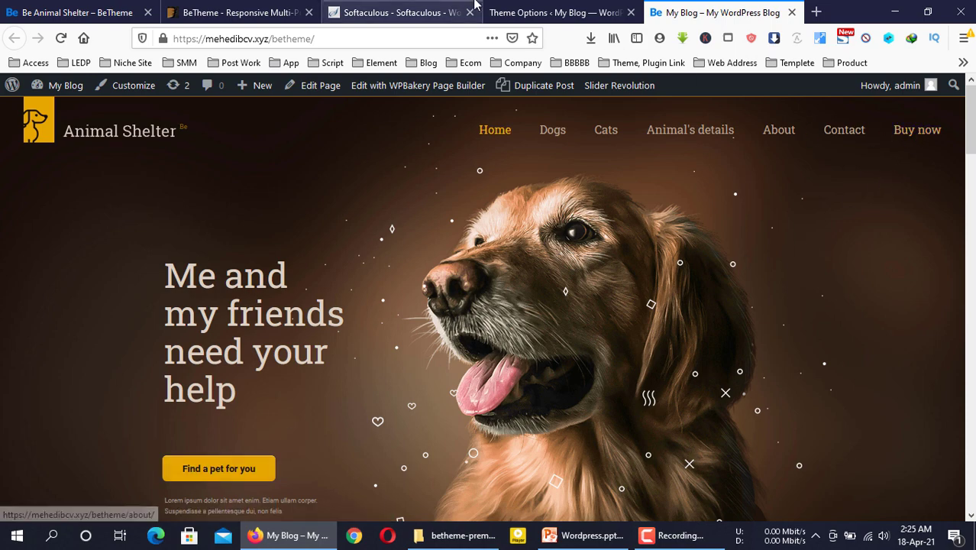
left_click(561, 12)
scroll(240, 333, "down", 2)
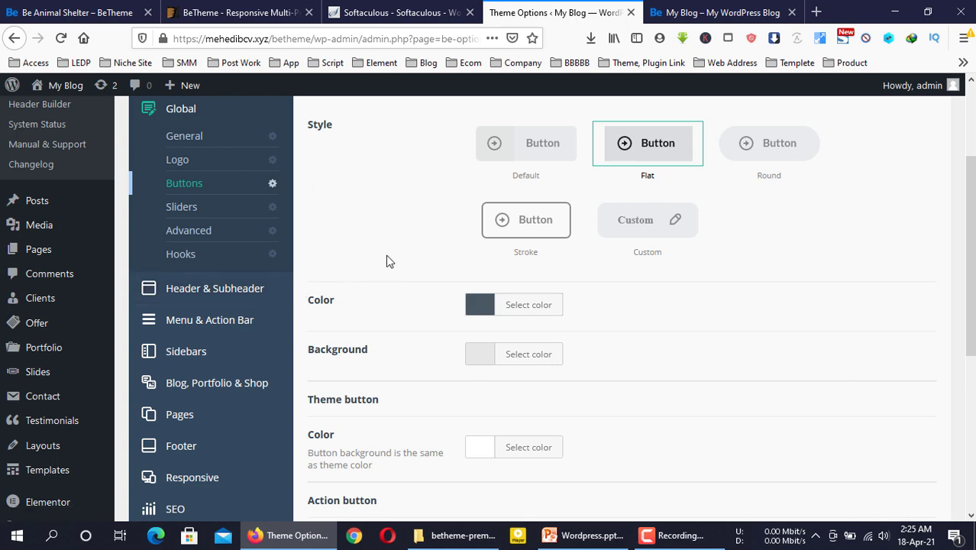
left_click(217, 297)
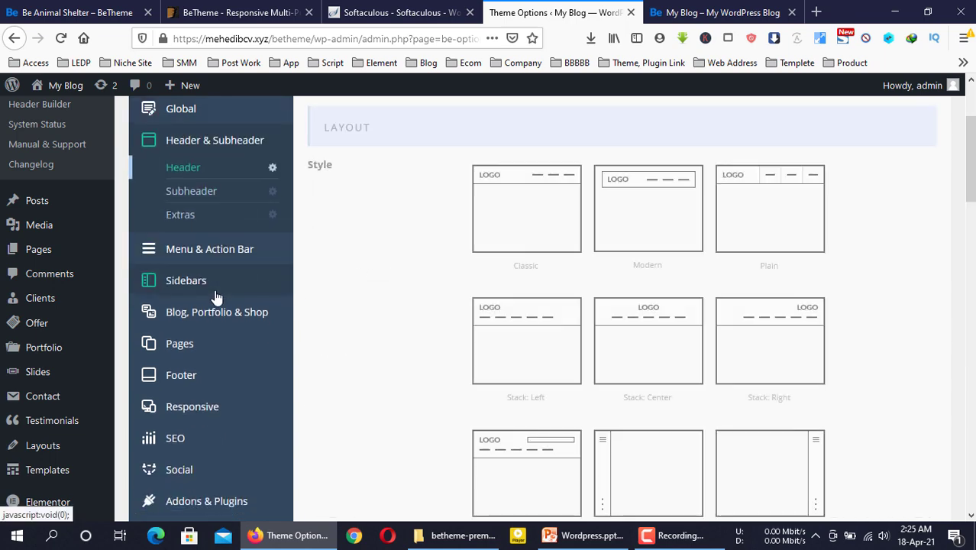
Compare the header style options with the live homepage's current header
scroll(375, 246, "up", 2)
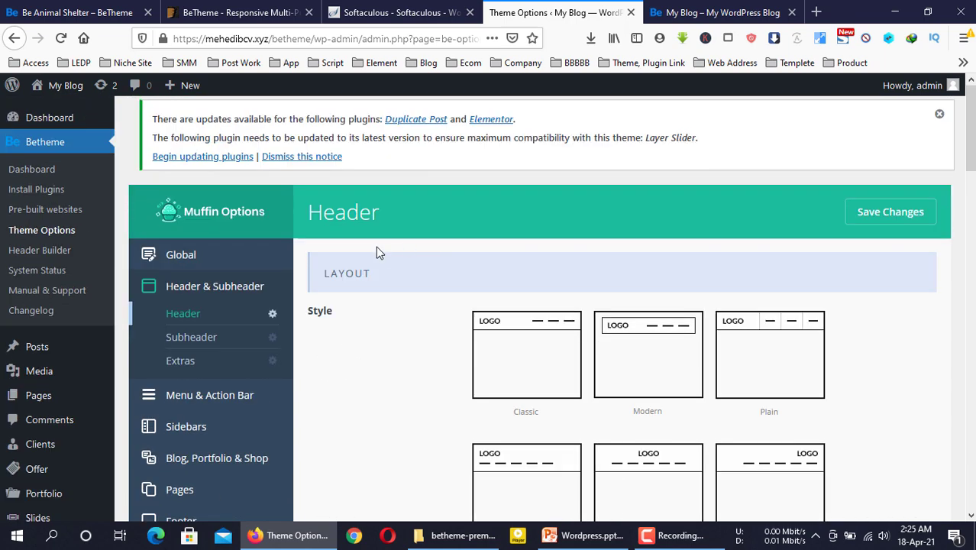
left_click(687, 10)
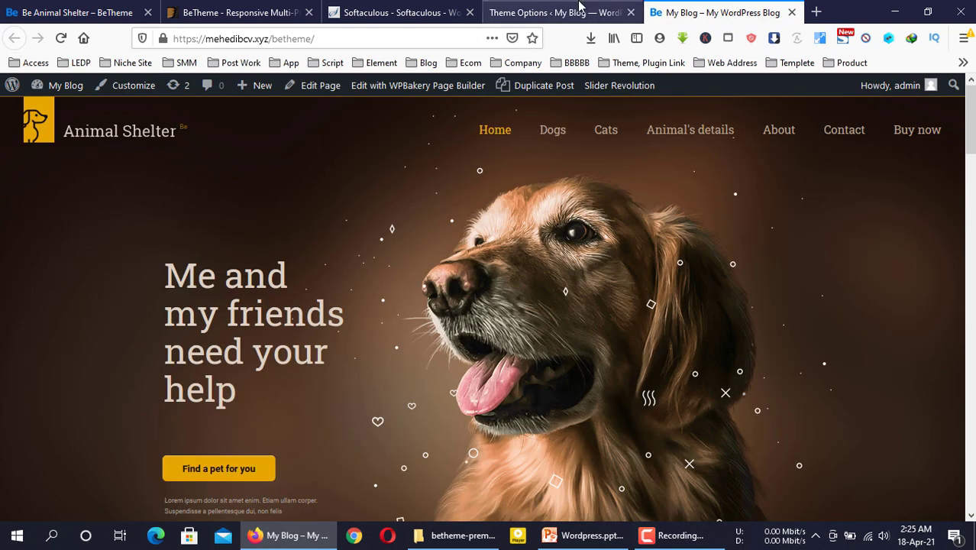
left_click(557, 12)
scroll(409, 293, "down", 9)
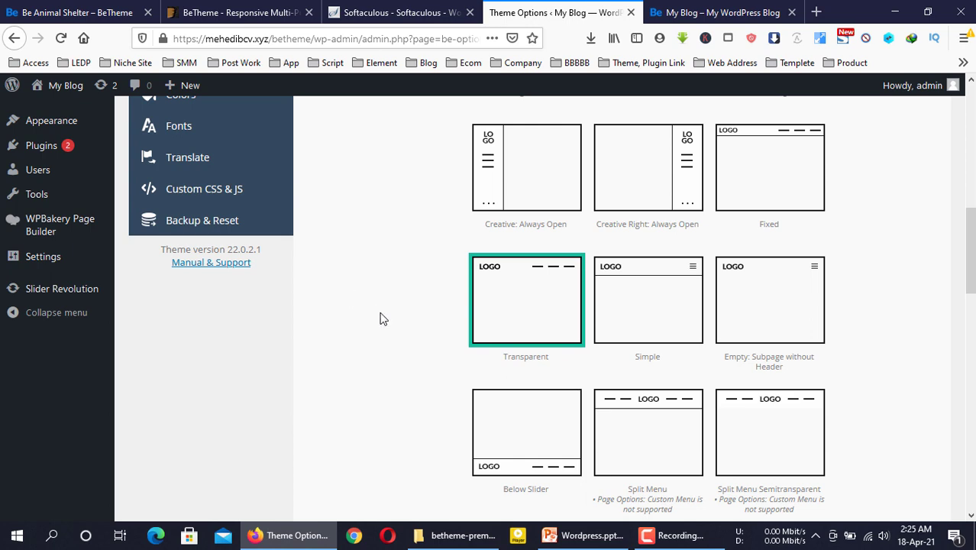
left_click(707, 11)
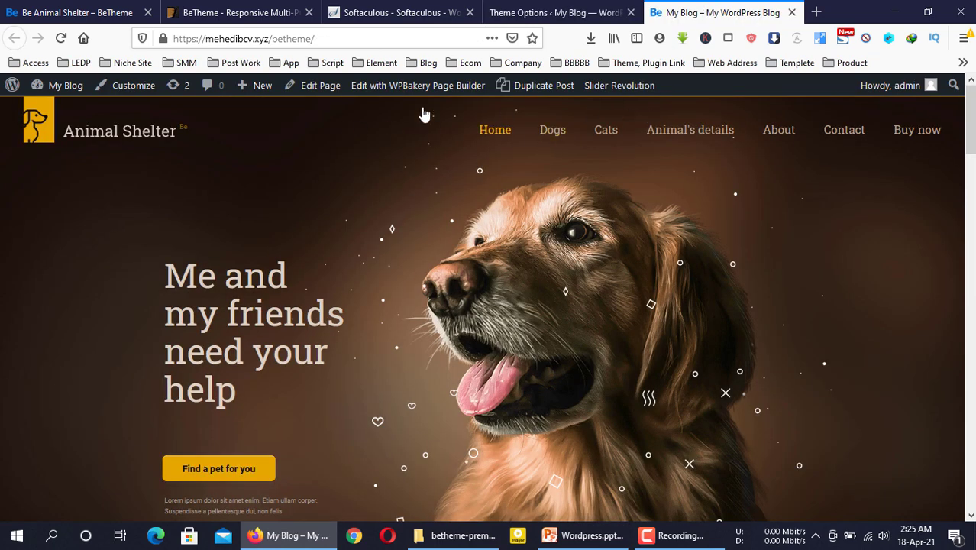
left_click(607, 8)
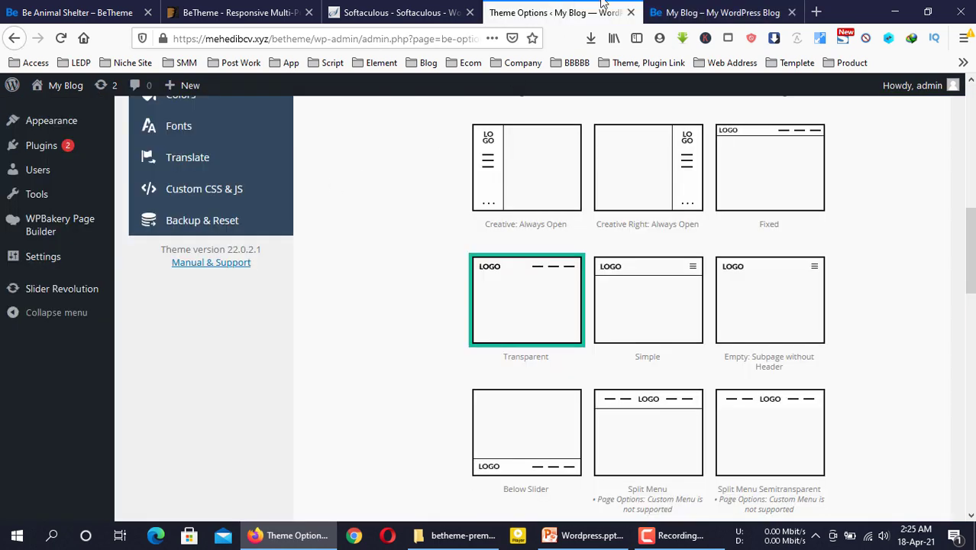
left_click(710, 9)
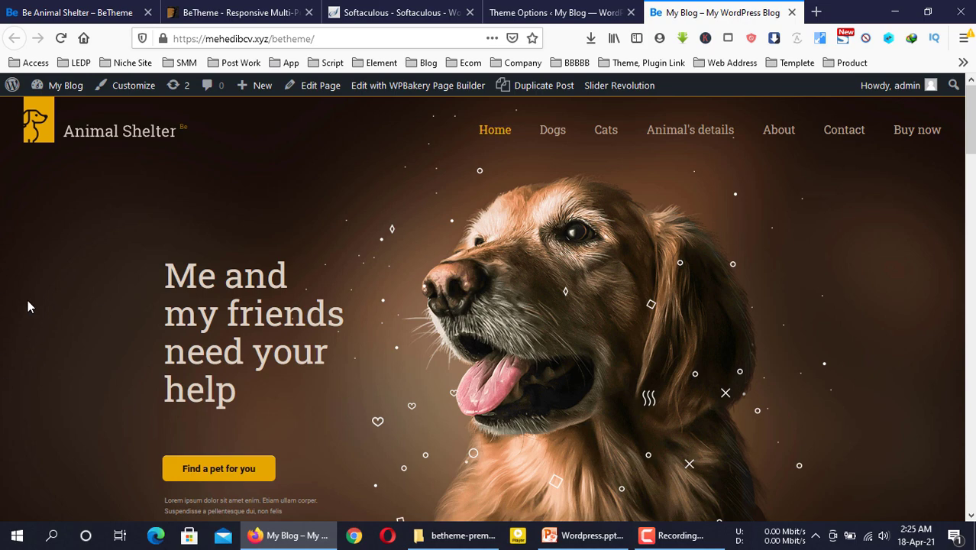
left_click(523, 10)
scroll(413, 343, "up", 3)
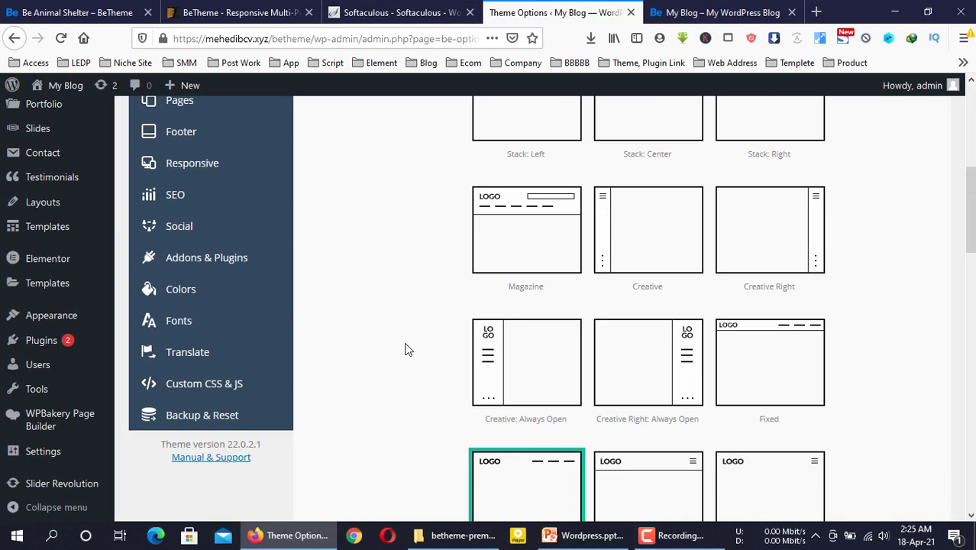
scroll(404, 349, "up", 4)
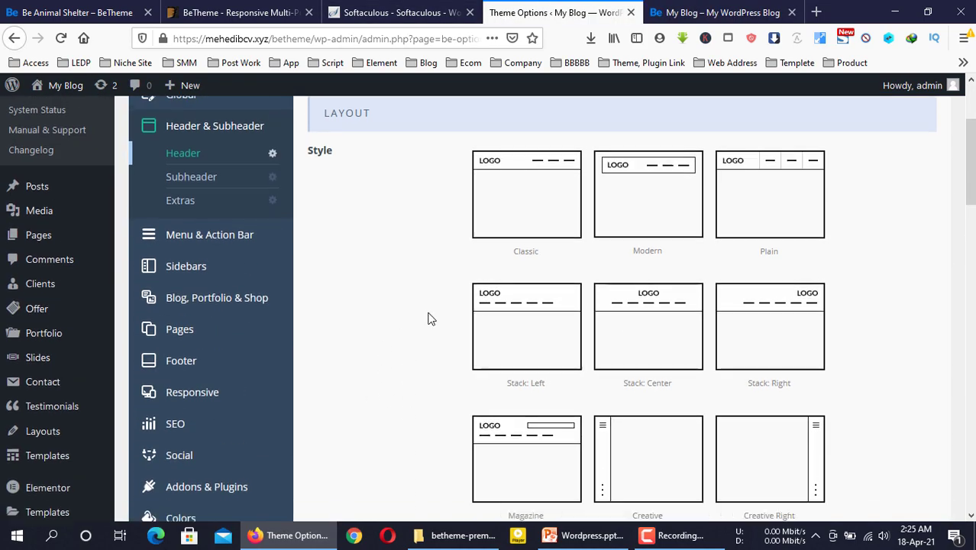
scroll(430, 318, "down", 2)
Set the header to Creative: Always Open, save, and reload the live homepage
left_click(513, 453)
scroll(573, 375, "down", 3)
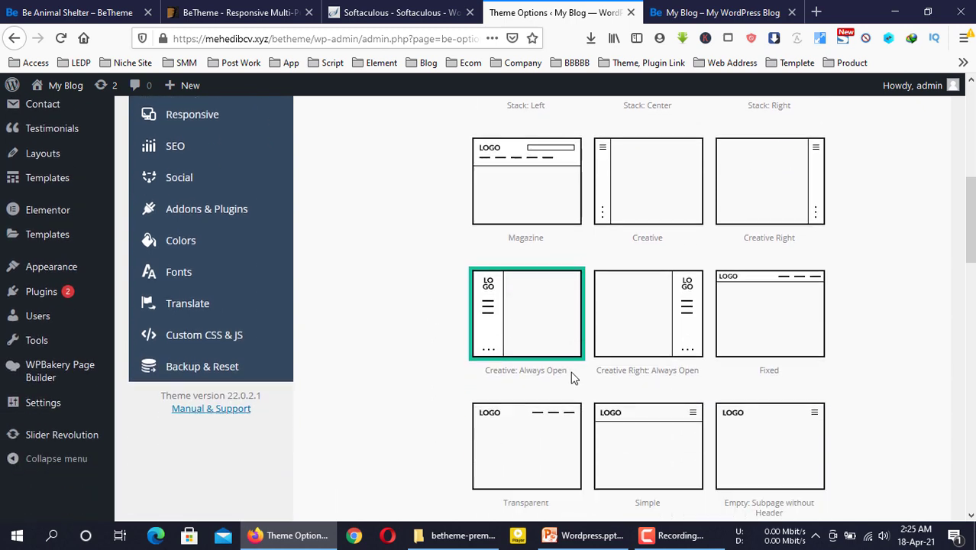
scroll(570, 371, "down", 20)
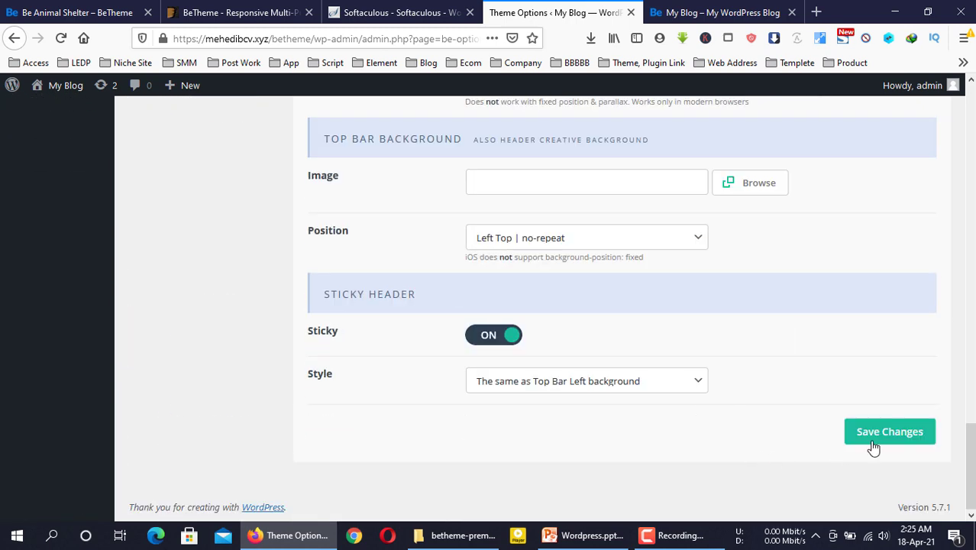
left_click(873, 447)
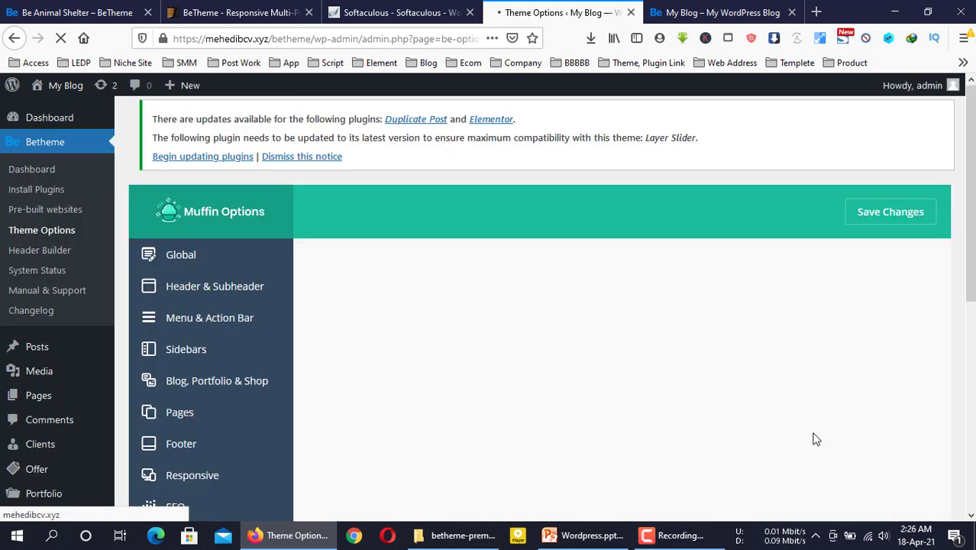
left_click(717, 12)
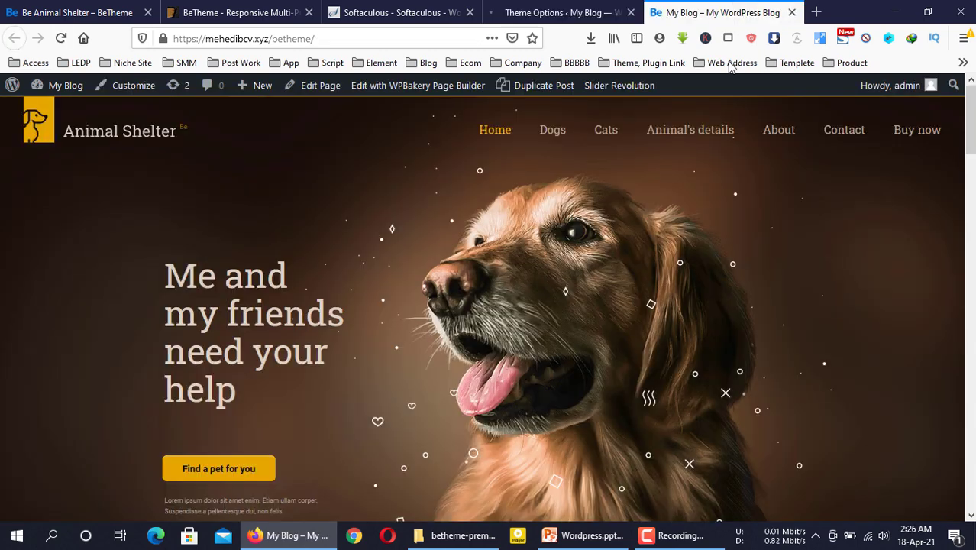
left_click(62, 38)
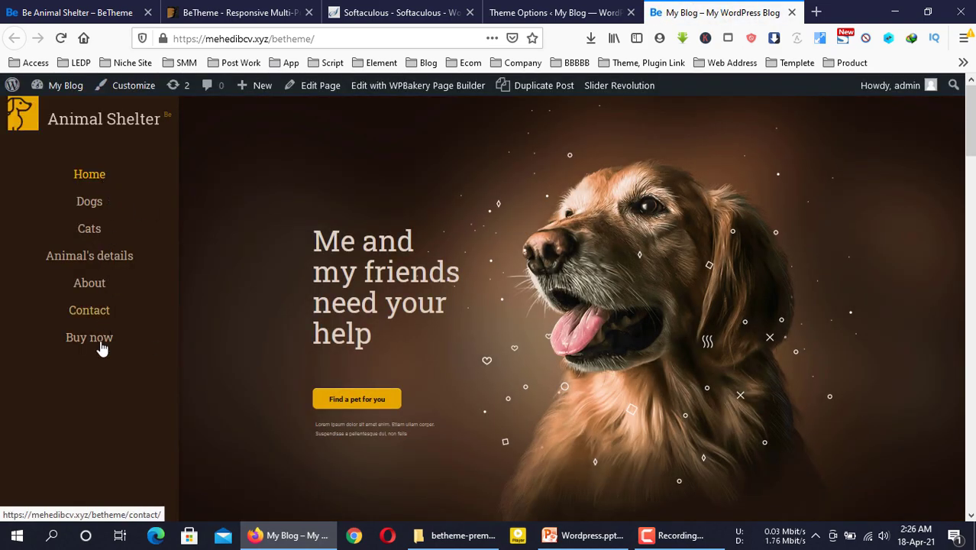
Switch the header to Creative Right: Always Open, save, and reload the homepage
left_click(535, 12)
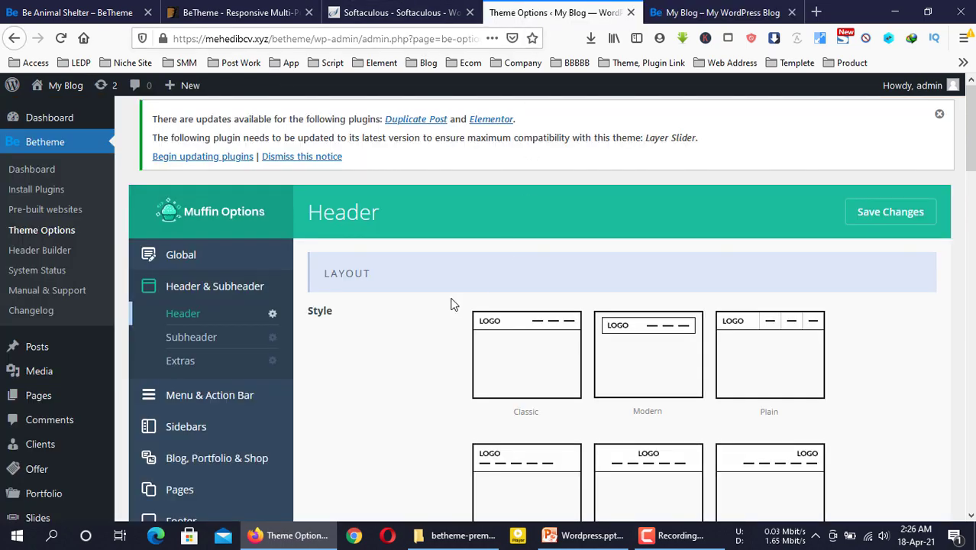
scroll(451, 304, "down", 2)
scroll(458, 314, "down", 5)
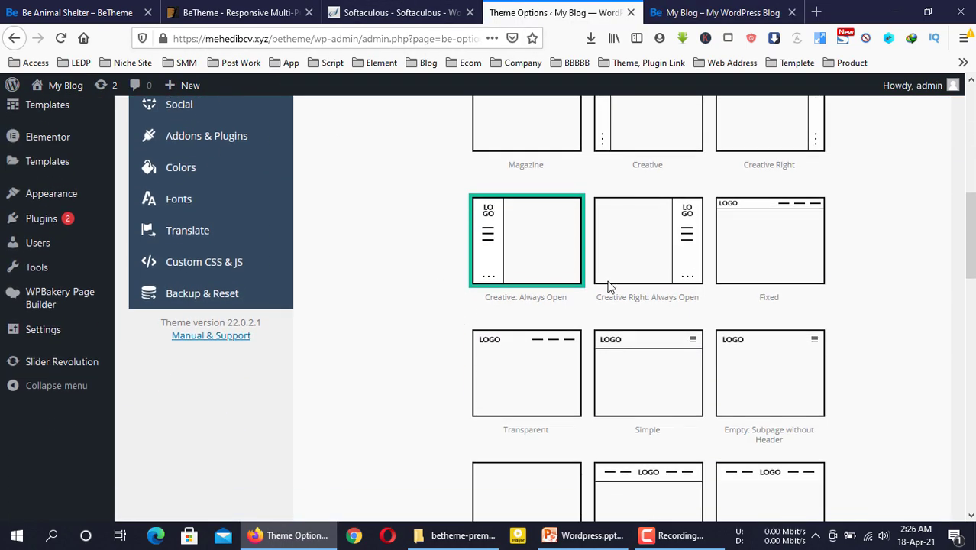
left_click(660, 252)
scroll(854, 415, "down", 15)
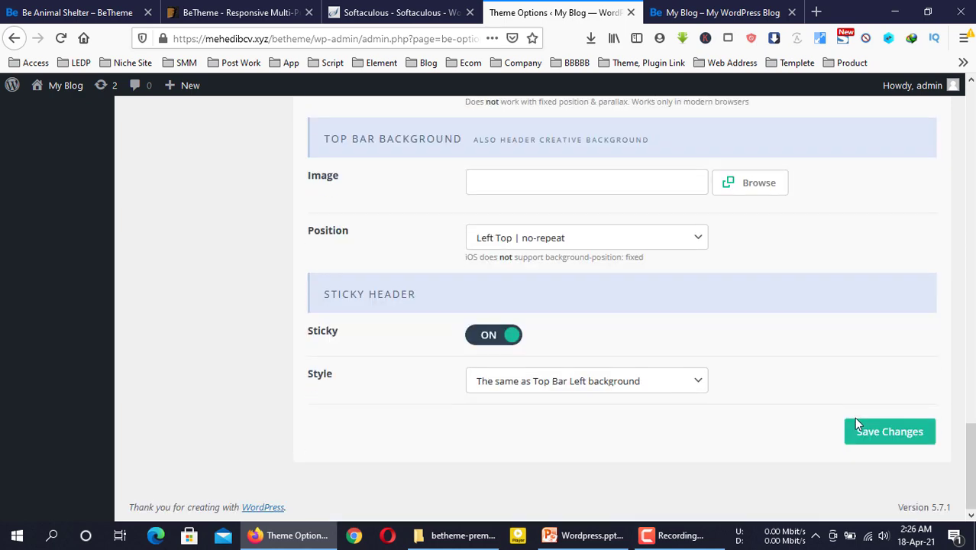
left_click(884, 441)
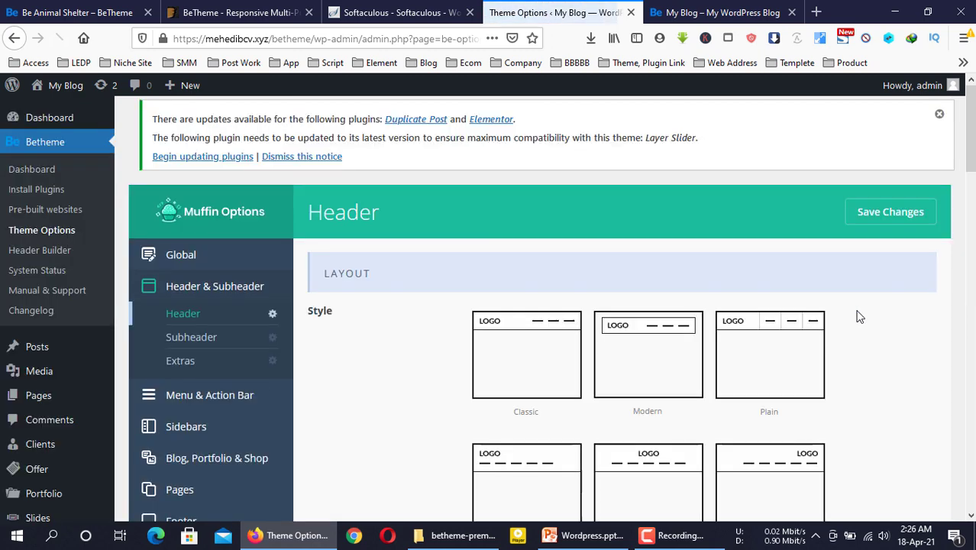
left_click(717, 12)
key("ctrl+l")
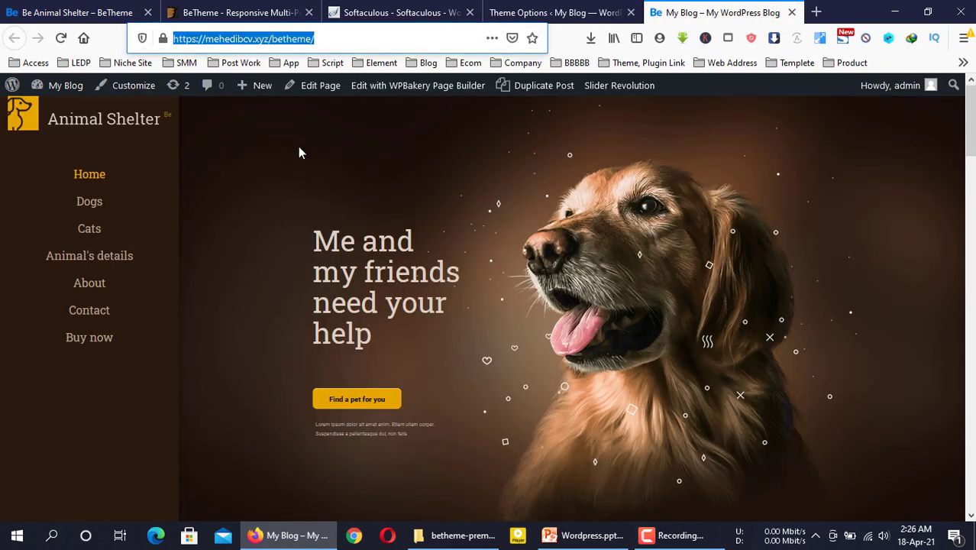
key("Return")
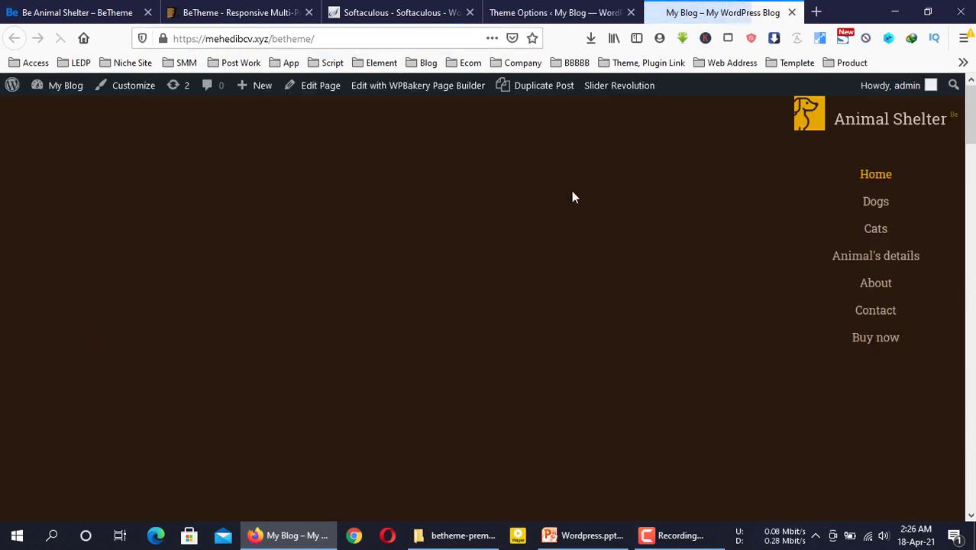
left_click(553, 13)
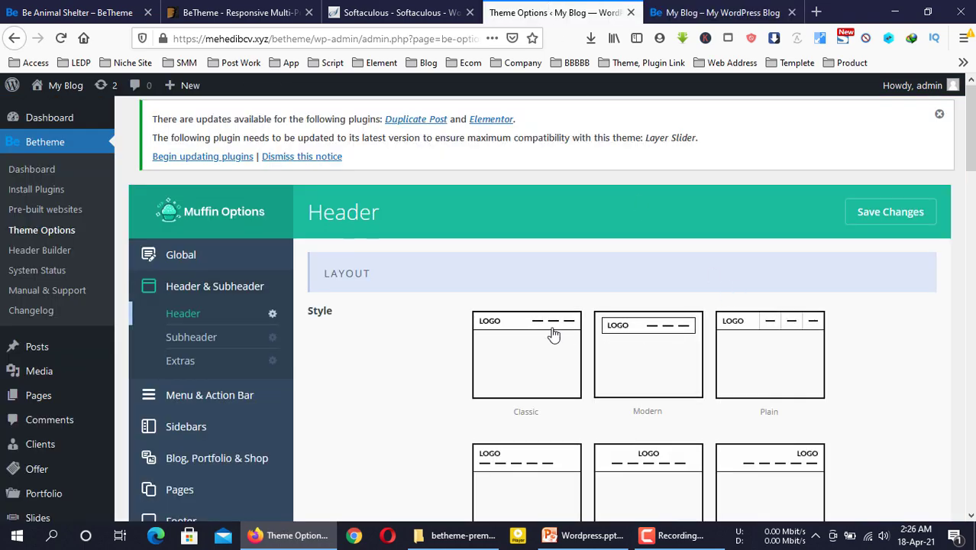
Try the Transparent header layout and browse the other header style thumbnails
scroll(551, 330, "down", 7)
left_click(539, 303)
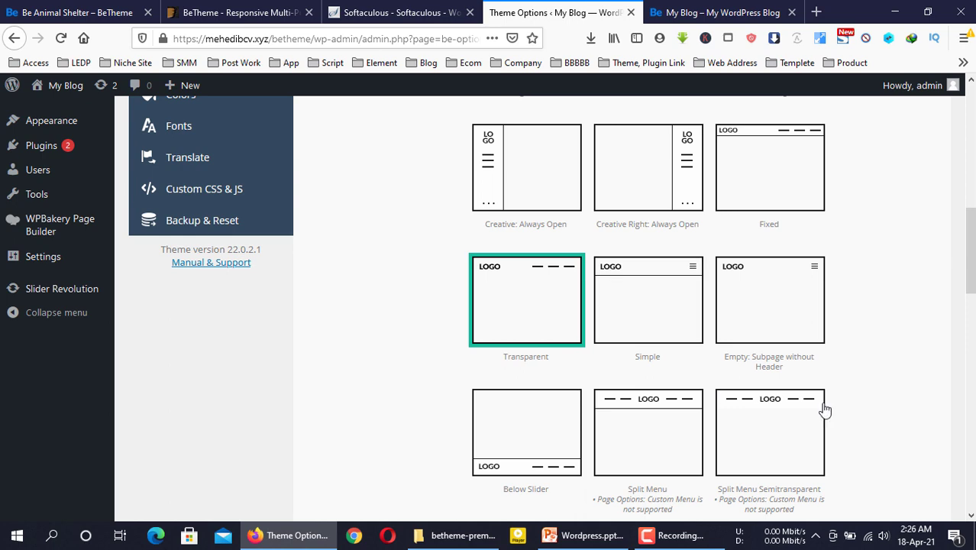
scroll(702, 388, "up", 2)
scroll(702, 388, "down", 2)
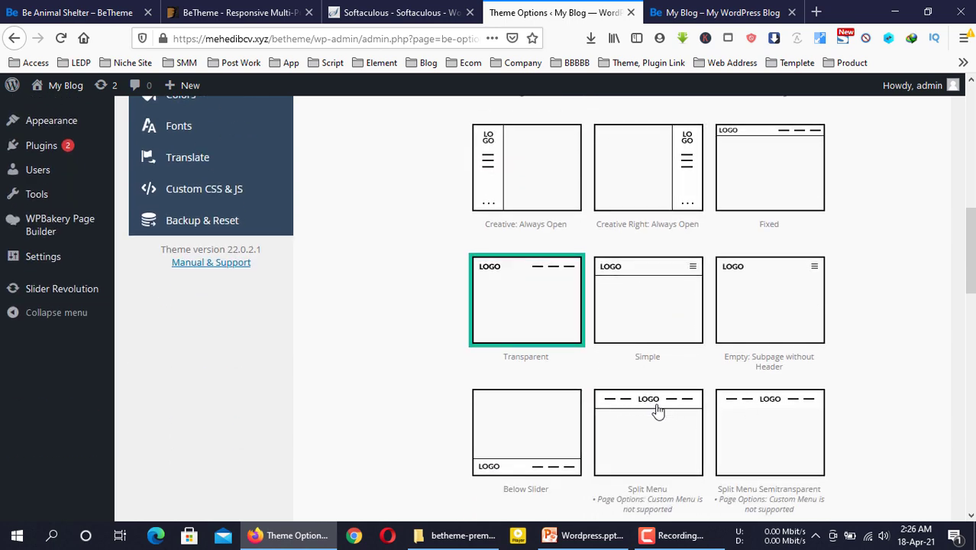
scroll(656, 407, "up", 4)
scroll(611, 424, "down", 5)
scroll(512, 439, "down", 2)
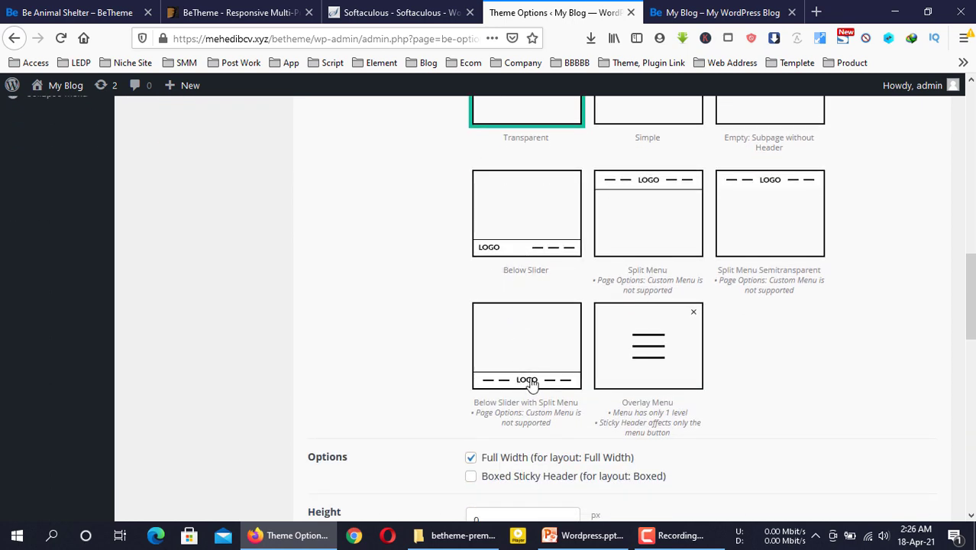
scroll(532, 384, "up", 3)
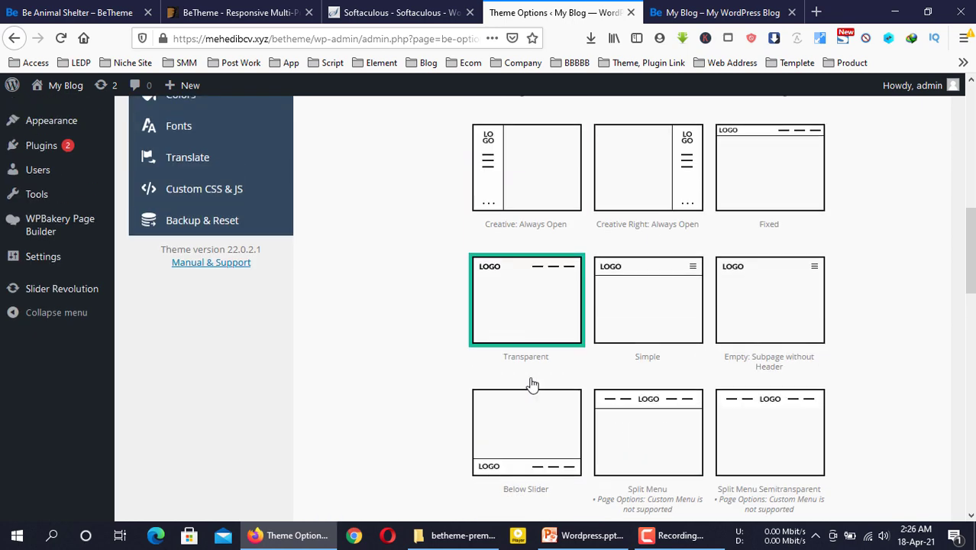
scroll(532, 384, "down", 4)
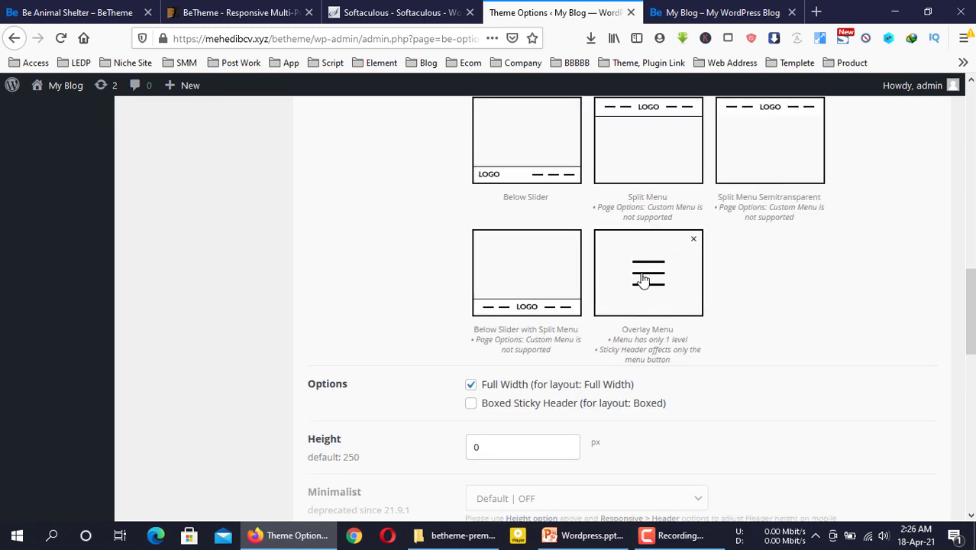
scroll(643, 281, "up", 10)
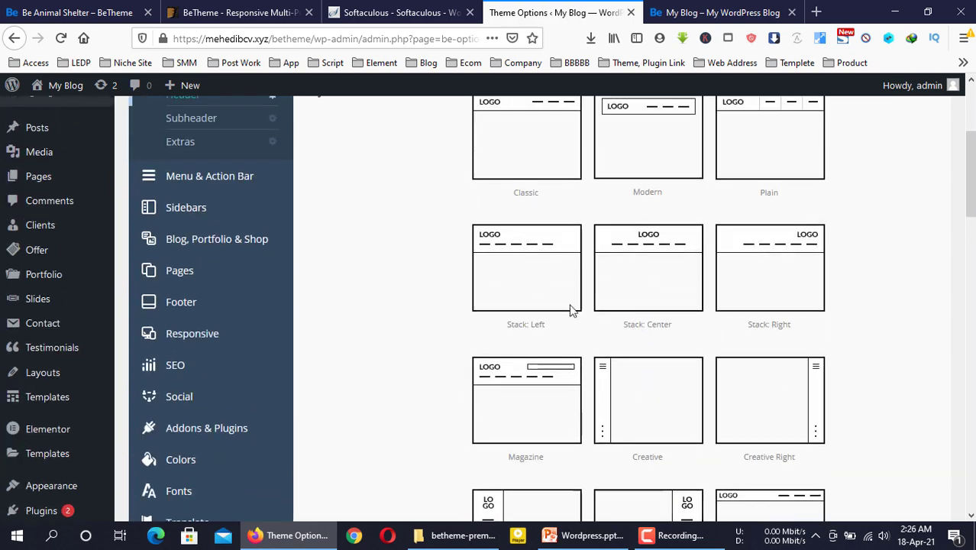
scroll(530, 384, "up", 3)
scroll(527, 381, "down", 4)
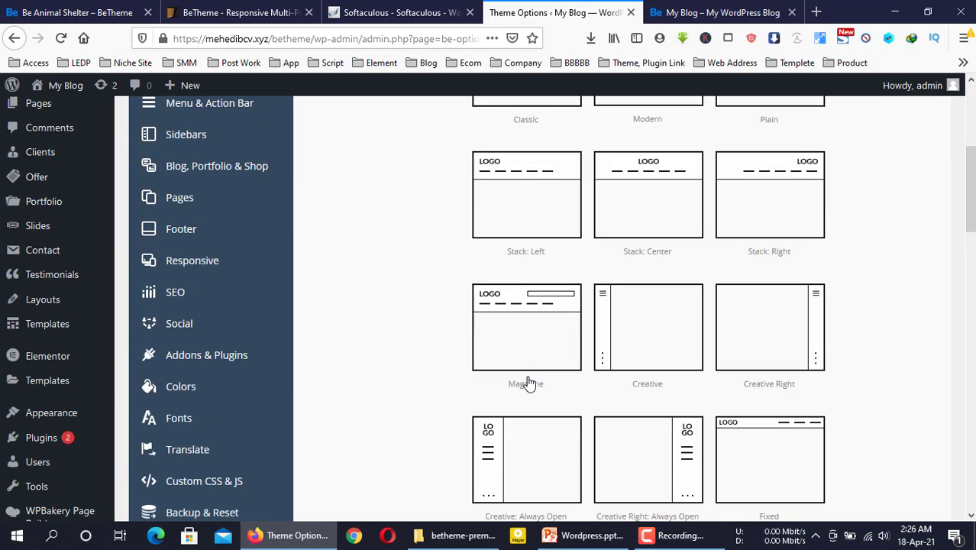
scroll(527, 359, "up", 3)
Select the Classic header style and save the theme options
left_click(525, 272)
scroll(714, 349, "down", 7)
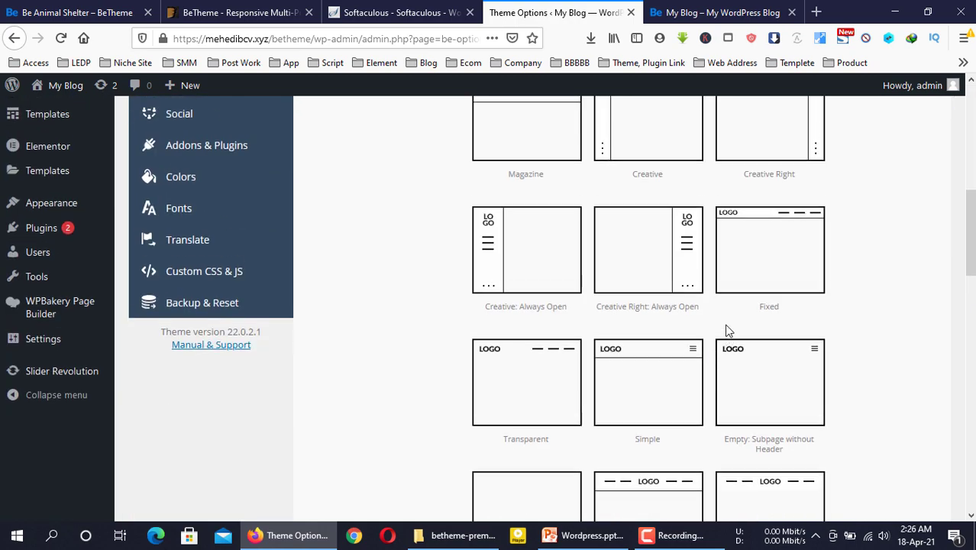
scroll(728, 331, "up", 7)
left_click(888, 138)
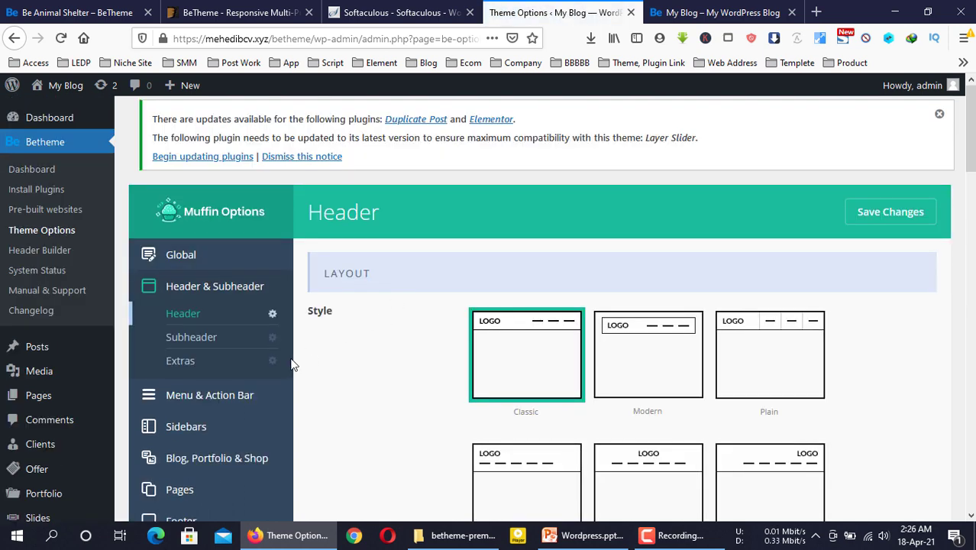
Browse the Menu and Action Bar settings panels, then go to the Sidebars options
left_click(221, 392)
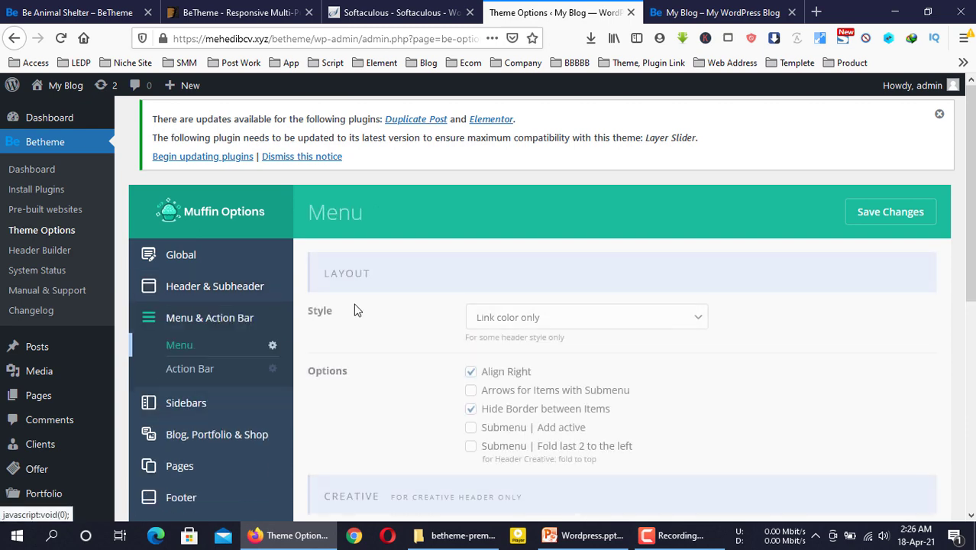
scroll(442, 289, "down", 1)
scroll(442, 294, "down", 3)
scroll(434, 305, "up", 3)
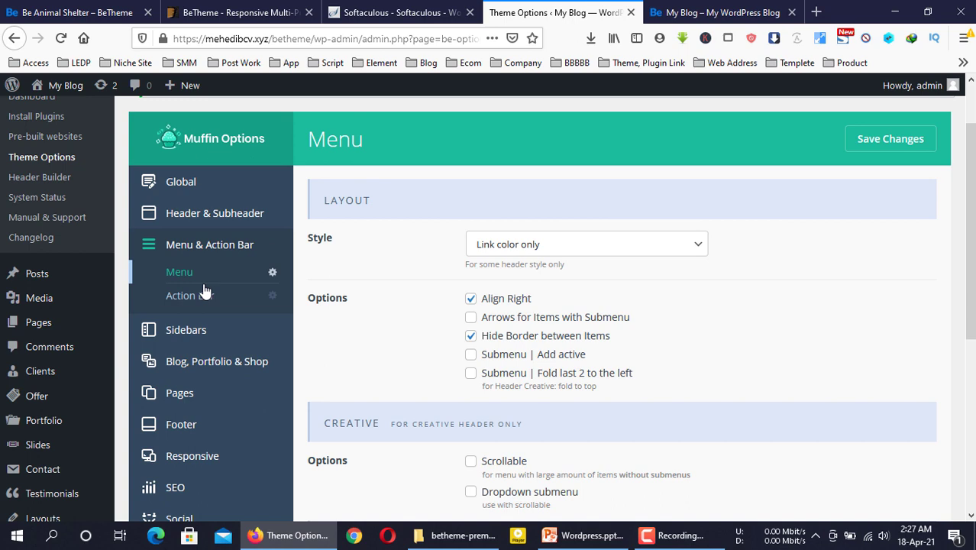
left_click(200, 294)
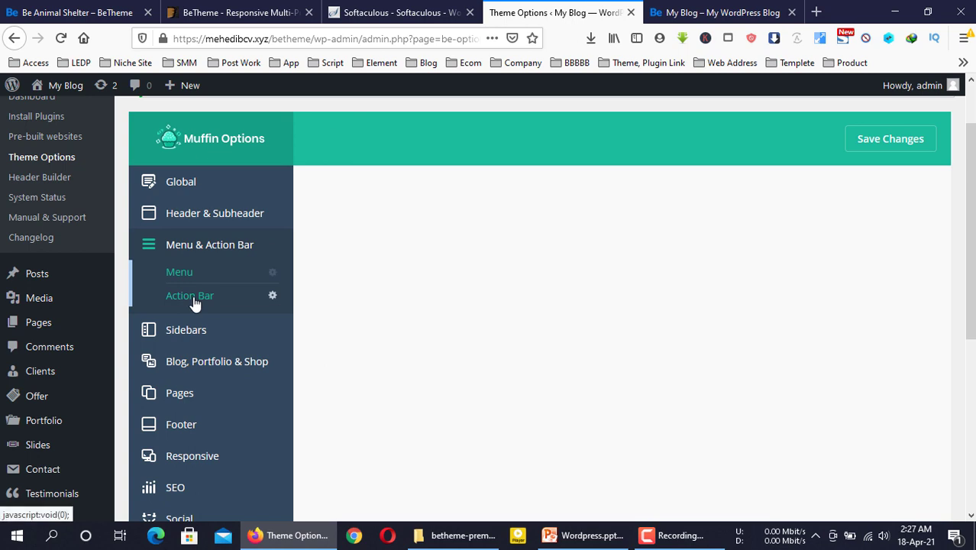
scroll(685, 341, "down", 1)
scroll(685, 340, "down", 5)
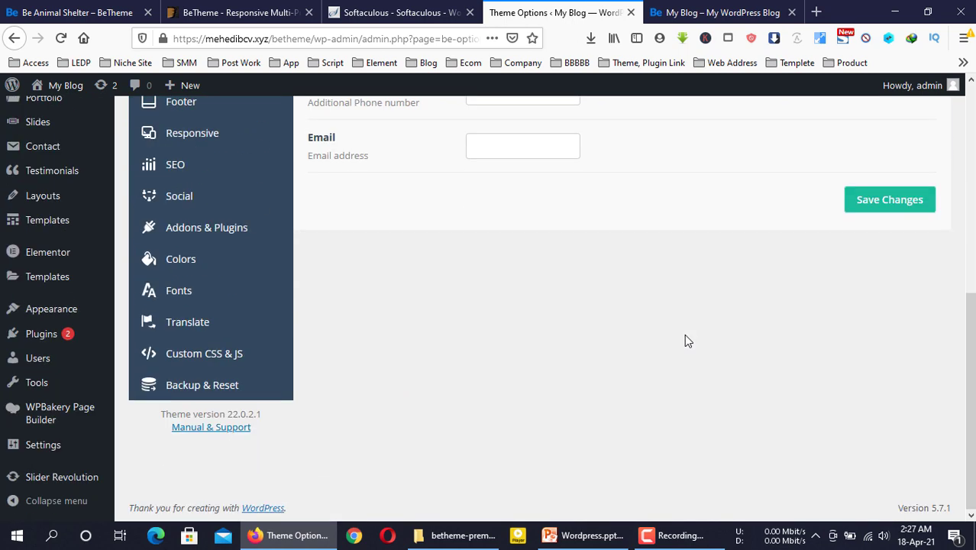
scroll(581, 316, "up", 6)
double_click(350, 271)
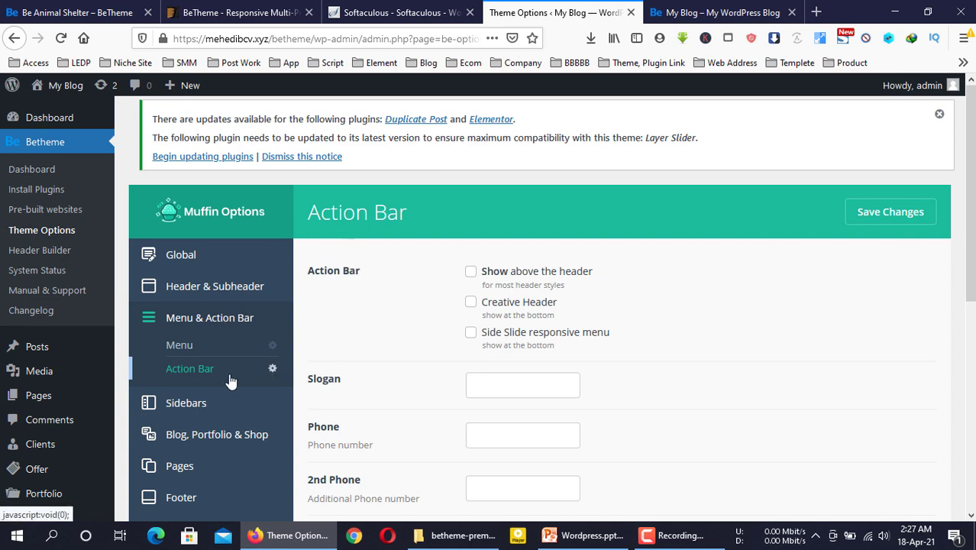
scroll(229, 382, "down", 4)
left_click(214, 250)
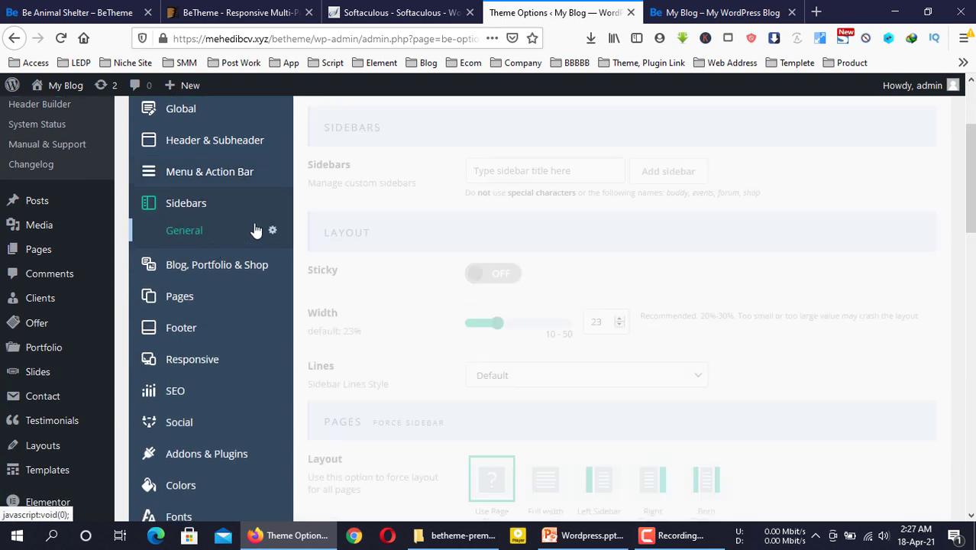
Glance at the live site, then go to the Footer section of Theme Options
left_click(718, 13)
left_click(553, 12)
scroll(207, 373, "down", 3)
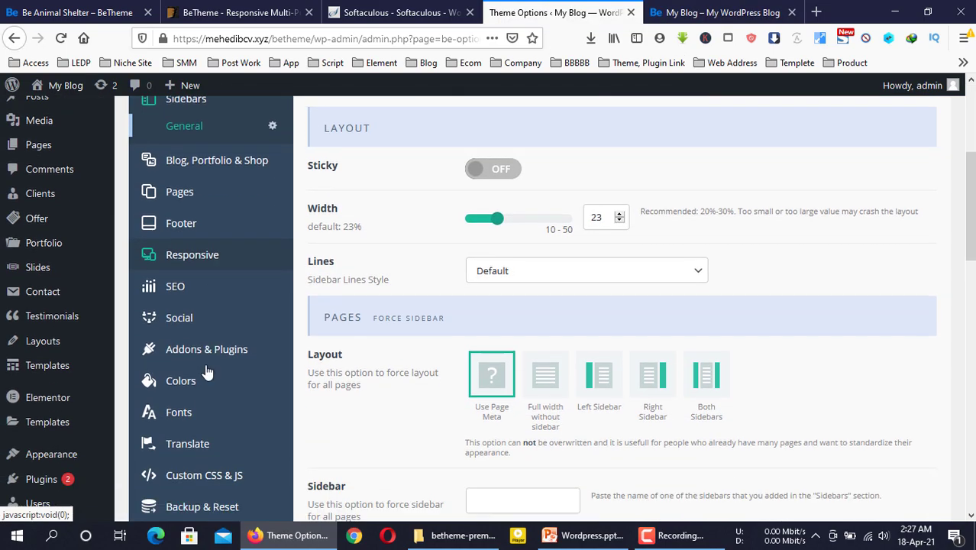
scroll(207, 351, "up", 3)
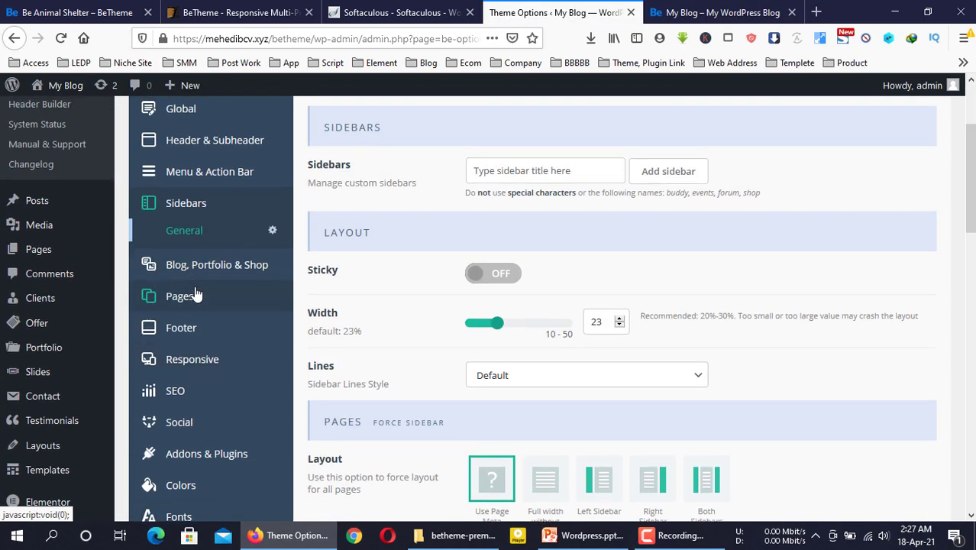
left_click(193, 329)
Compare the reloaded live site's footer with the Footer settings and scroll to Advanced
key("ctrl+Tab")
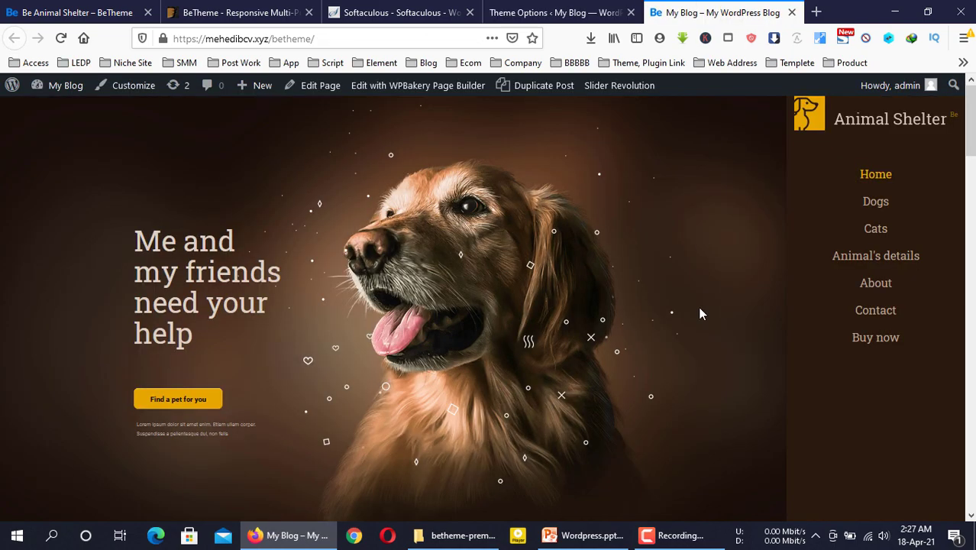
scroll(698, 309, "down", 15)
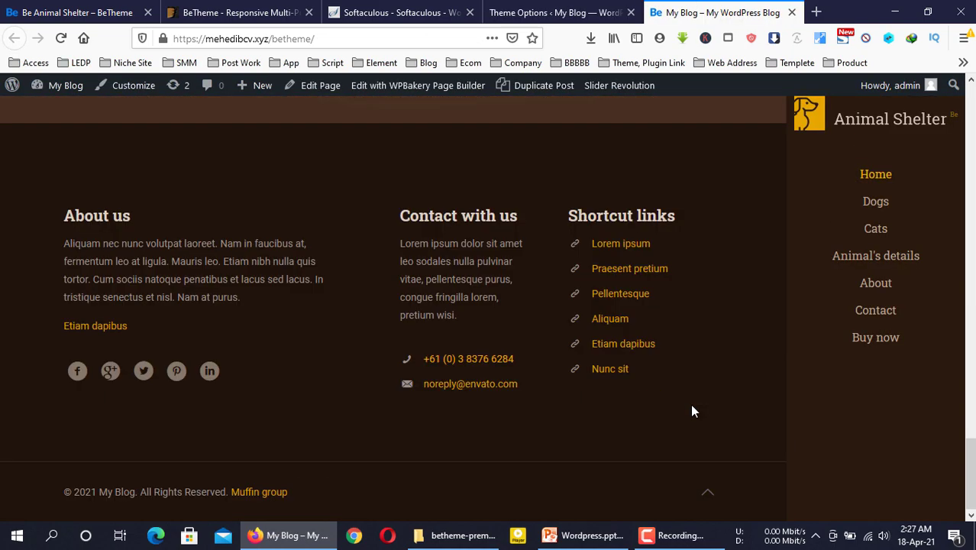
left_click(555, 12)
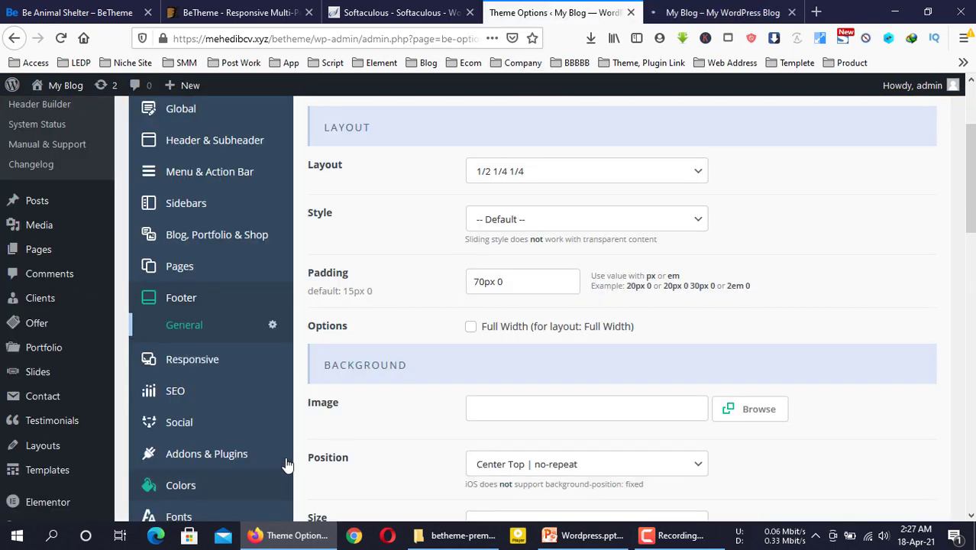
key("ctrl+Tab")
key("F5")
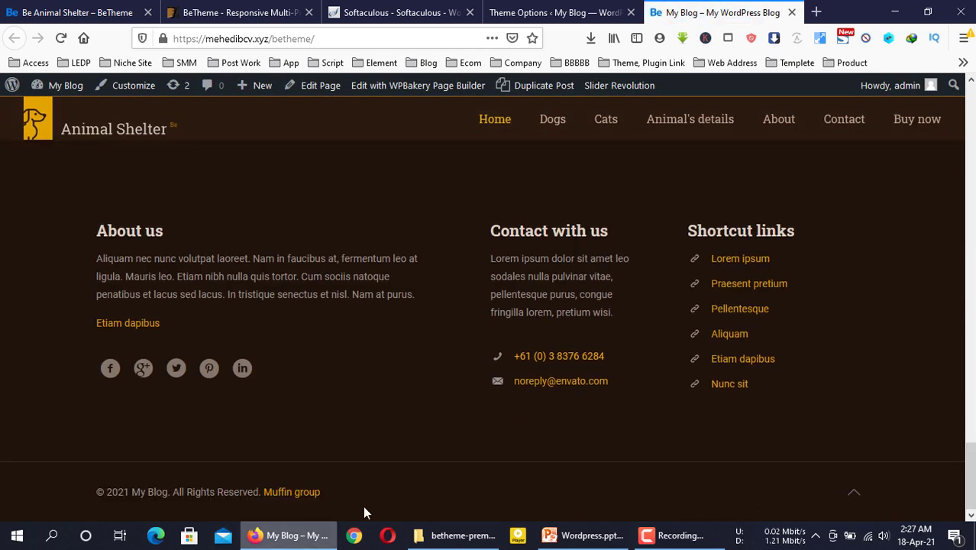
left_click(556, 12)
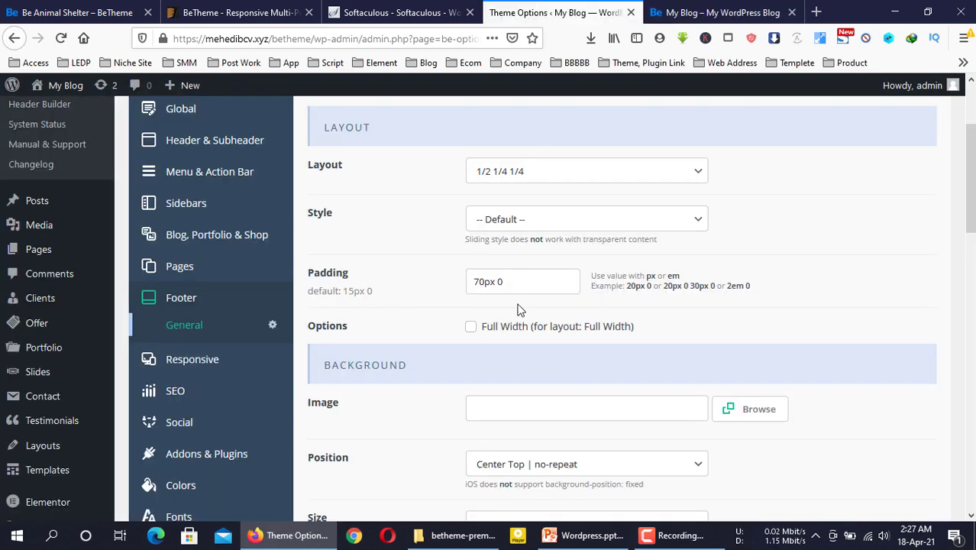
scroll(517, 309, "down", 3)
scroll(374, 242, "down", 3)
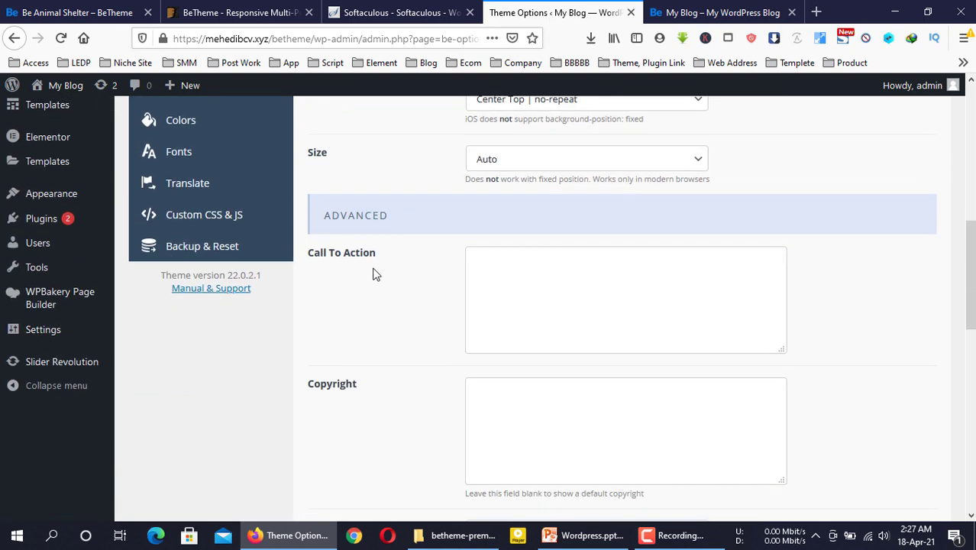
Enter an 'All reserved Copy by' copyright line with the owner's name and save
left_click(578, 309)
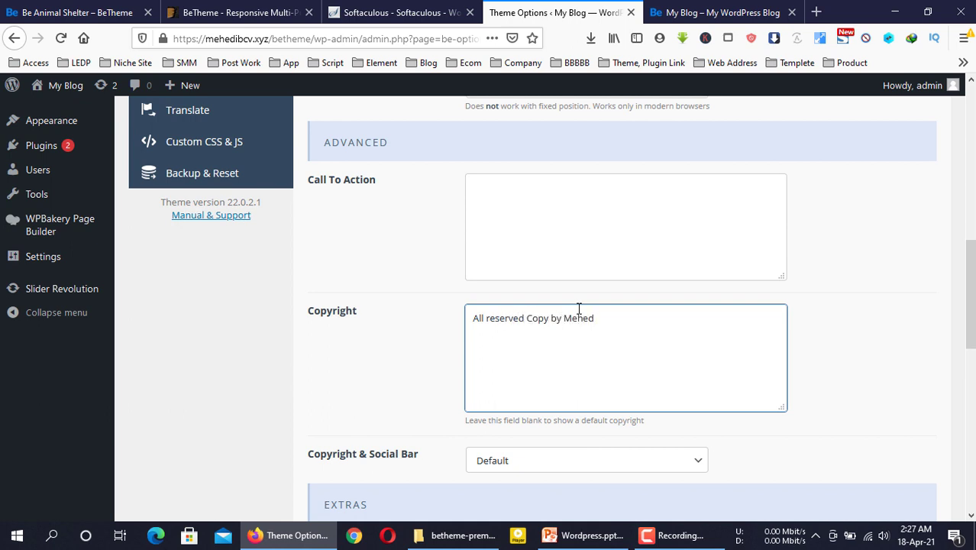
scroll(898, 285, "up", 10)
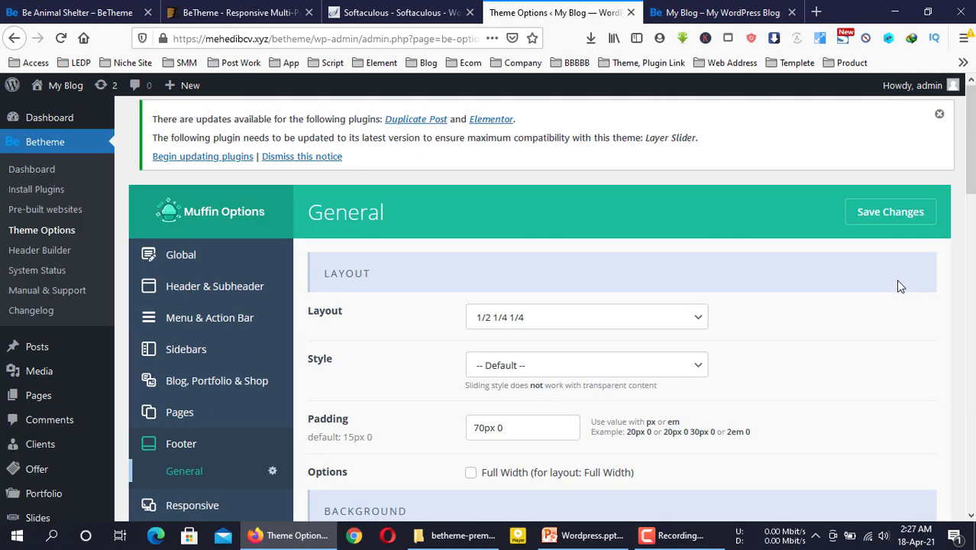
left_click(891, 212)
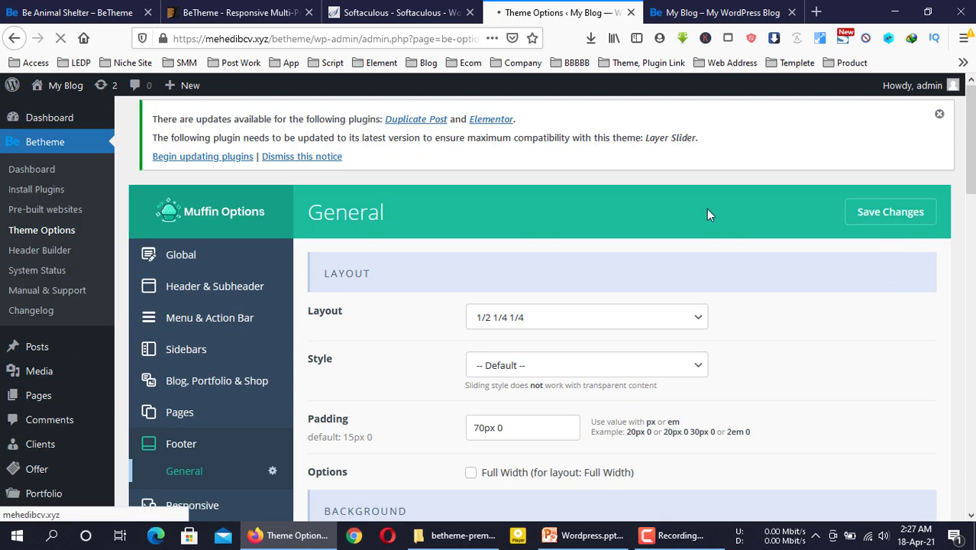
Reload the live site and check the new footer copyright line
left_click(696, 8)
key("F5")
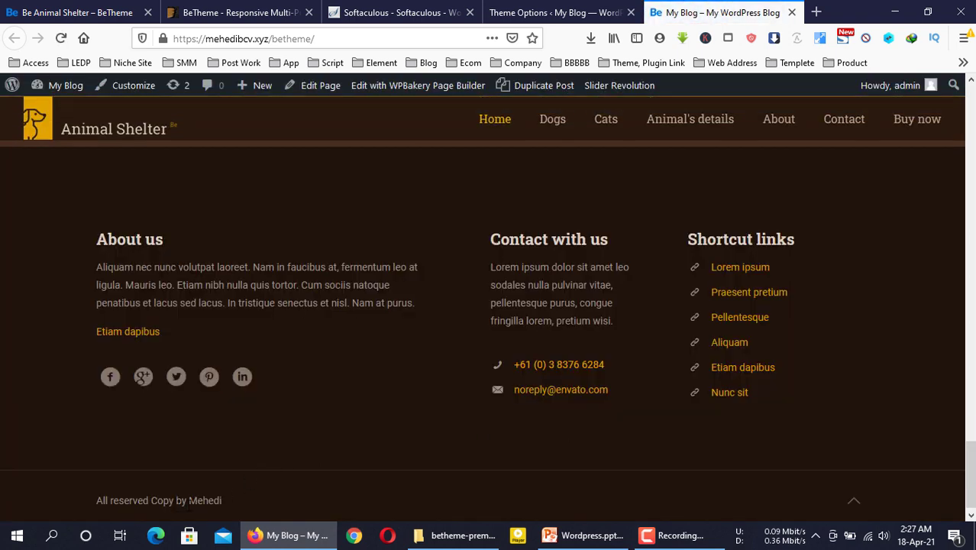
left_click_drag(177, 500, 96, 500)
triple_click(177, 501)
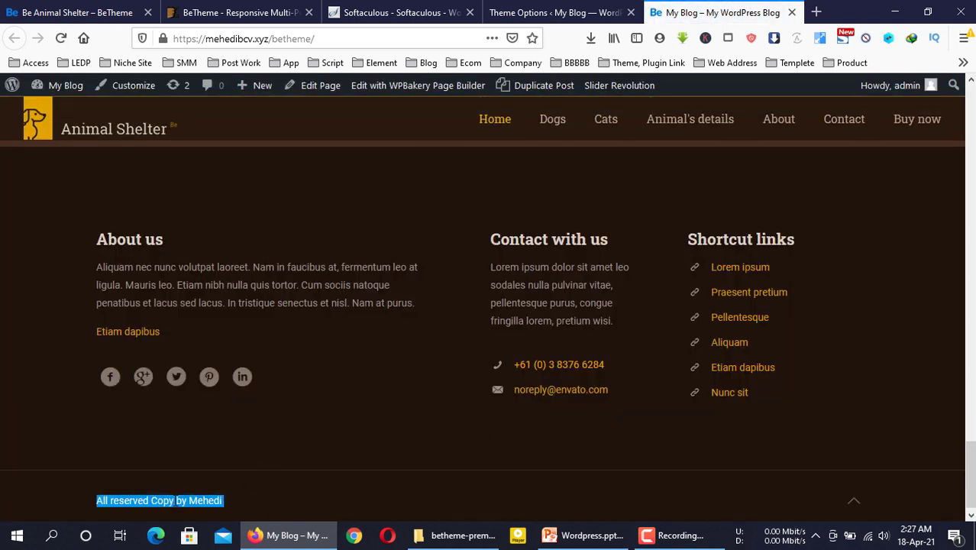
left_click(176, 500)
left_click_drag(129, 238, 434, 272)
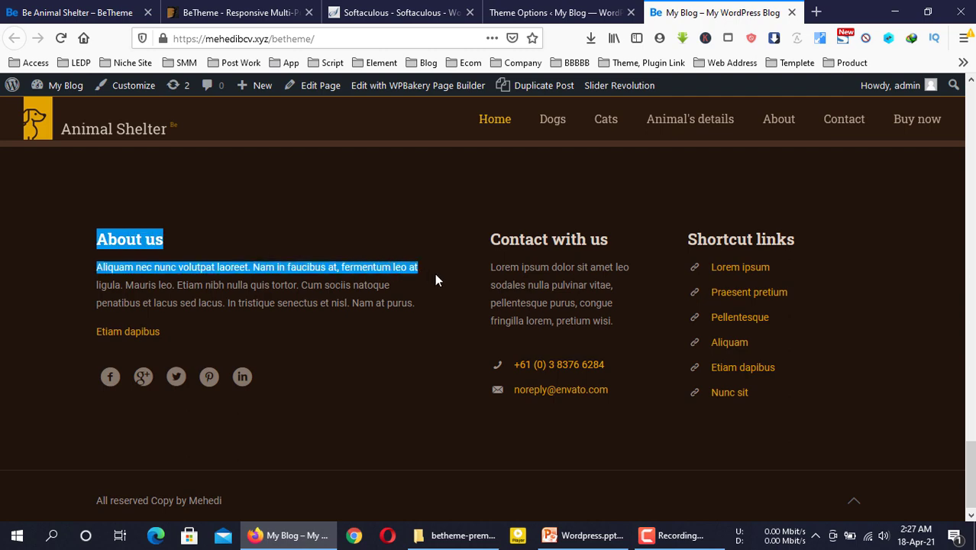
left_click(564, 283)
left_click(558, 8)
Review the About us and contact text in the live site's footer
scroll(567, 348, "down", 6)
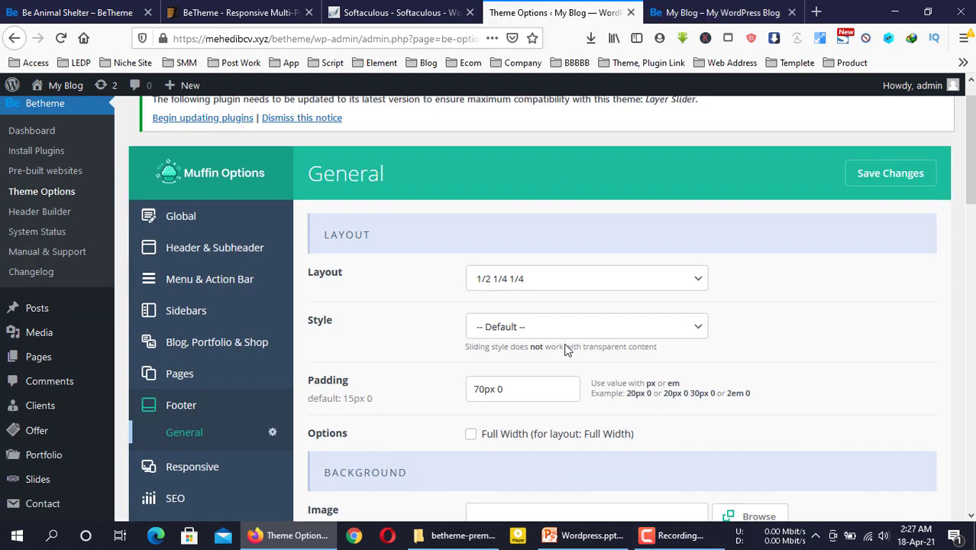
scroll(565, 344, "up", 4)
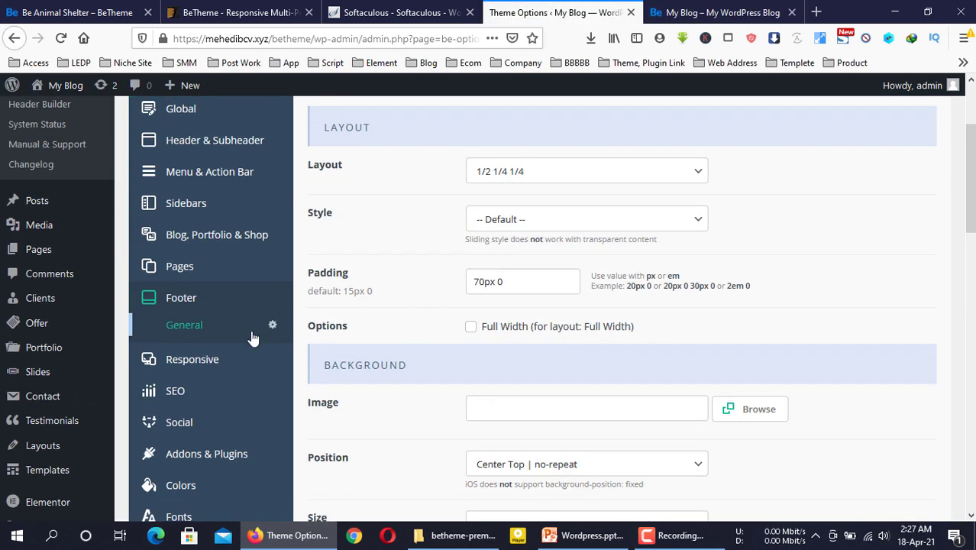
left_click(698, 12)
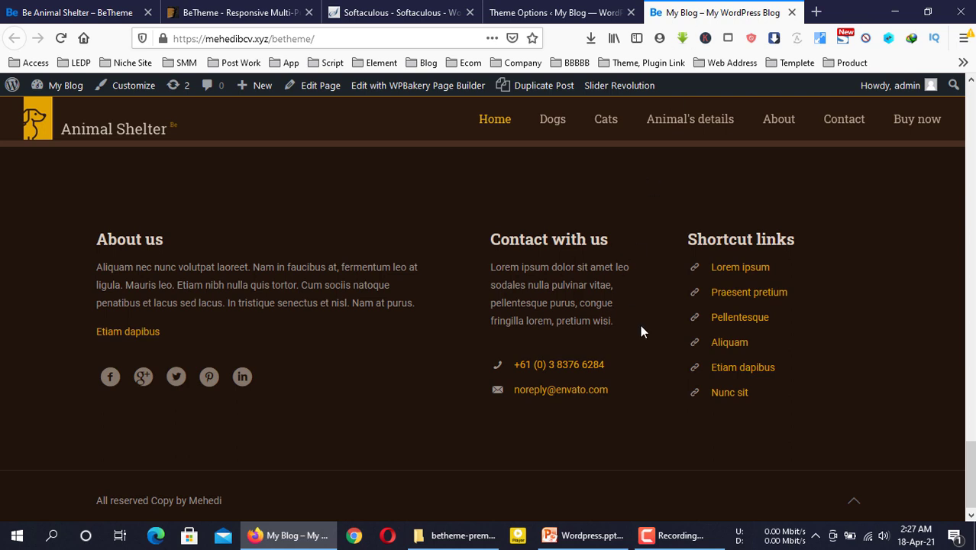
left_click_drag(640, 330, 489, 240)
left_click(539, 261)
Back in Theme Options, view the Social link settings, then the Addons settings
left_click(555, 11)
scroll(229, 343, "down", 3)
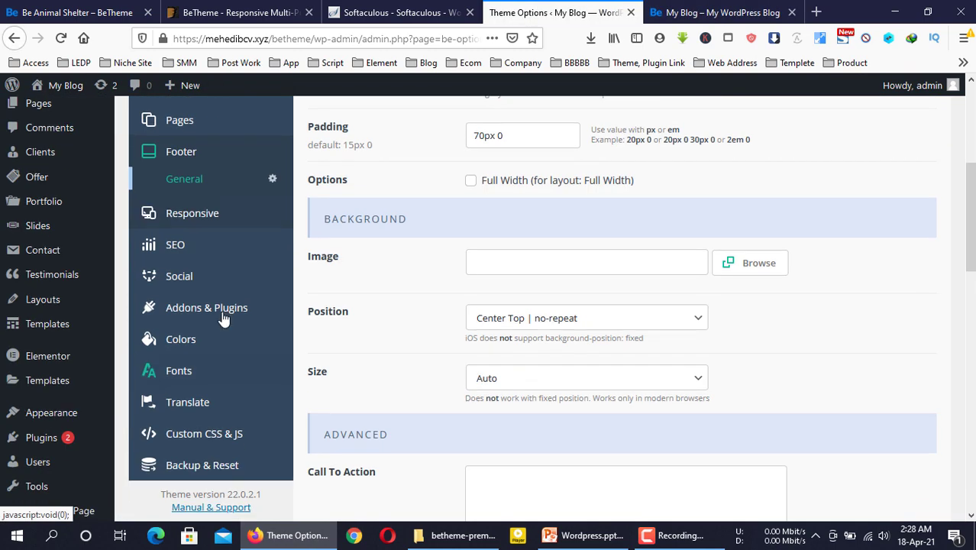
left_click(201, 276)
left_click(687, 11)
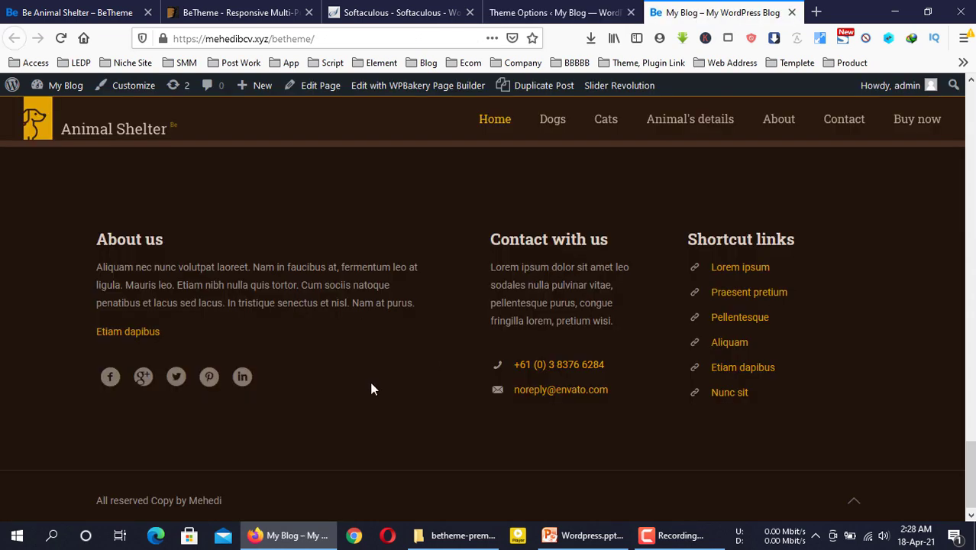
left_click(577, 9)
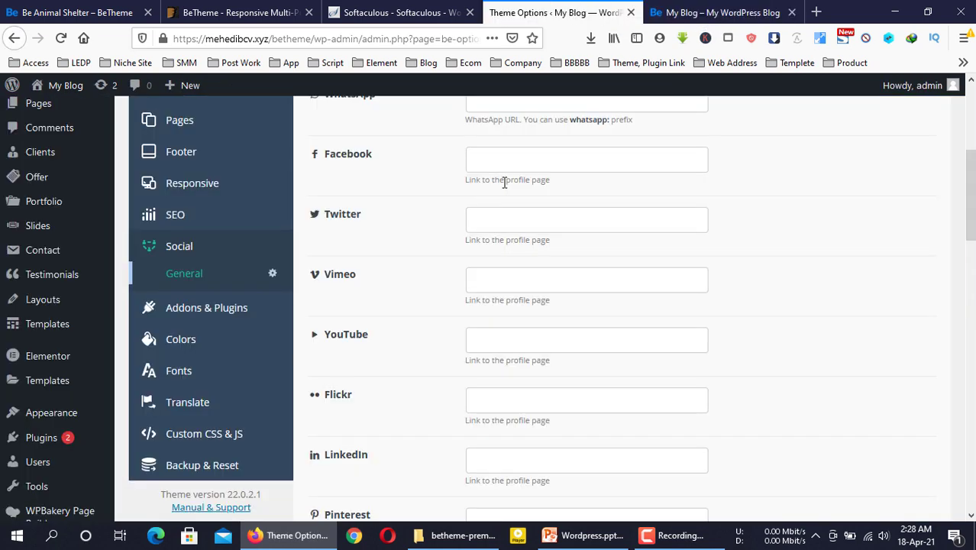
left_click(225, 310)
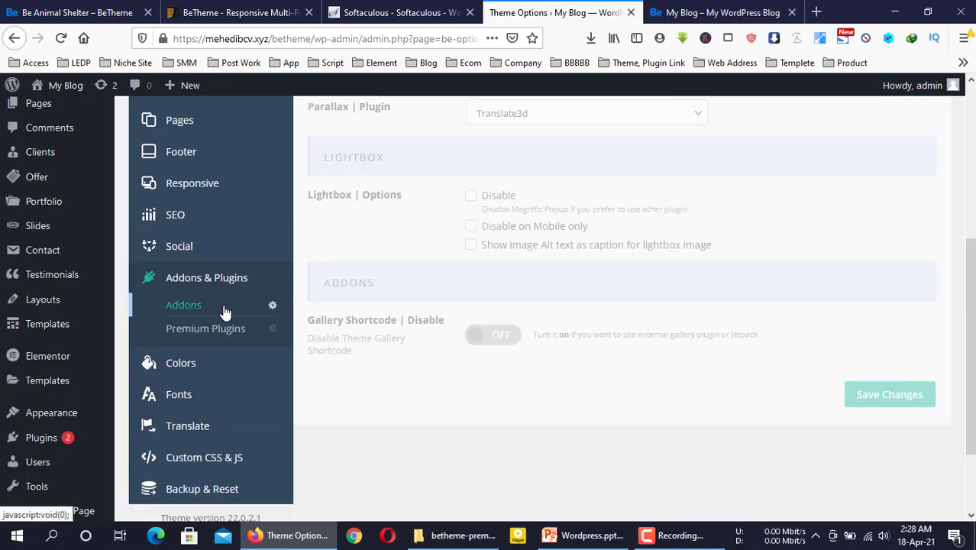
Scroll through the Addons options and the live Animal Shelter site
scroll(462, 288, "up", 2)
scroll(305, 381, "down", 4)
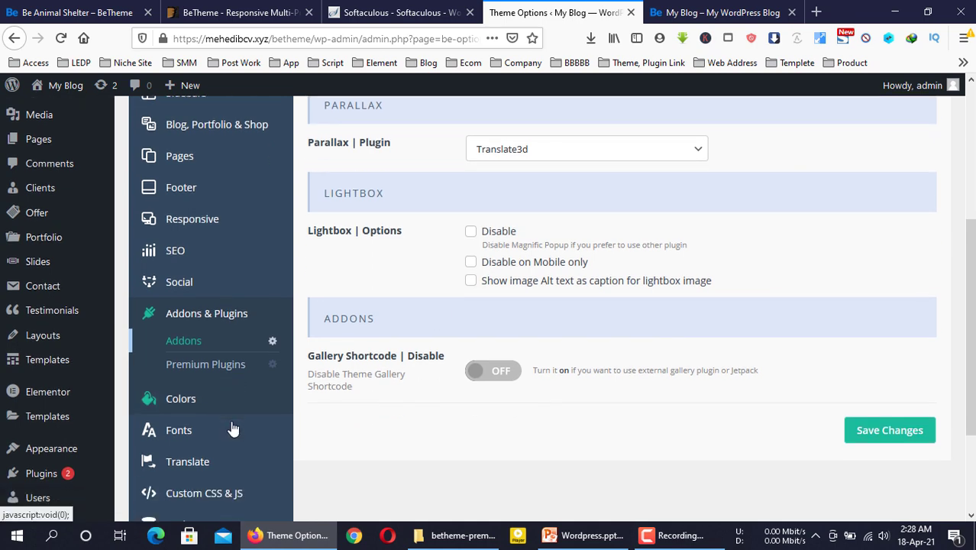
scroll(413, 391, "up", 3)
scroll(413, 391, "up", 4)
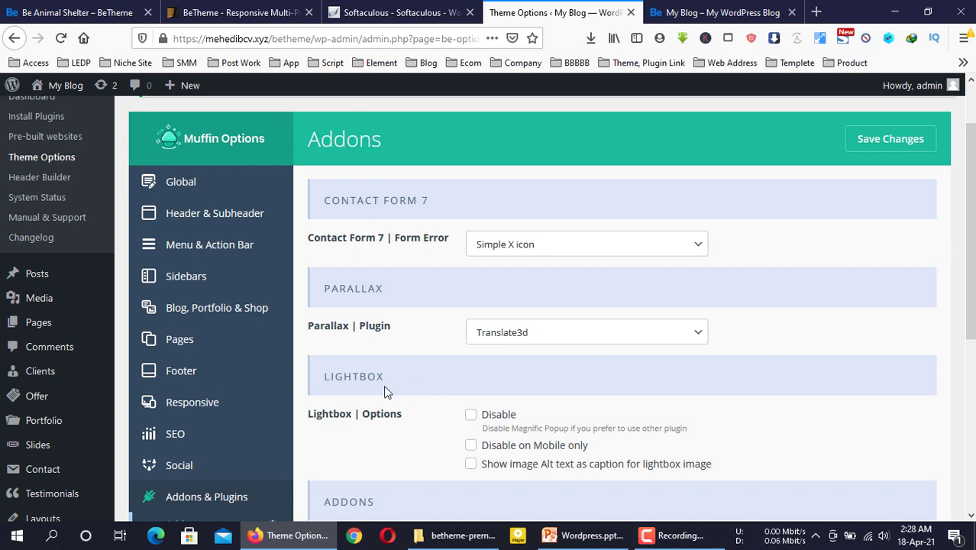
scroll(523, 216, "up", 2)
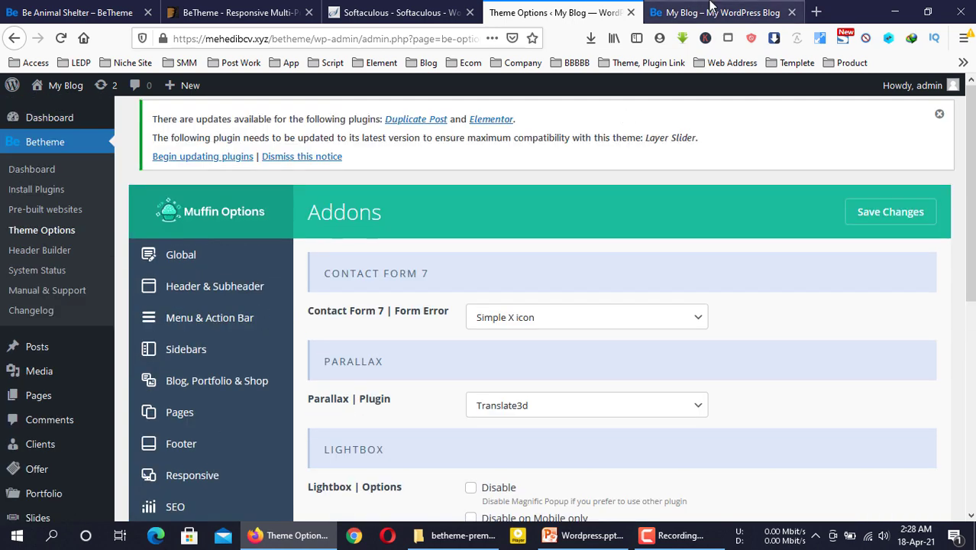
left_click(710, 6)
scroll(641, 209, "up", 15)
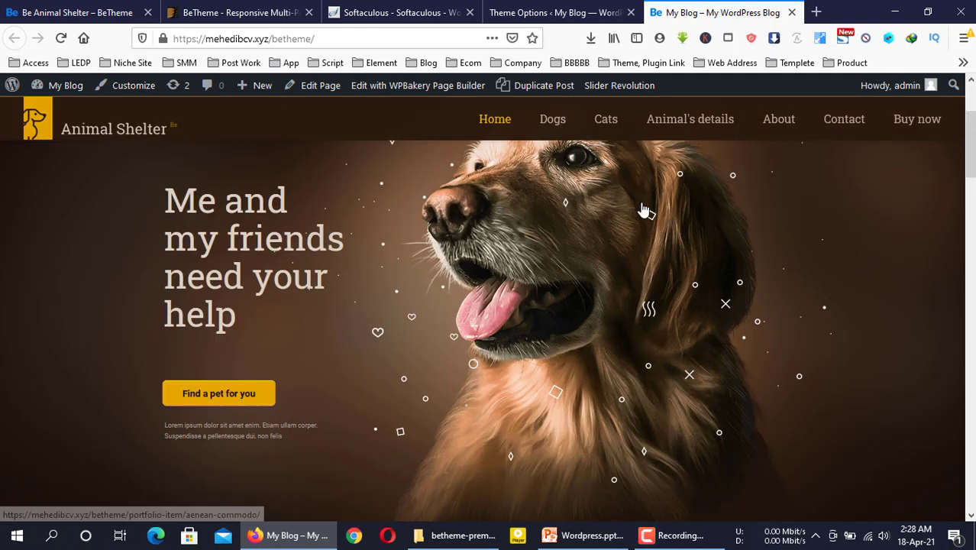
scroll(642, 206, "up", 3)
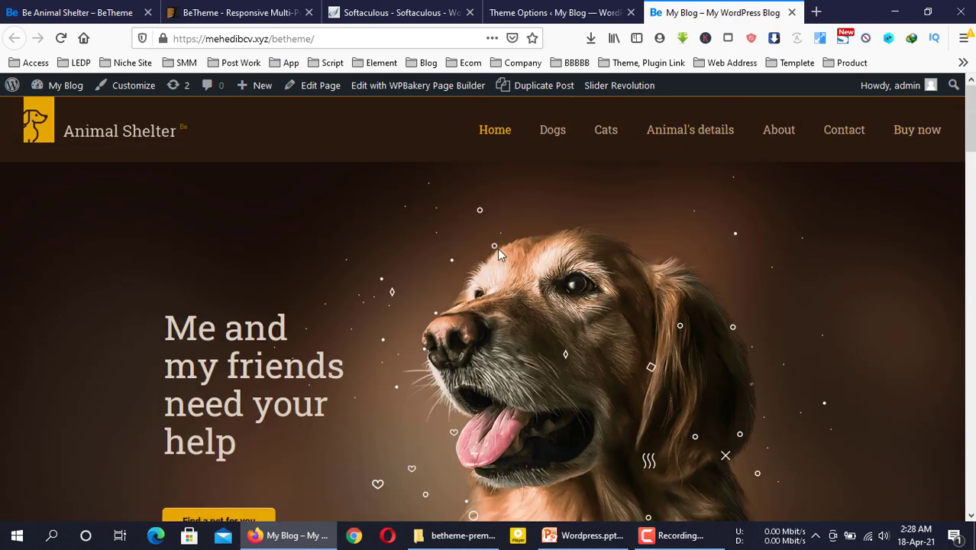
Return to Theme Options and go to the Appearance > Menus page
left_click(551, 13)
scroll(35, 279, "down", 3)
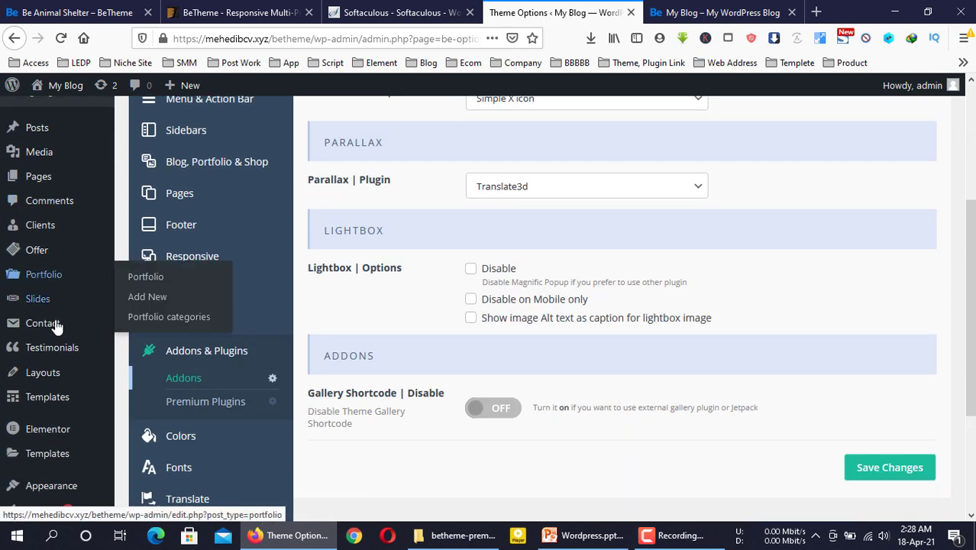
scroll(87, 378, "down", 3)
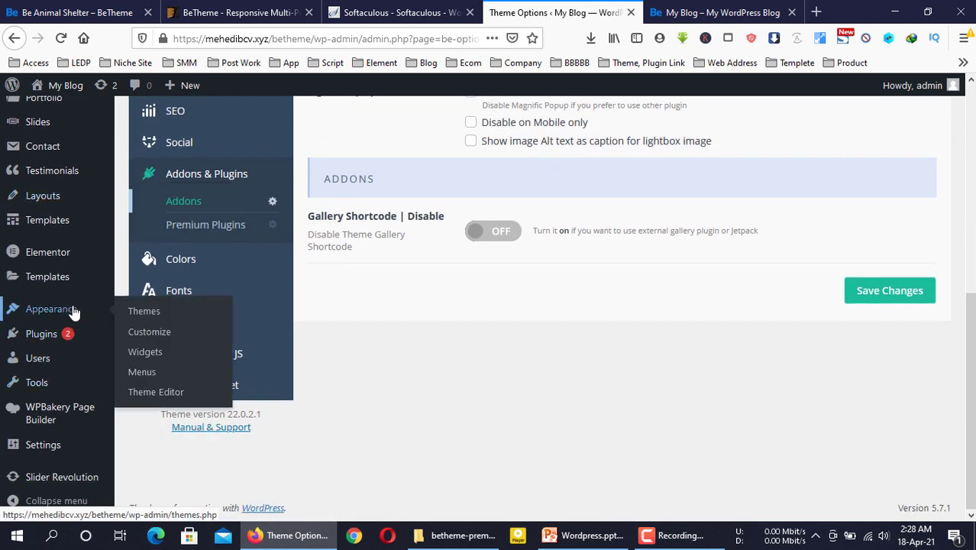
left_click(142, 372)
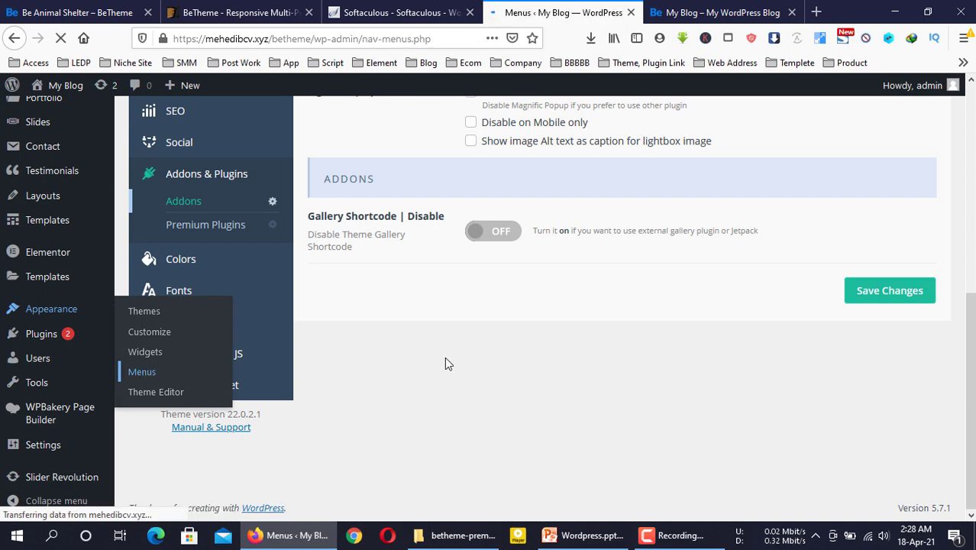
Compare the Main Menu structure against the live site's navigation
scroll(446, 363, "down", 5)
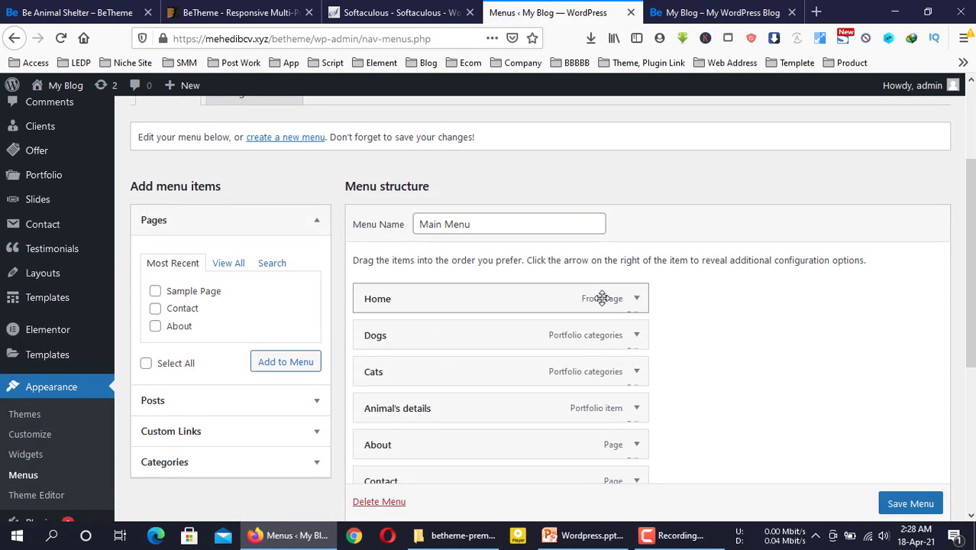
scroll(691, 324, "up", 3)
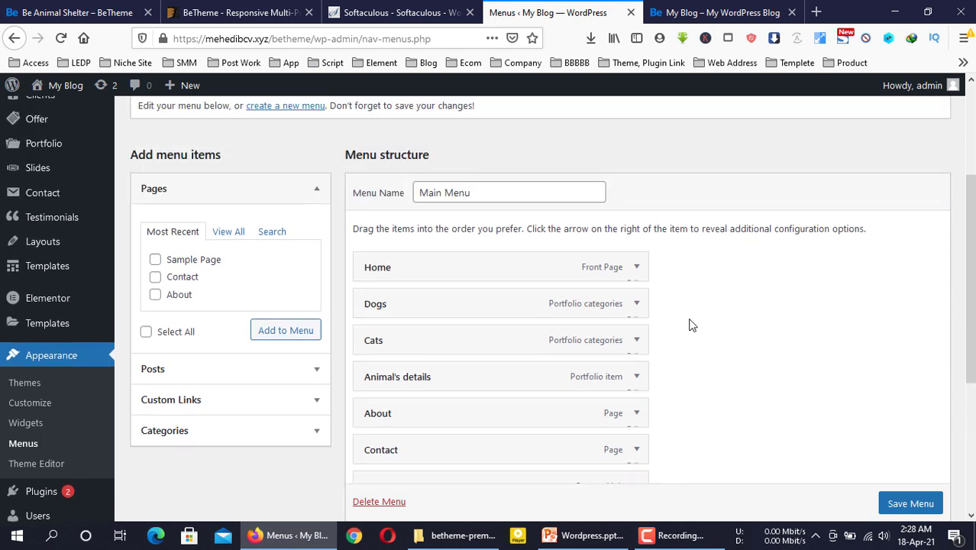
left_click(703, 9)
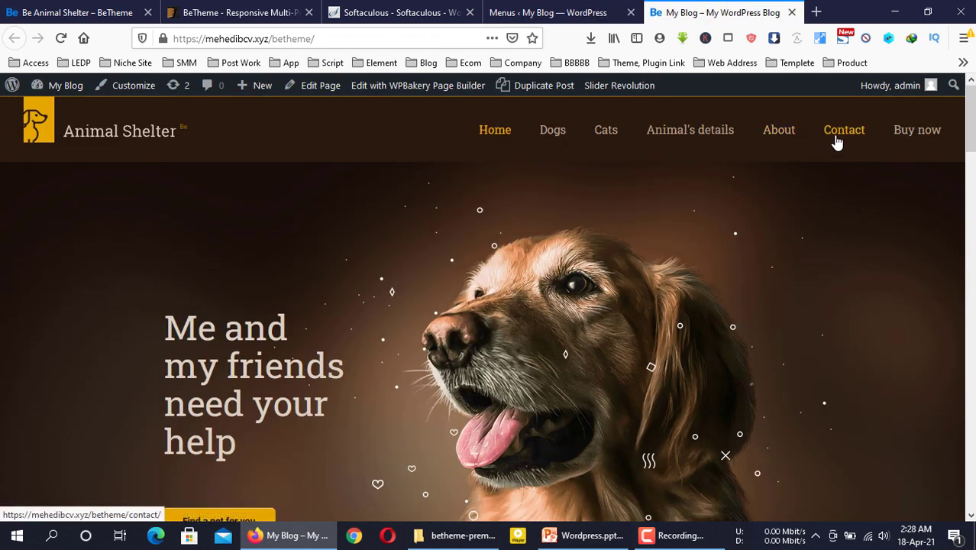
left_click(574, 8)
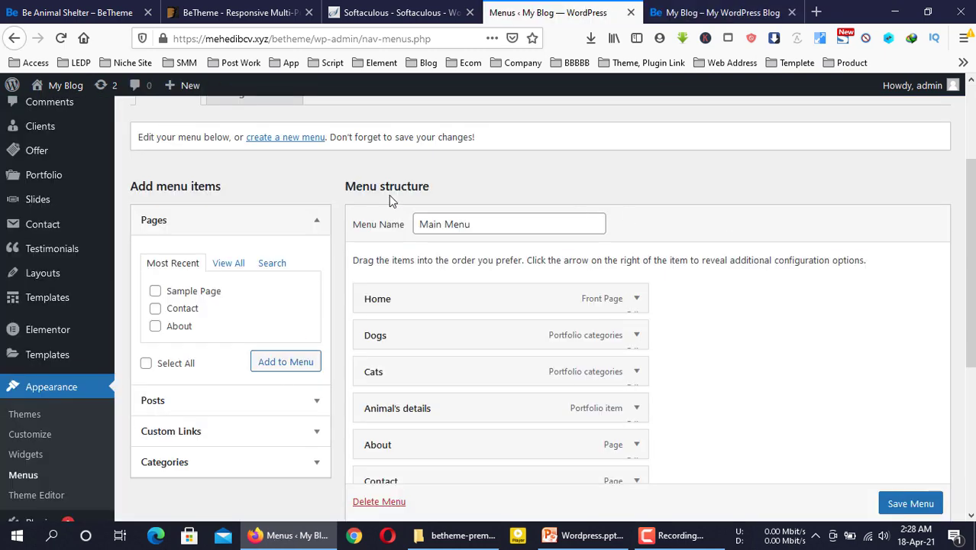
left_click(658, 9)
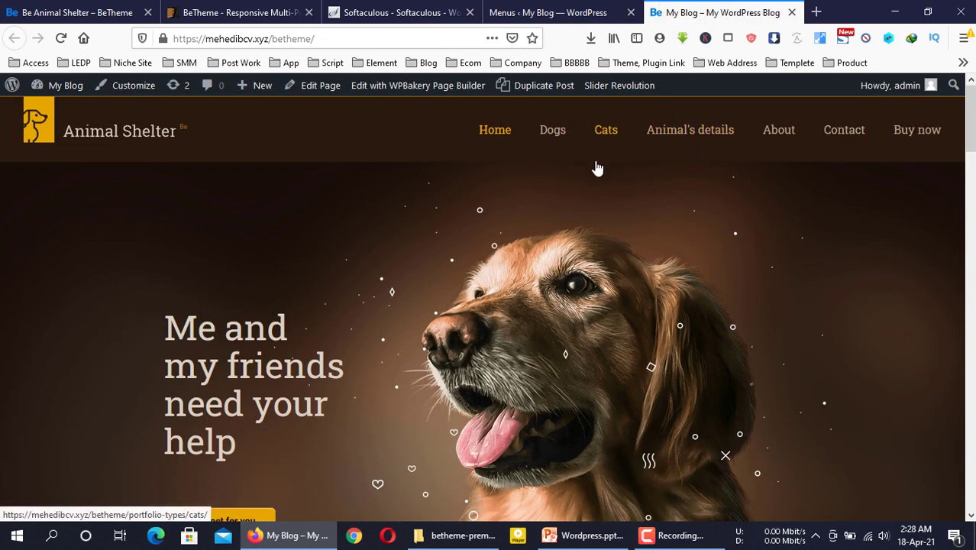
left_click(535, 12)
Start a new page via Pages > Add New
mouse_move(44, 224)
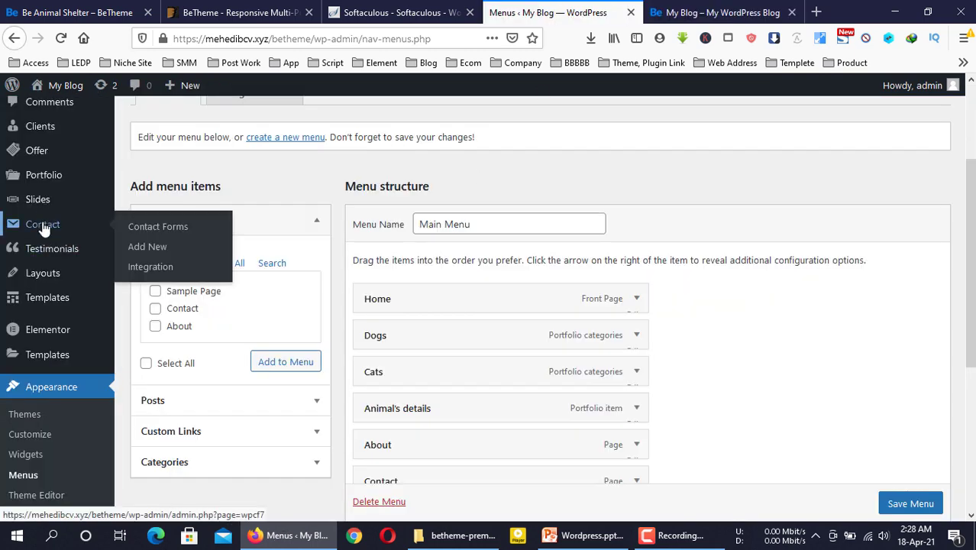
scroll(37, 149, "up", 2)
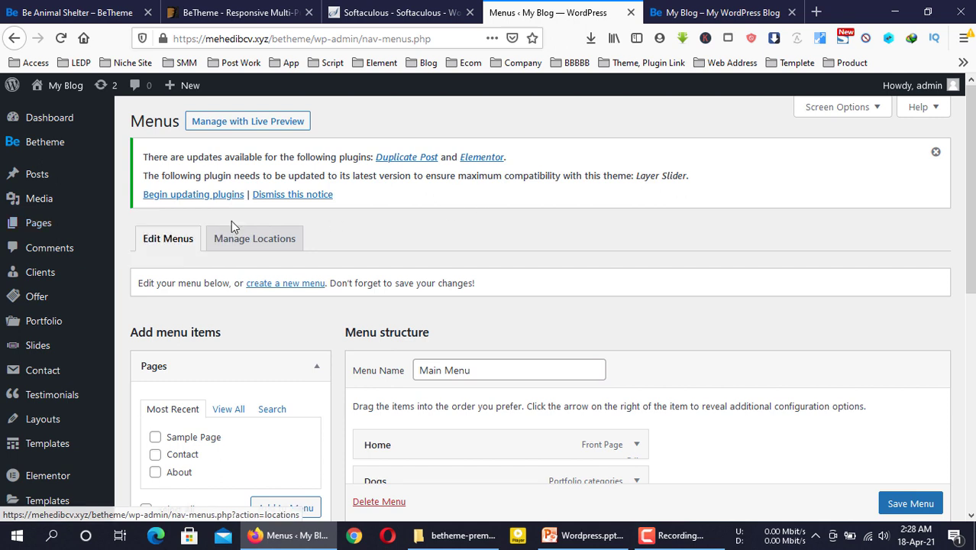
left_click(149, 249)
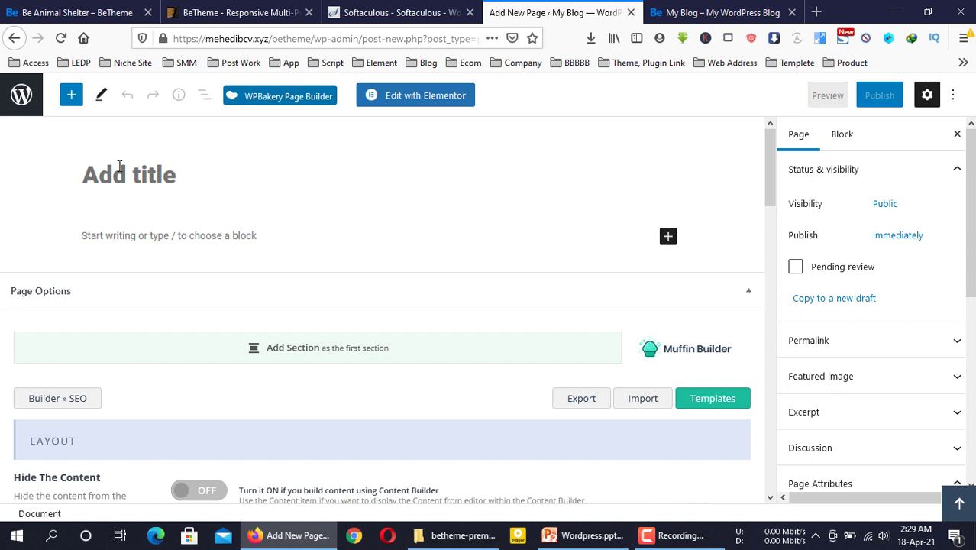
Publish a new page titled 'Contact us' and return to the pages list
left_click(703, 12)
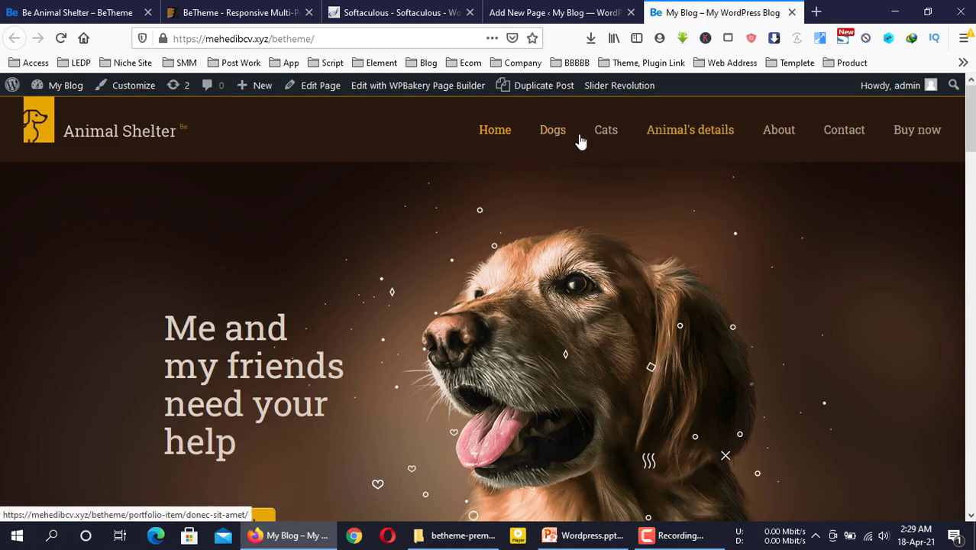
left_click(561, 12)
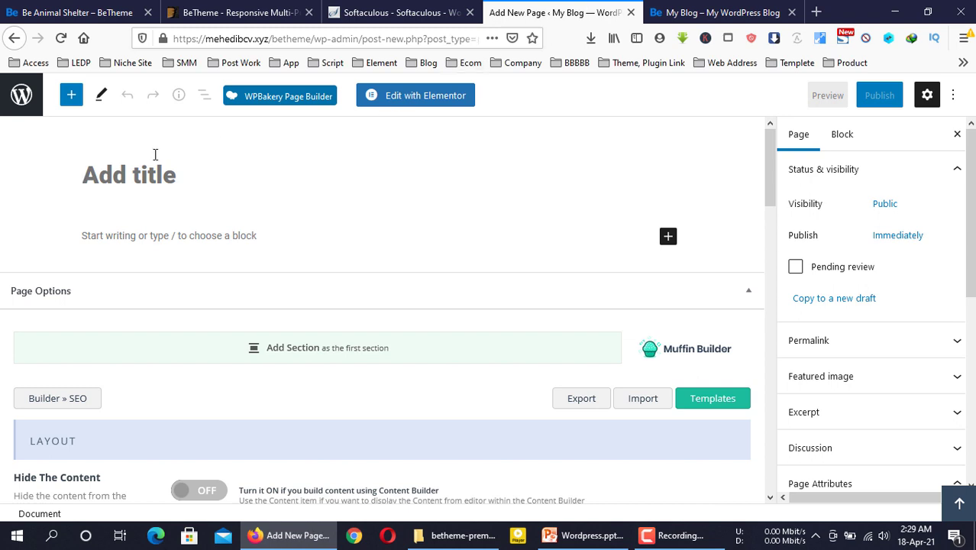
type("Co")
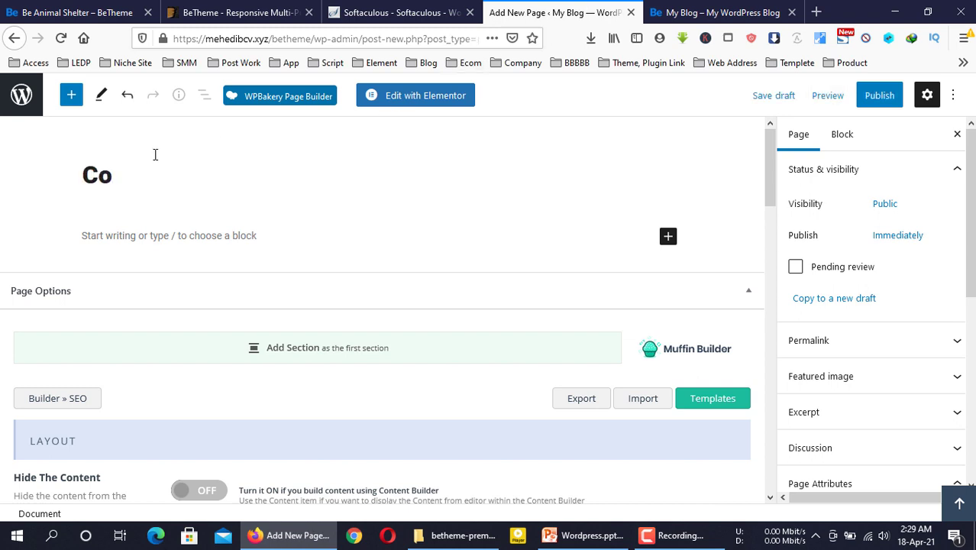
type("ntac")
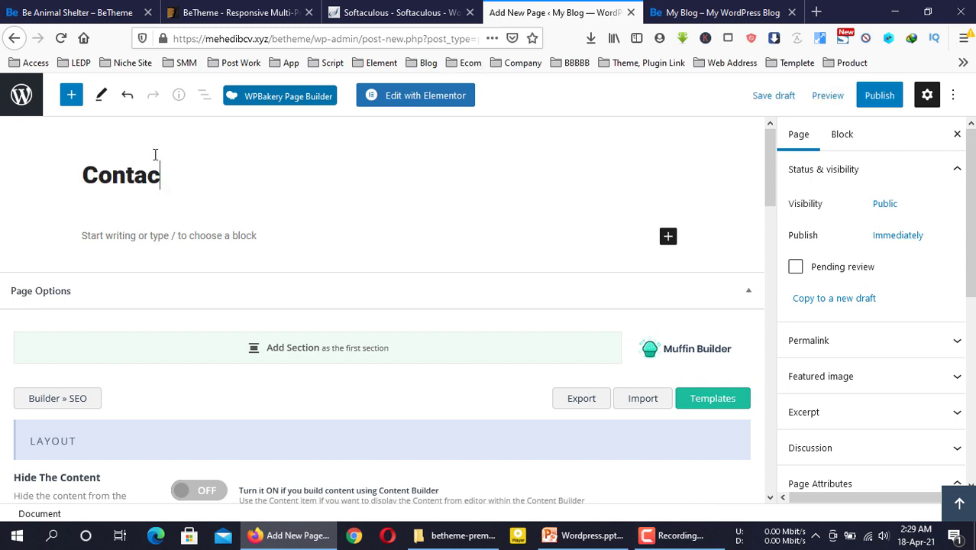
type("t us")
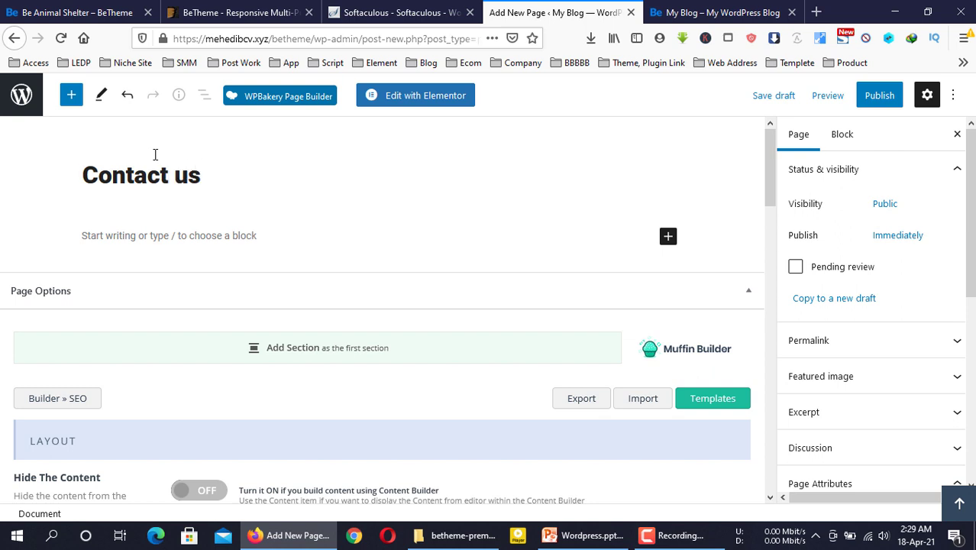
left_click(871, 97)
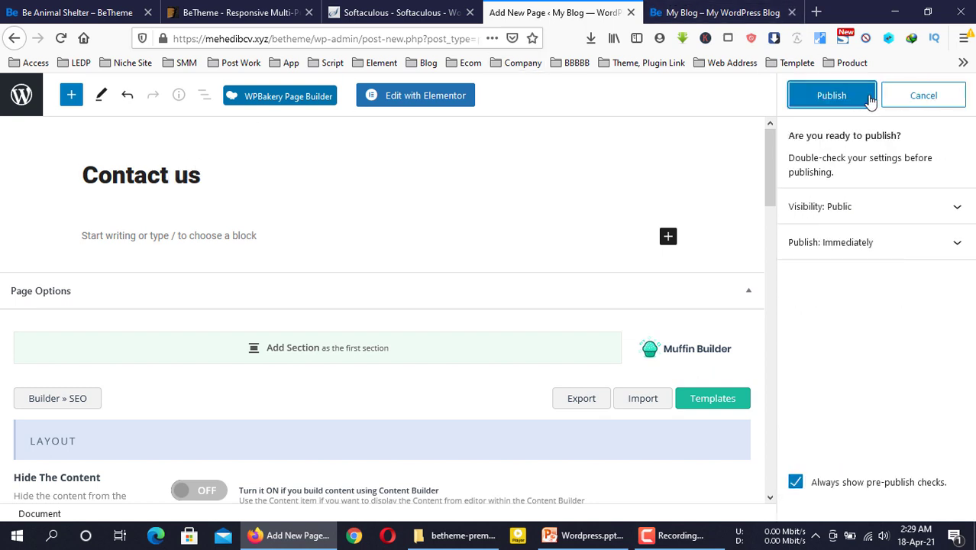
left_click(856, 100)
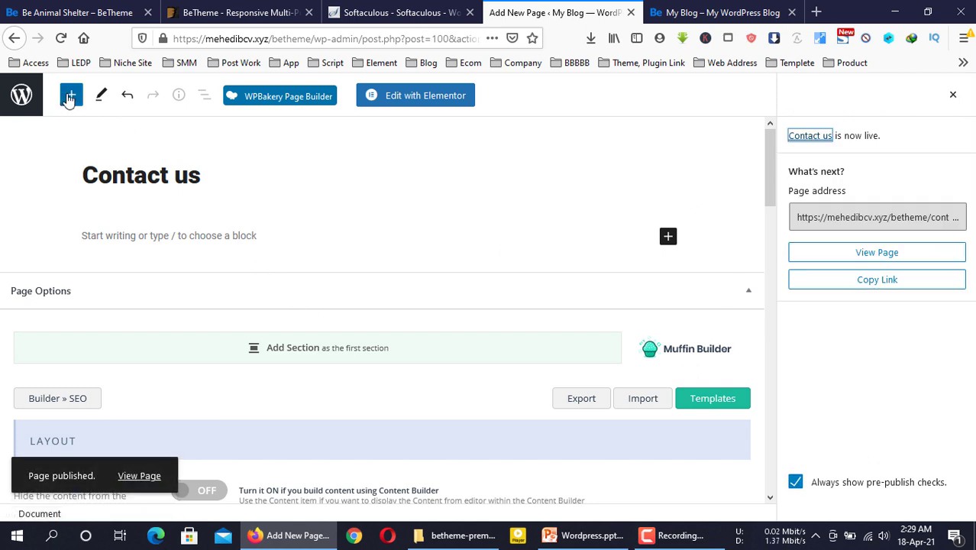
left_click(70, 96)
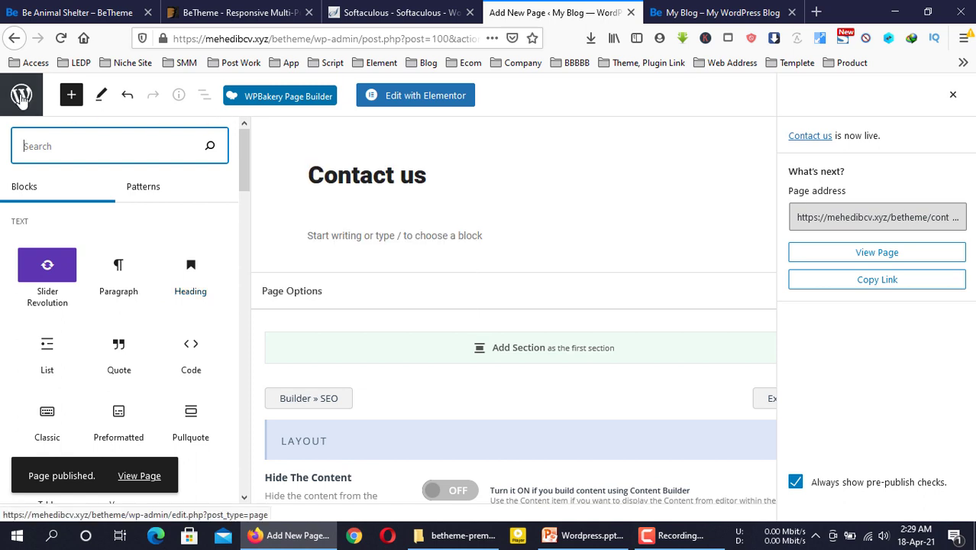
left_click(21, 96)
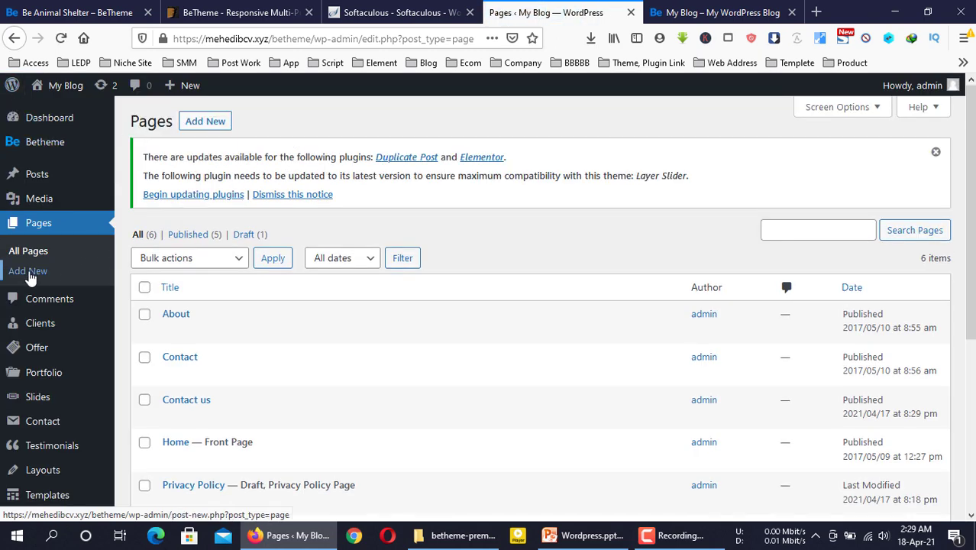
In a new Add New tab, publish a page titled 'About us'
right_click(29, 273)
left_click(73, 281)
left_click(588, 13)
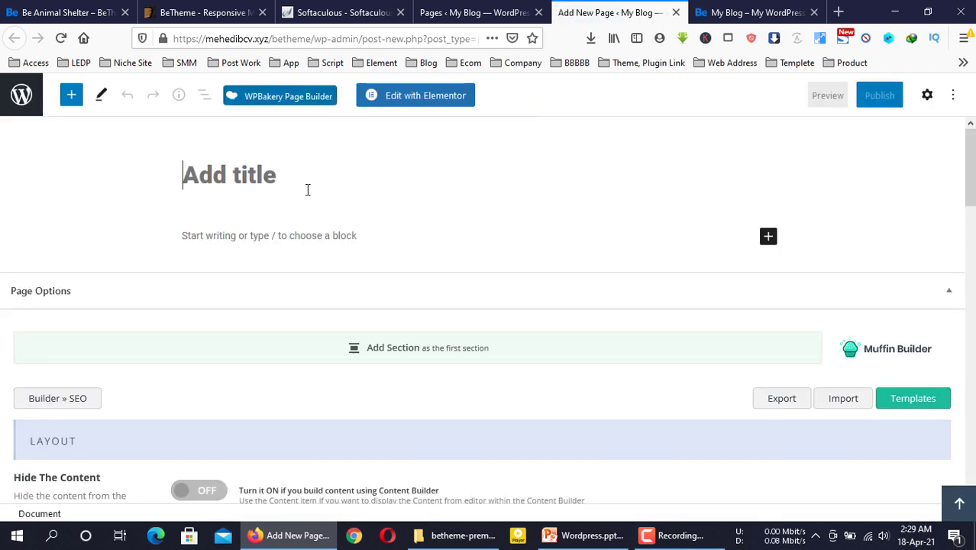
type("About")
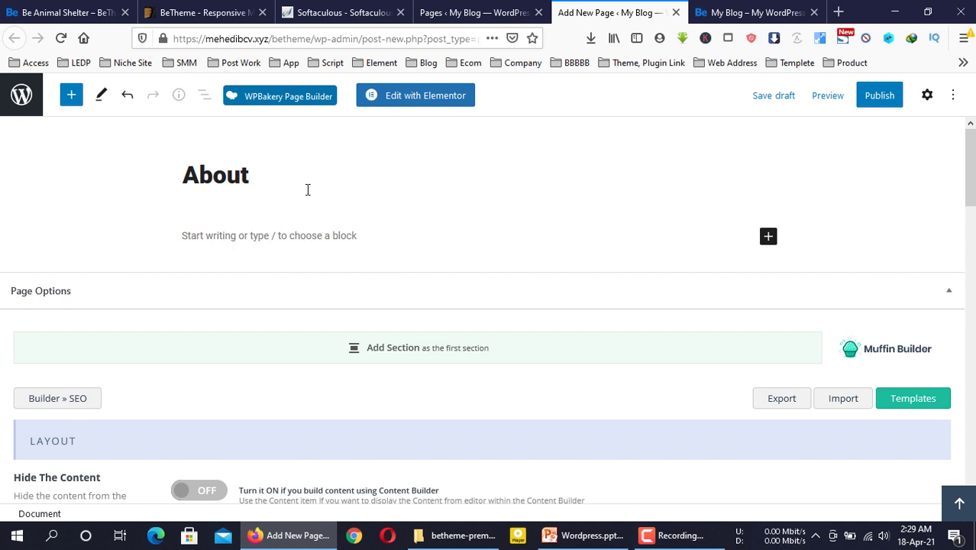
type(" s")
key("BackSpace")
type("us")
left_click(878, 99)
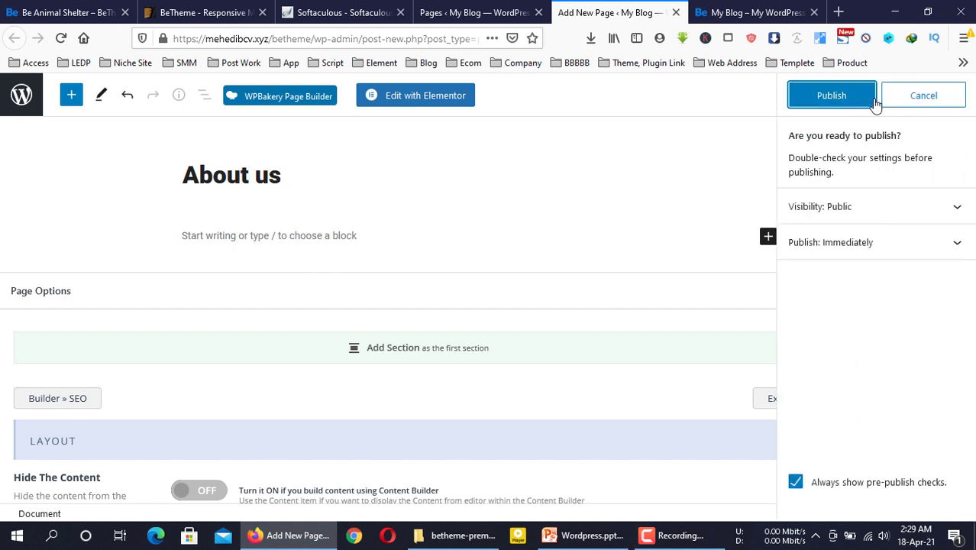
left_click(871, 100)
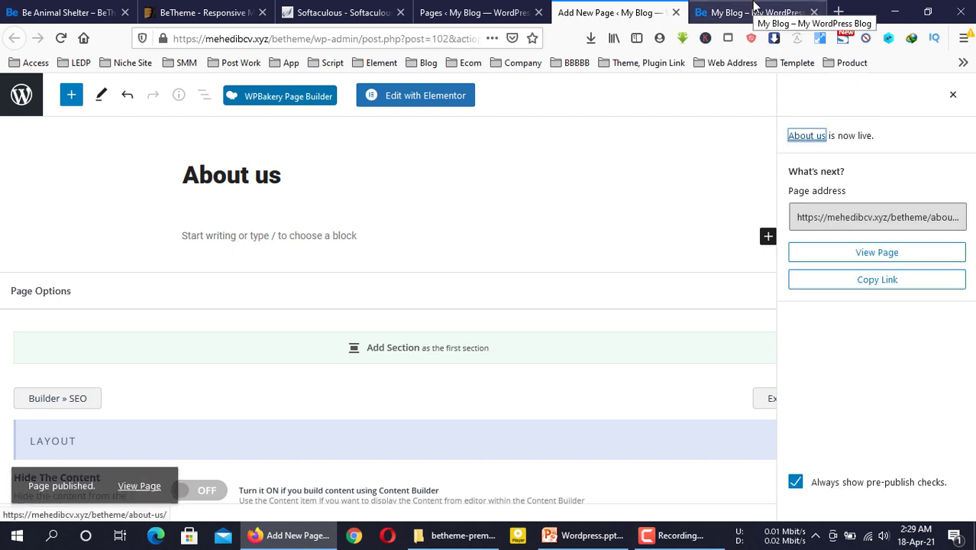
Close the About us editor tab and go back to the pages list
left_click(752, 10)
left_click(679, 10)
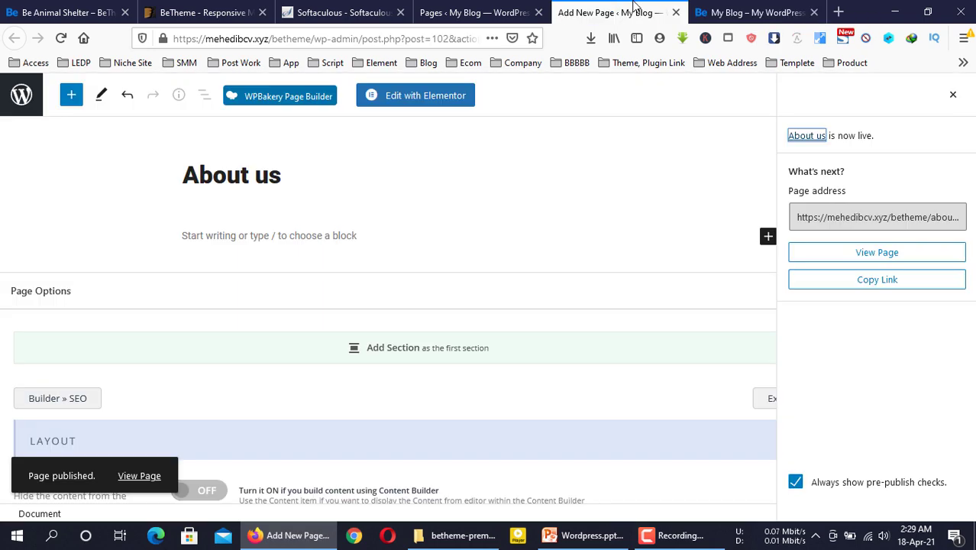
left_click(676, 13)
left_click(481, 12)
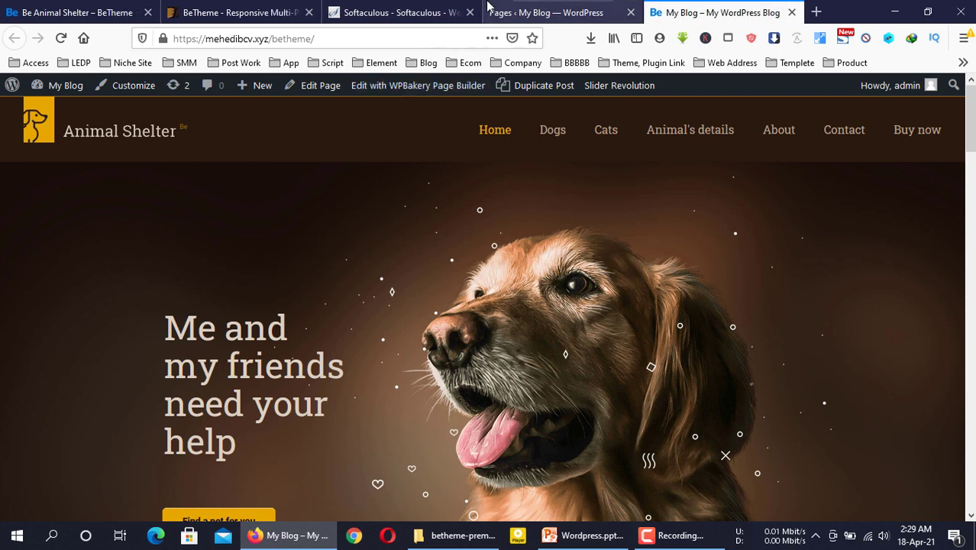
Publish a new page titled 'Blog' in a separate tab, then close that tab
right_click(200, 122)
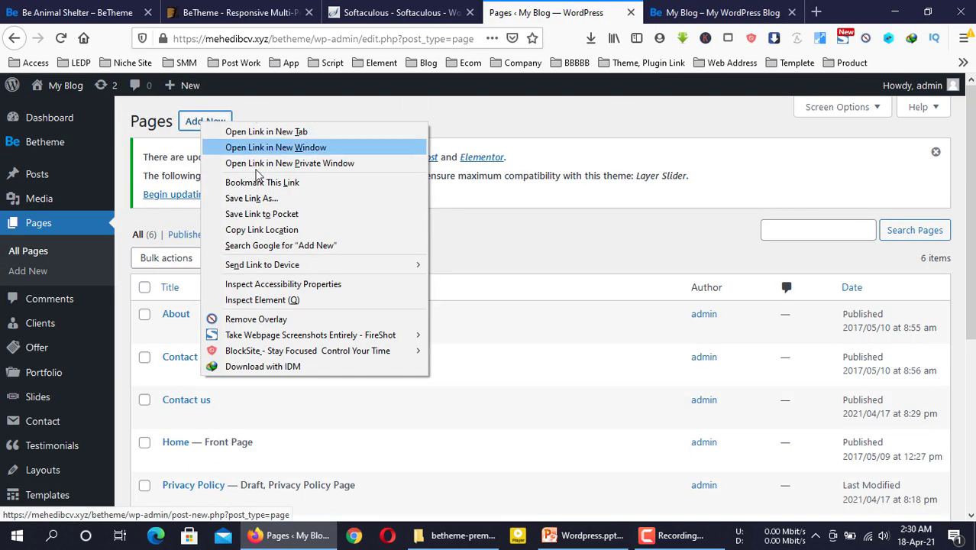
left_click(259, 131)
left_click(647, 5)
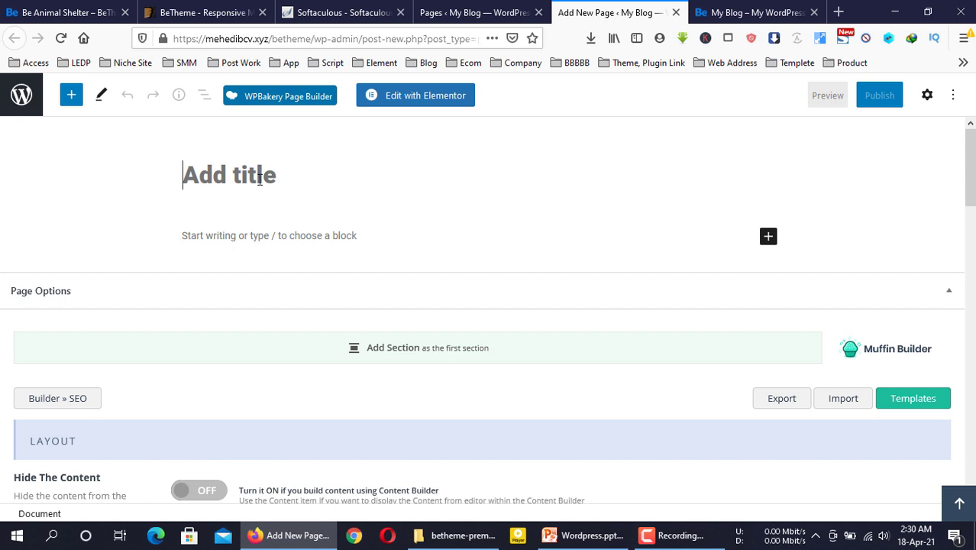
type("Blog")
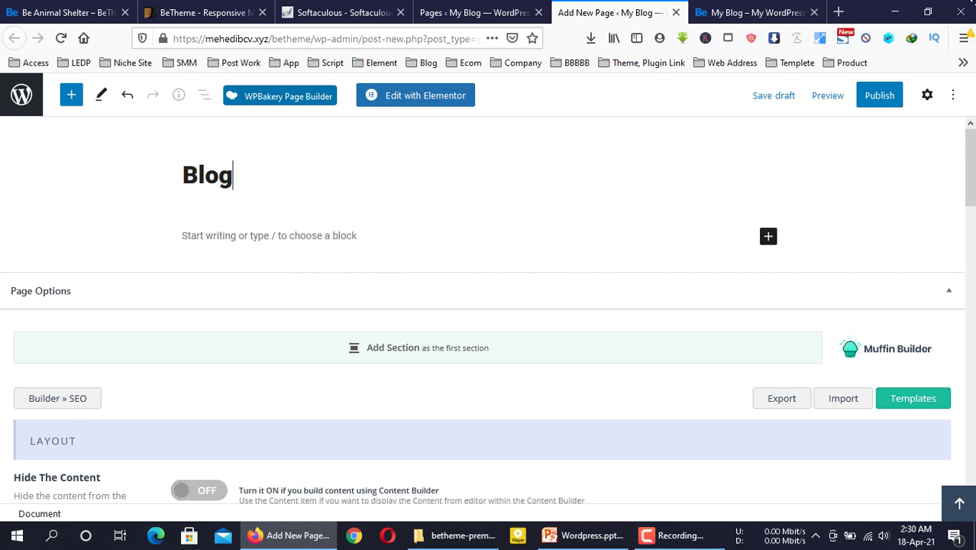
left_click(873, 97)
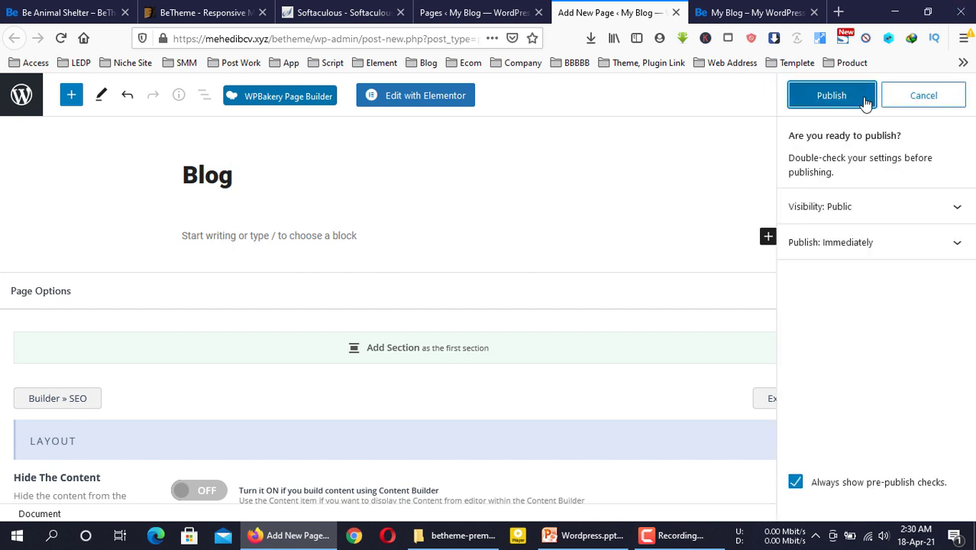
left_click(836, 100)
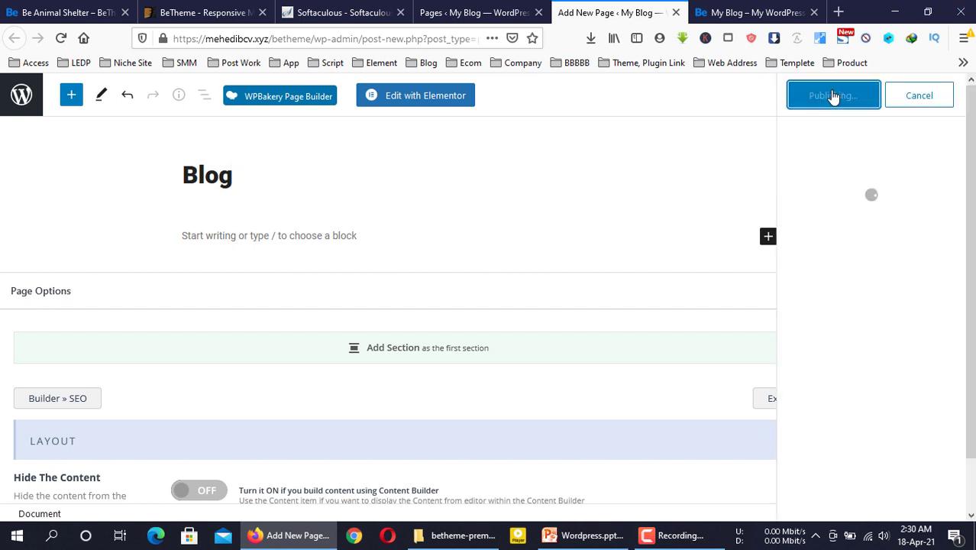
mouse_move(678, 541)
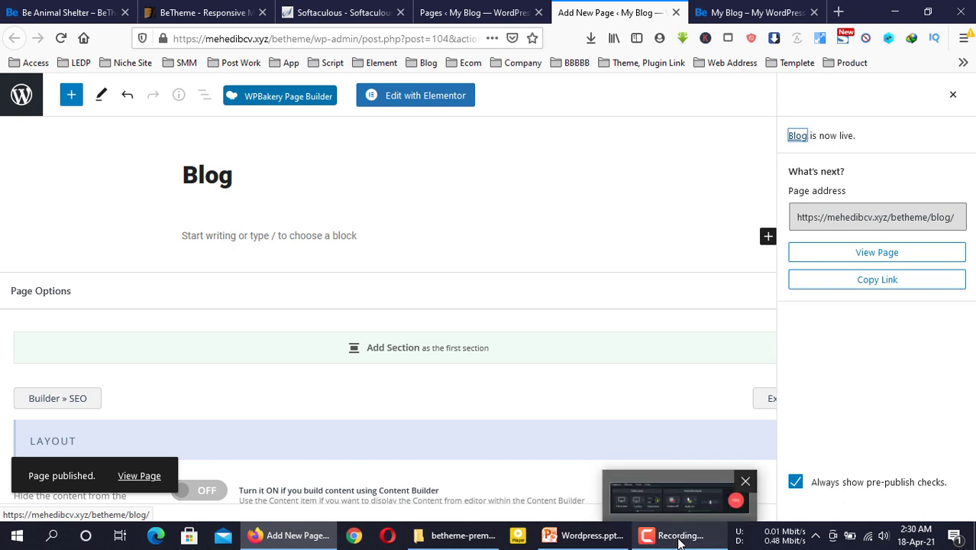
left_click(676, 535)
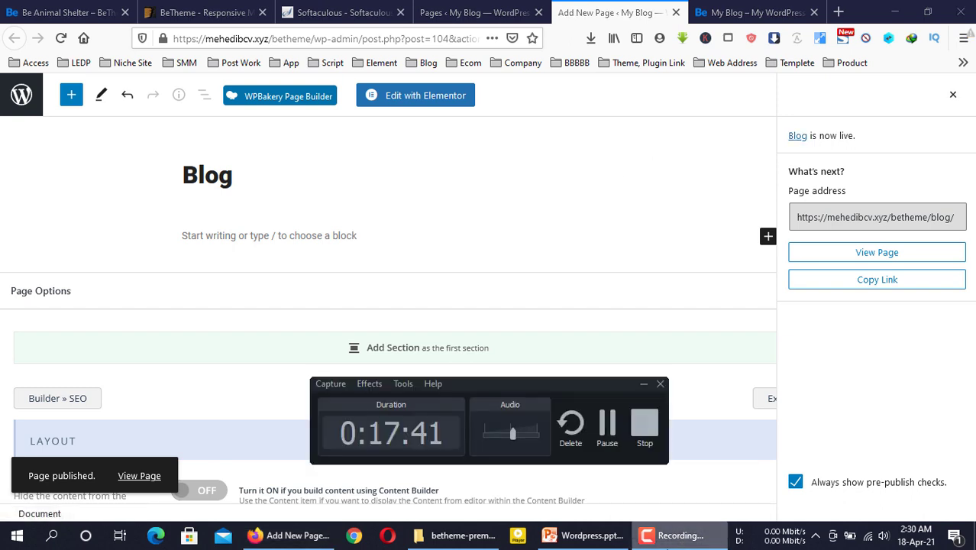
left_click(642, 387)
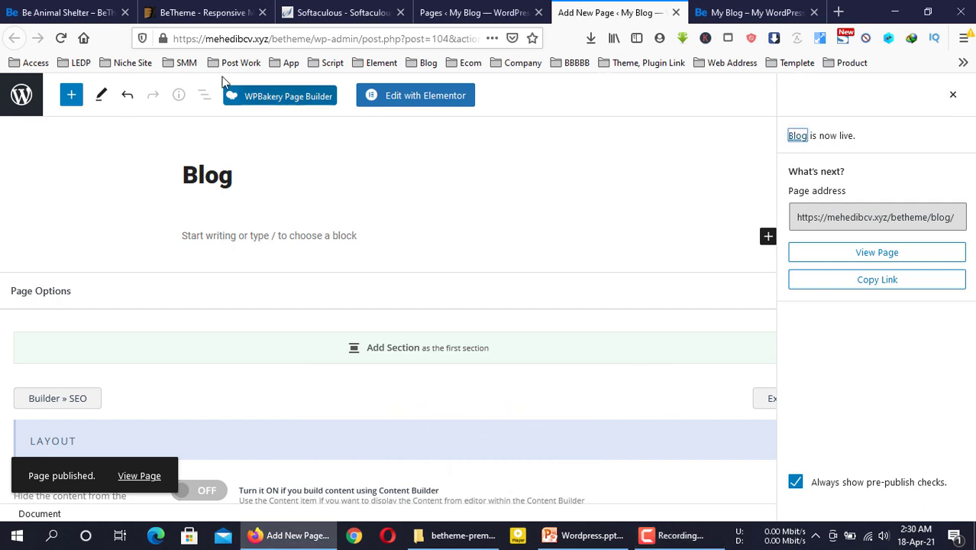
left_click(676, 12)
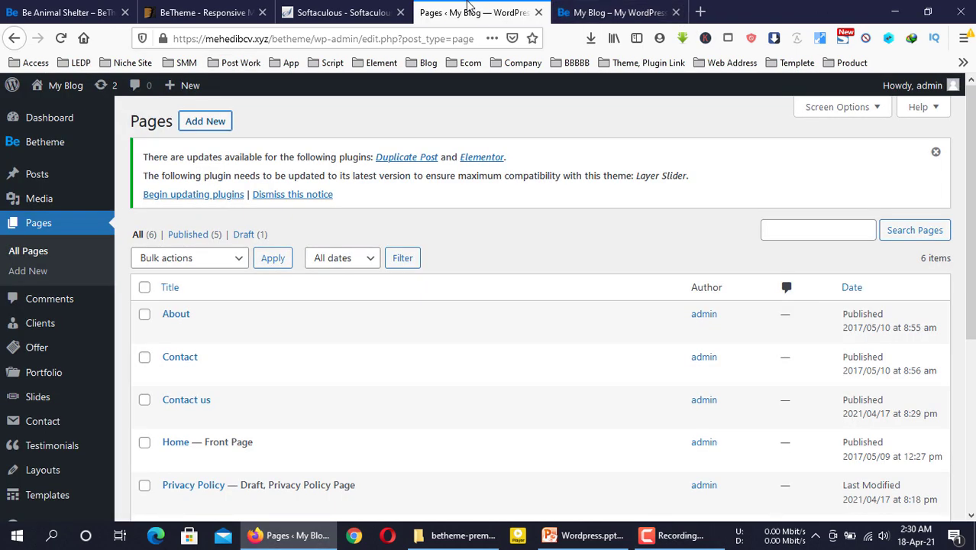
Publish a new page titled 'Service' in a separate tab, then close that tab
right_click(237, 124)
left_click(249, 129)
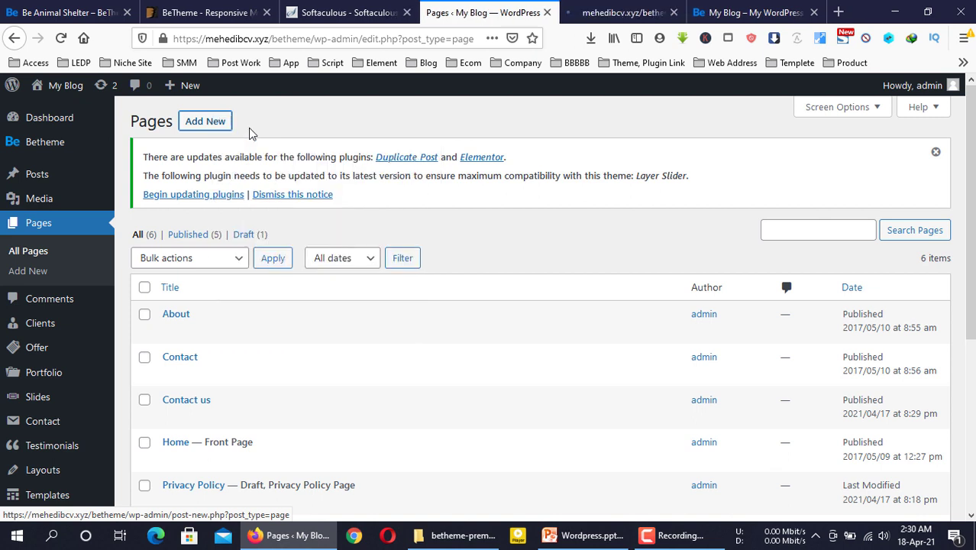
left_click(622, 12)
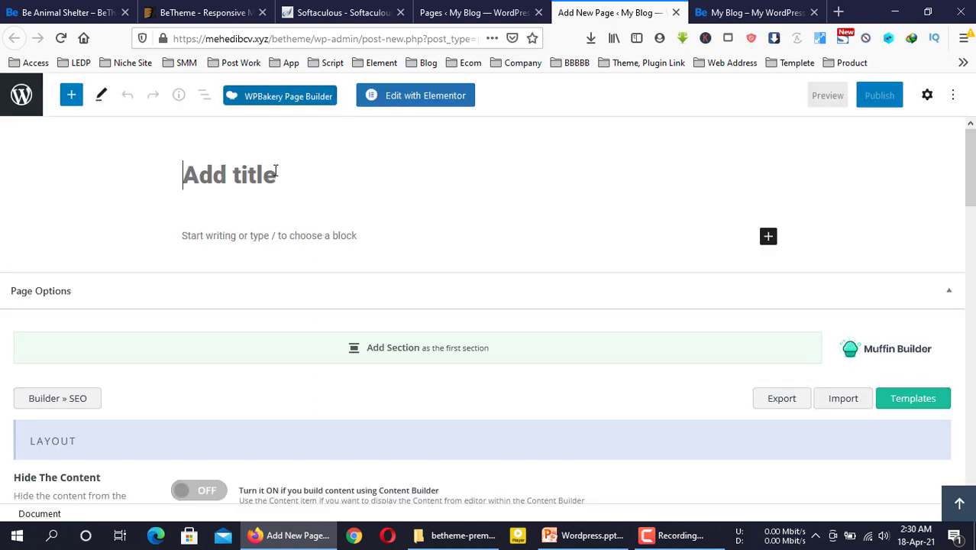
type("Ser")
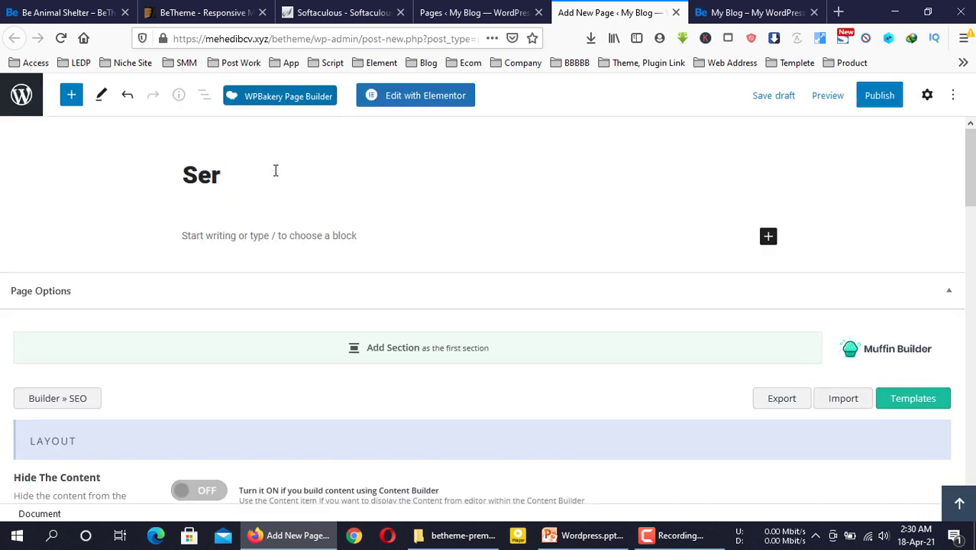
type("vice")
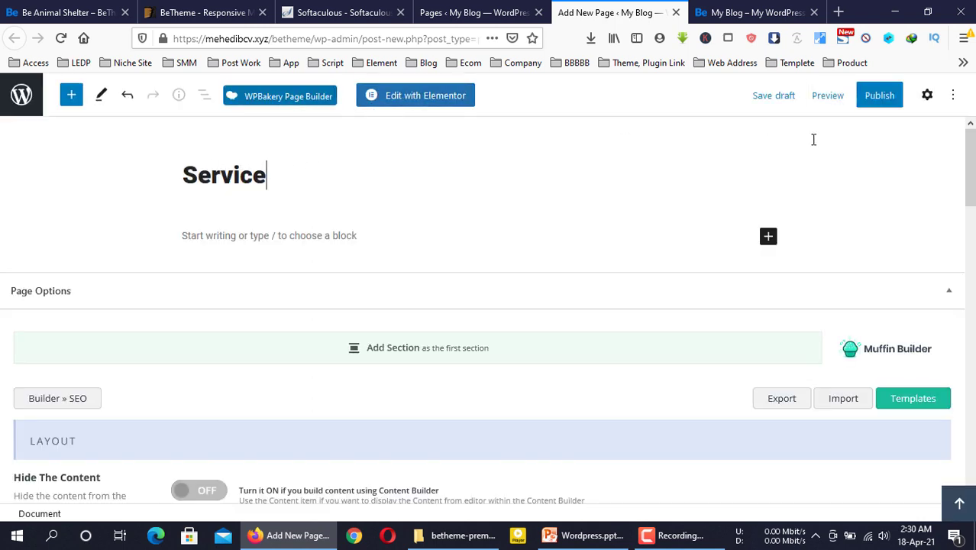
left_click(879, 95)
left_click(874, 100)
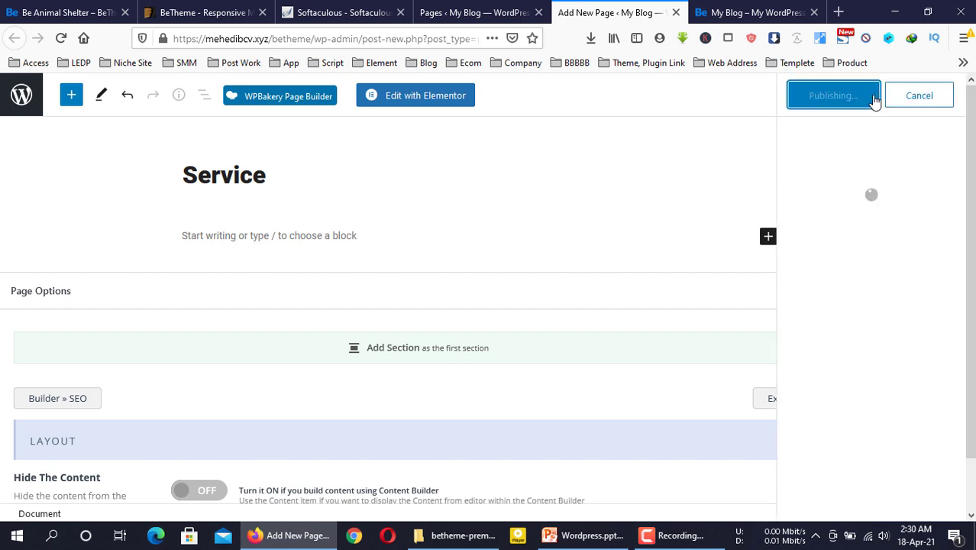
left_click(675, 12)
middle_click(208, 126)
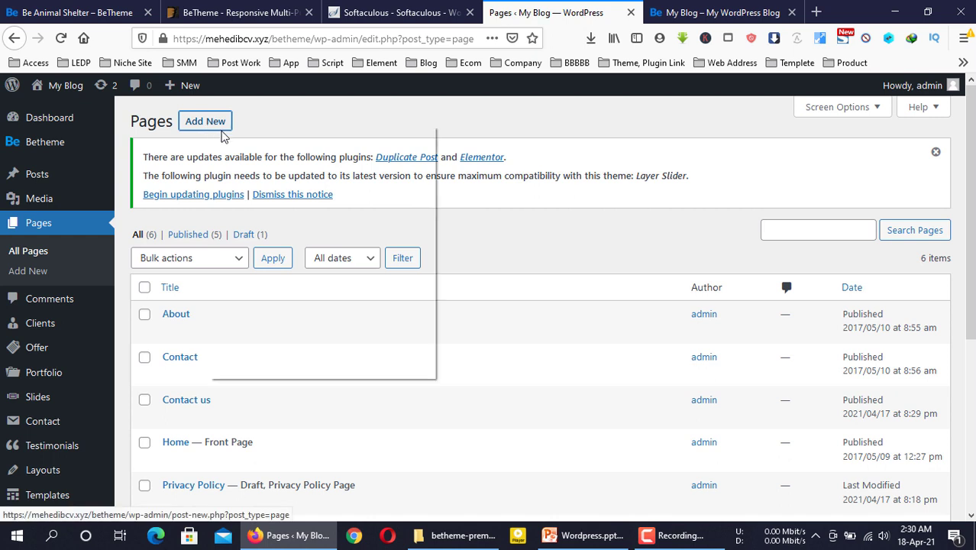
Title the new page 'Animal Food', publish it, and close its editor tab
left_click(632, 9)
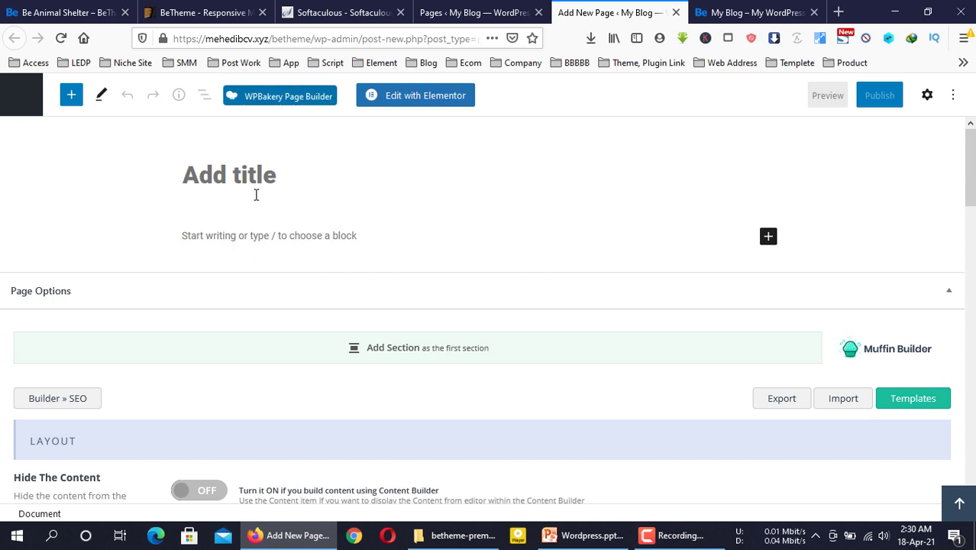
type("Animal ")
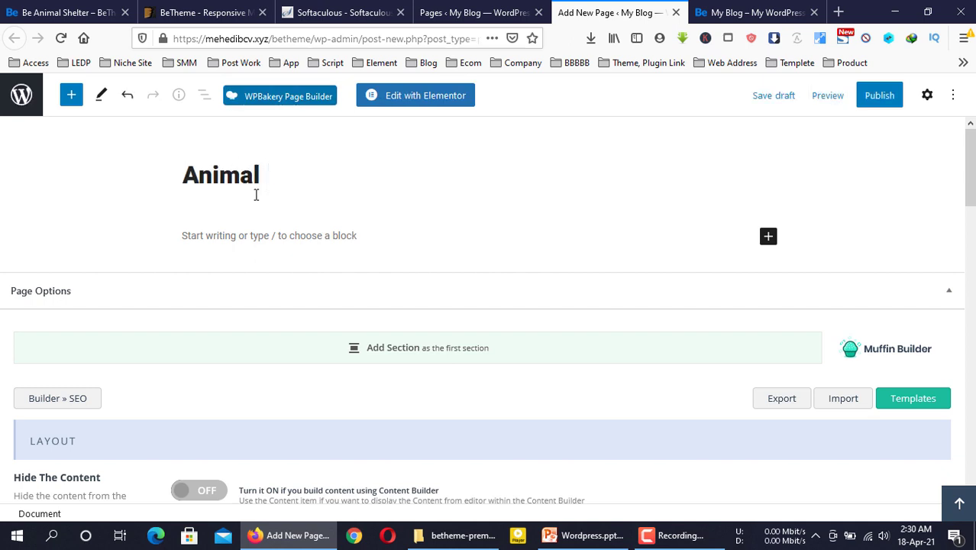
type("Food")
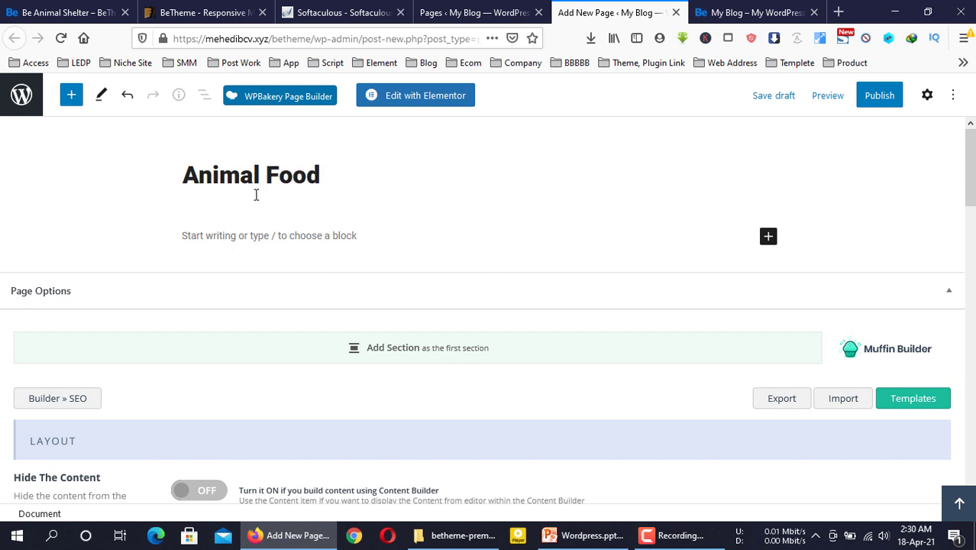
left_click(885, 98)
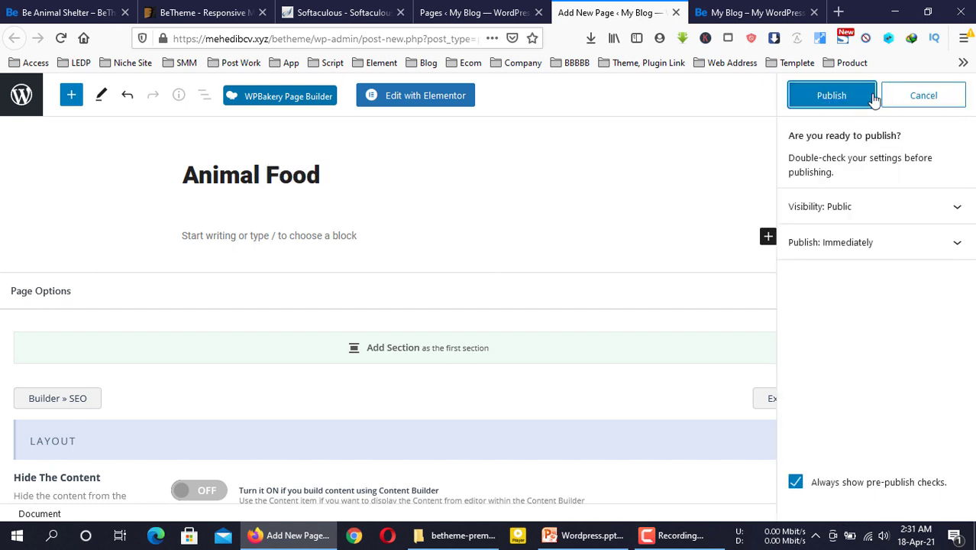
left_click(861, 100)
left_click(750, 11)
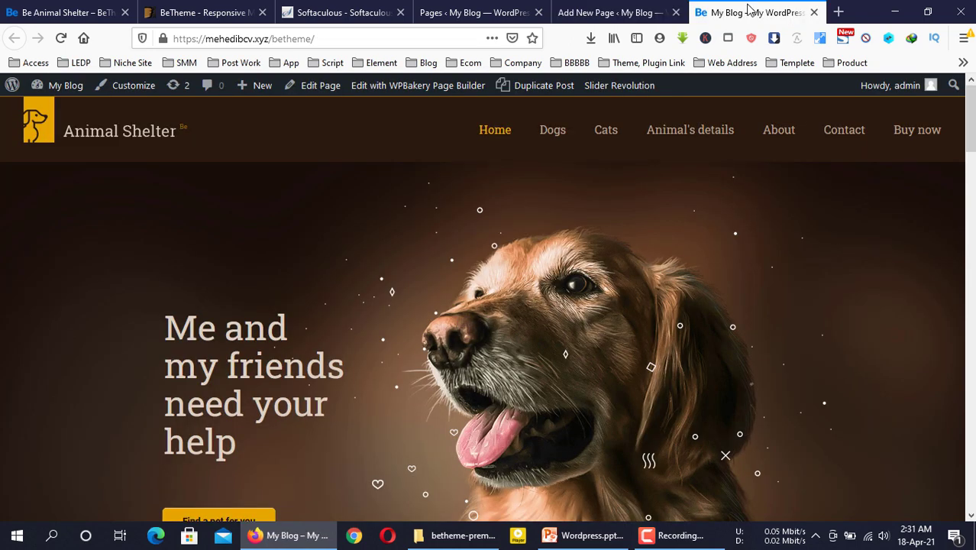
left_click(627, 11)
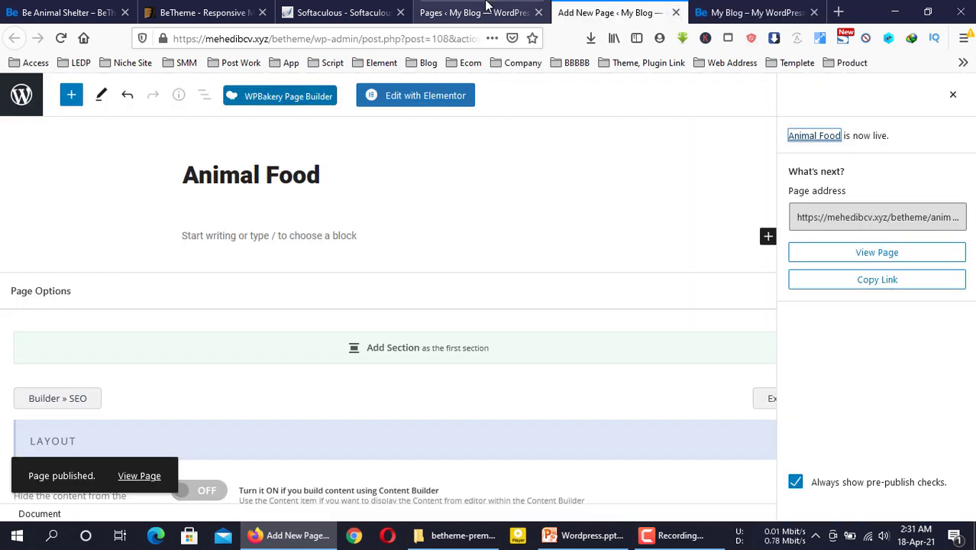
left_click(500, 20)
left_click(676, 13)
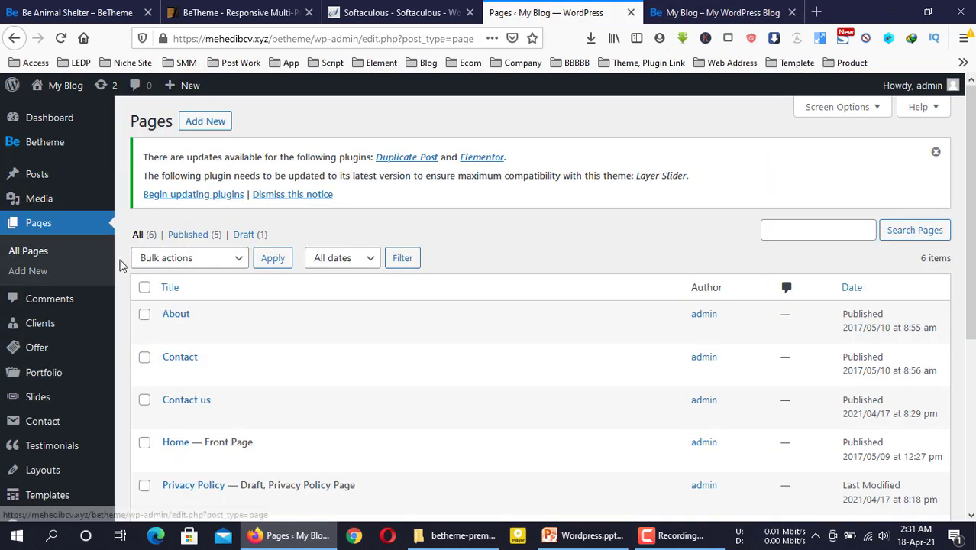
Open the Main Menu and expand the Buy now, About, Animal's details, Cats, Dogs and Home items
scroll(21, 428, "down", 4)
mouse_move(51, 308)
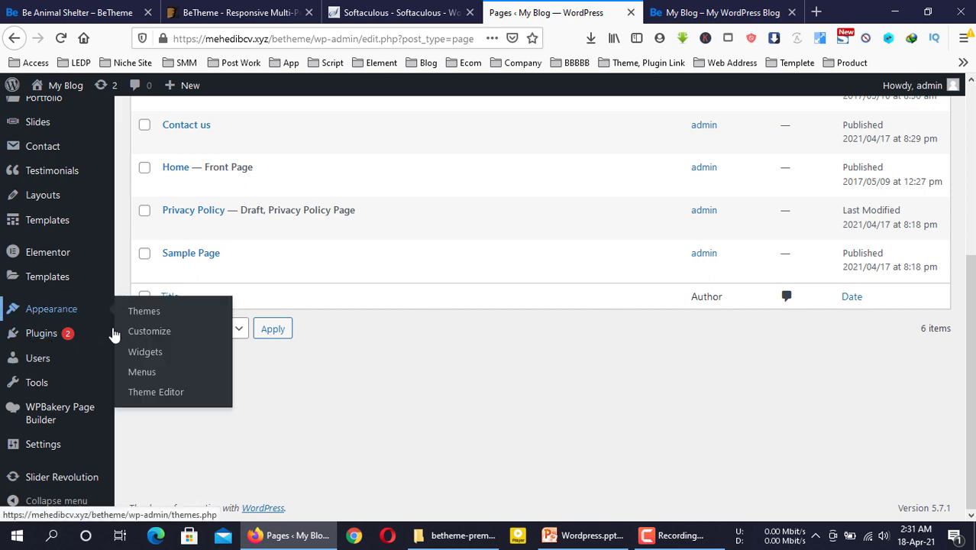
left_click(141, 372)
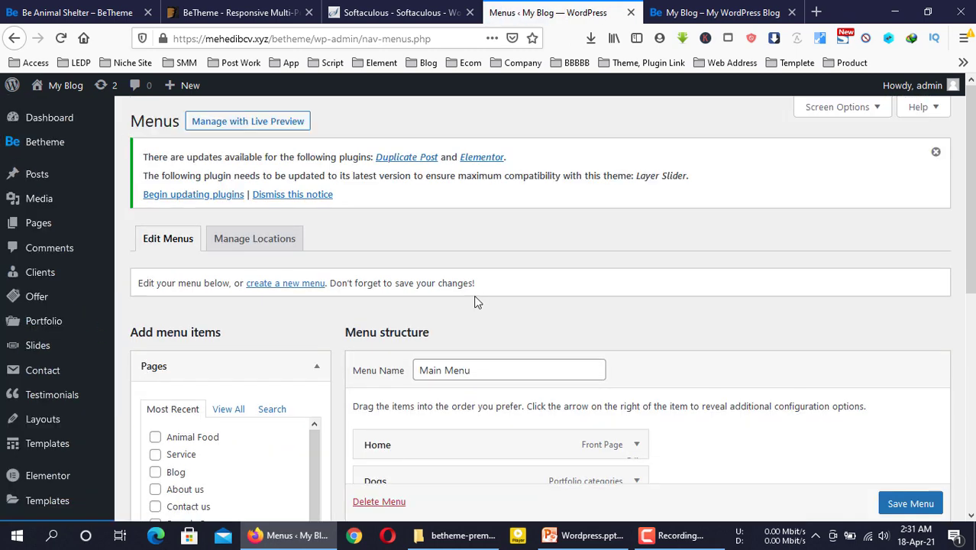
scroll(474, 301, "down", 4)
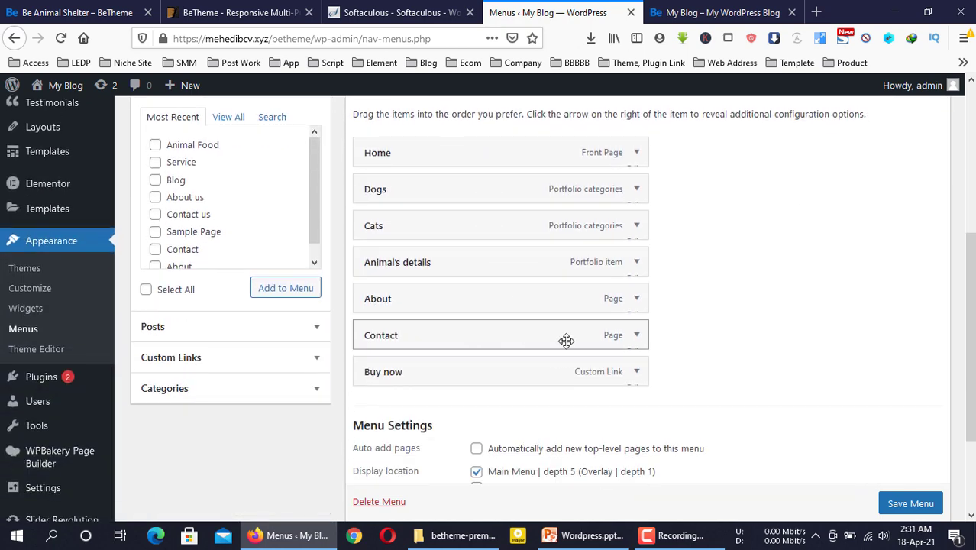
left_click(635, 371)
left_click(637, 299)
left_click(637, 262)
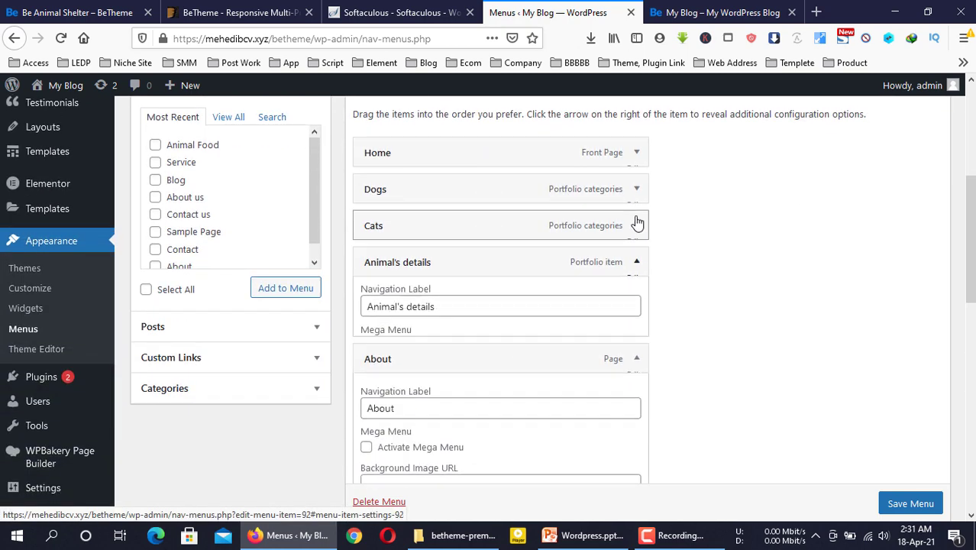
left_click(637, 225)
left_click(636, 188)
left_click(637, 152)
left_click(692, 12)
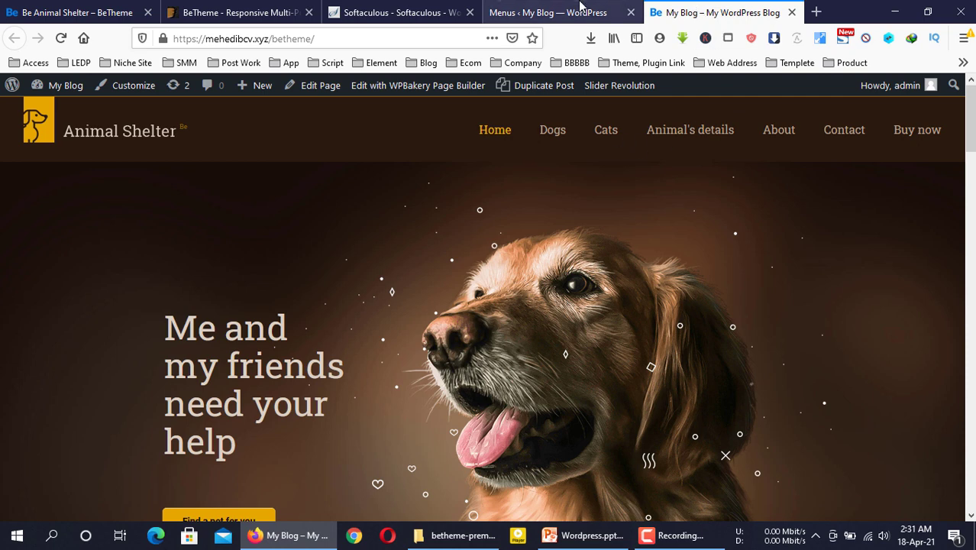
left_click(581, 10)
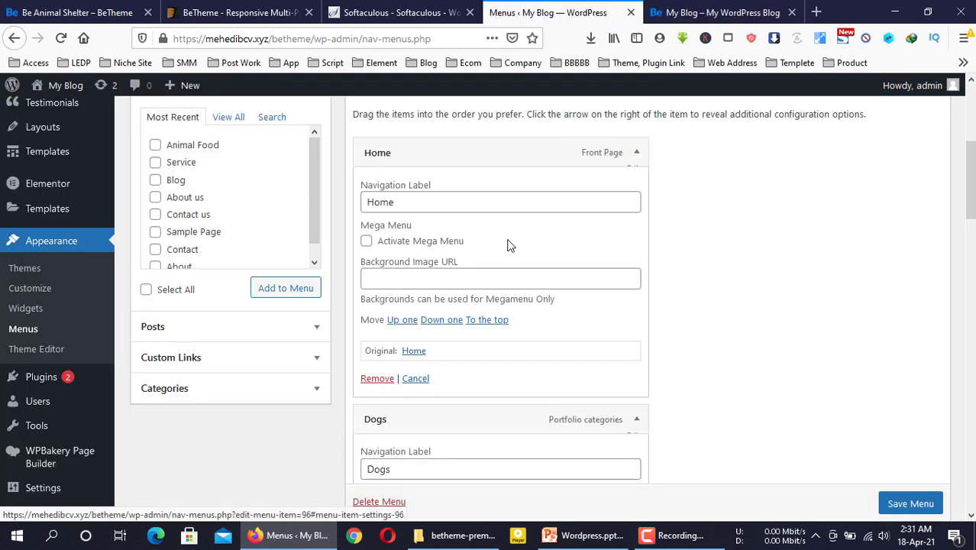
left_click(636, 153)
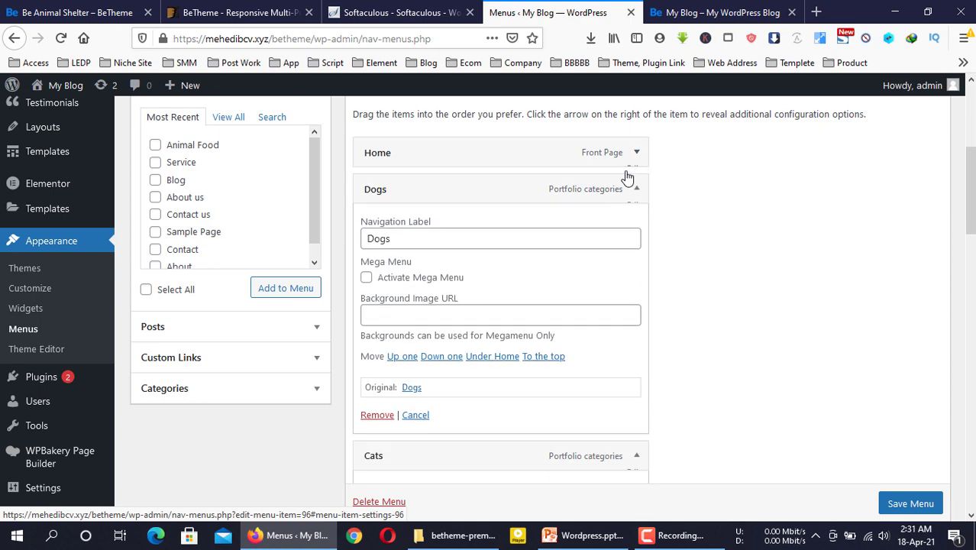
Remove Dogs, Cats, Animal's details, About, Buy now and Contact from the menu
left_click(375, 415)
left_click(375, 414)
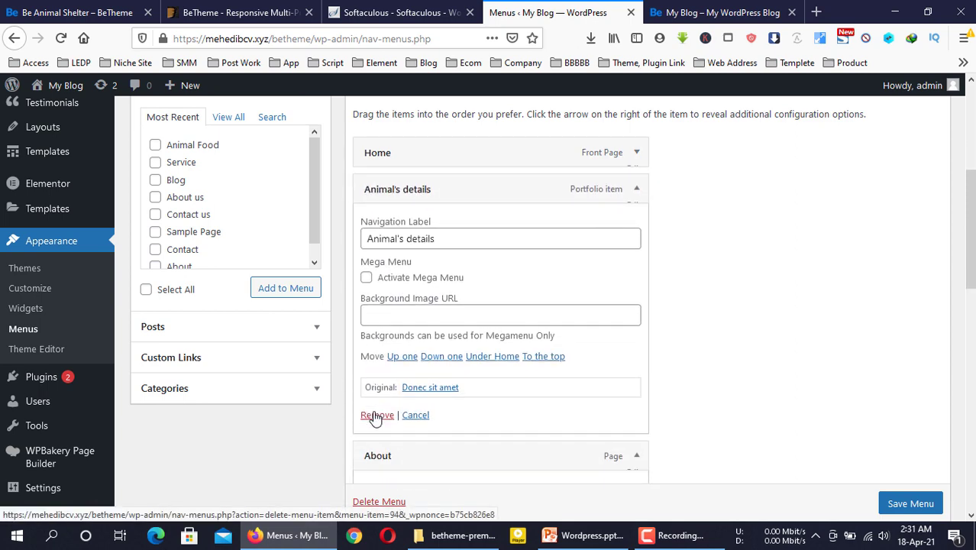
left_click(374, 415)
left_click(374, 415)
double_click(374, 415)
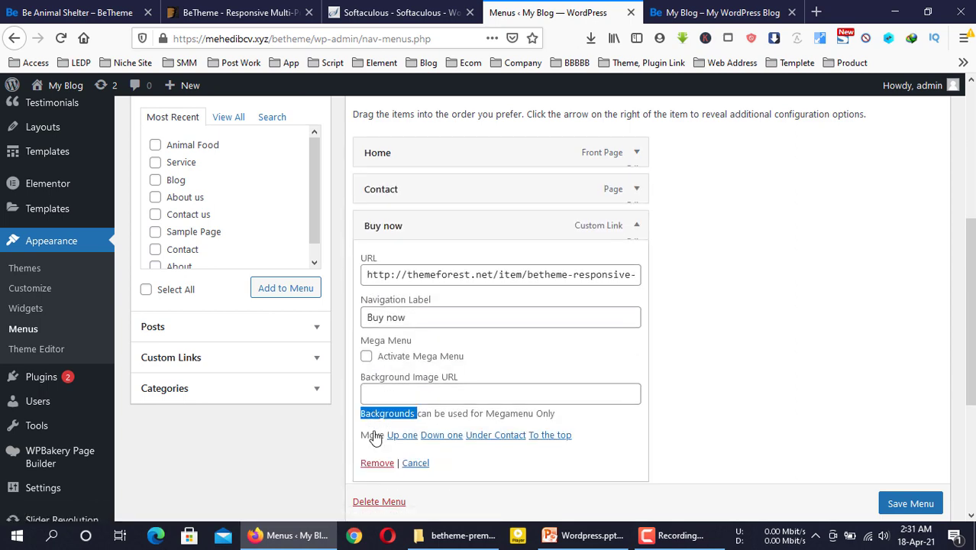
left_click(377, 463)
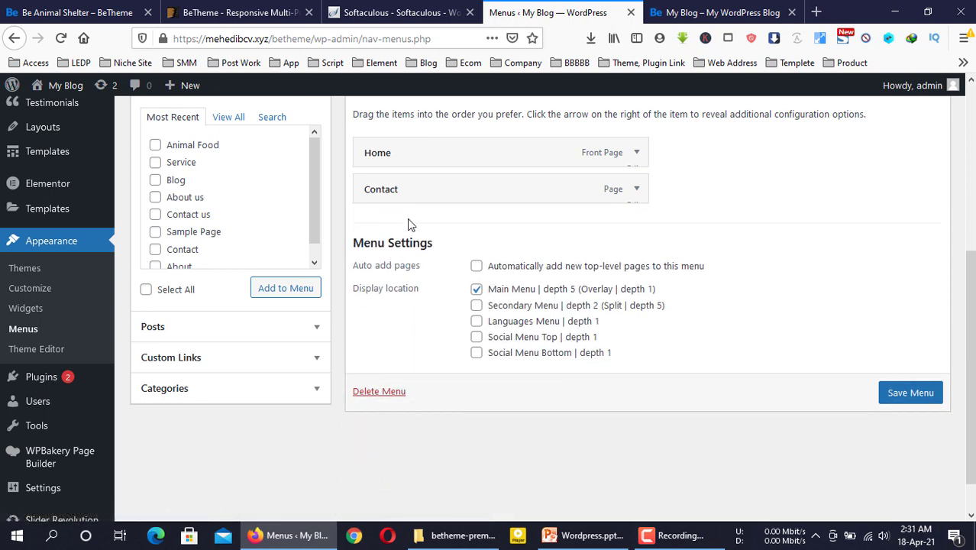
left_click(630, 189)
left_click(375, 415)
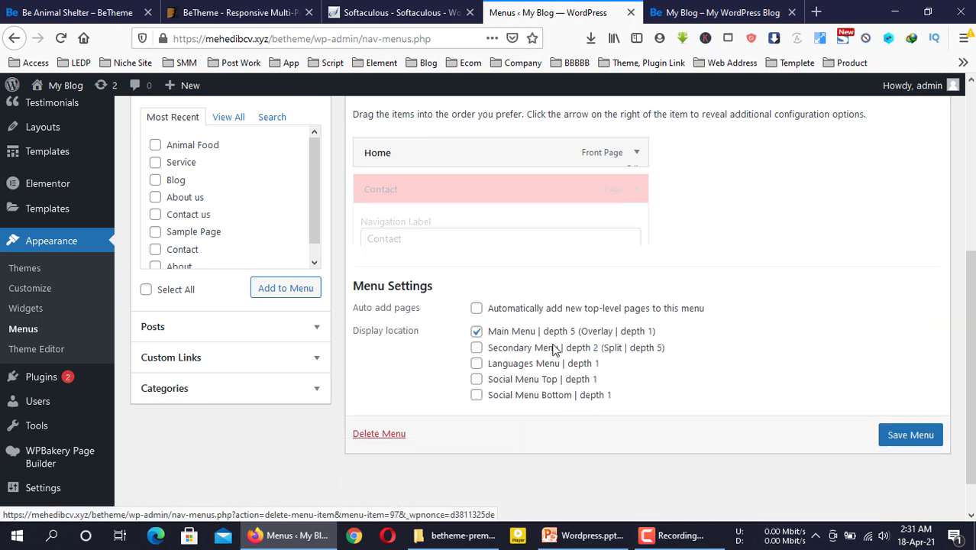
scroll(671, 309, "up", 2)
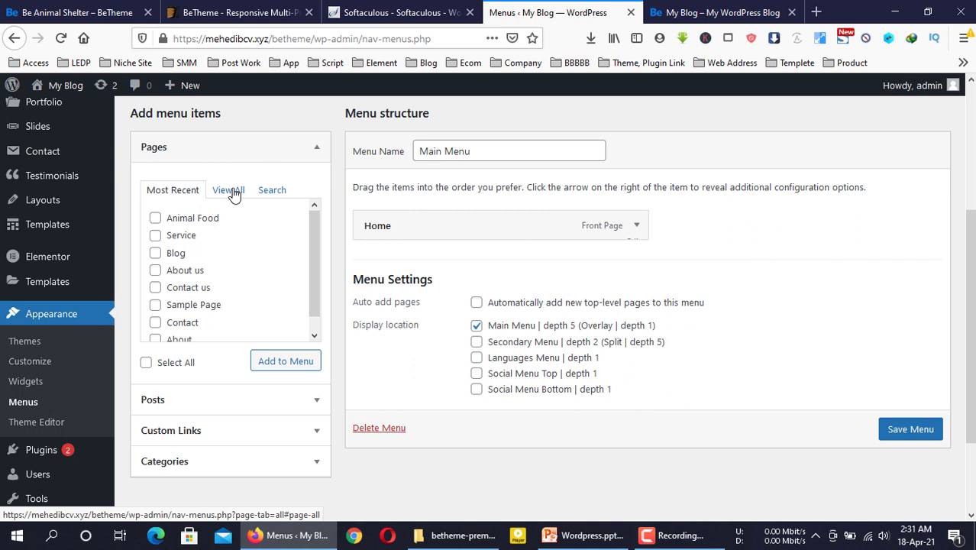
Add the About us, Animal Food and Service pages to the Main Menu
left_click(229, 190)
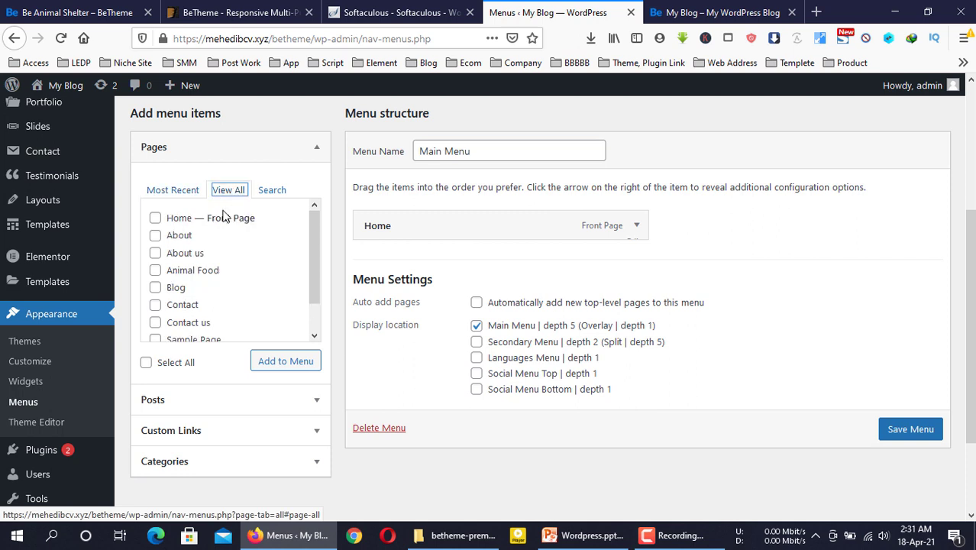
left_click(155, 254)
left_click(156, 271)
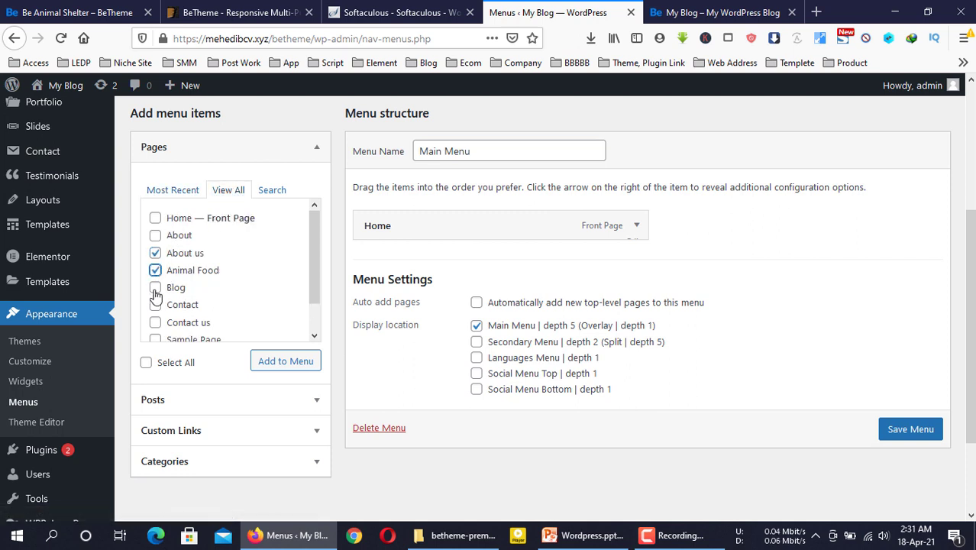
scroll(156, 294, "down", 1)
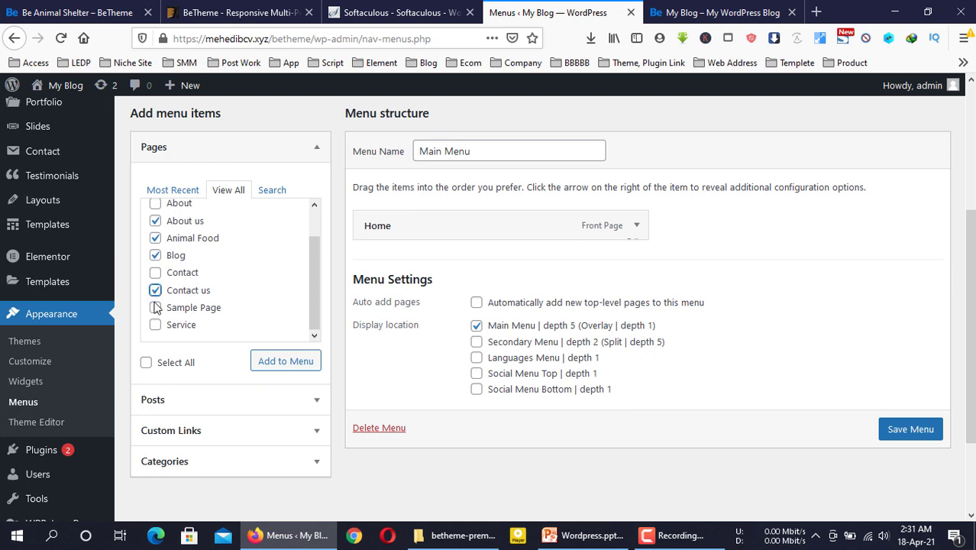
left_click(156, 327)
scroll(236, 276, "up", 1)
scroll(214, 281, "down", 1)
left_click(277, 365)
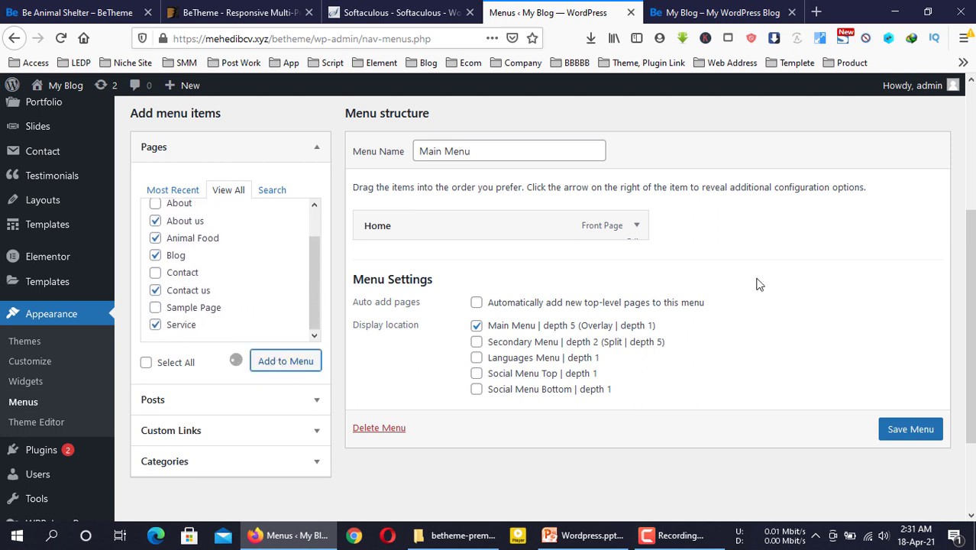
Order the menu Home, Animal Food, Service, Blog, About us, Contact us and save it
scroll(745, 283, "down", 2)
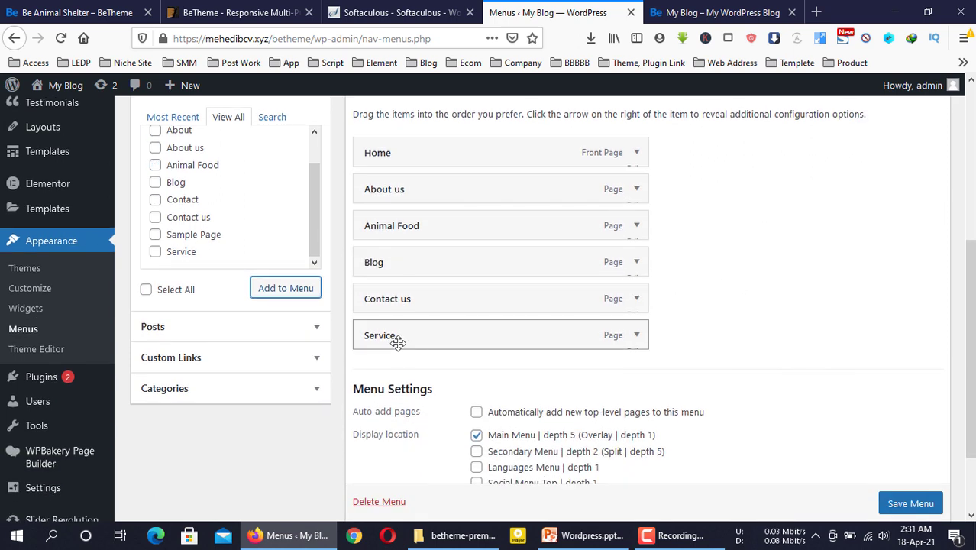
left_click_drag(396, 338, 404, 226)
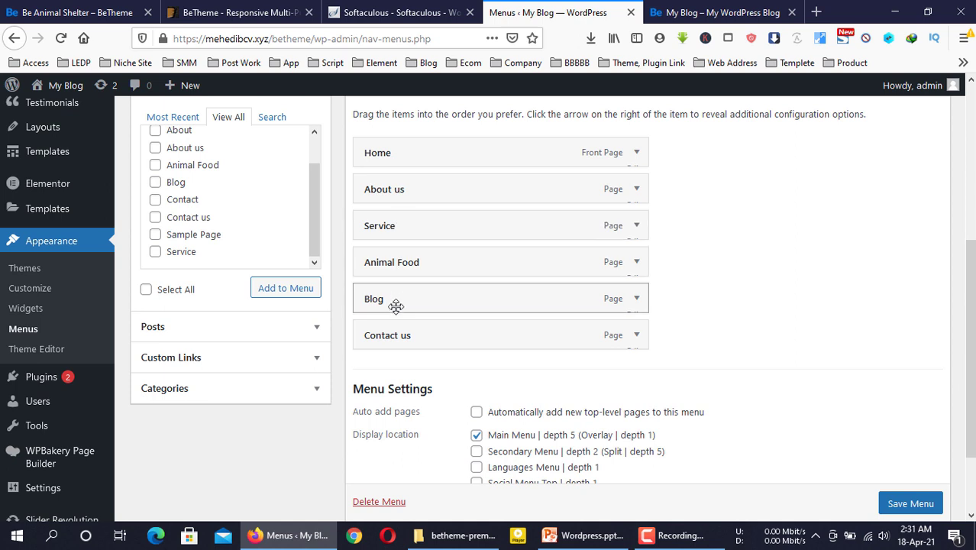
left_click_drag(401, 269, 420, 192)
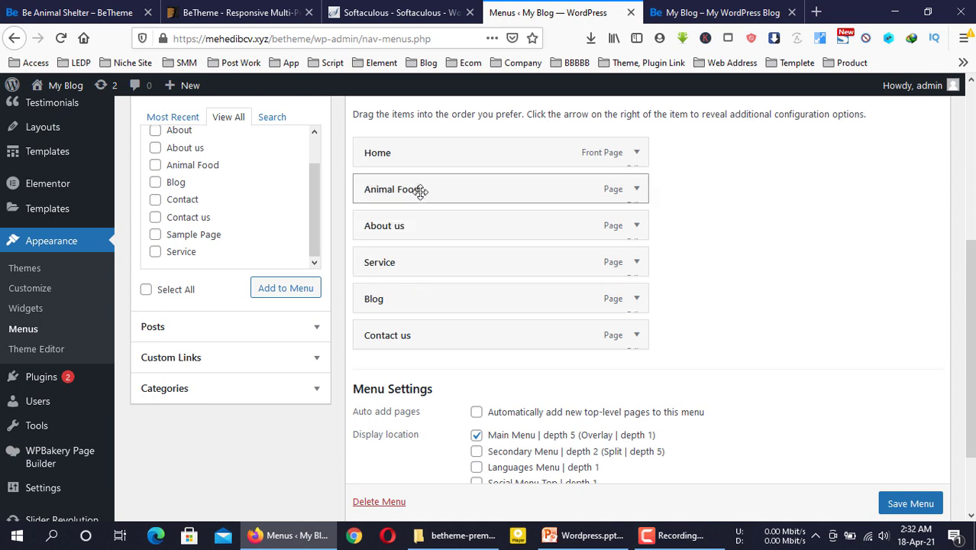
left_click_drag(394, 224, 409, 306)
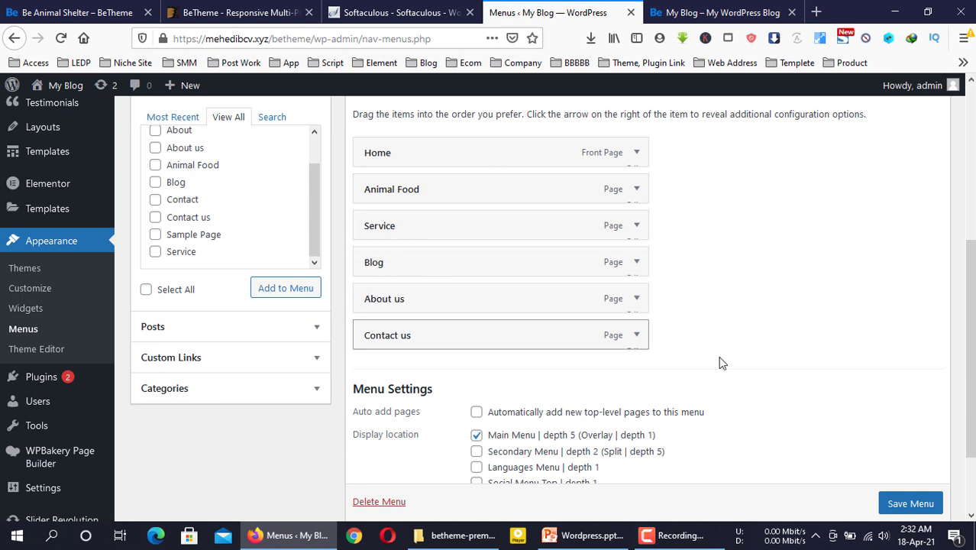
scroll(917, 489, "down", 1)
left_click(915, 495)
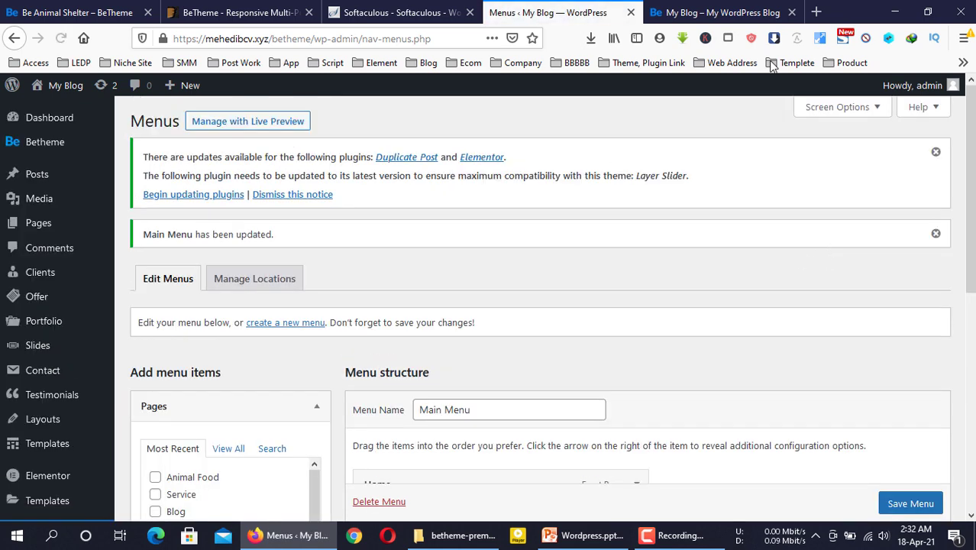
left_click(761, 21)
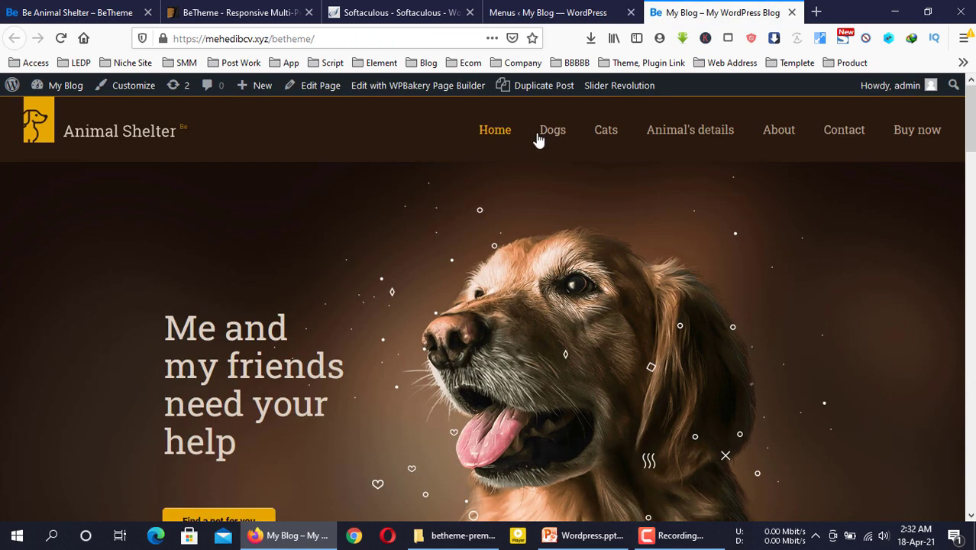
Reload the homepage and check its navigation against the saved Main Menu
key("F5")
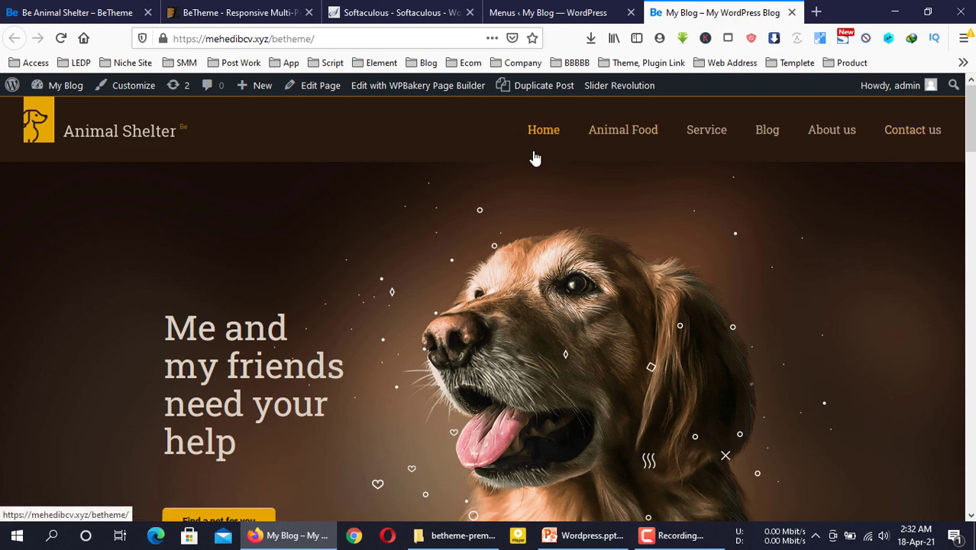
scroll(540, 190, "down", 5)
scroll(541, 191, "up", 5)
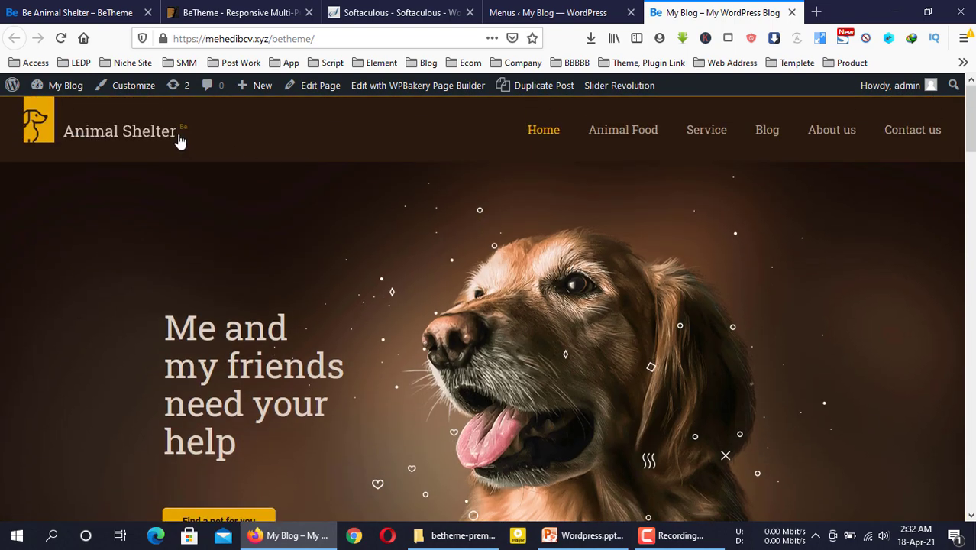
left_click(566, 10)
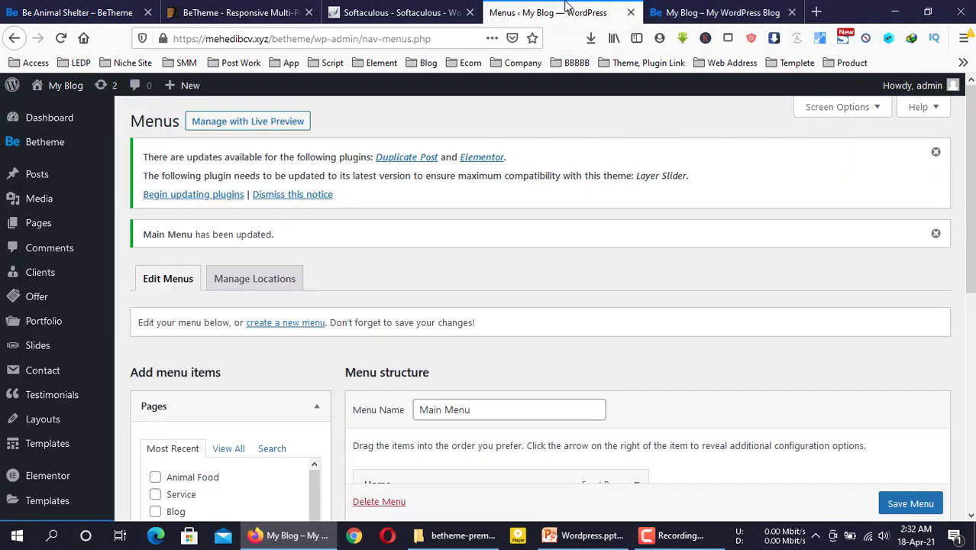
mouse_move(58, 149)
left_click(709, 9)
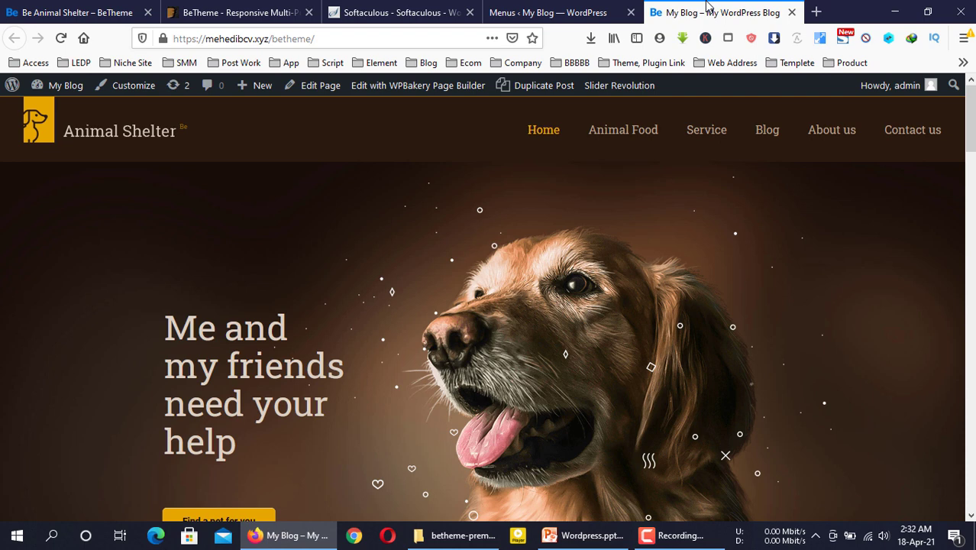
scroll(618, 258, "down", 1)
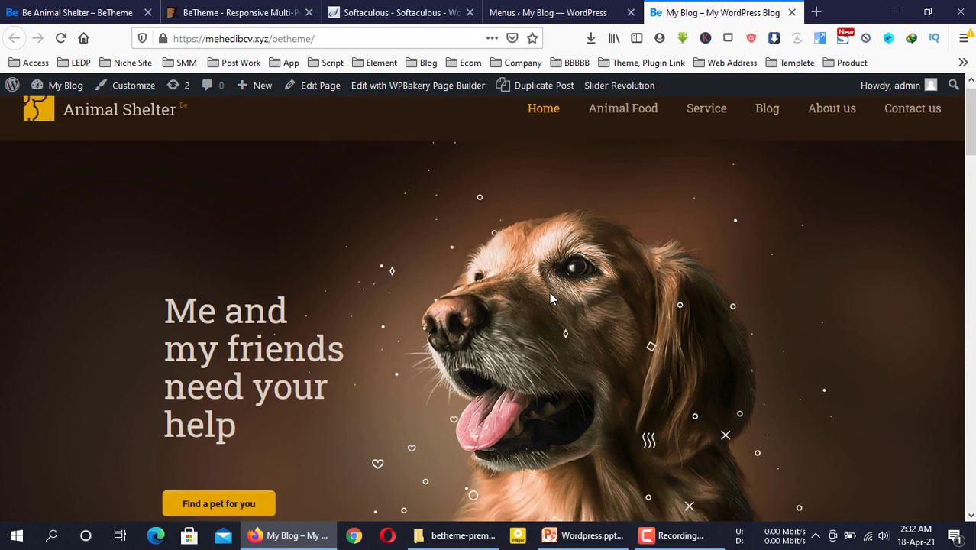
scroll(440, 297, "up", 1)
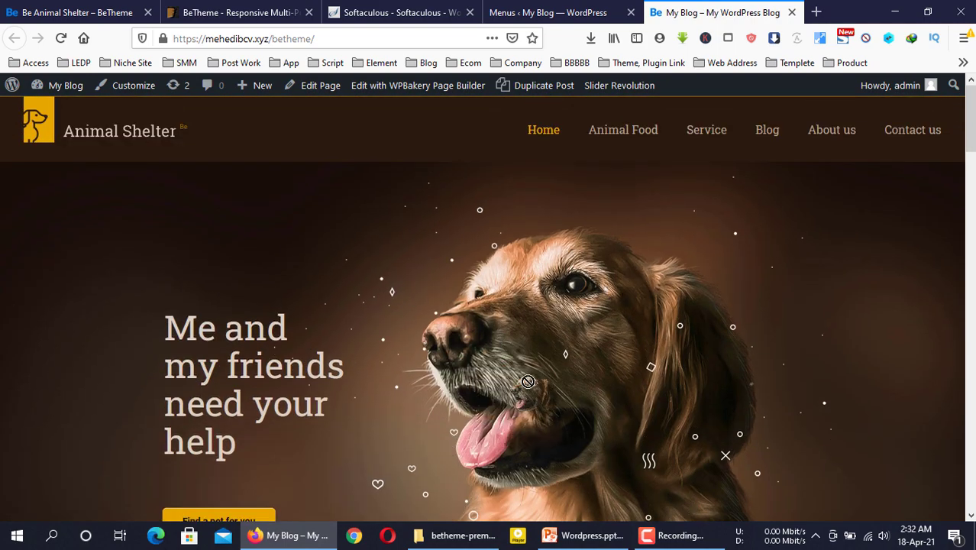
scroll(526, 327, "down", 2)
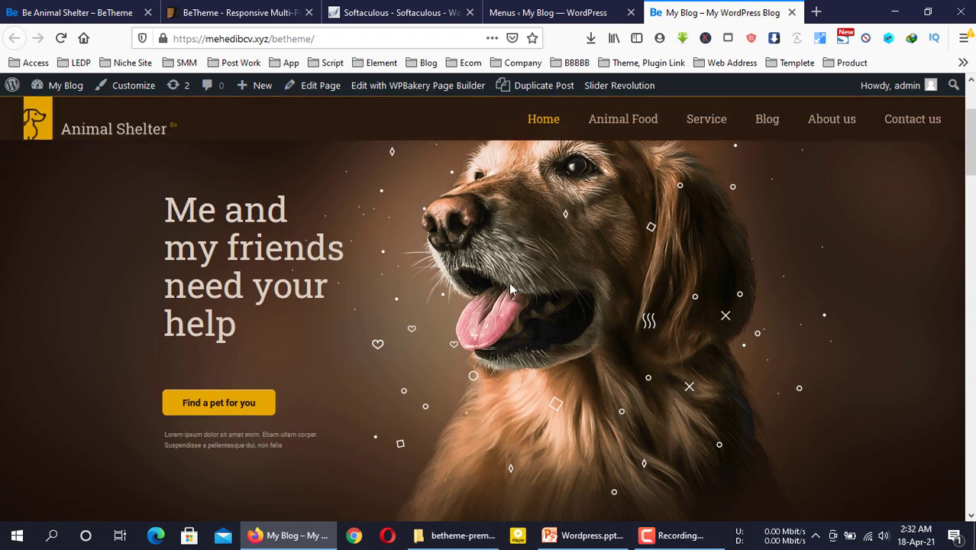
scroll(519, 279, "up", 2)
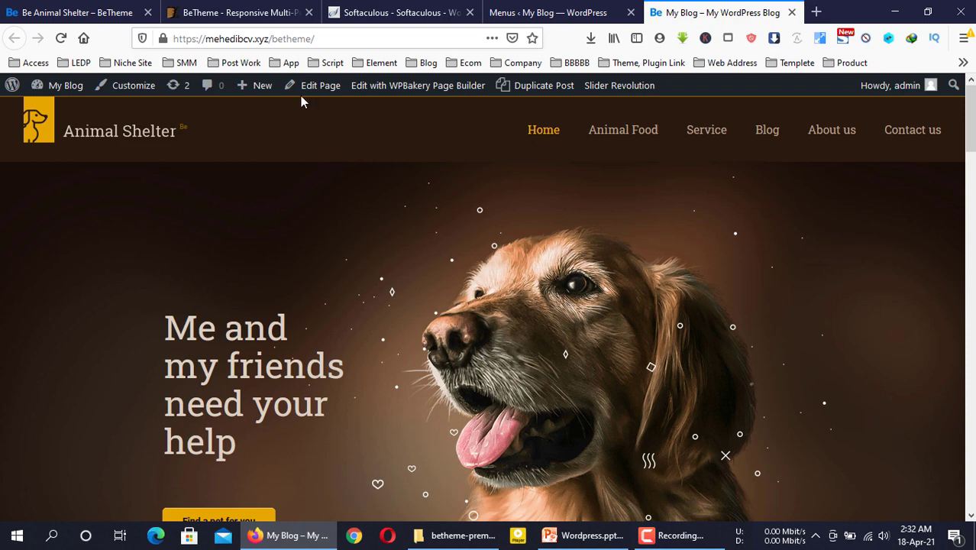
left_click(593, 11)
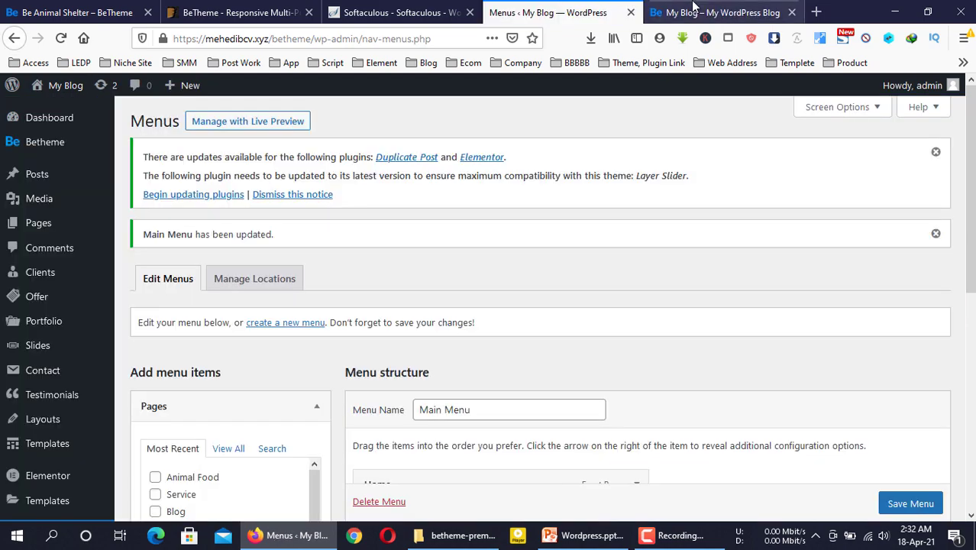
left_click(694, 10)
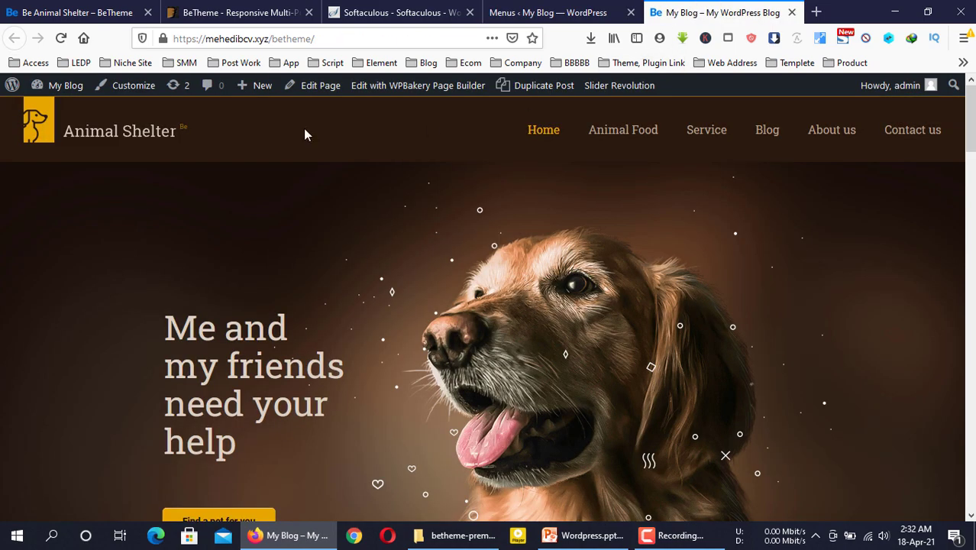
Open the Home page from the admin bar and review its Muffin Builder layout, starting with the Portfolio Slider
left_click(322, 90)
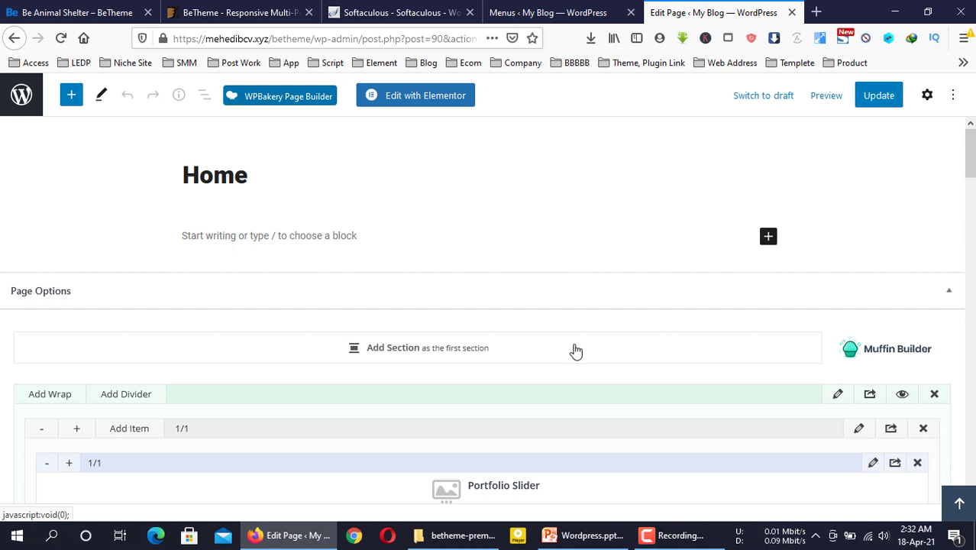
scroll(576, 349, "down", 2)
scroll(462, 327, "up", 2)
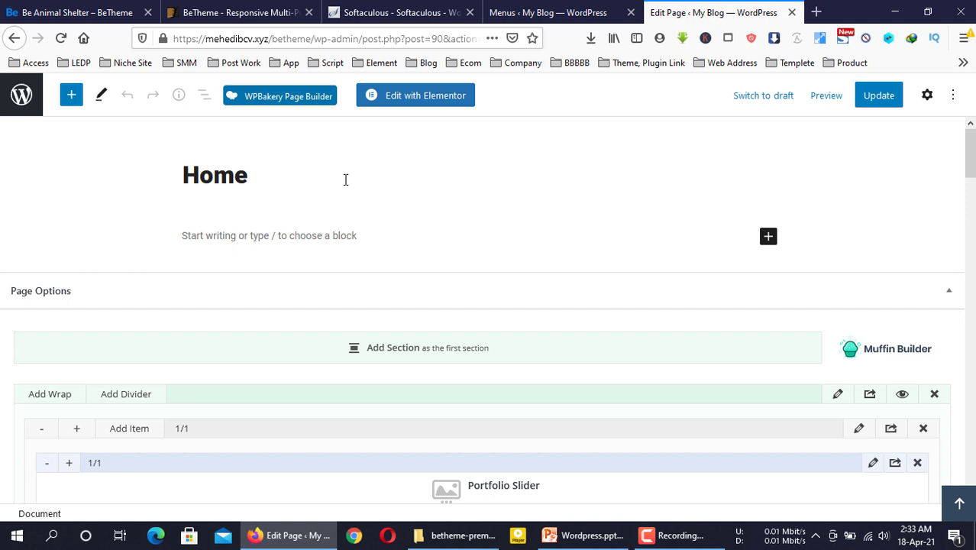
Open the live site in a new tab from the admin's My Blog > Visit Site
scroll(375, 183, "down", 2)
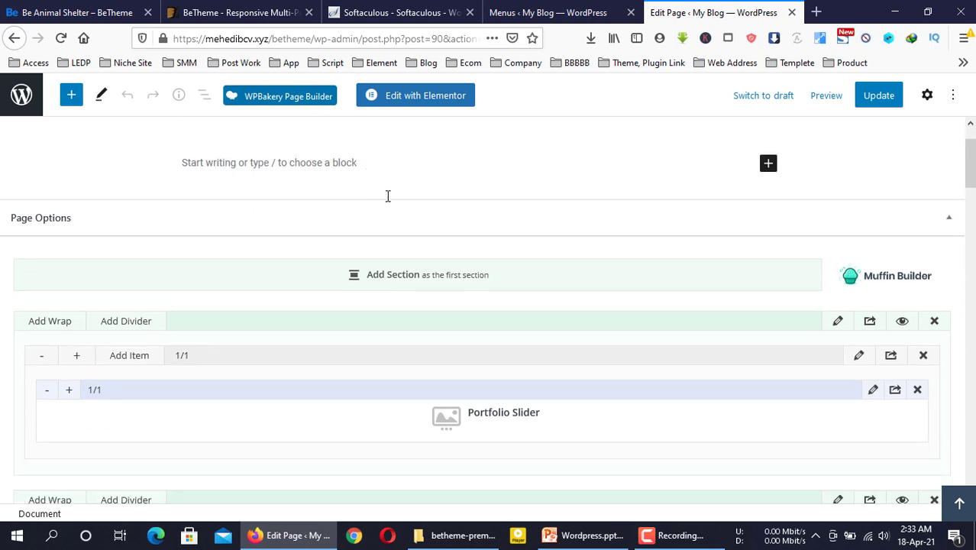
scroll(603, 306, "down", 3)
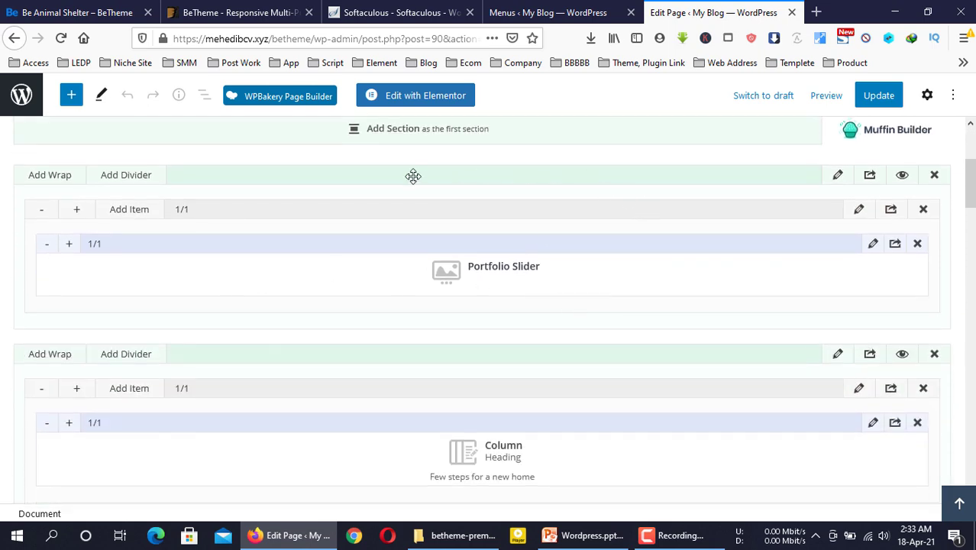
scroll(618, 321, "down", 6)
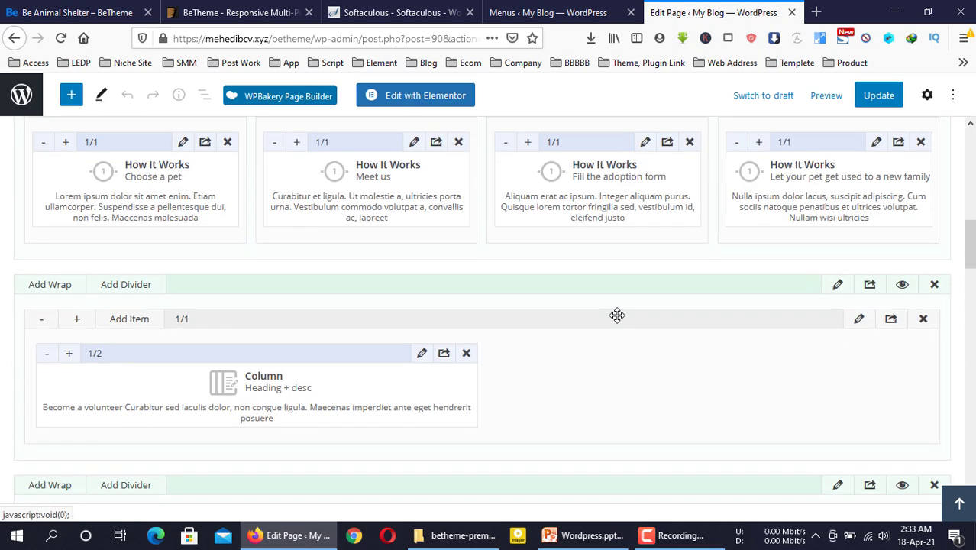
scroll(617, 315, "down", 5)
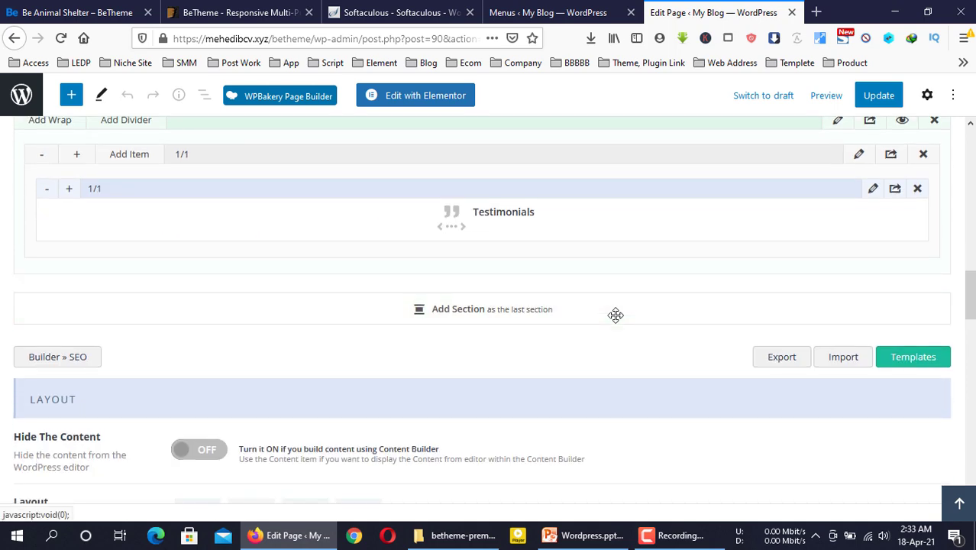
scroll(610, 336, "down", 4)
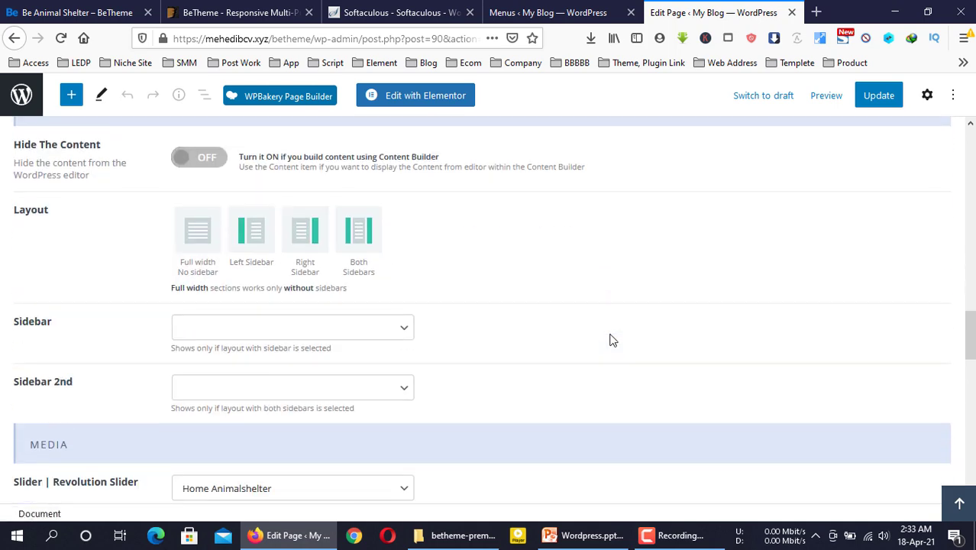
scroll(603, 335, "down", 2)
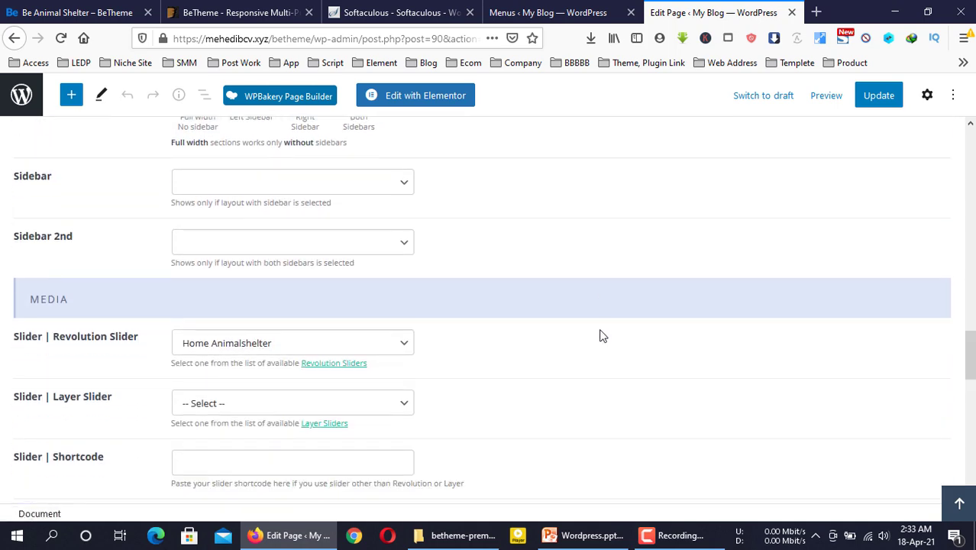
scroll(601, 334, "up", 17)
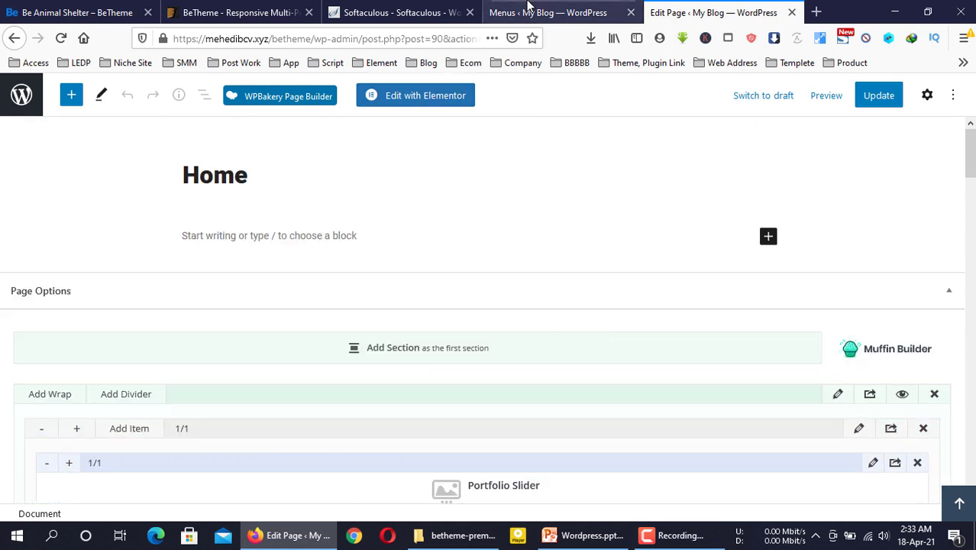
left_click(456, 8)
left_click(576, 7)
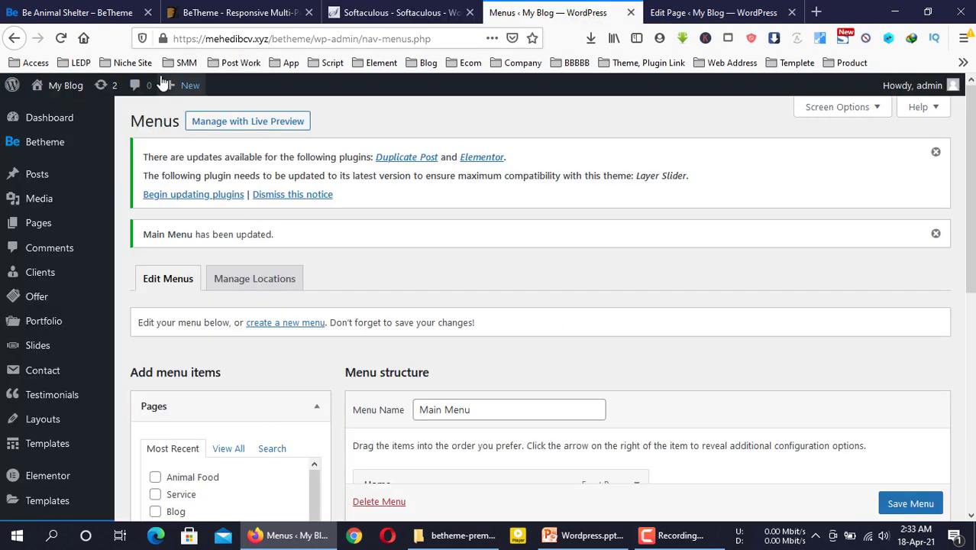
mouse_move(61, 85)
middle_click(54, 113)
Move the live-site tab to the end and compare its front page with the Home page editor
left_click_drag(581, 10, 740, 11)
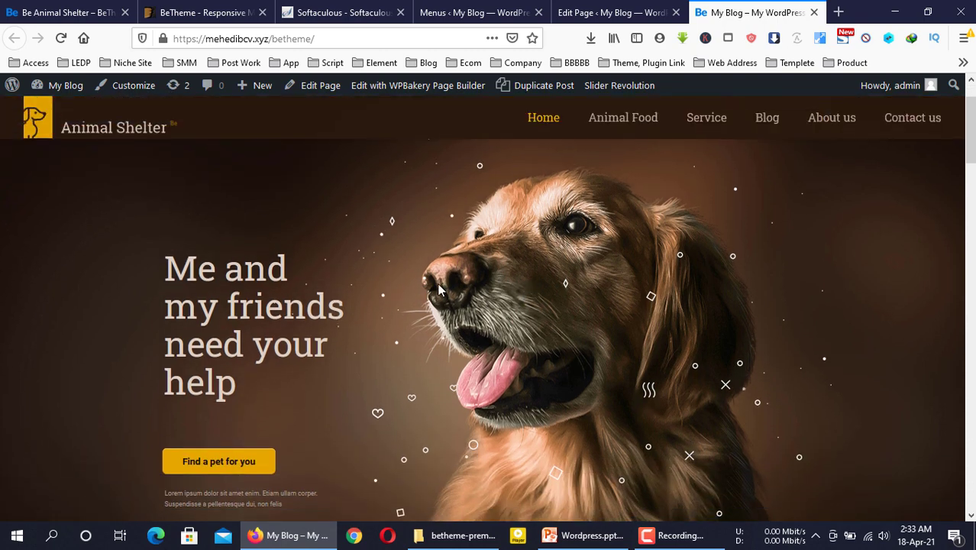
left_click(637, 7)
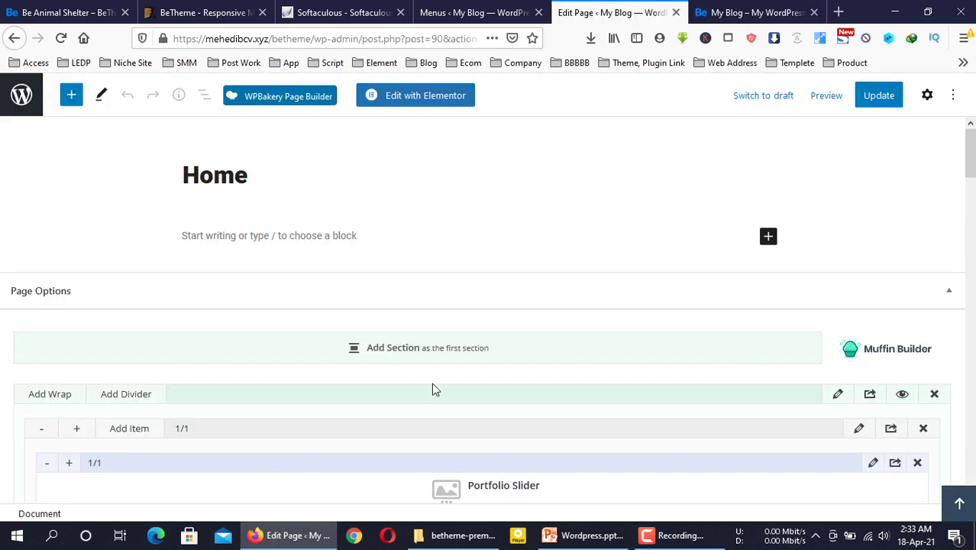
left_click(752, 12)
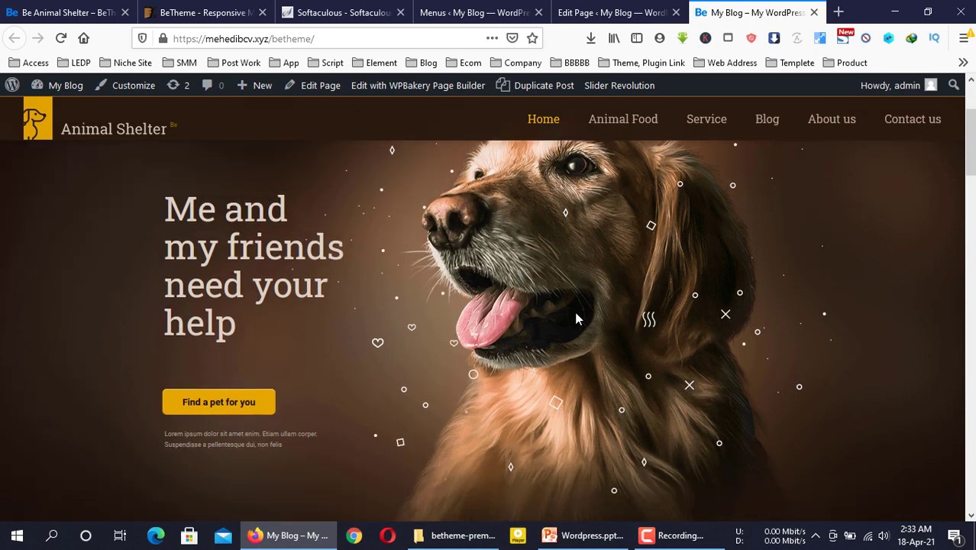
scroll(579, 318, "down", 5)
scroll(179, 256, "up", 1)
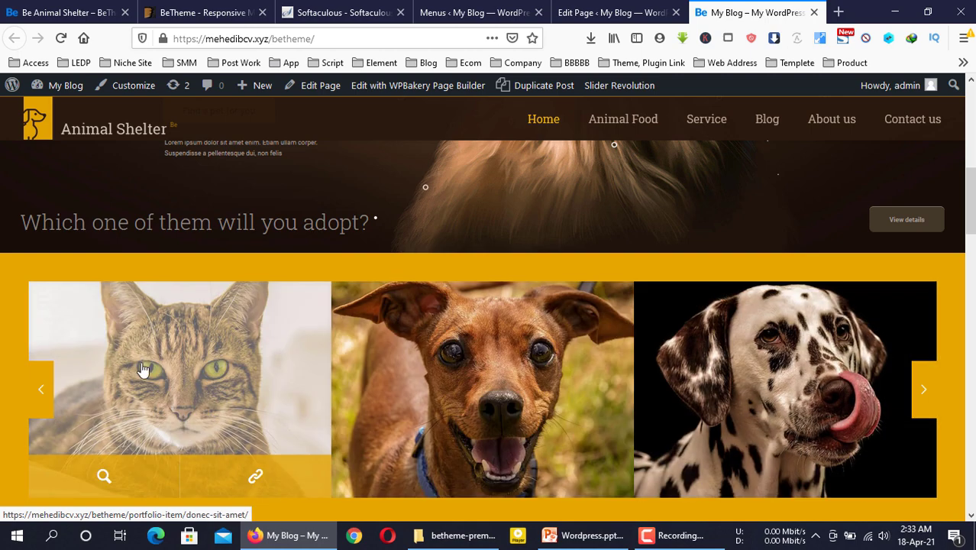
Compare the editor's Portfolio Slider item with the live site's pet carousel
left_click(680, 9)
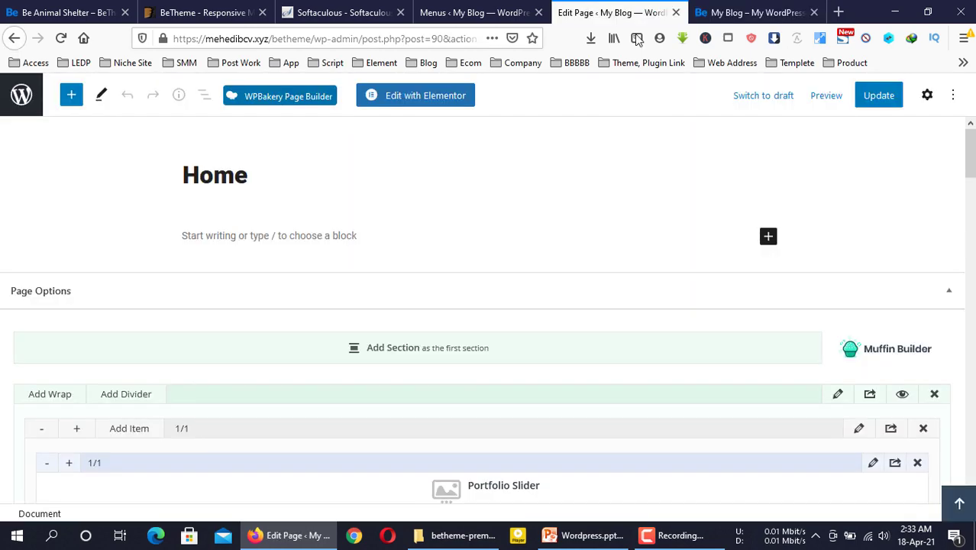
scroll(420, 356, "down", 2)
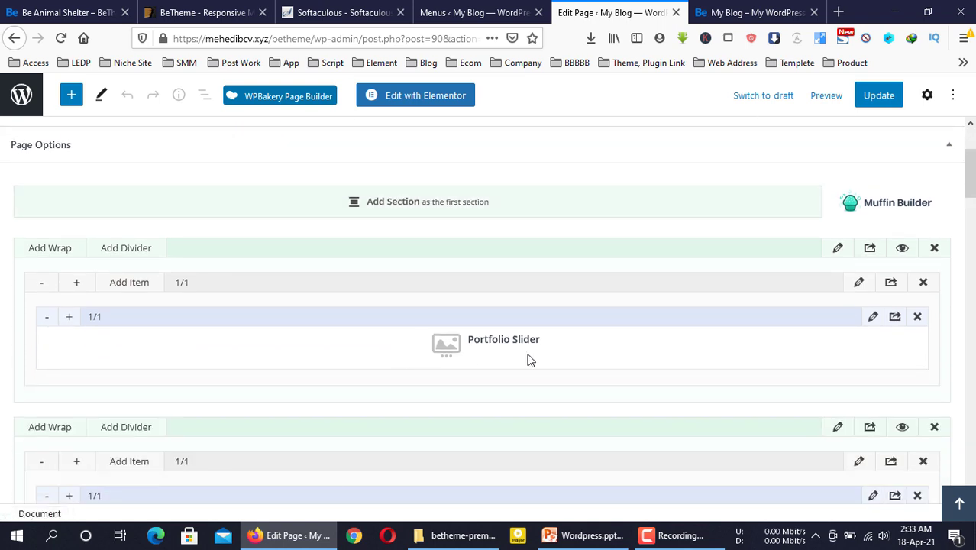
mouse_move(497, 342)
left_mouse_down()
mouse_move(540, 343)
mouse_move(481, 337)
left_mouse_up()
left_click(731, 11)
left_click(611, 12)
Check the Portfolio Slider settings, confirm Count is 6, and close them unchanged
left_click(871, 320)
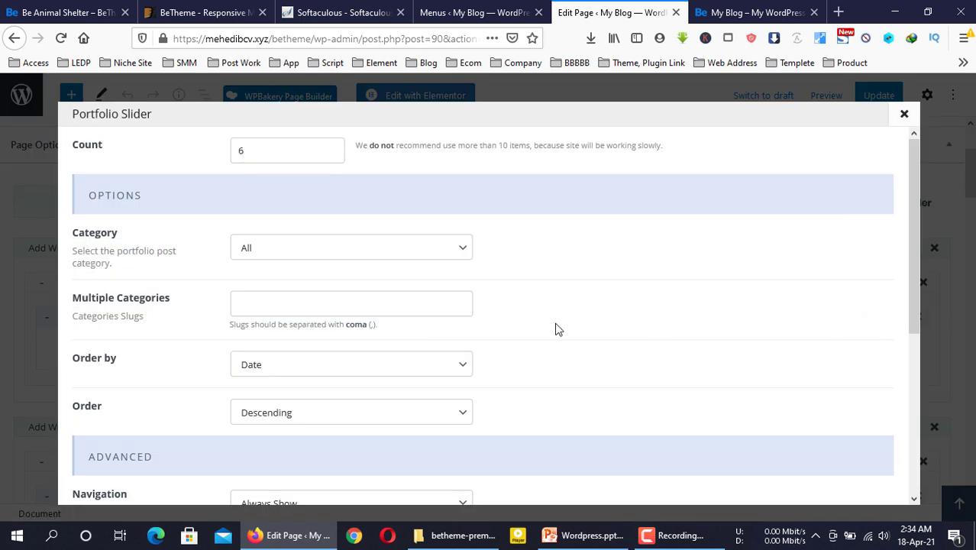
scroll(345, 251, "down", 4)
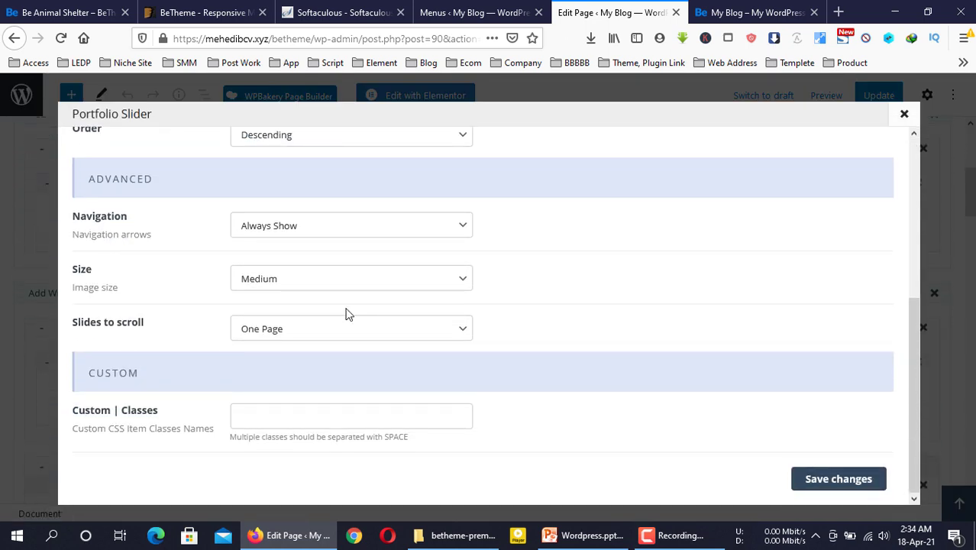
scroll(272, 273, "up", 4)
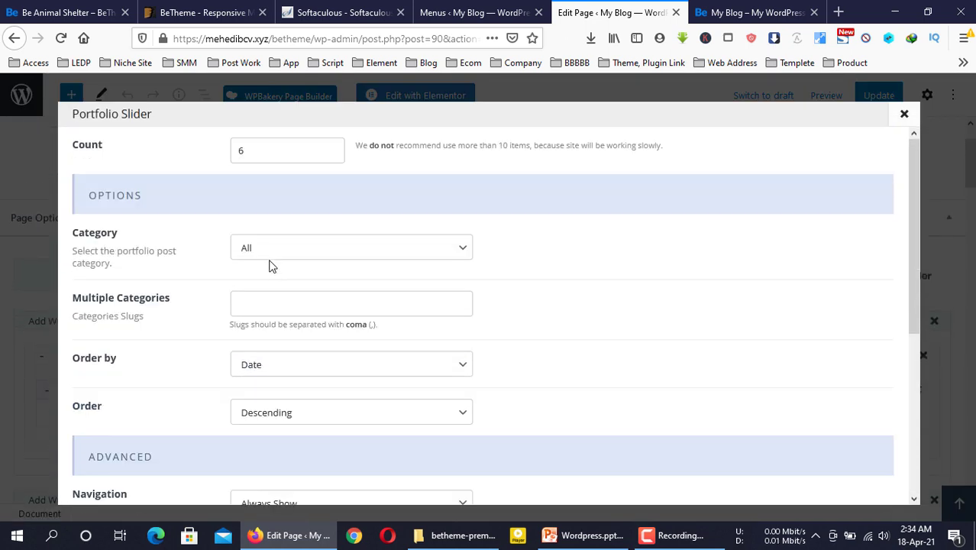
left_click(290, 147)
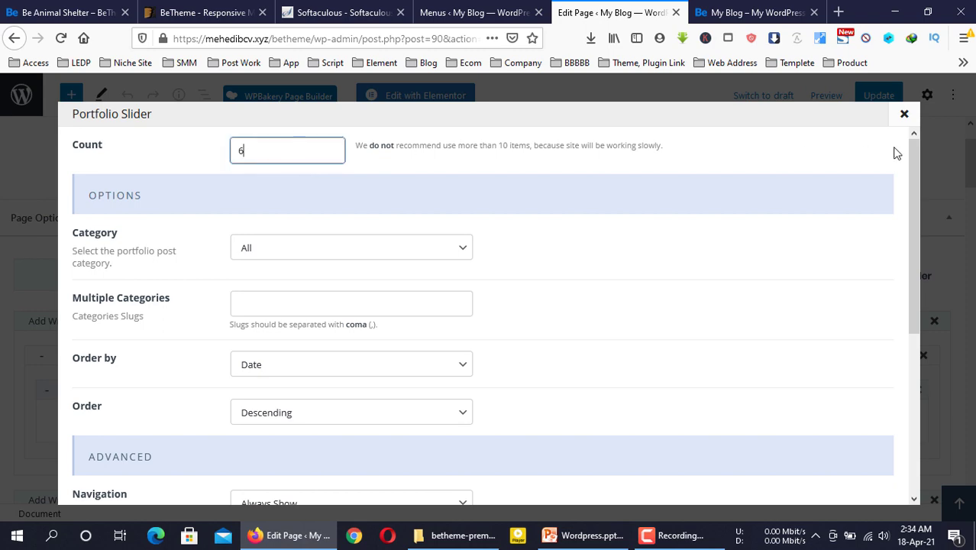
left_click(905, 116)
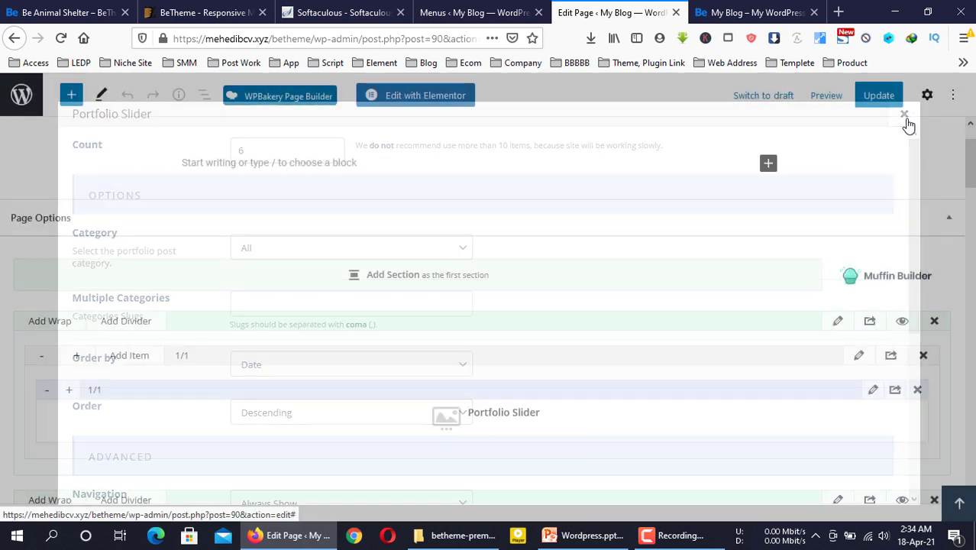
Scroll the live homepage down to the 'Few steps for a new home' section
left_click(752, 12)
scroll(611, 357, "down", 4)
scroll(613, 378, "down", 3)
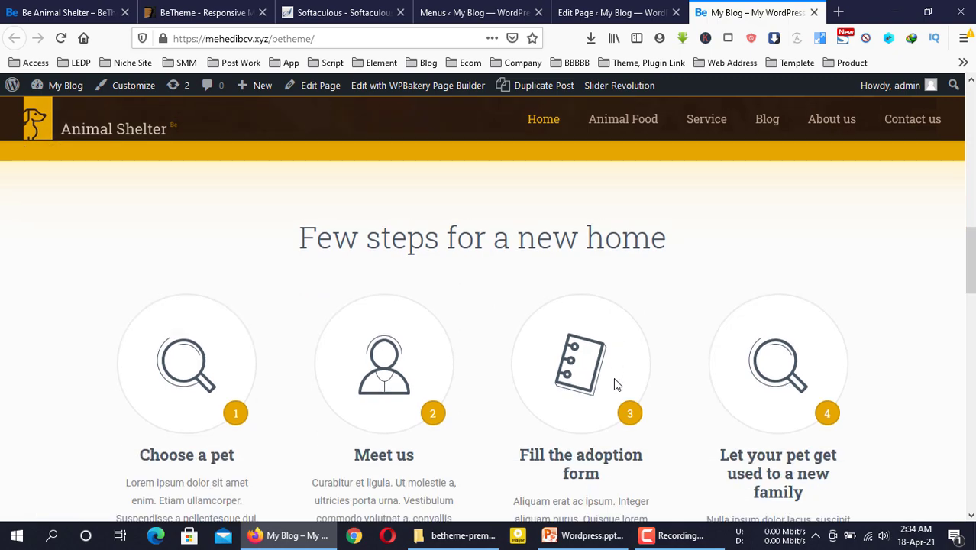
scroll(613, 377, "up", 3)
left_click(603, 12)
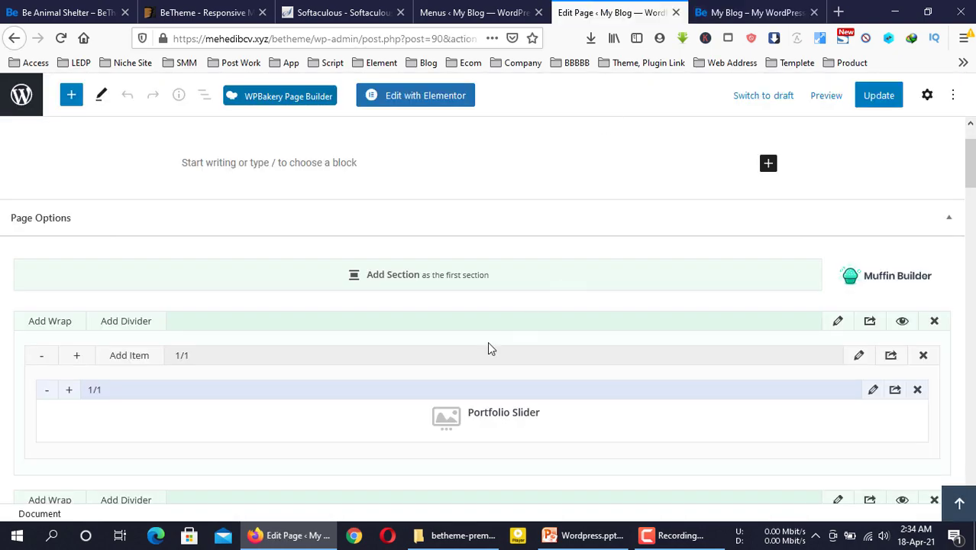
left_click(860, 357)
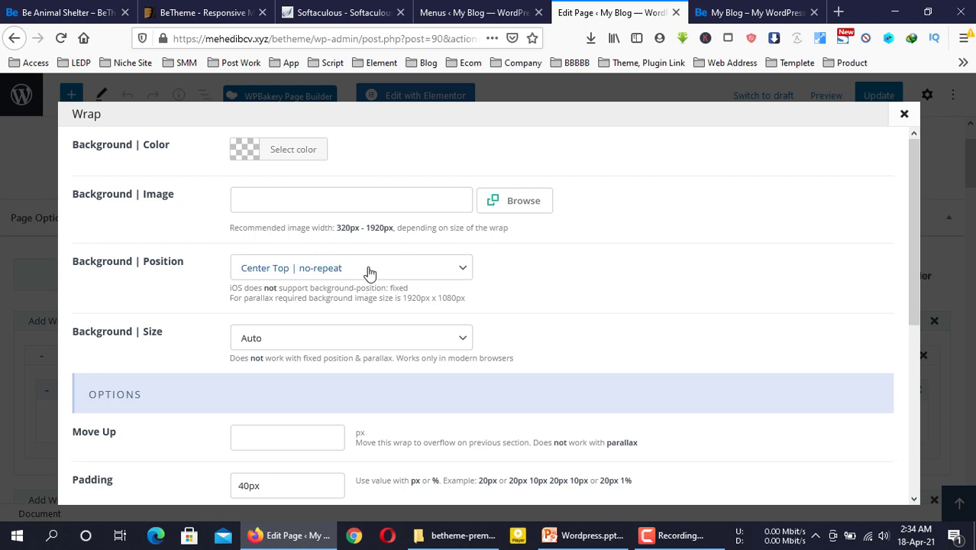
scroll(370, 272, "down", 5)
scroll(369, 272, "up", 5)
left_click(905, 114)
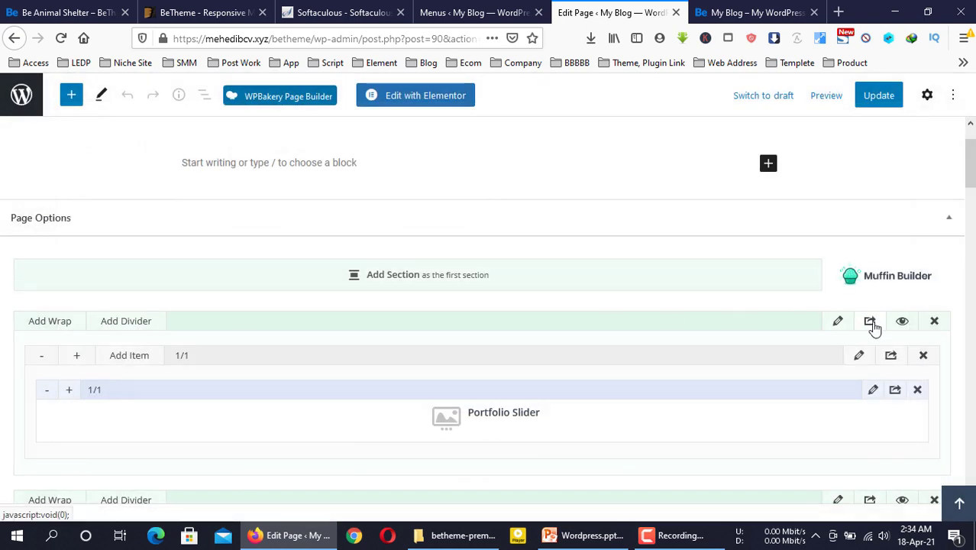
left_click(838, 322)
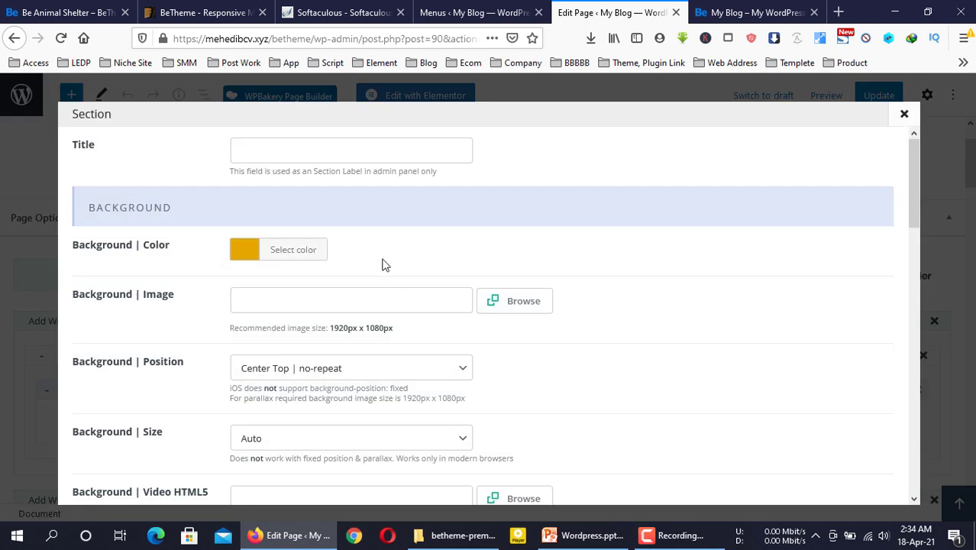
scroll(386, 265, "down", 10)
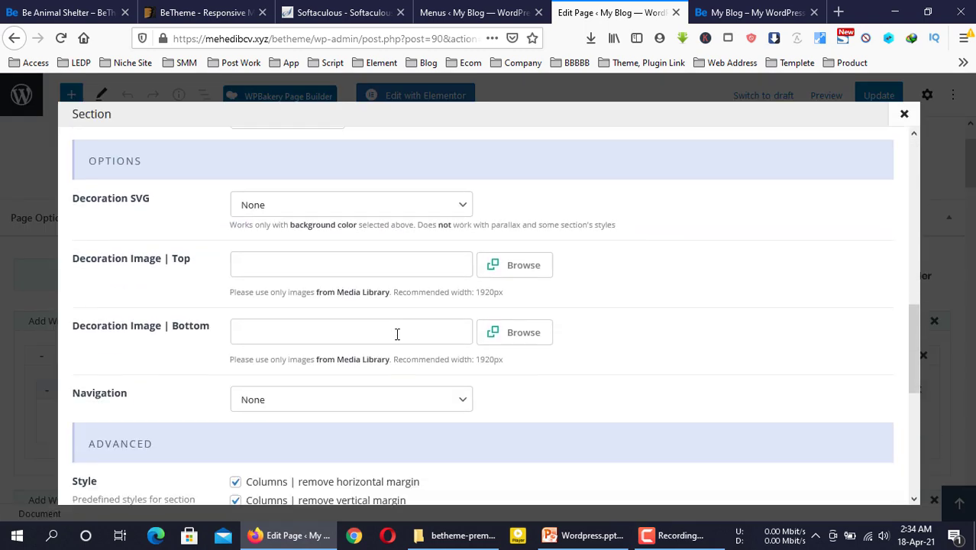
scroll(397, 336, "down", 5)
scroll(397, 338, "down", 4)
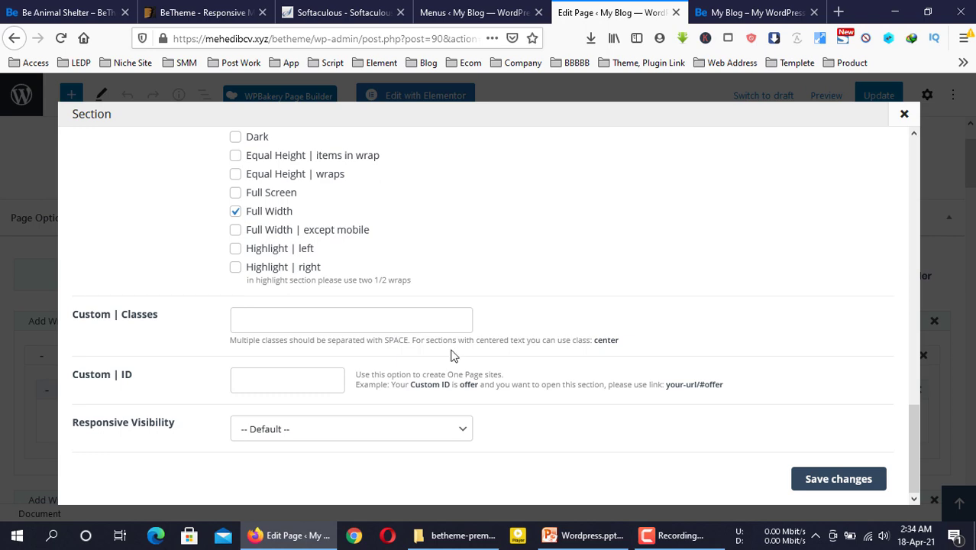
scroll(488, 357, "up", 15)
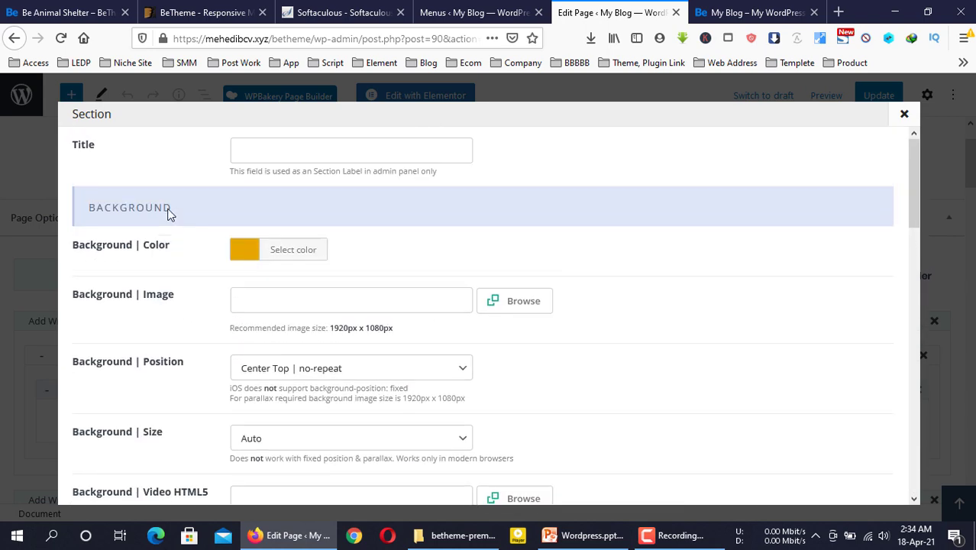
Advance the live homepage's pet carousel six times with its next arrow, then return to Menus admin
left_click(718, 11)
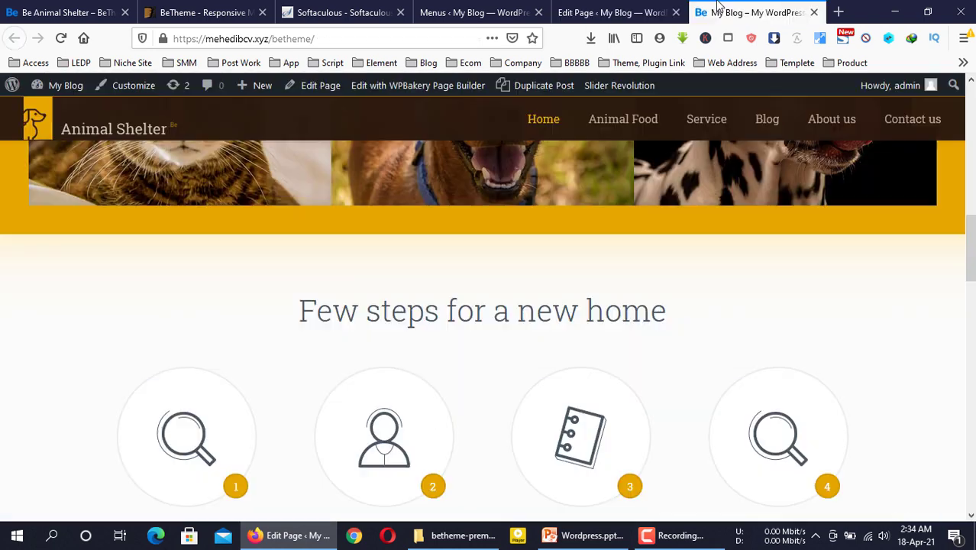
scroll(279, 256, "down", 5)
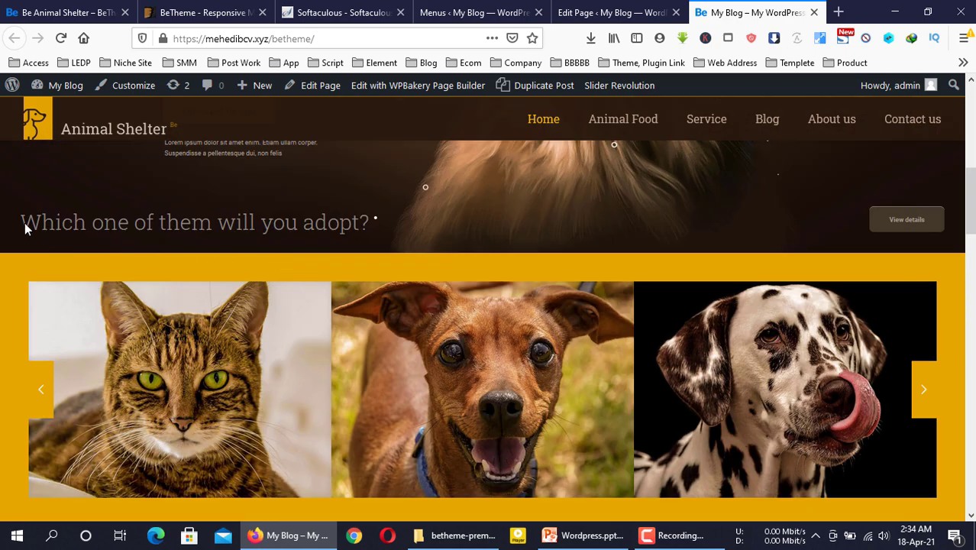
scroll(321, 238, "up", 5)
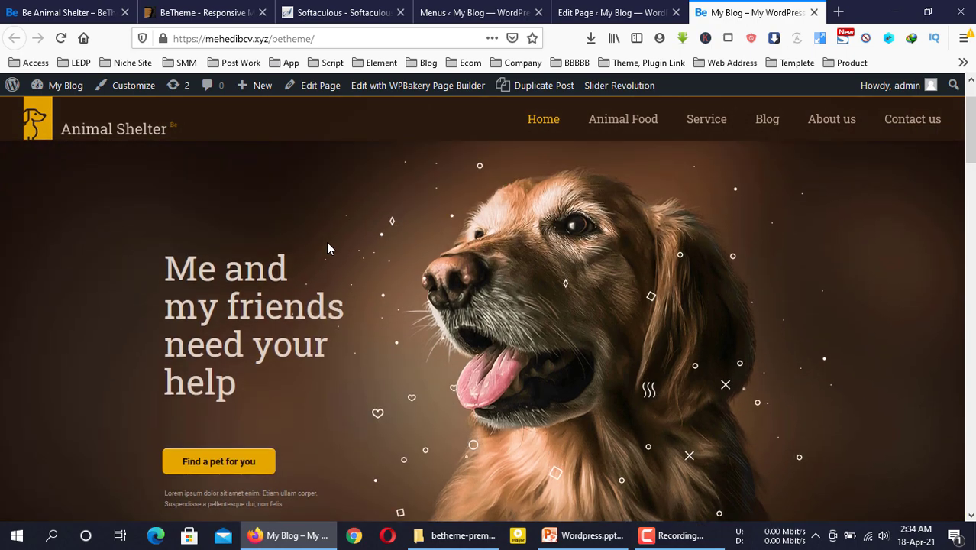
scroll(909, 346, "down", 3)
scroll(286, 364, "down", 3)
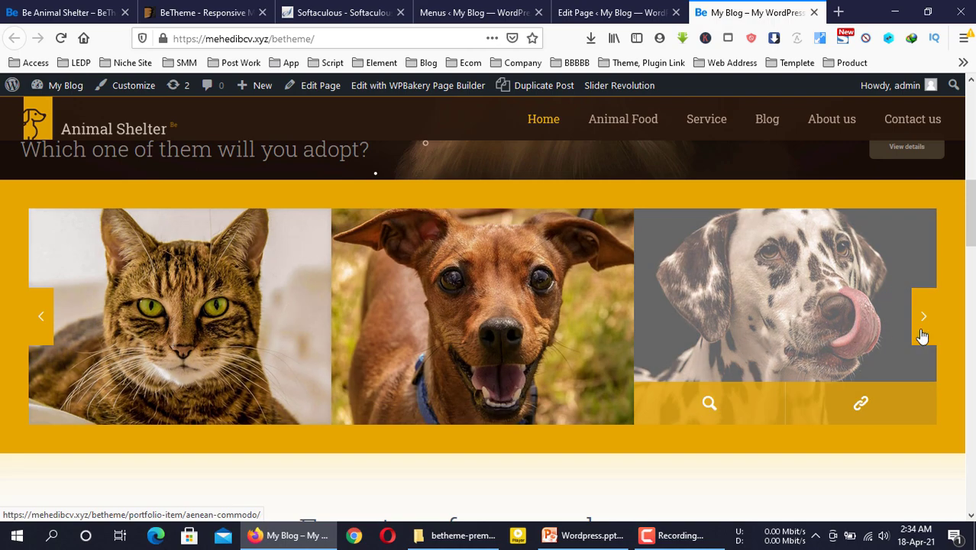
left_click(923, 333)
left_click(929, 330)
left_click(931, 332)
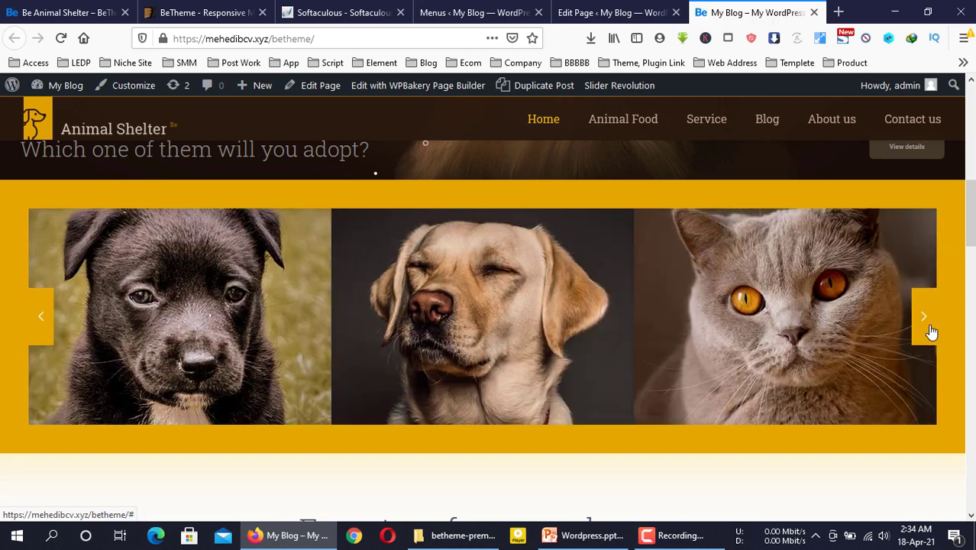
left_click(930, 332)
left_click(930, 332)
left_click(928, 331)
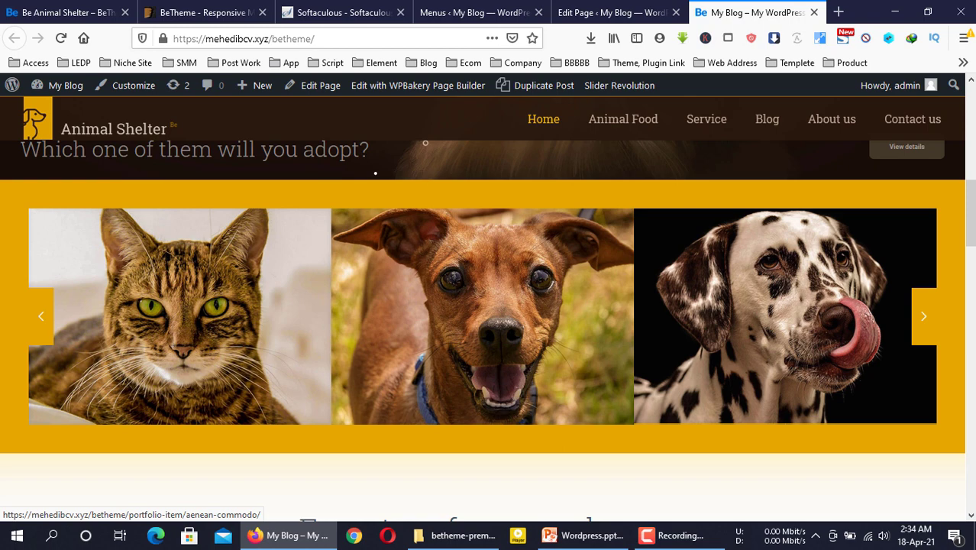
left_click(480, 8)
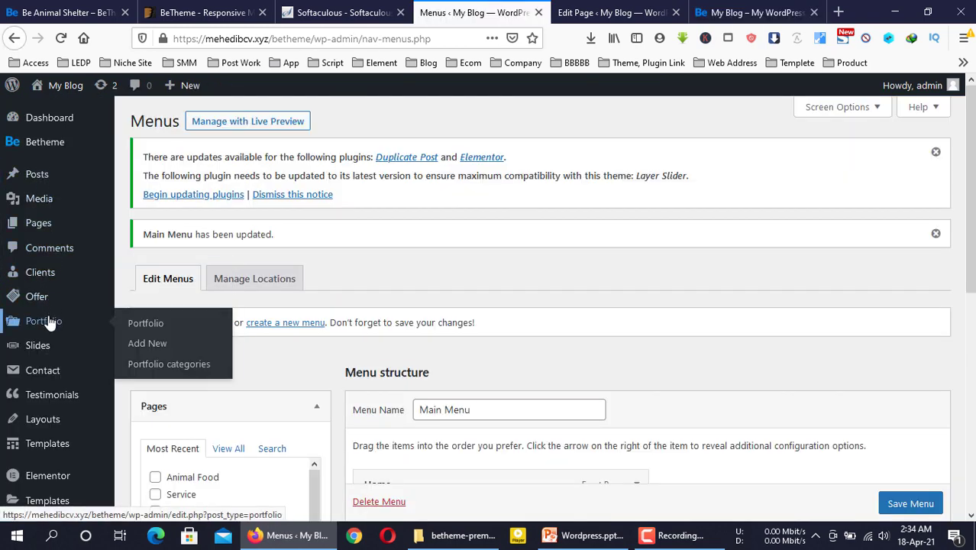
Open the Portfolio items list in the admin and browse it alongside the editor and homepage
left_click(47, 320)
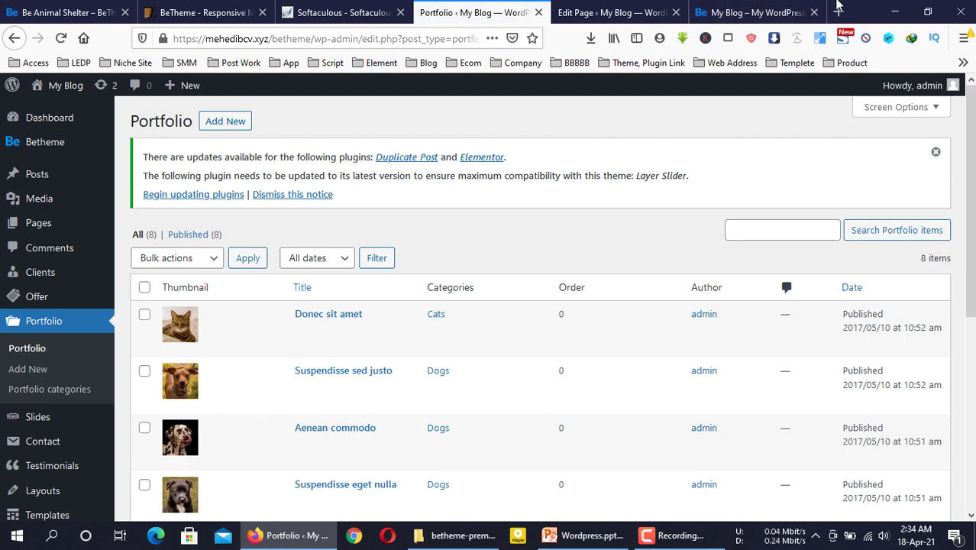
left_click(756, 12)
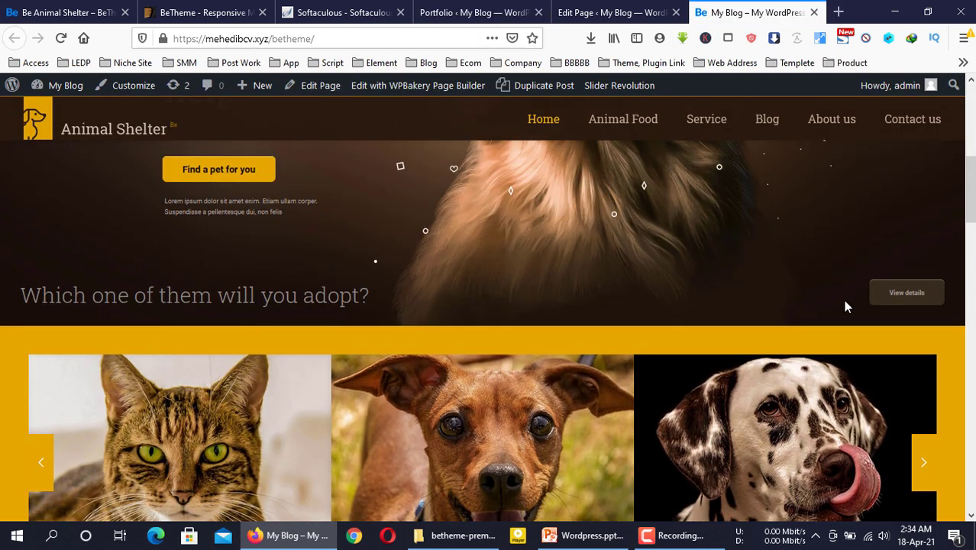
scroll(461, 259, "up", 3)
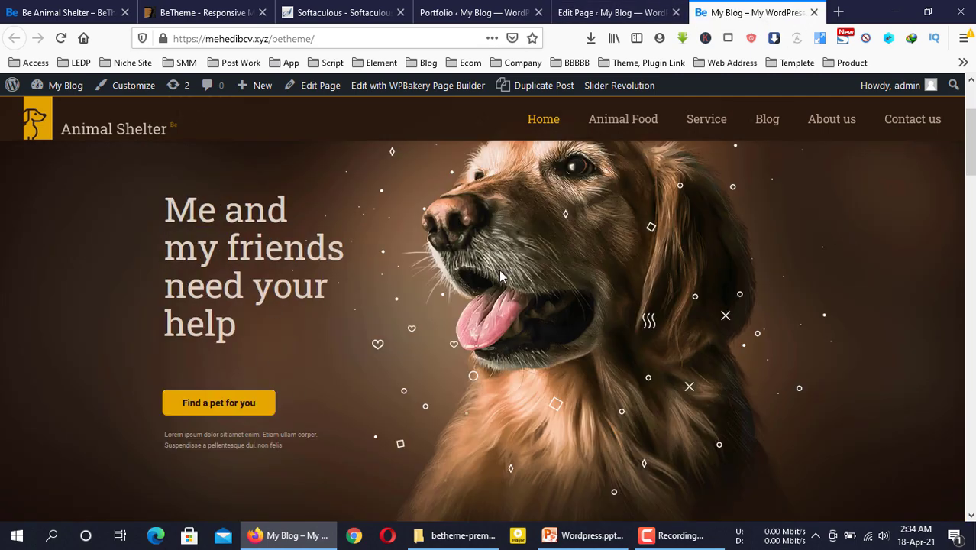
left_click(604, 13)
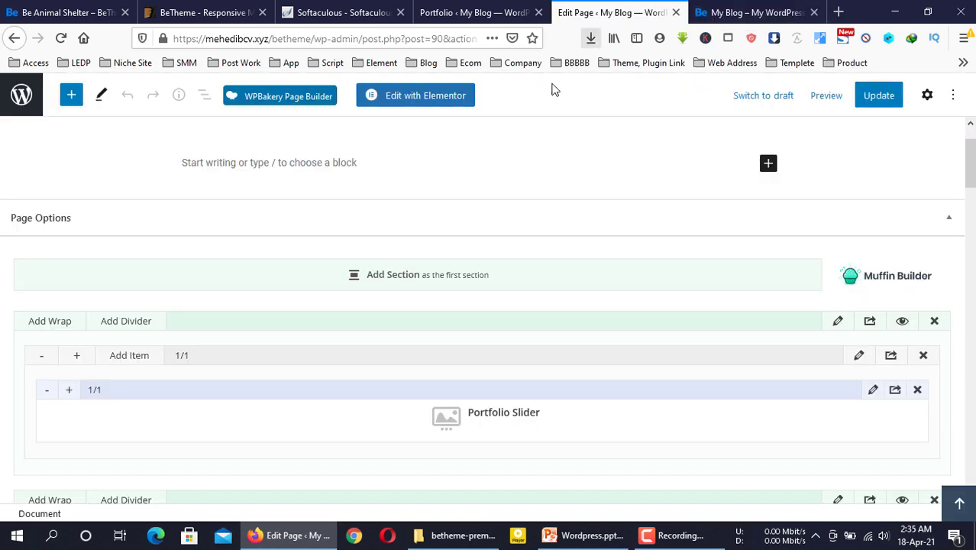
left_click(501, 12)
scroll(268, 397, "down", 5)
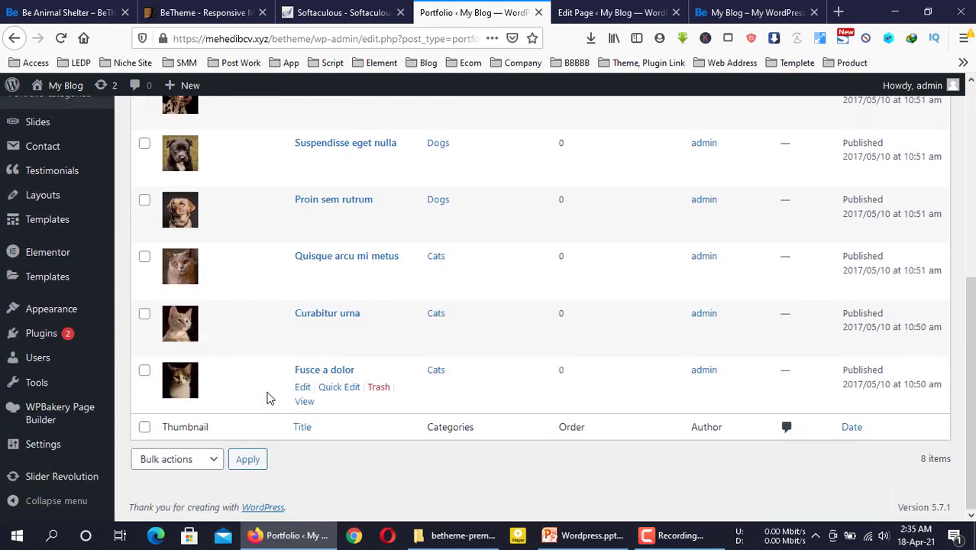
scroll(268, 398, "up", 5)
Compare the editor with the live homepage's 'Few steps for a new home' heading
left_click(752, 12)
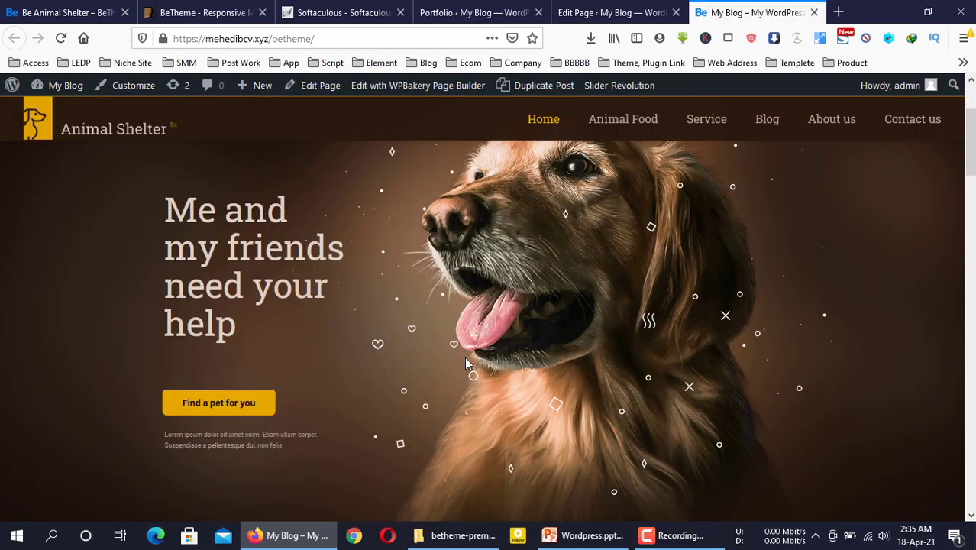
scroll(466, 363, "down", 5)
left_click(611, 12)
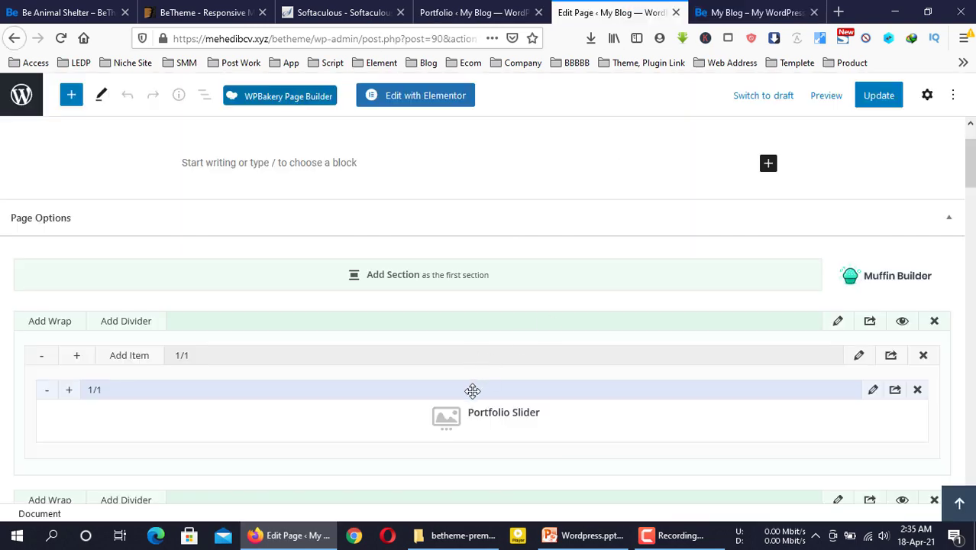
scroll(458, 343, "down", 2)
scroll(419, 283, "down", 3)
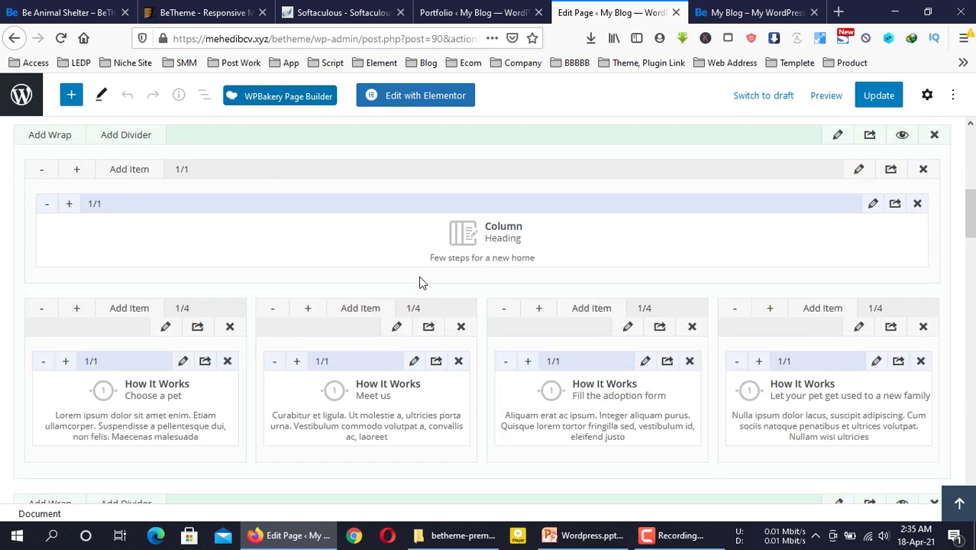
left_click(752, 12)
scroll(447, 381, "down", 5)
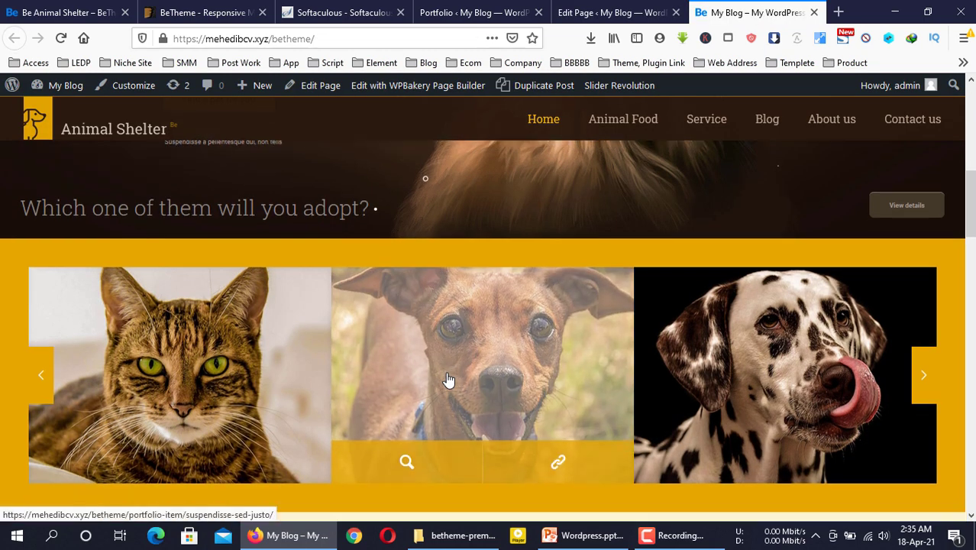
left_click_drag(334, 238, 661, 235)
left_click(751, 238)
Compare the live 'Choose a pet' and 'Meet us' steps with their builder items in the editor
left_click_drag(632, 397, 310, 237)
left_click(309, 237)
left_click(617, 13)
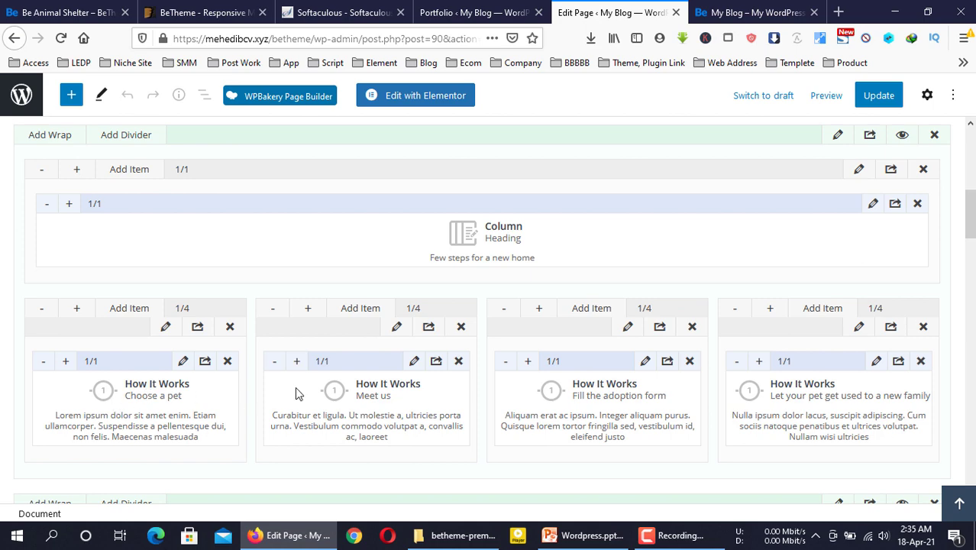
left_click(752, 12)
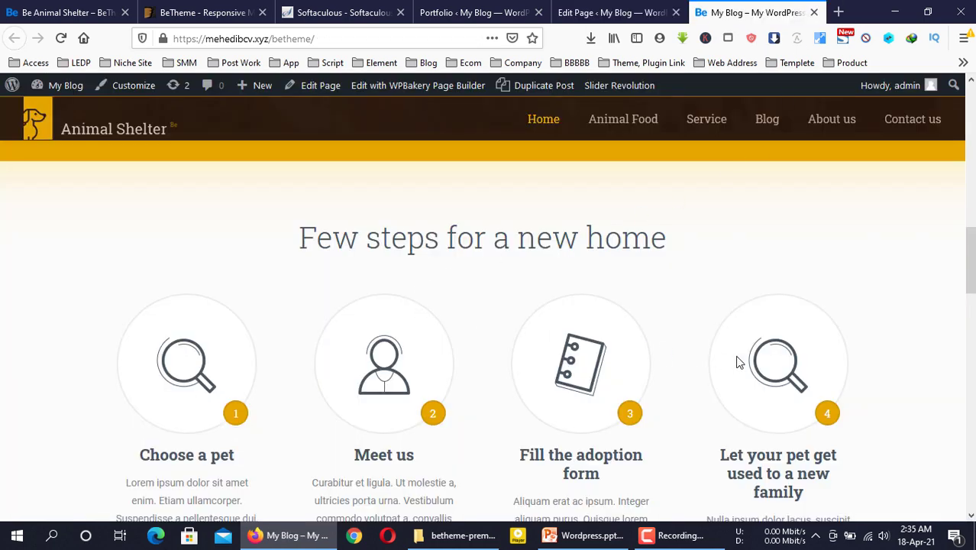
scroll(498, 375, "down", 6)
left_click(603, 12)
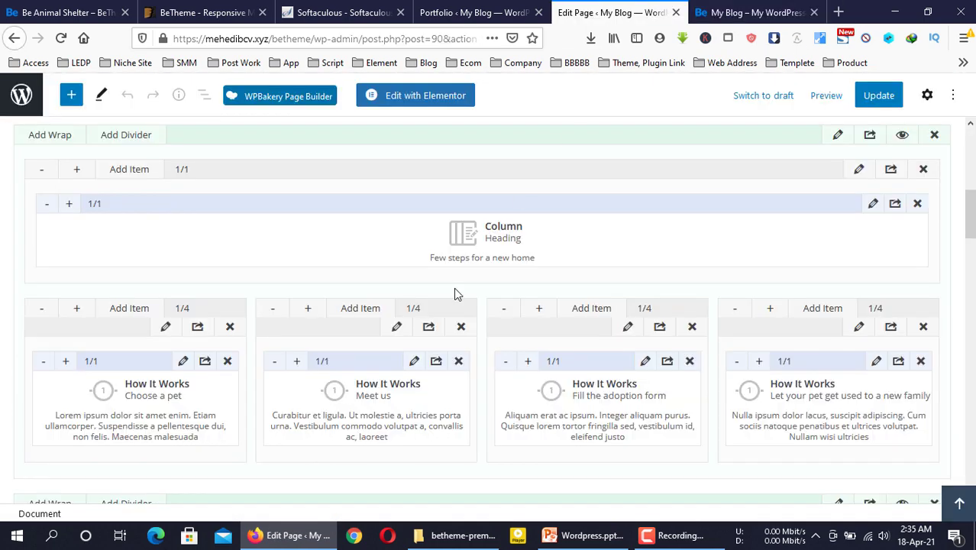
scroll(454, 287, "down", 6)
scroll(401, 294, "up", 2)
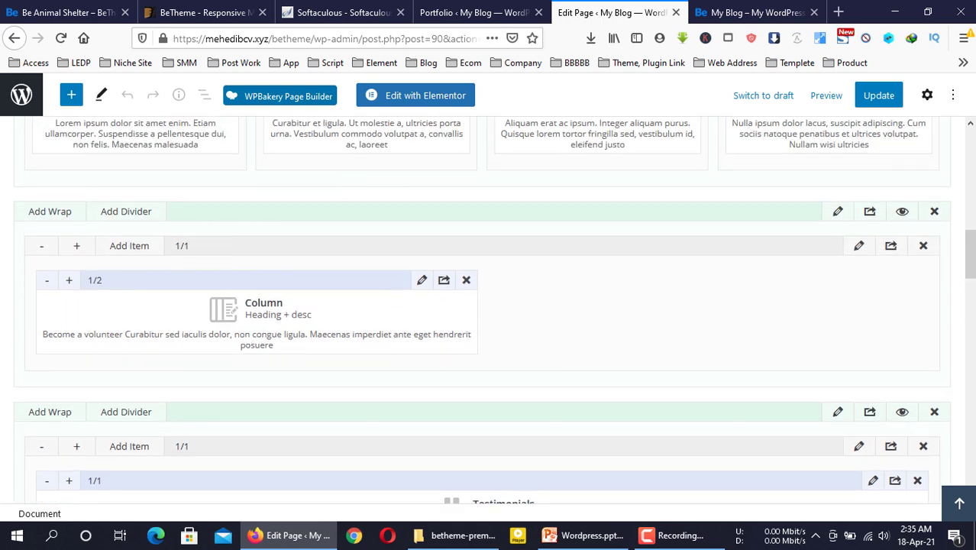
Locate the 'Become a volunteer' heading live, then scroll the editor to its Column item
left_click(752, 12)
scroll(229, 378, "down", 3)
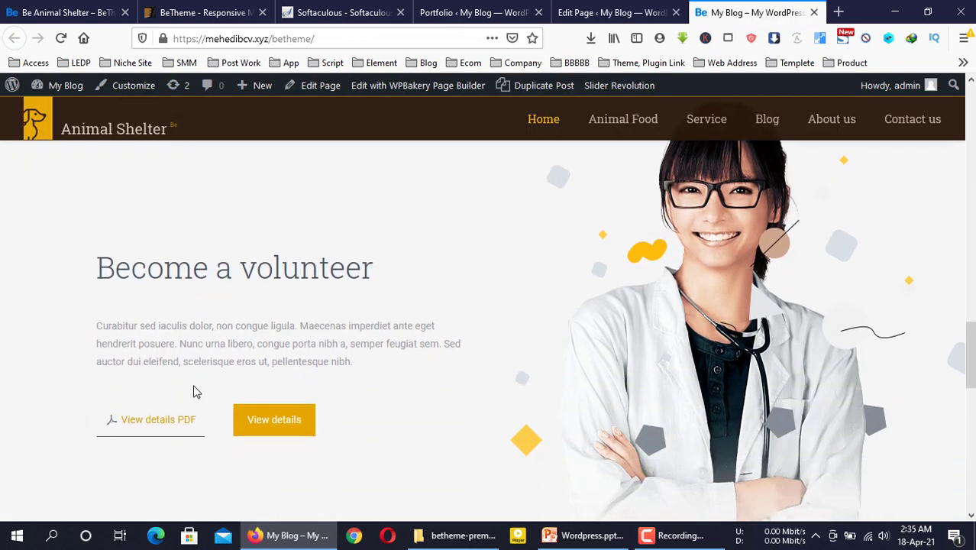
double_click(343, 269)
left_click(343, 268)
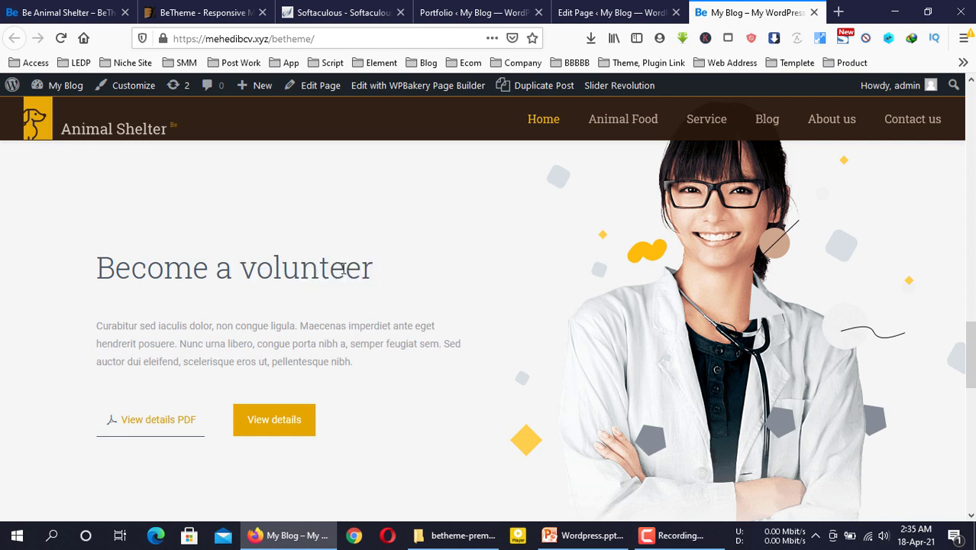
left_click(579, 10)
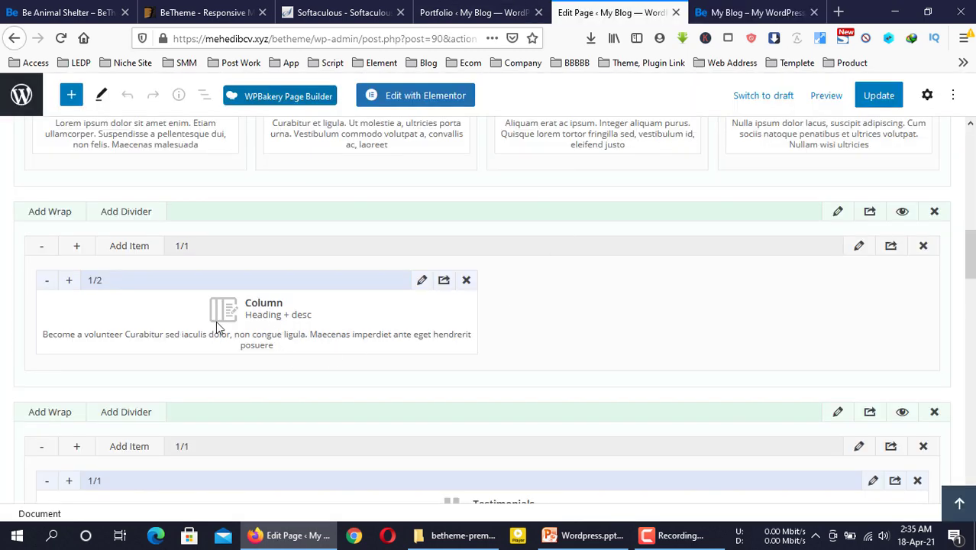
scroll(249, 319, "down", 2)
scroll(249, 320, "up", 2)
left_click(859, 247)
scroll(541, 281, "down", 4)
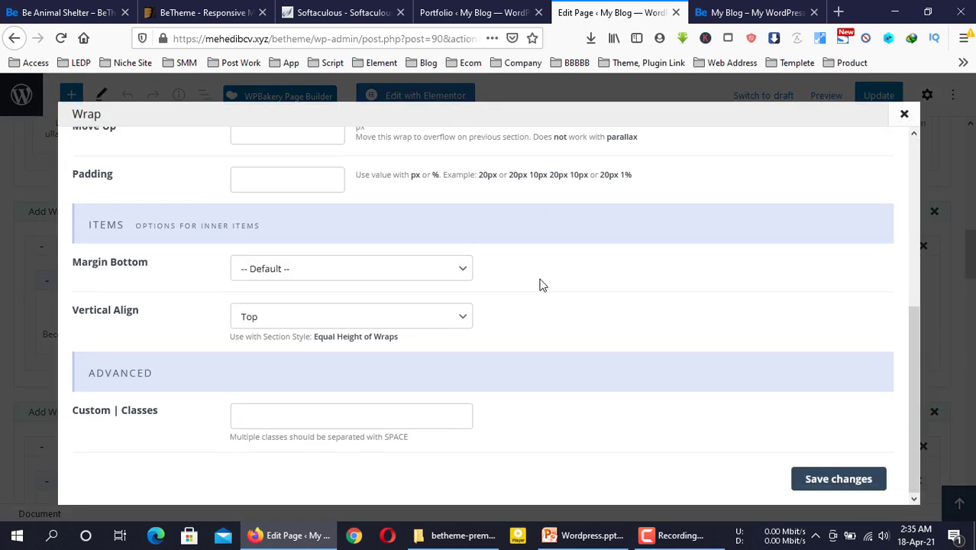
scroll(542, 284, "up", 5)
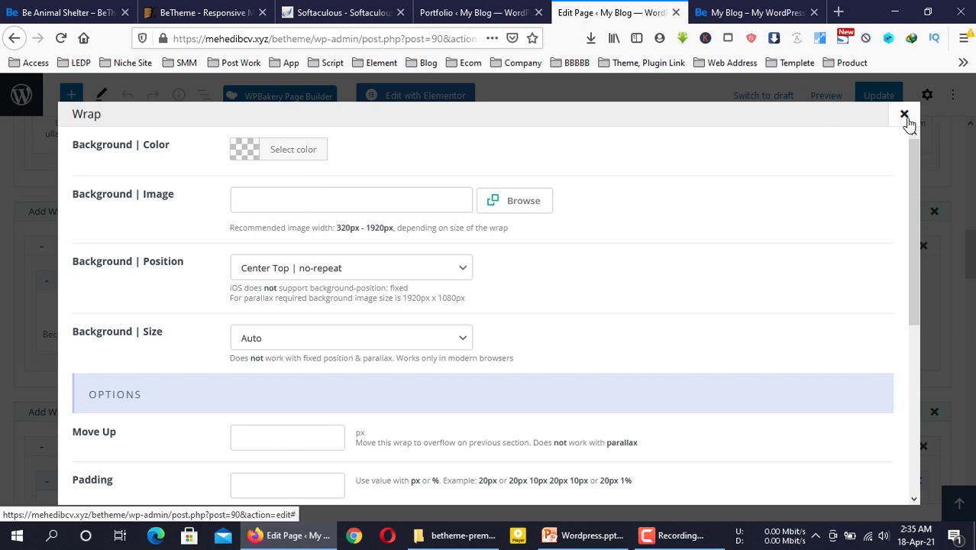
left_click(904, 114)
left_click(422, 281)
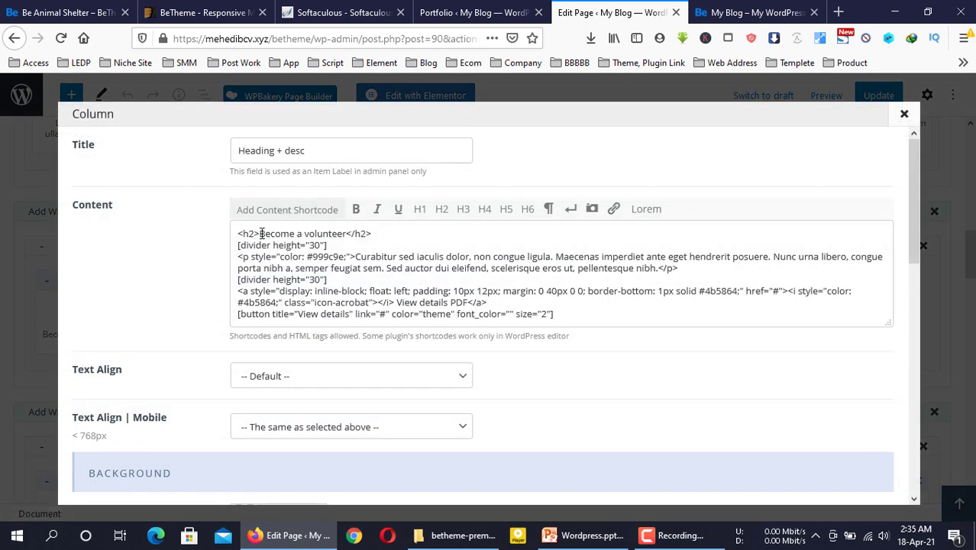
left_click_drag(261, 233, 348, 234)
scroll(374, 273, "down", 8)
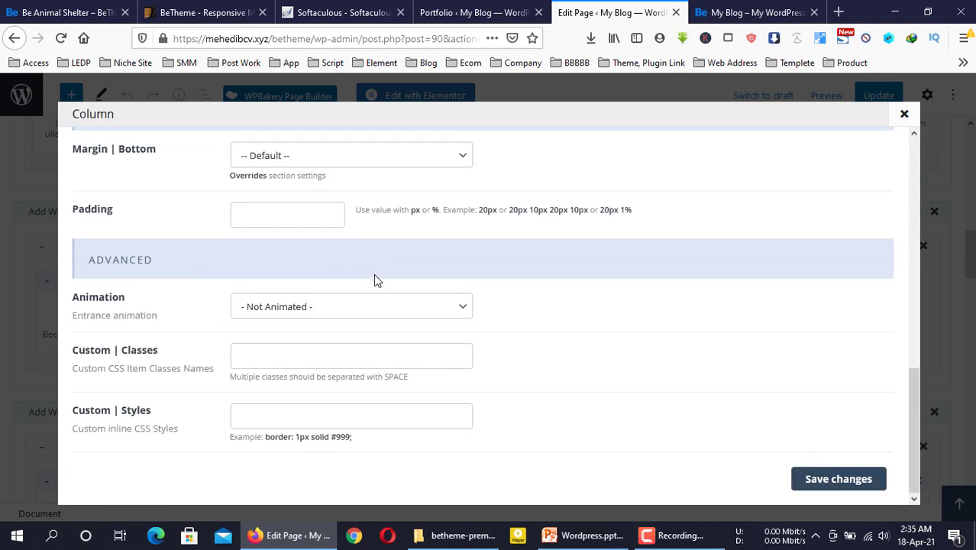
scroll(374, 276, "up", 8)
left_click(488, 291)
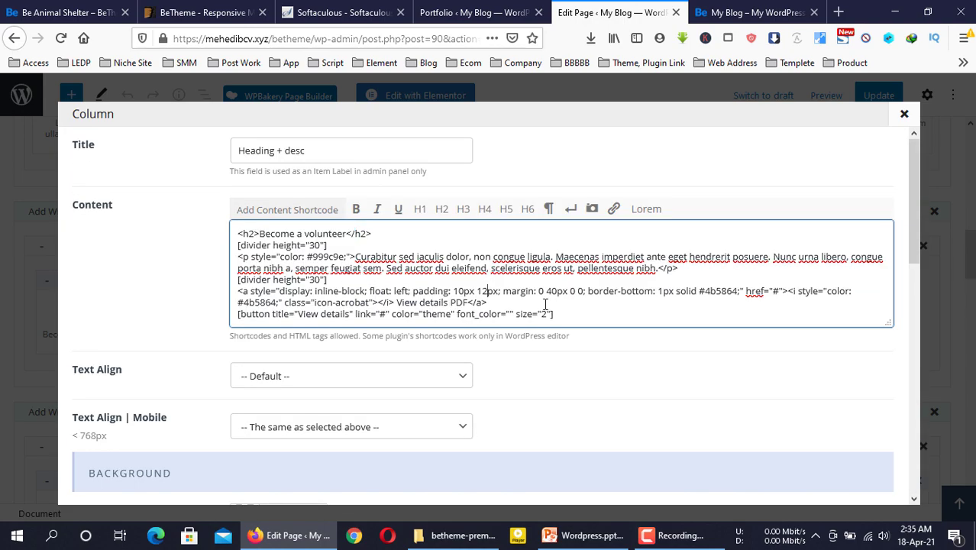
scroll(572, 339, "down", 3)
scroll(570, 338, "up", 3)
left_click(905, 116)
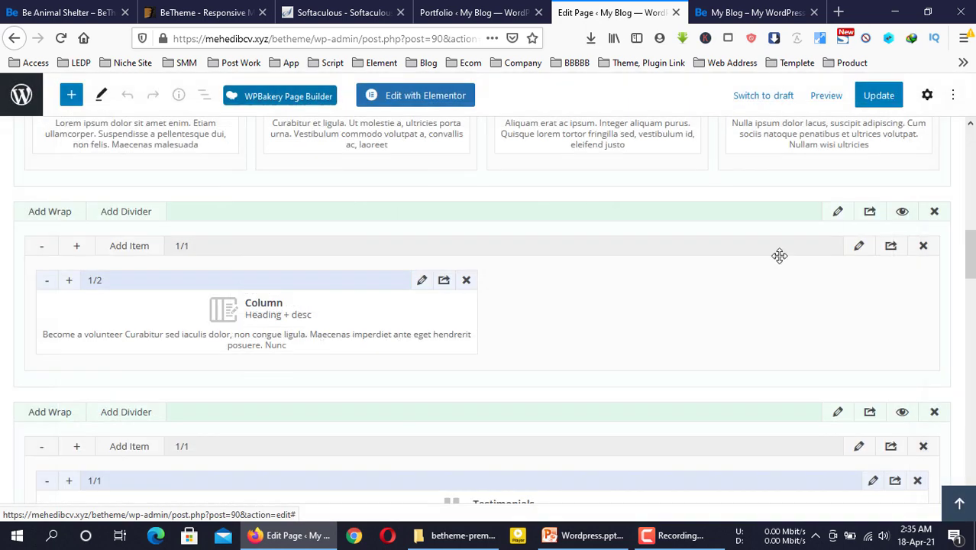
left_click(833, 219)
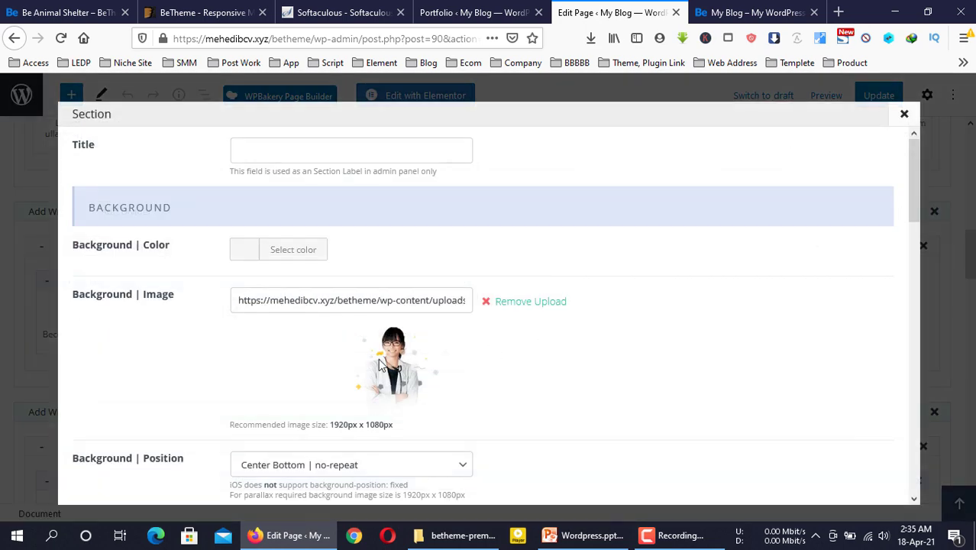
left_click(699, 9)
left_click(649, 10)
left_click(903, 116)
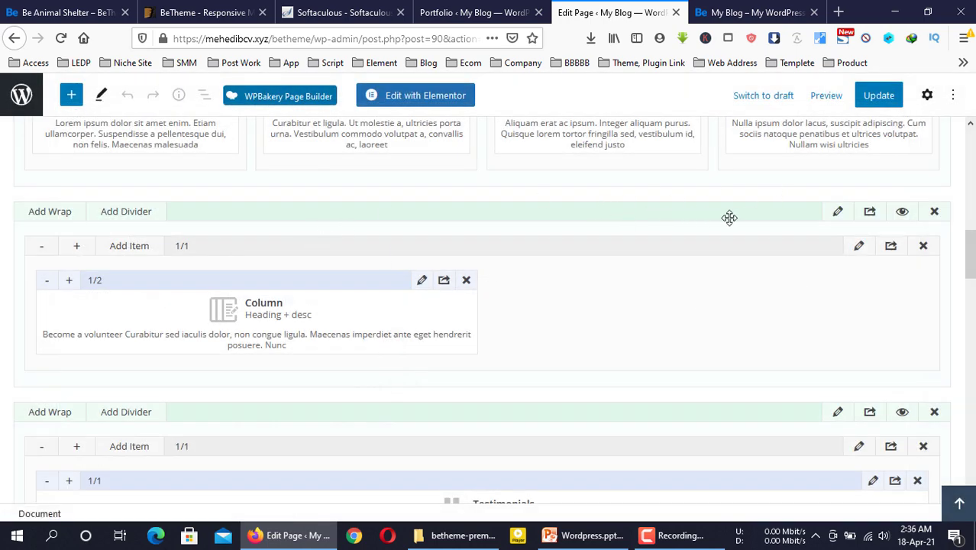
Swipe the live site's testimonial slider to the next testimonial and compare with the editor
scroll(622, 336, "down", 3)
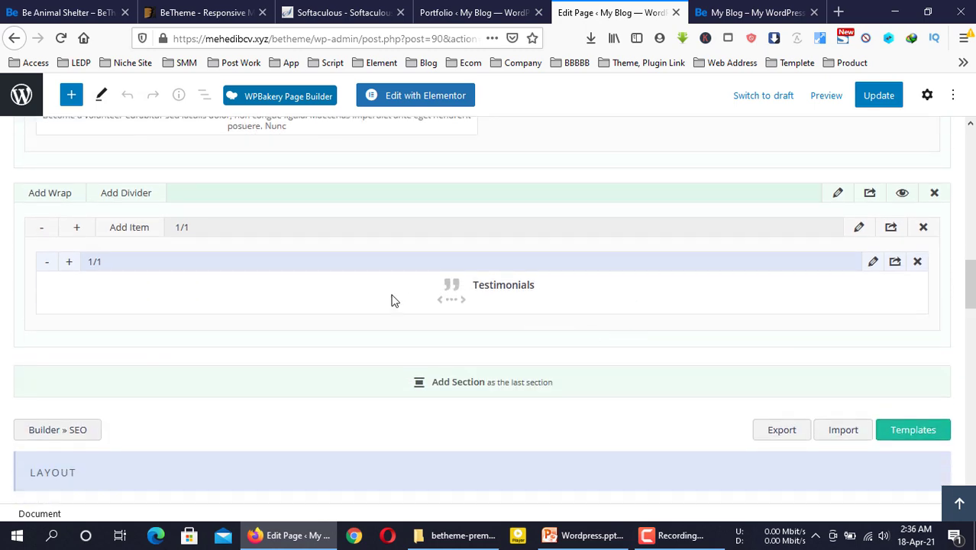
left_click(752, 12)
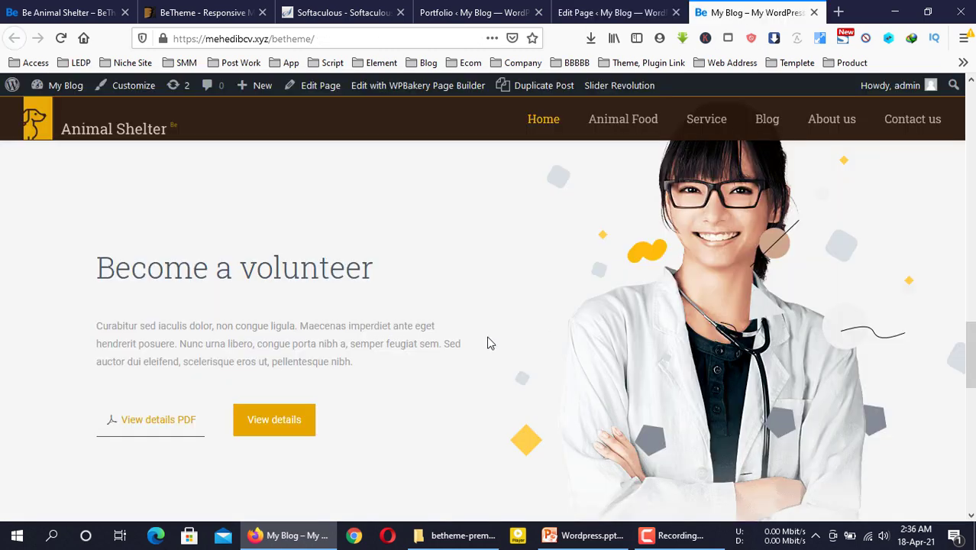
scroll(488, 342, "down", 5)
left_click_drag(354, 283, 743, 285)
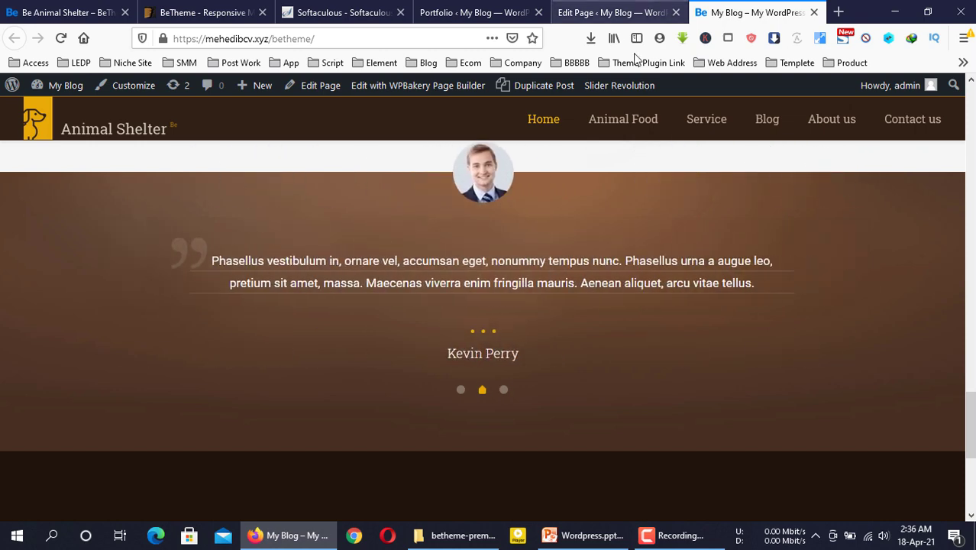
left_click(615, 12)
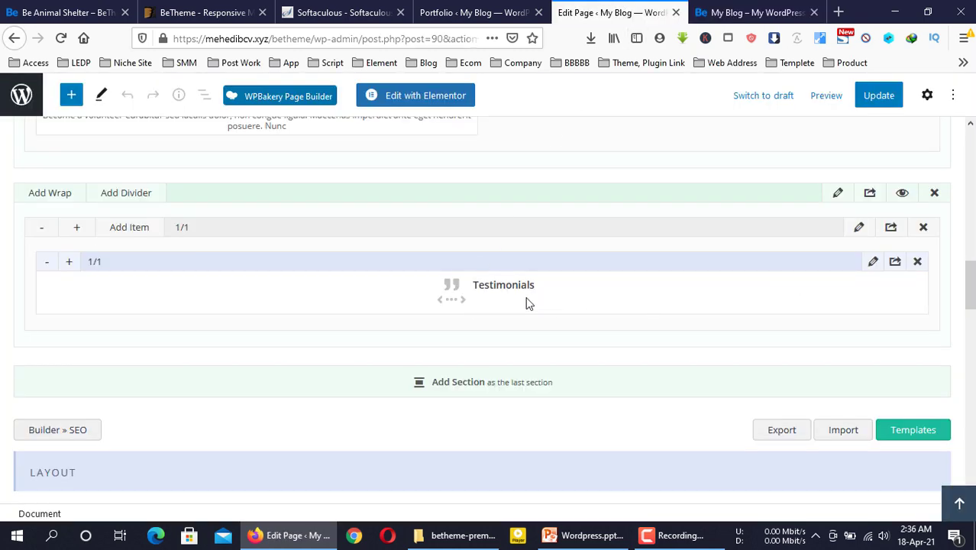
scroll(676, 295, "down", 2)
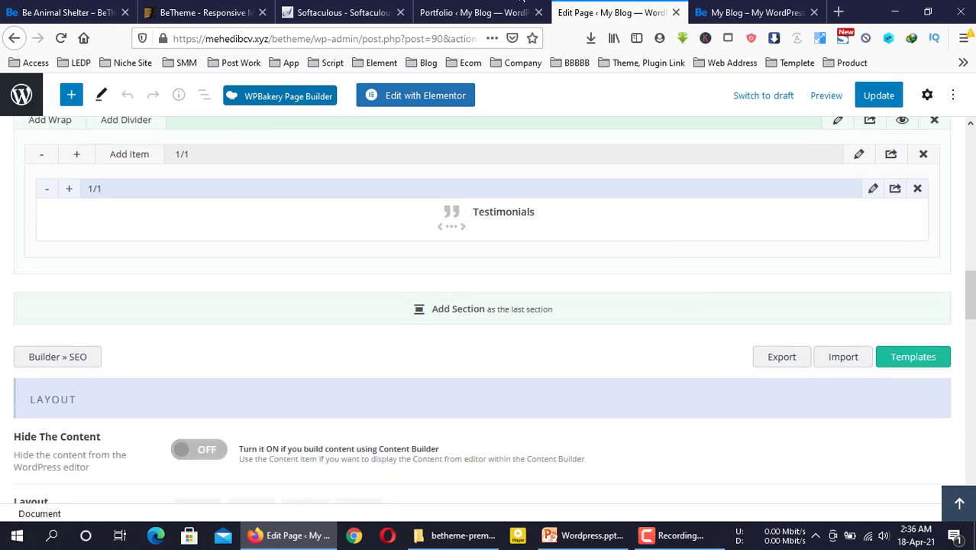
scroll(565, 196, "up", 2)
left_click(752, 13)
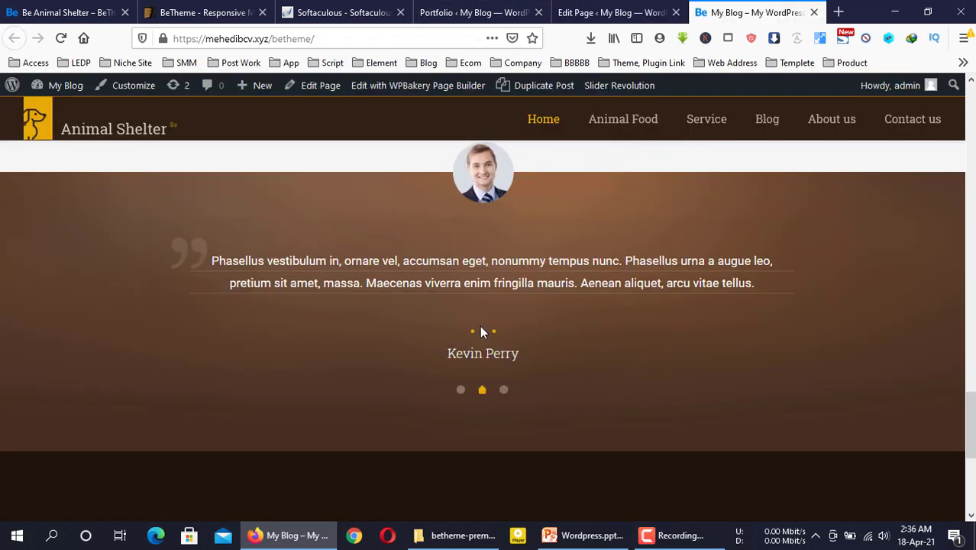
scroll(480, 326, "up", 2)
Open the admin Portfolio list, then the Testimonials list of three entries
left_click(462, 11)
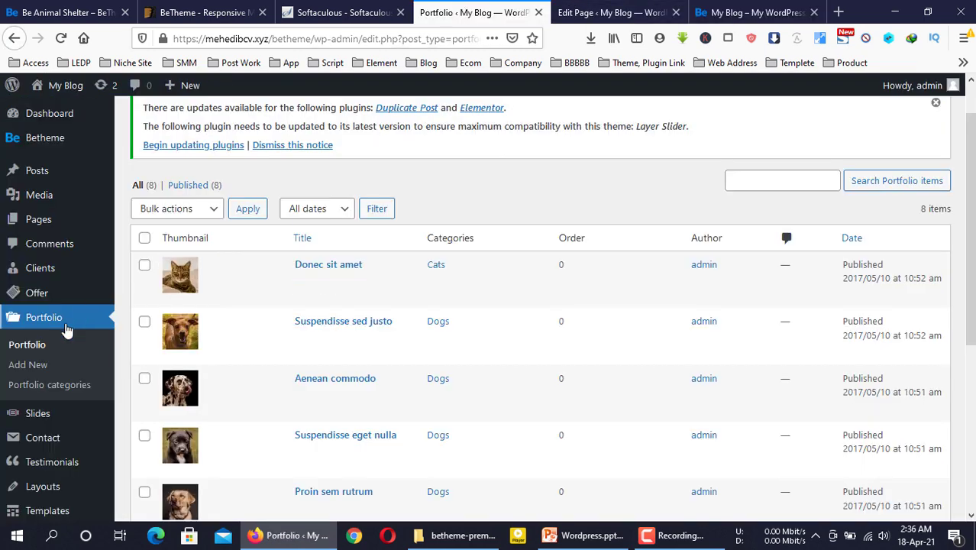
scroll(53, 207, "down", 5)
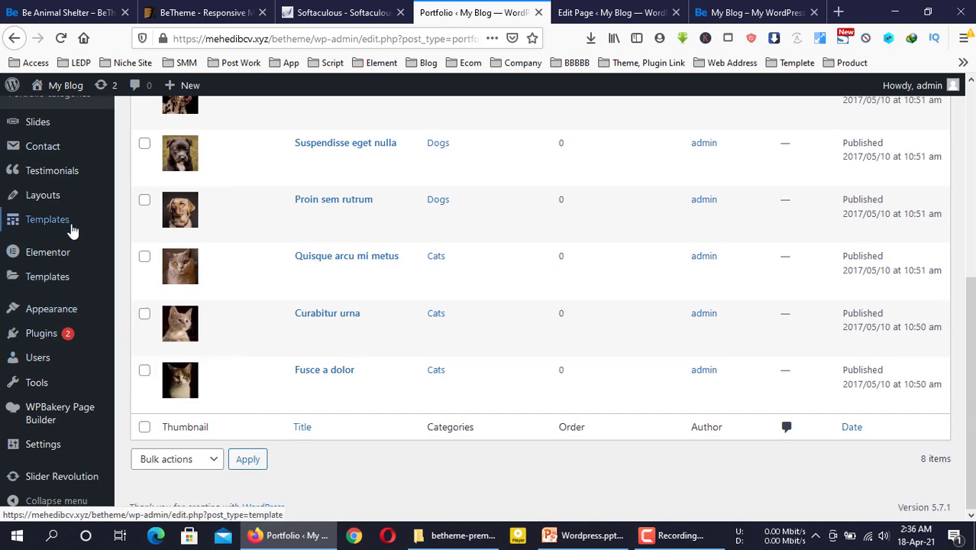
left_click(54, 172)
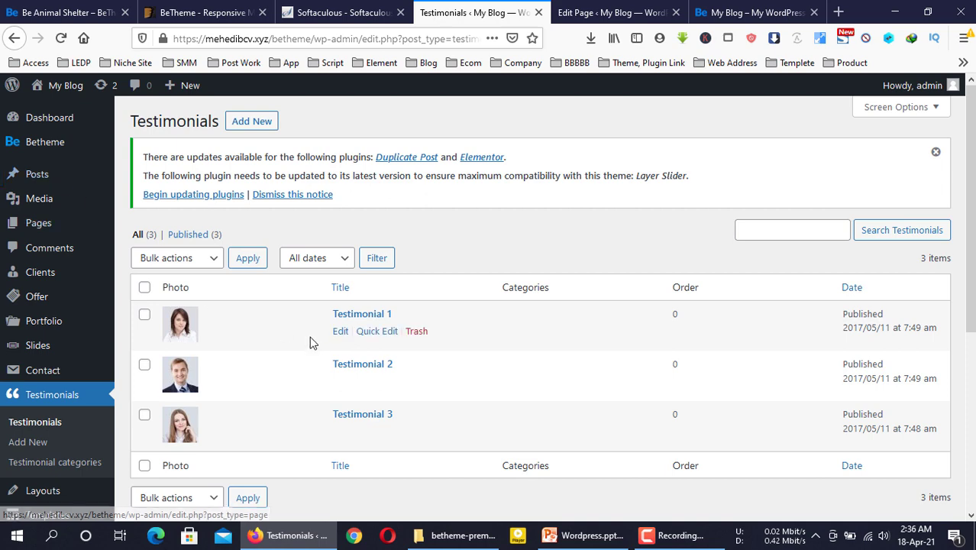
left_click(730, 8)
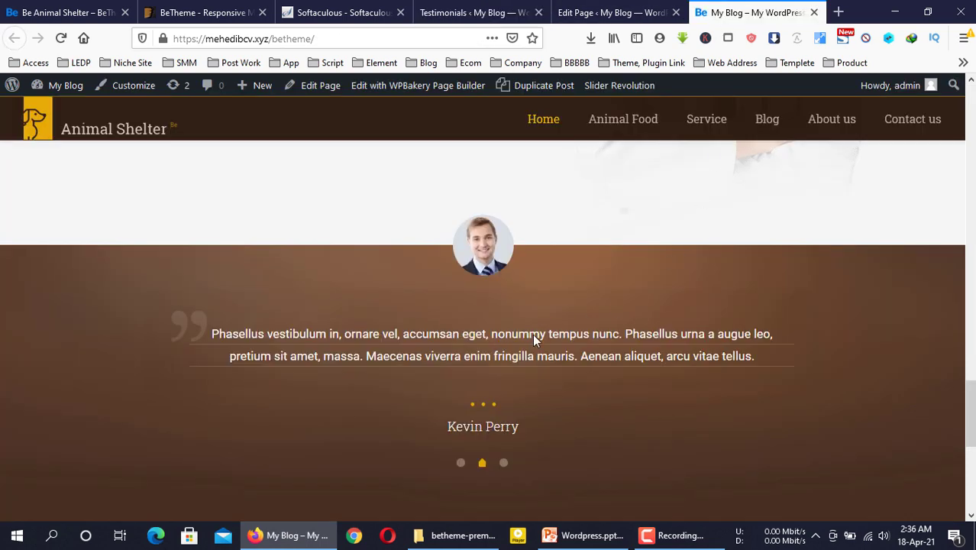
left_click(534, 11)
left_click(596, 12)
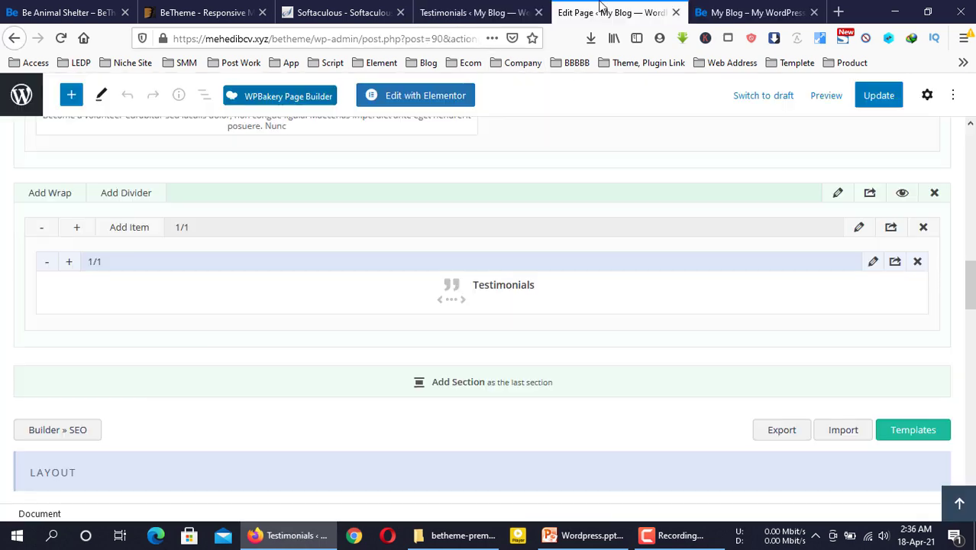
scroll(470, 431, "down", 3)
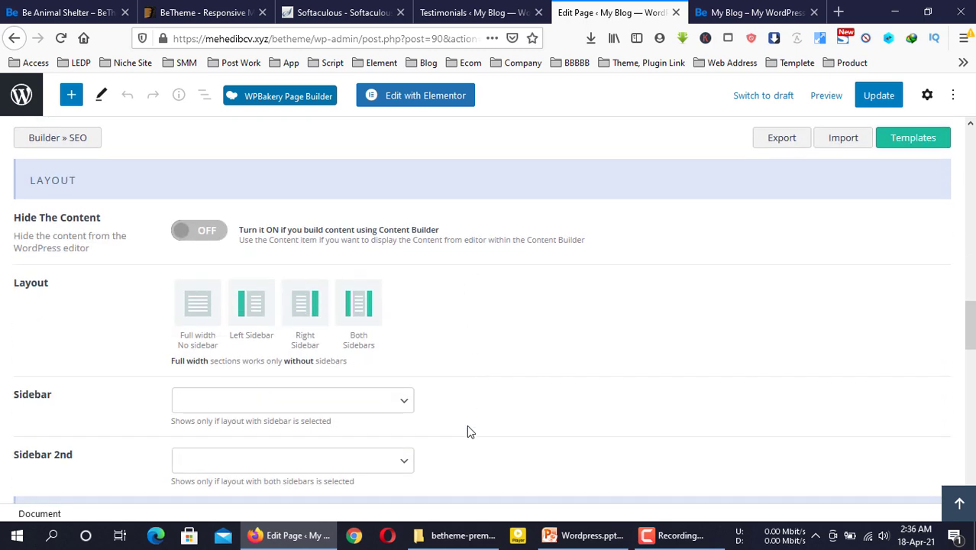
Review the live front page's slider, then scroll the editor down to the MEDIA options
left_click(733, 12)
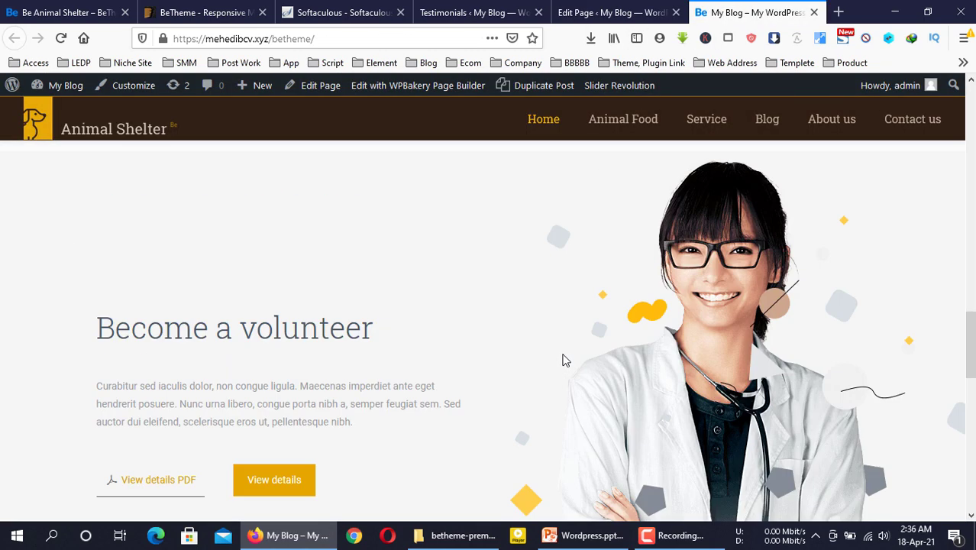
scroll(563, 360, "down", 5)
scroll(557, 362, "up", 20)
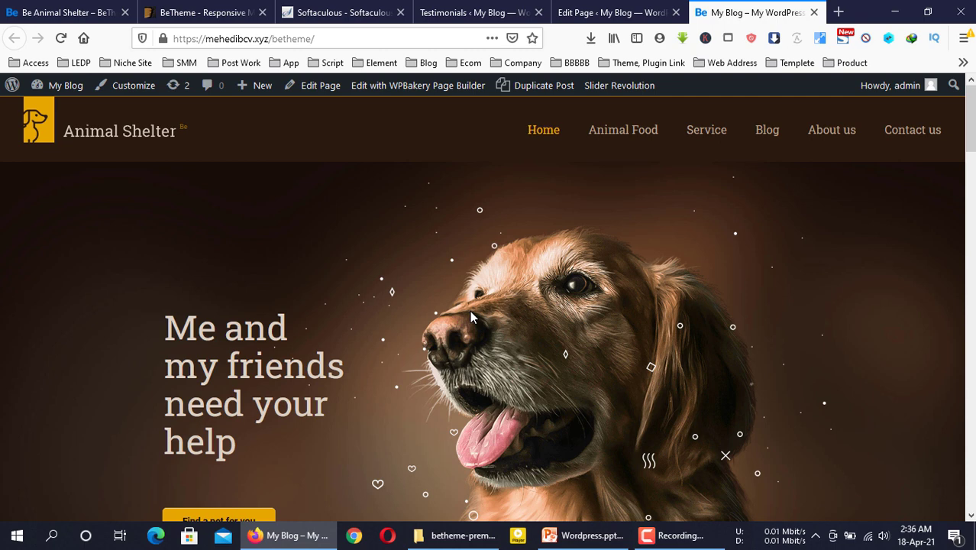
scroll(336, 282, "down", 2)
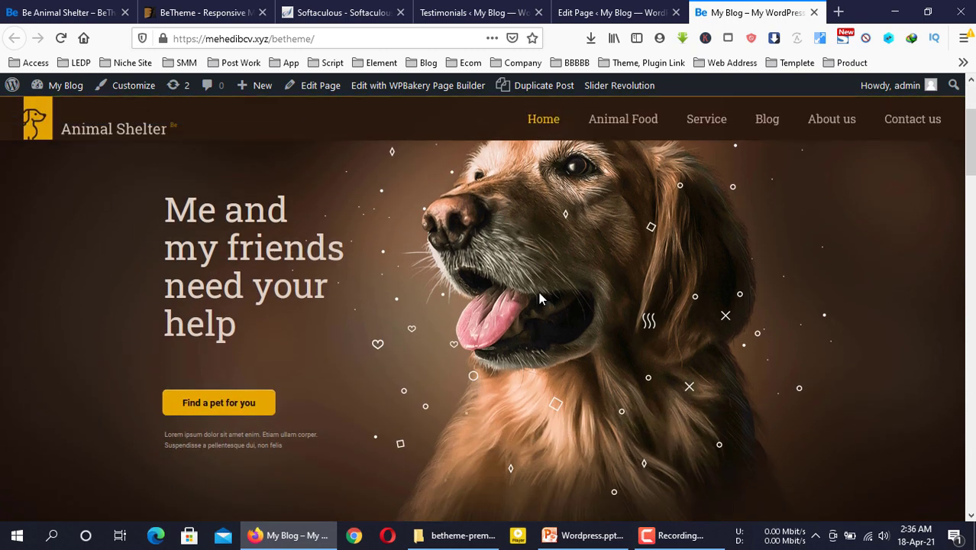
scroll(484, 345, "up", 1)
key("ctrl+shift+Tab")
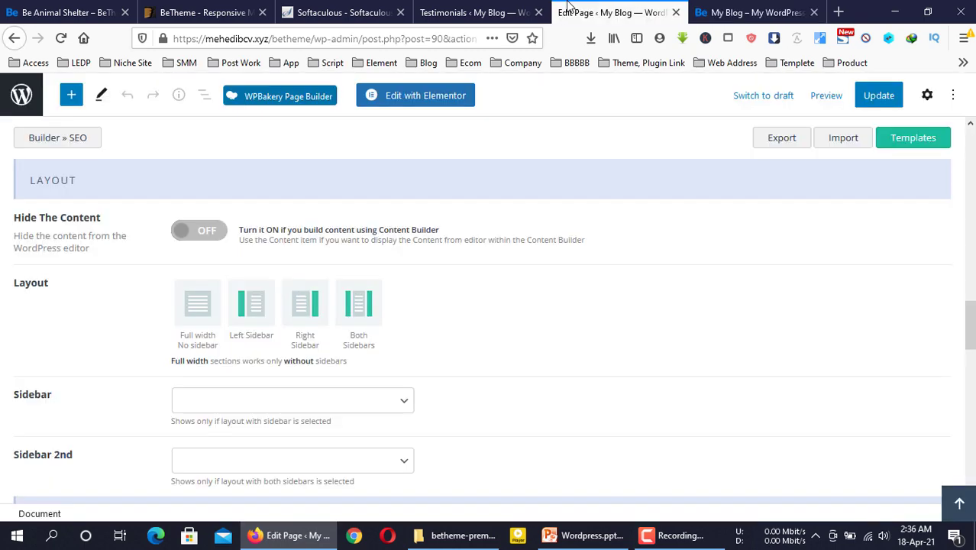
scroll(440, 322, "down", 1)
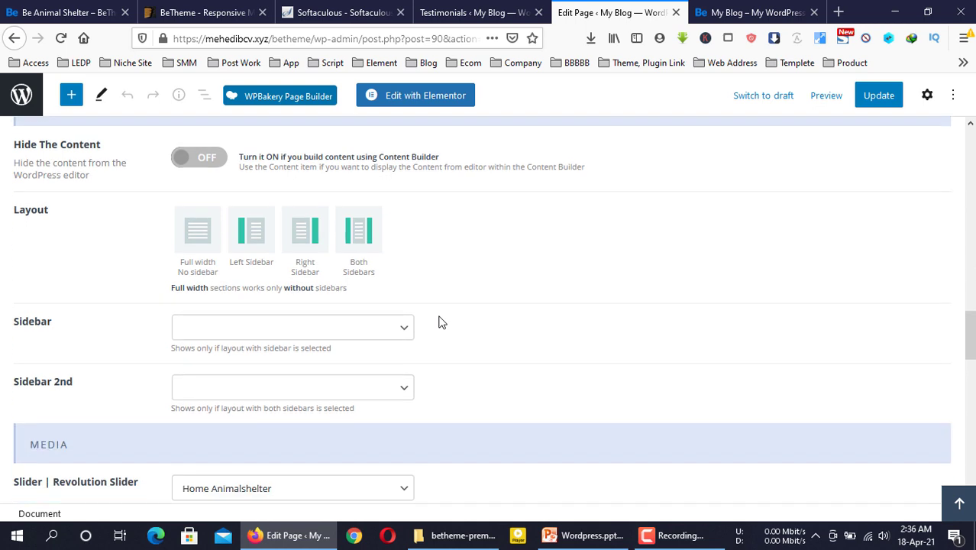
scroll(440, 322, "up", 1)
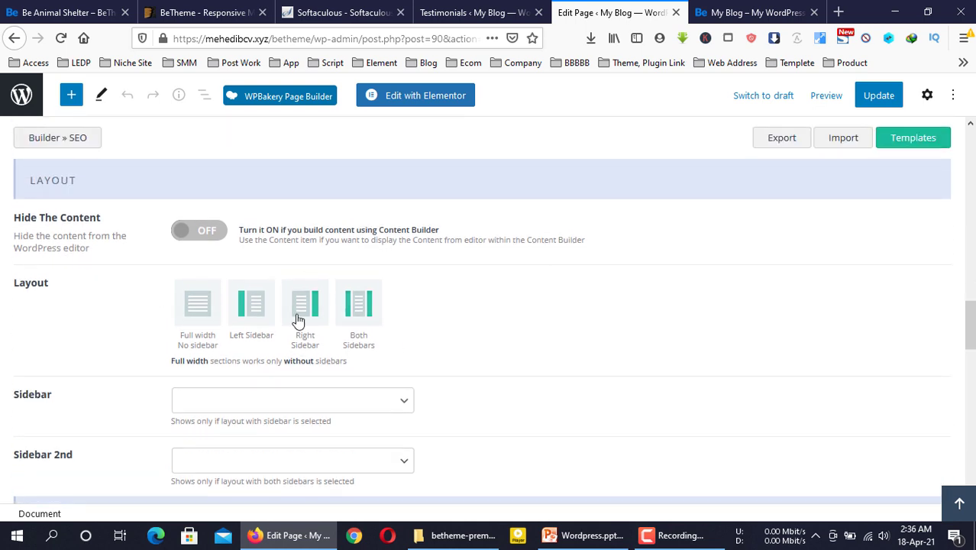
scroll(345, 350, "down", 4)
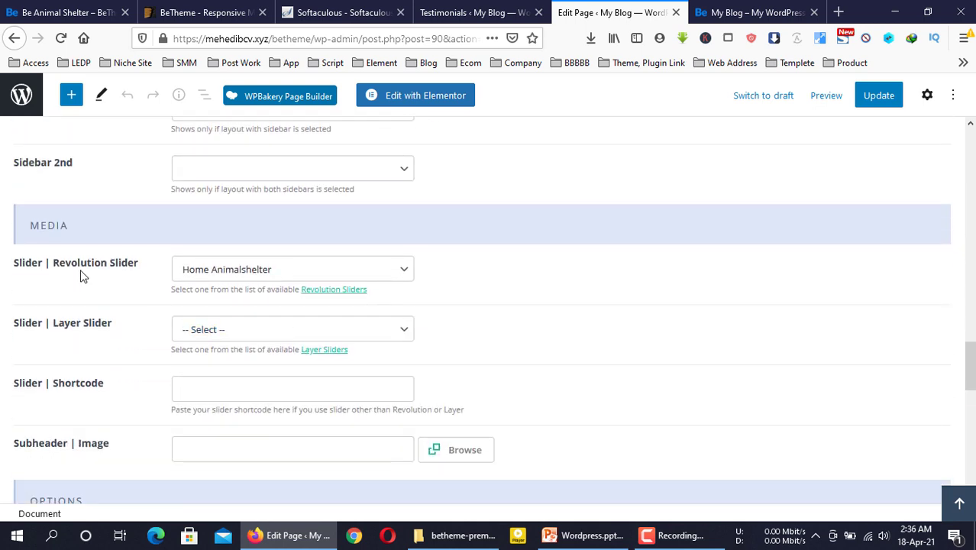
Confirm the Slider | Revolution Slider dropdown is set to Home Animalshelter, matching the live slider
left_click_drag(64, 263, 138, 272)
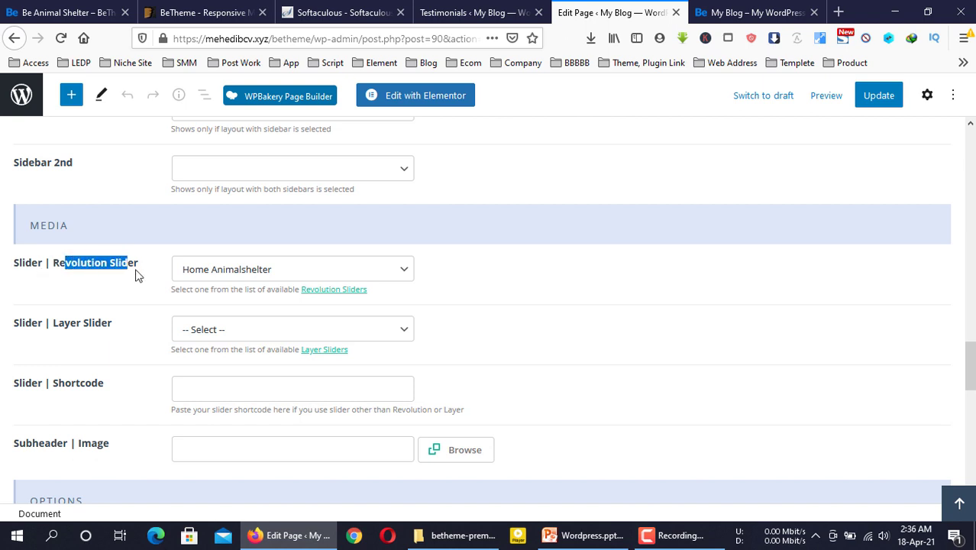
double_click(123, 263)
left_click(456, 279)
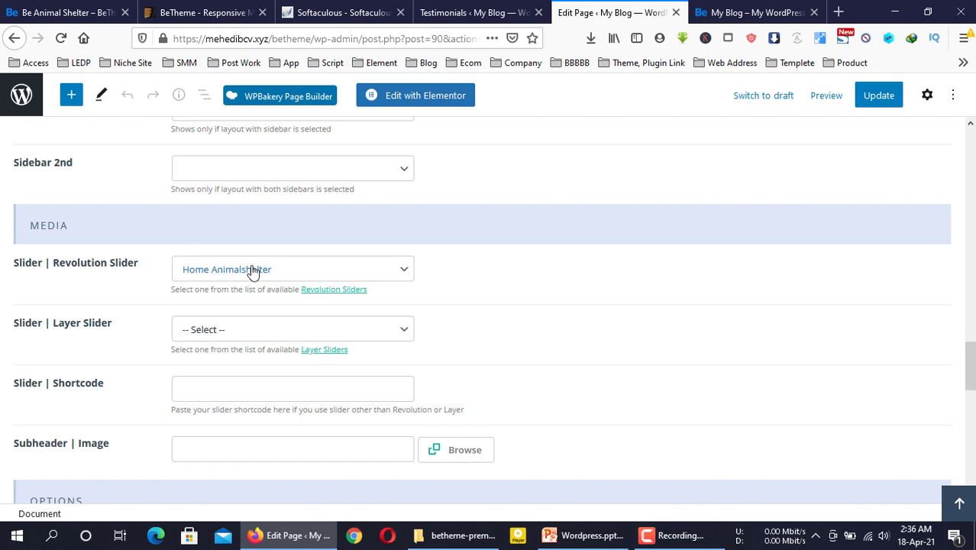
left_click(734, 12)
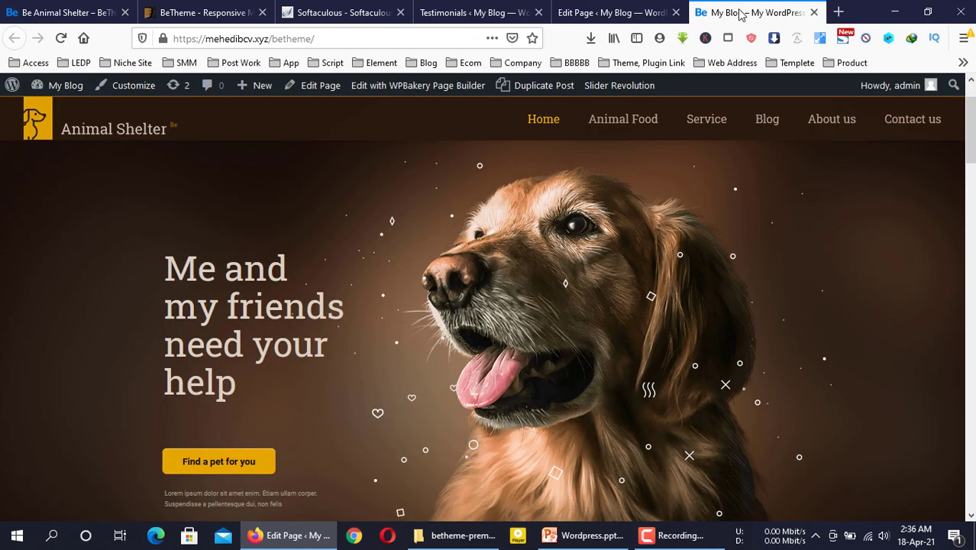
left_click(588, 12)
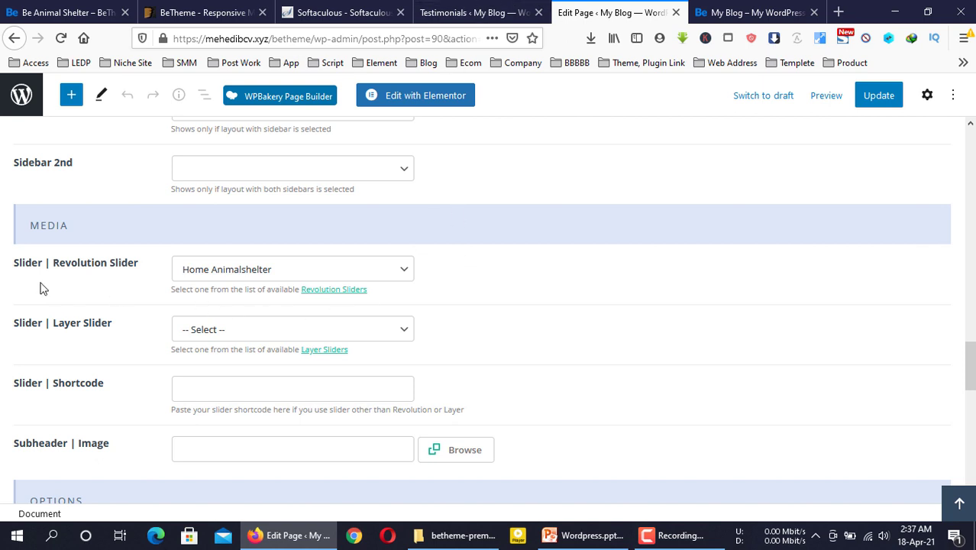
left_click_drag(48, 265, 140, 266)
left_click(141, 266)
triple_click(138, 262)
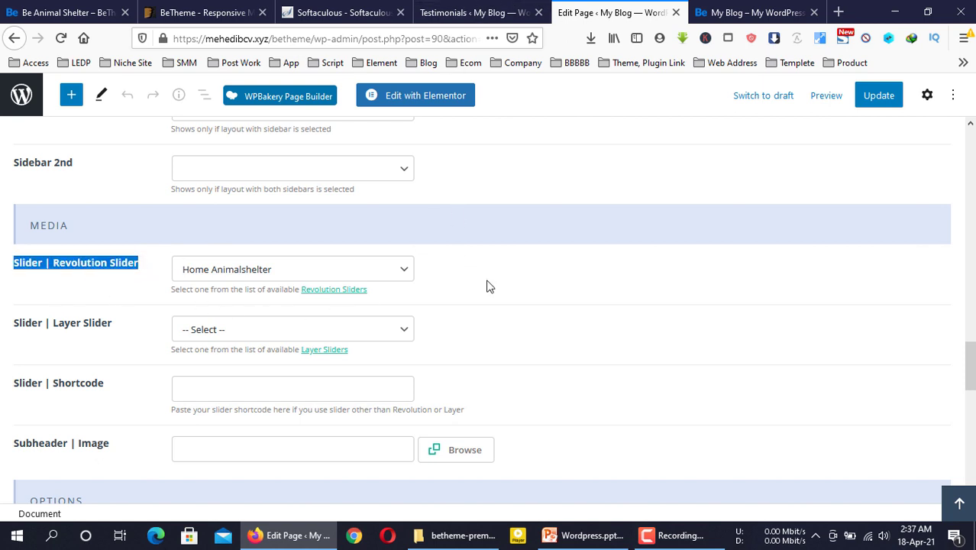
left_click(560, 289)
left_click(489, 8)
scroll(31, 275, "down", 5)
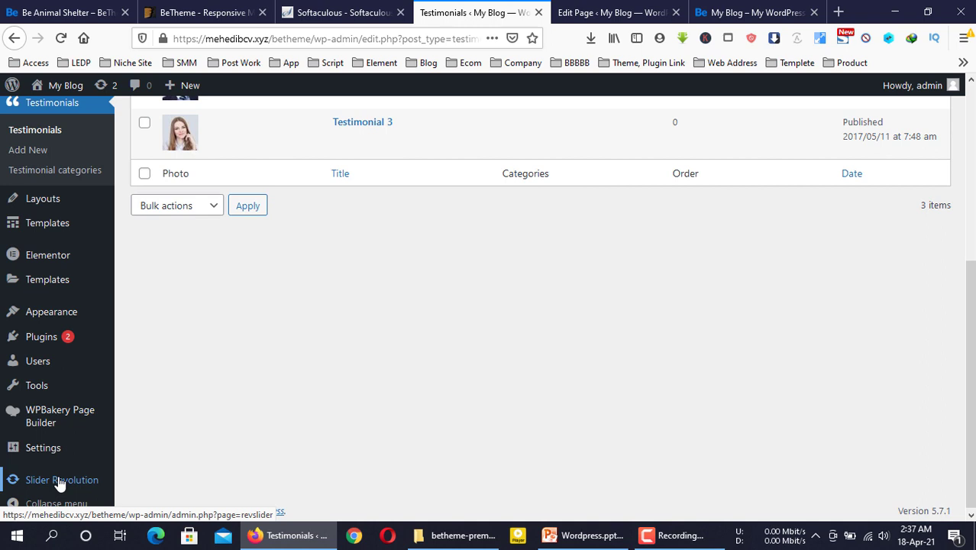
Open the Slider Revolution dashboard and scroll to the Home Animalshelter module tile
left_click(58, 481)
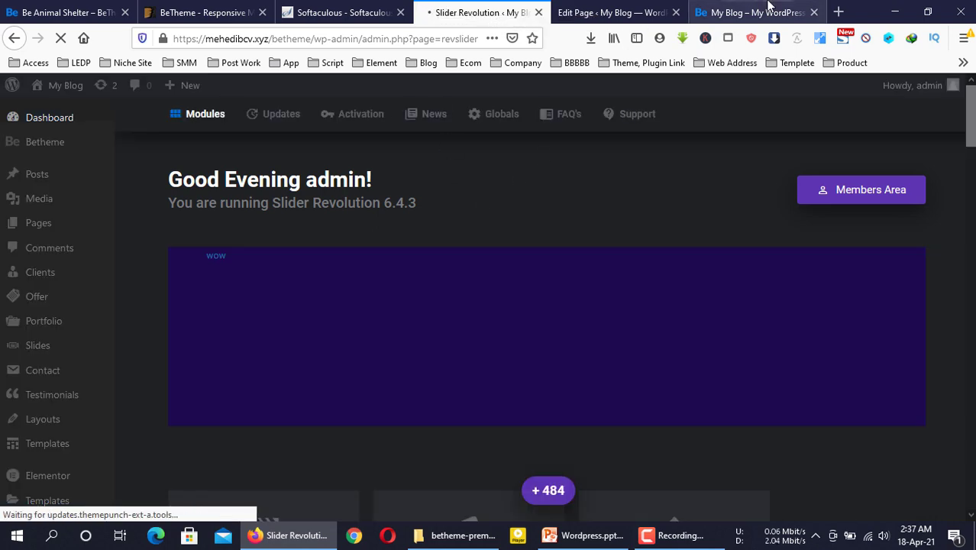
scroll(532, 225, "down", 8)
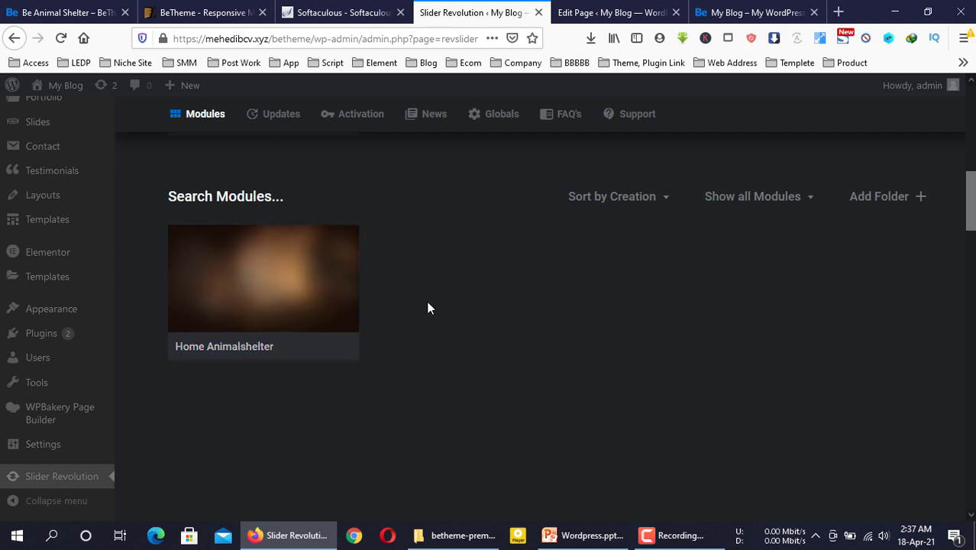
scroll(259, 276, "up", 3)
scroll(275, 278, "down", 1)
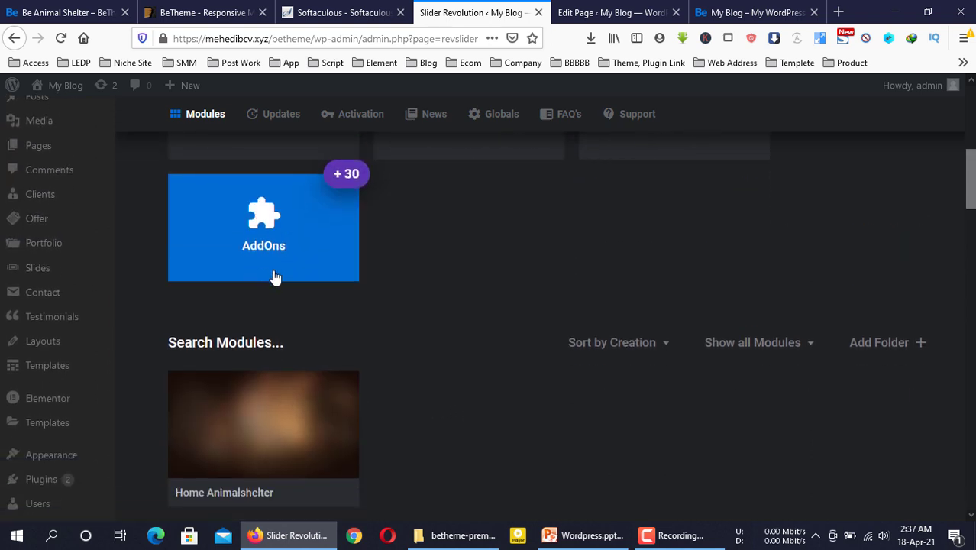
scroll(402, 288, "up", 2)
Start a module import and open slider-revolution-demo > plugin-author-demos-5 in File Explorer
scroll(634, 276, "up", 2)
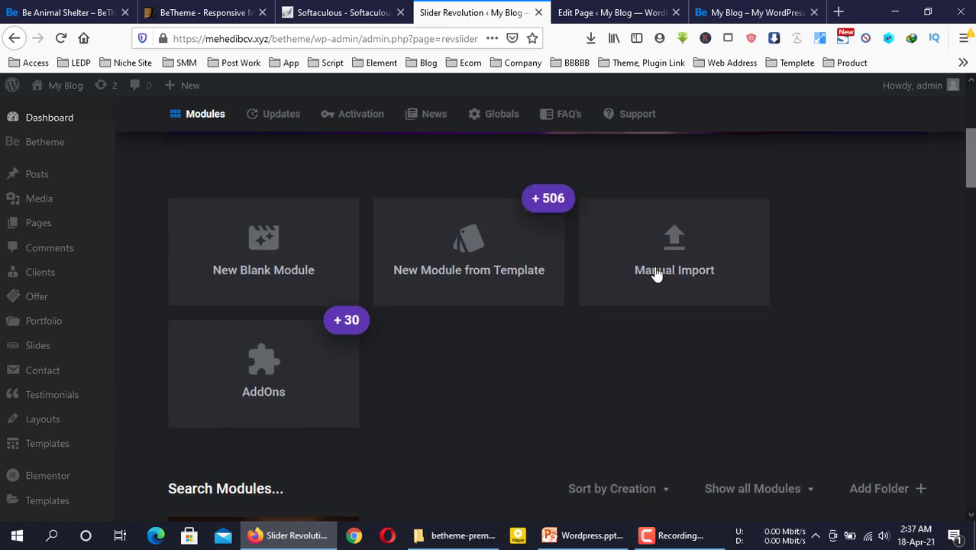
left_click(676, 251)
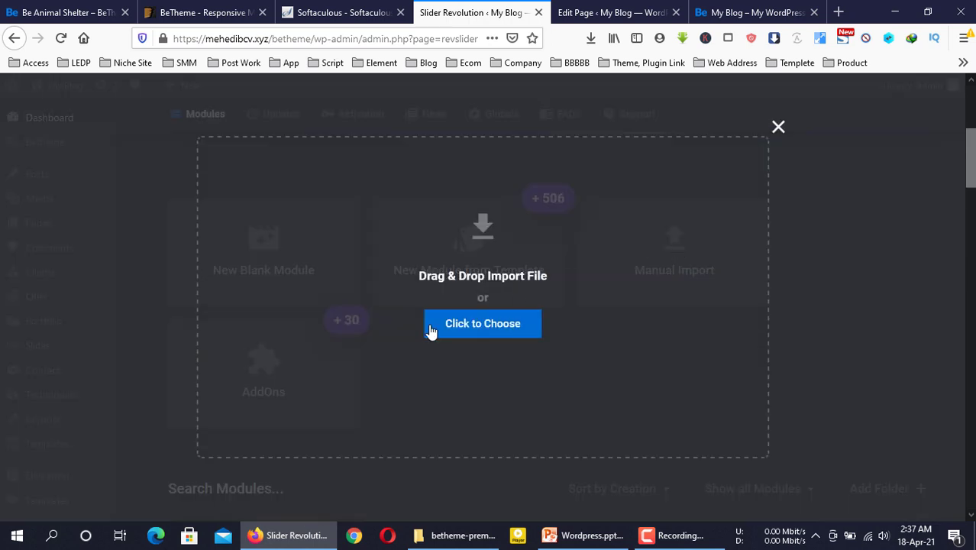
left_click(469, 538)
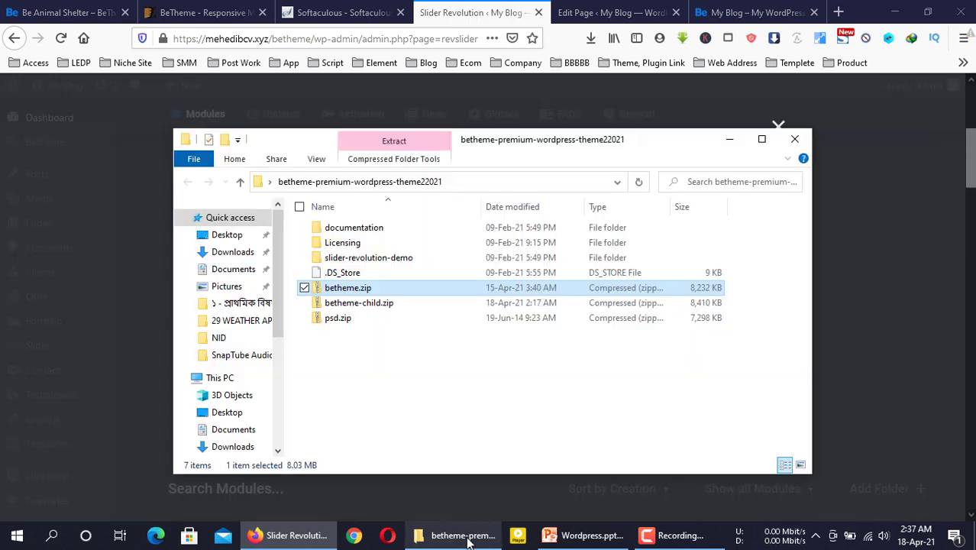
double_click(353, 257)
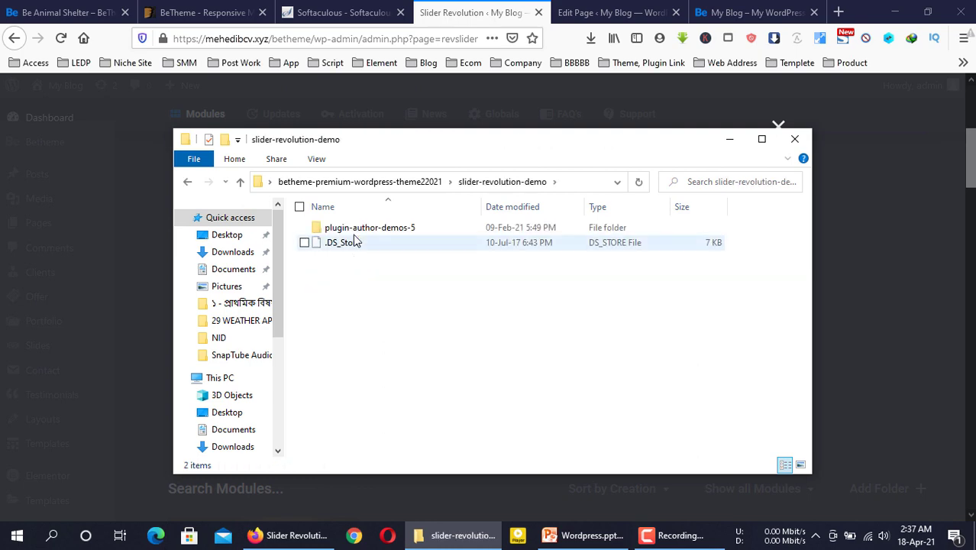
left_click(356, 229)
double_click(357, 229)
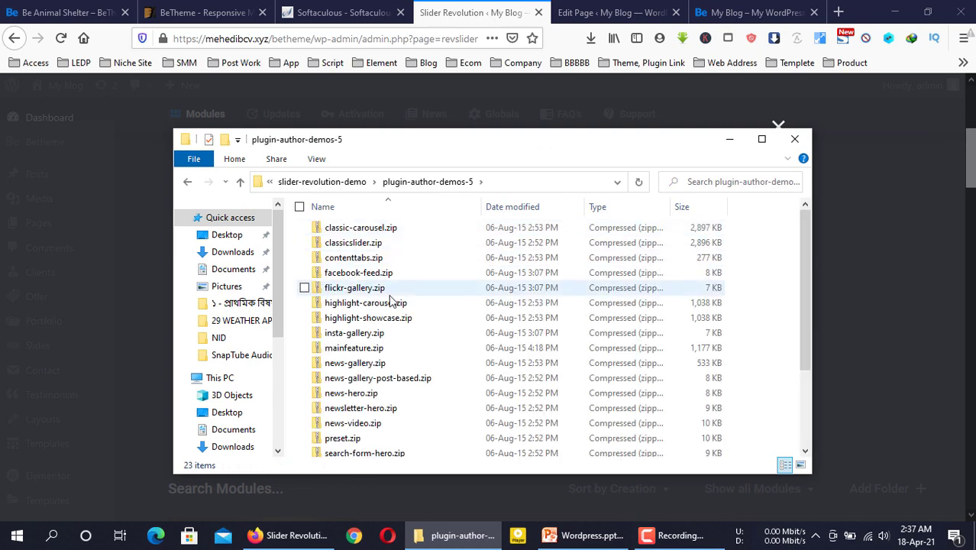
Drop classic-carousel.zip onto the import zone, adding the Classic Carousel1 module
scroll(385, 322, "down", 3)
scroll(386, 322, "up", 3)
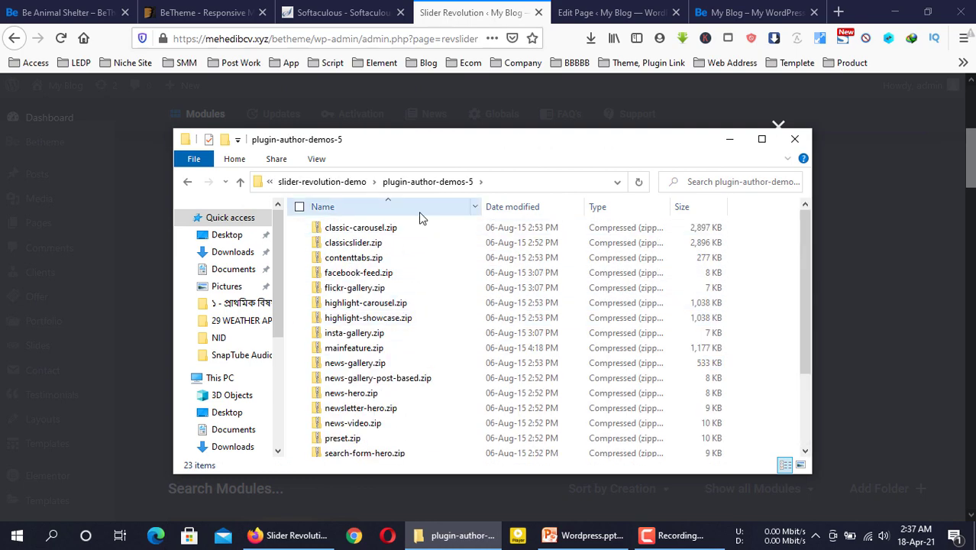
left_click_drag(577, 138, 947, 120)
left_click_drag(802, 213, 483, 313)
left_click(489, 327)
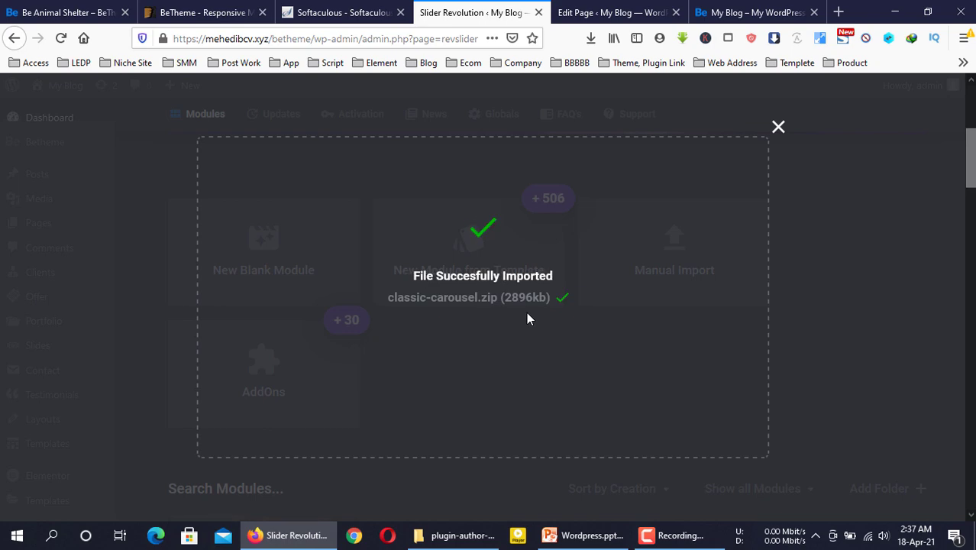
scroll(458, 395, "down", 5)
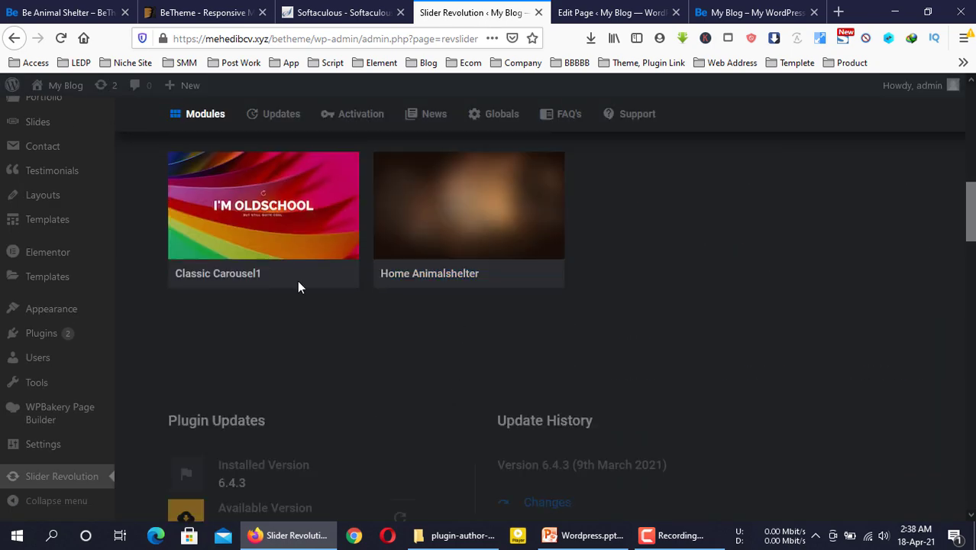
Compare the slider modules list with the live Animal Shelter homepage
scroll(313, 319, "up", 1)
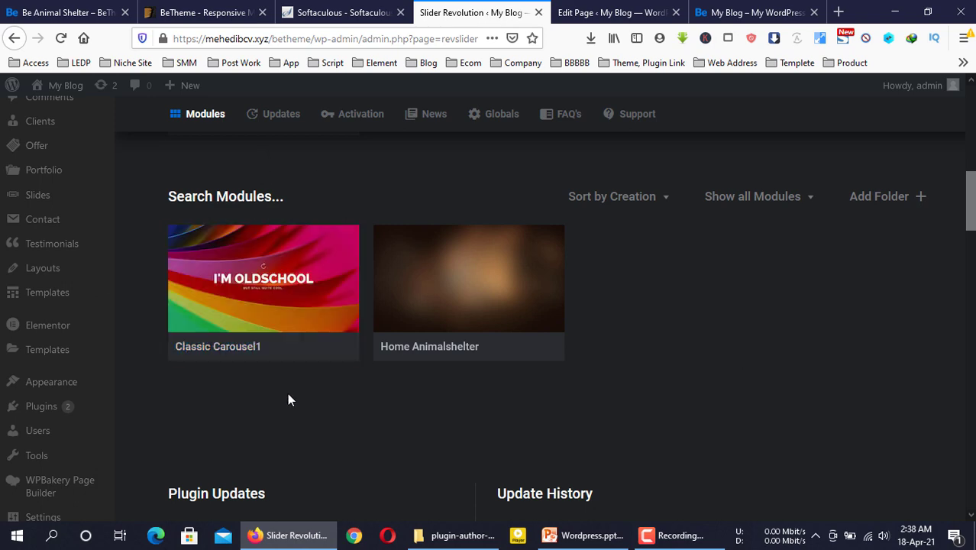
mouse_move(298, 252)
left_click(718, 12)
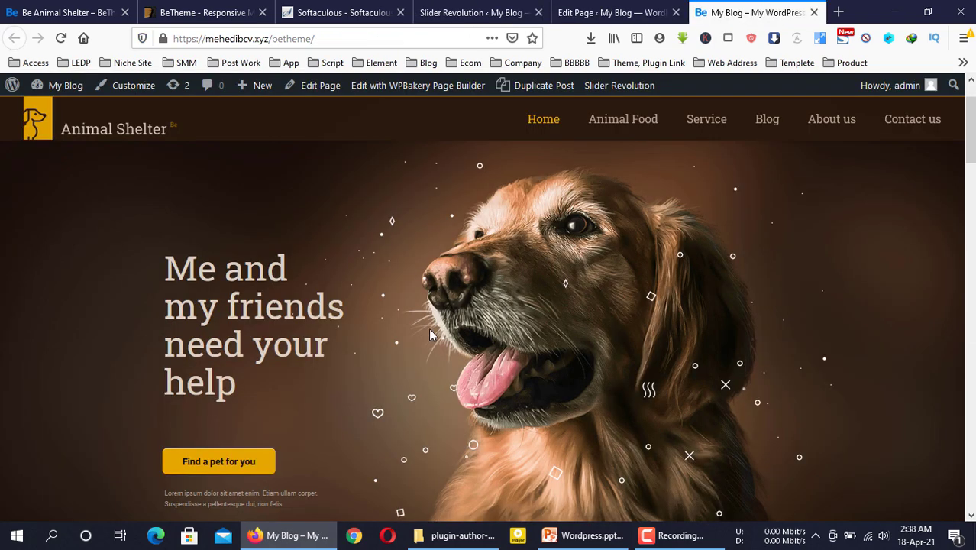
left_click(474, 12)
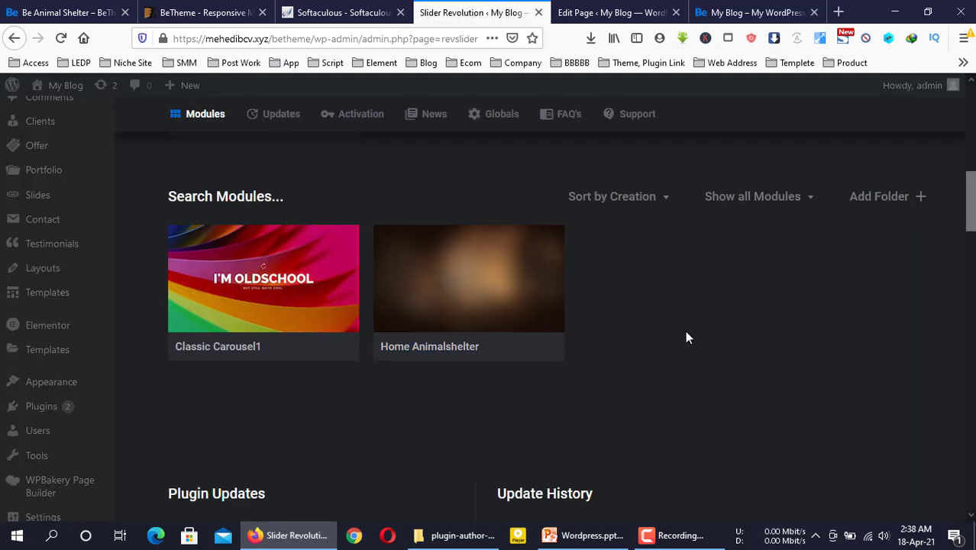
left_click(745, 12)
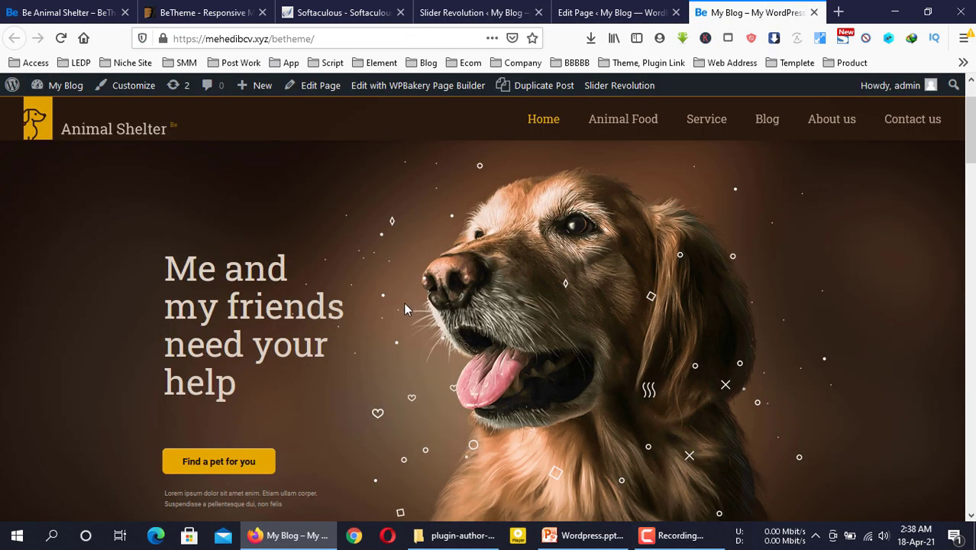
left_click(466, 11)
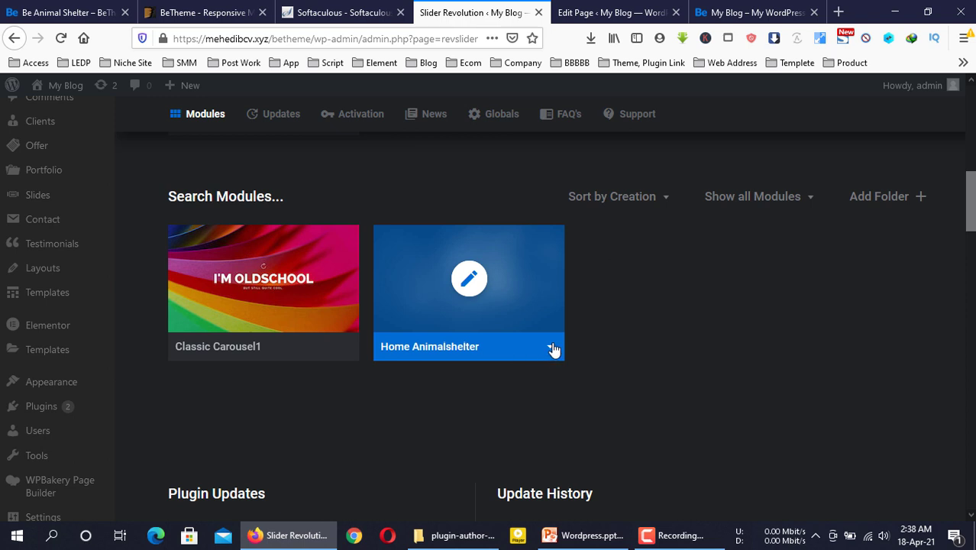
Open Home Animalshelter in the Slider Revolution editor
left_click(550, 350)
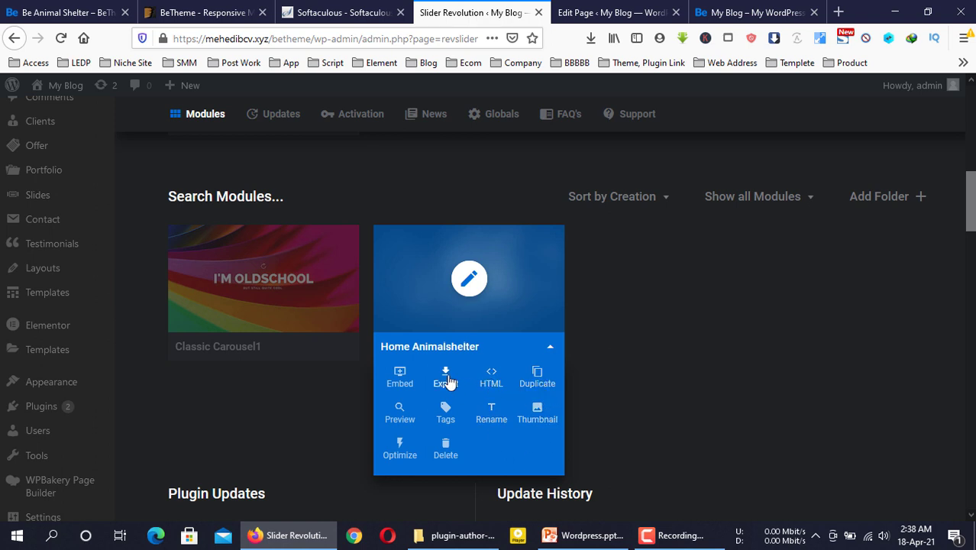
left_click(550, 348)
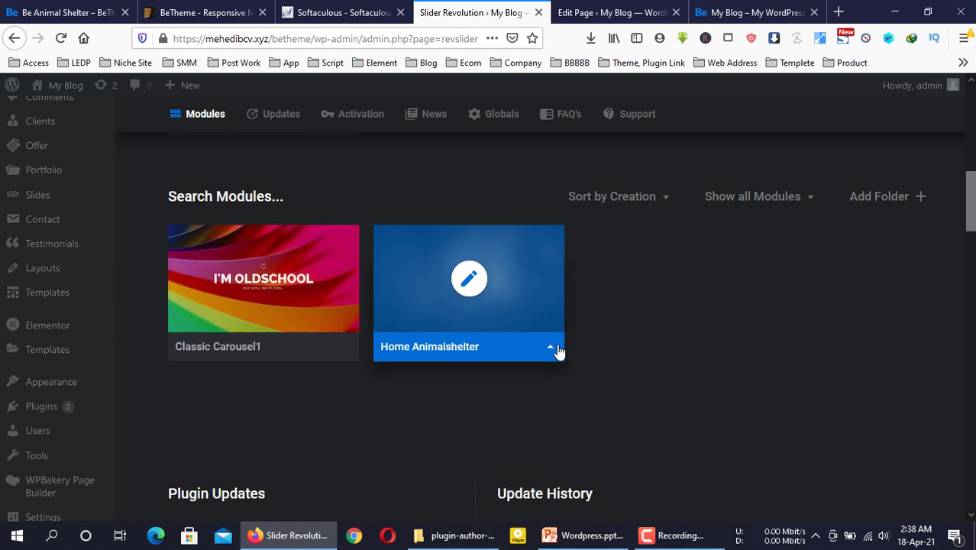
mouse_move(499, 273)
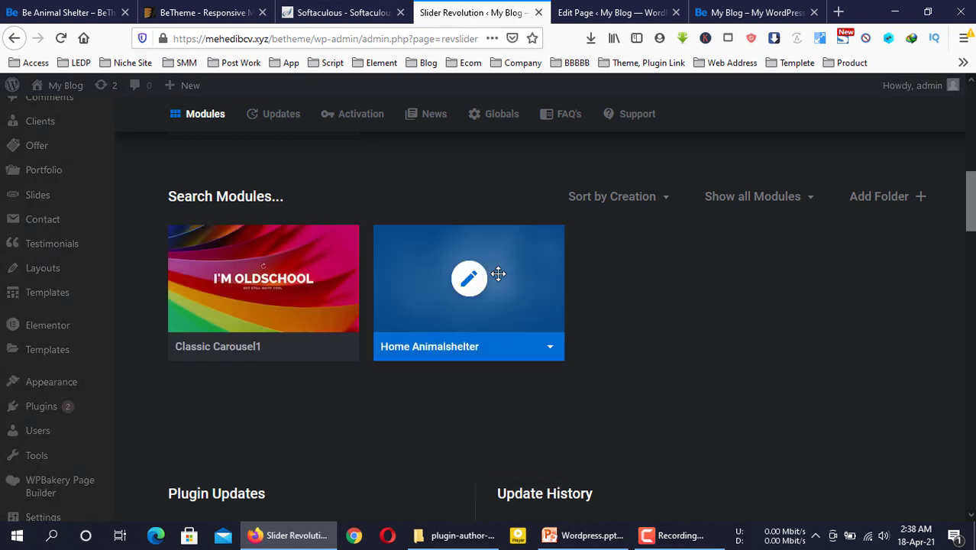
left_click(469, 279)
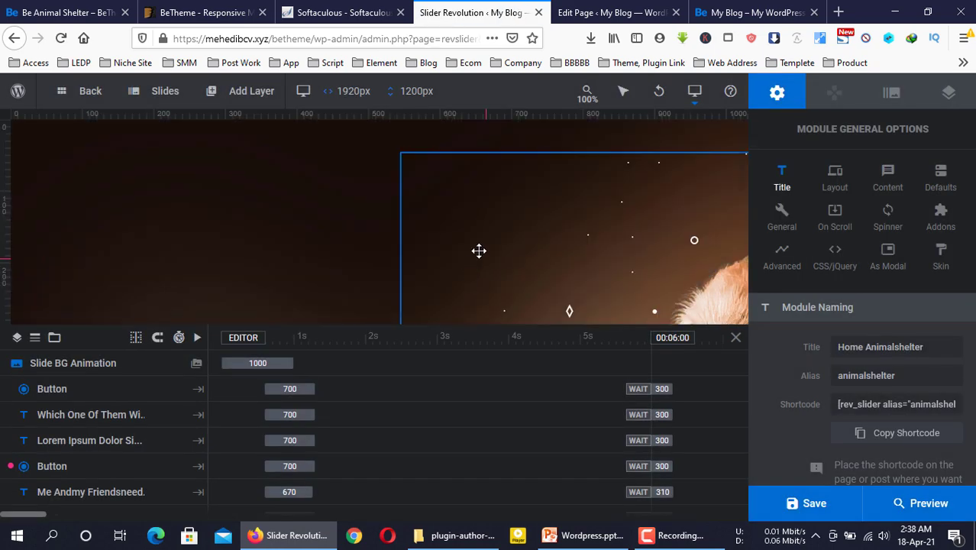
Zoom the browser out until the whole slide fits, compare with the live site, and return
scroll(475, 251, "down", 3)
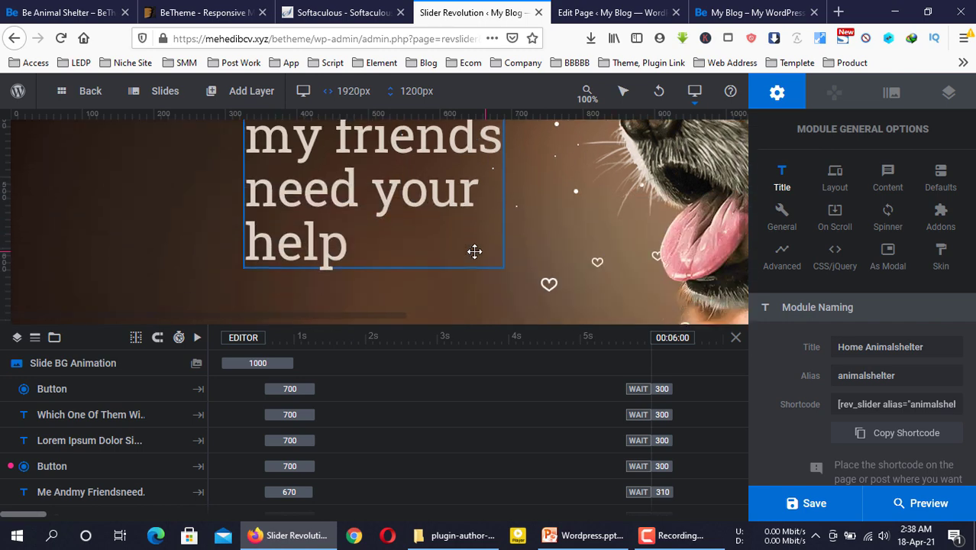
scroll(475, 251, "up", 4)
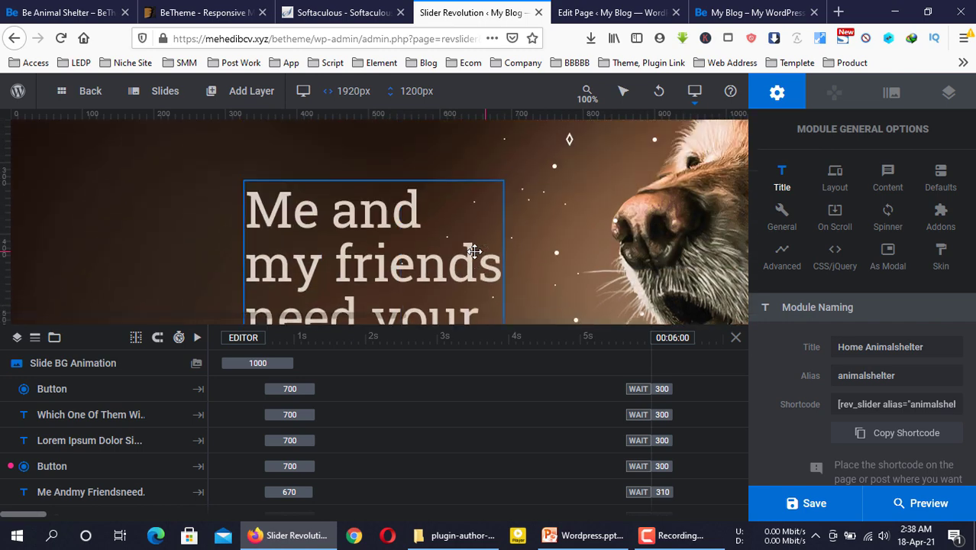
scroll(455, 269, "down", 4)
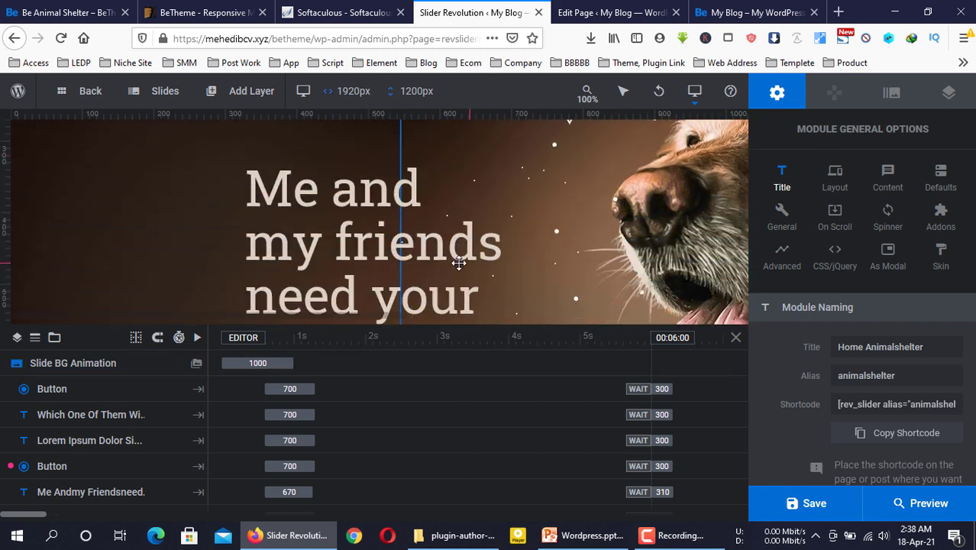
key("ctrl+minus")
scroll(455, 259, "down", 1)
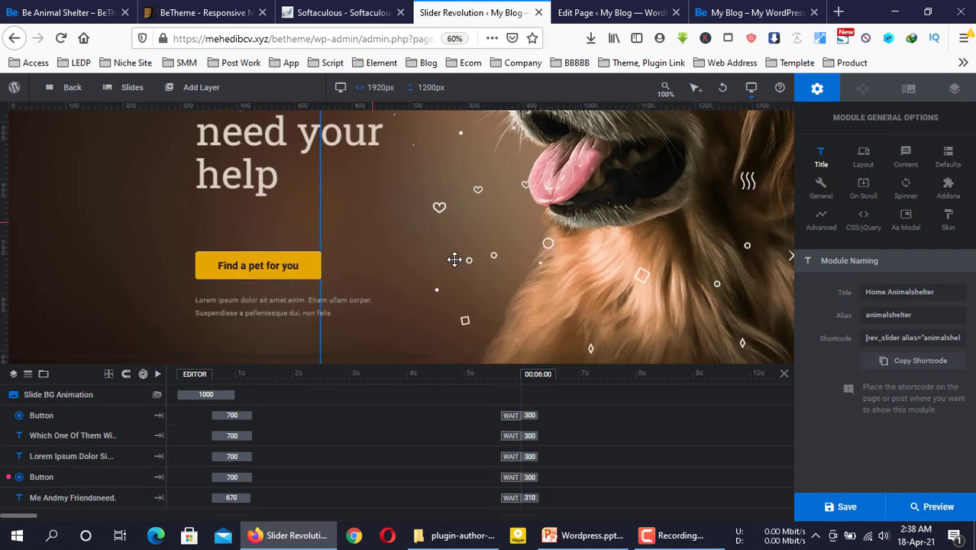
key("ctrl+minus")
key("ctrl+minus")
key("ctrl+minus")
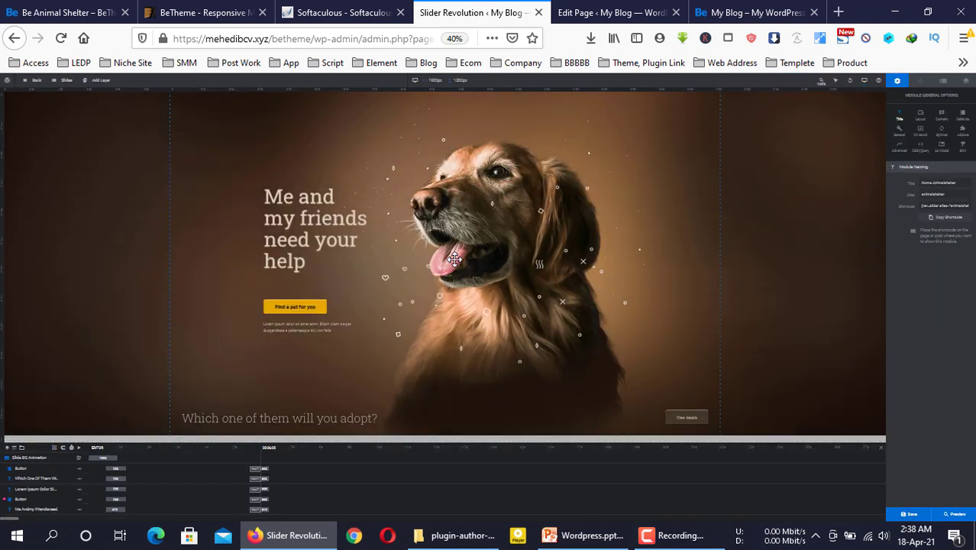
left_click(454, 39)
key("ctrl+minus")
key("ctrl+minus")
key("ctrl+minus")
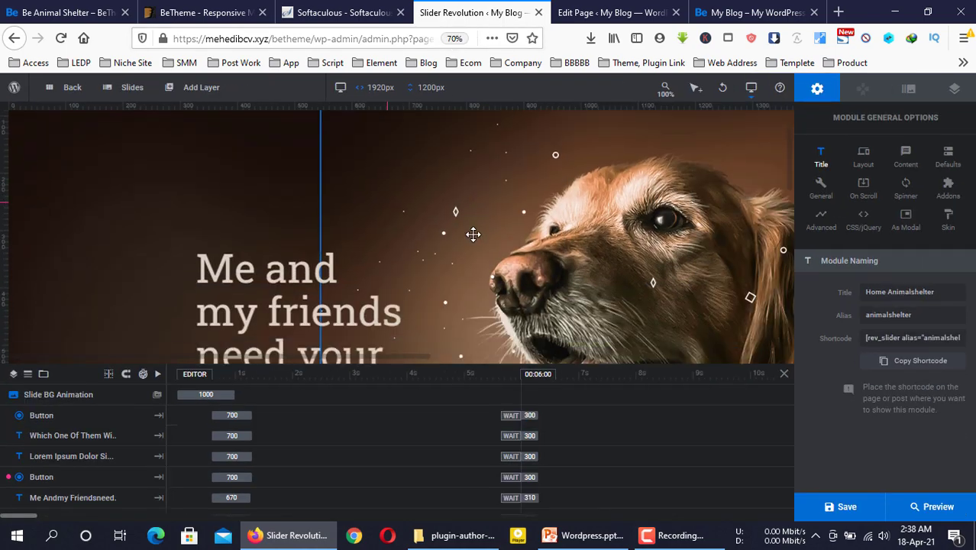
key("ctrl+minus")
key("ctrl+minus")
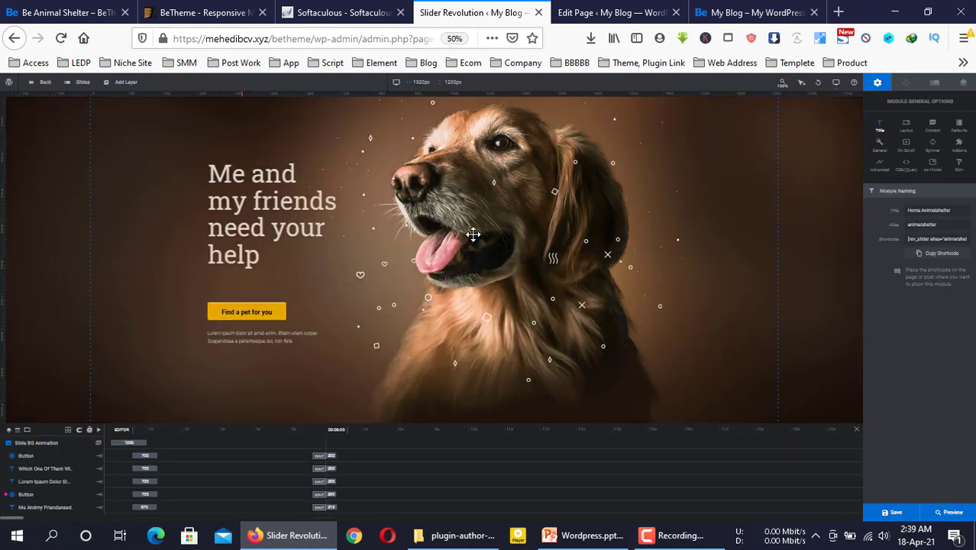
key("ctrl+Tab")
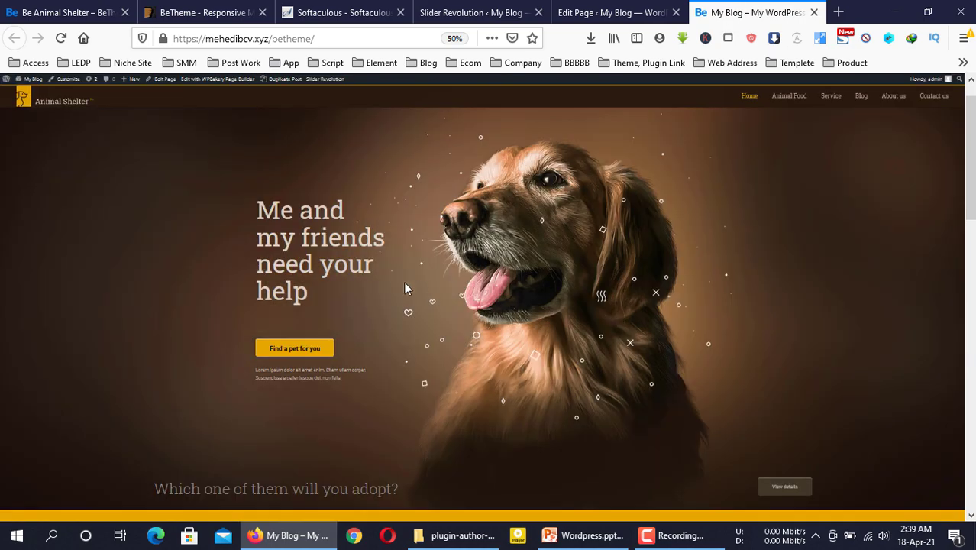
left_click(491, 9)
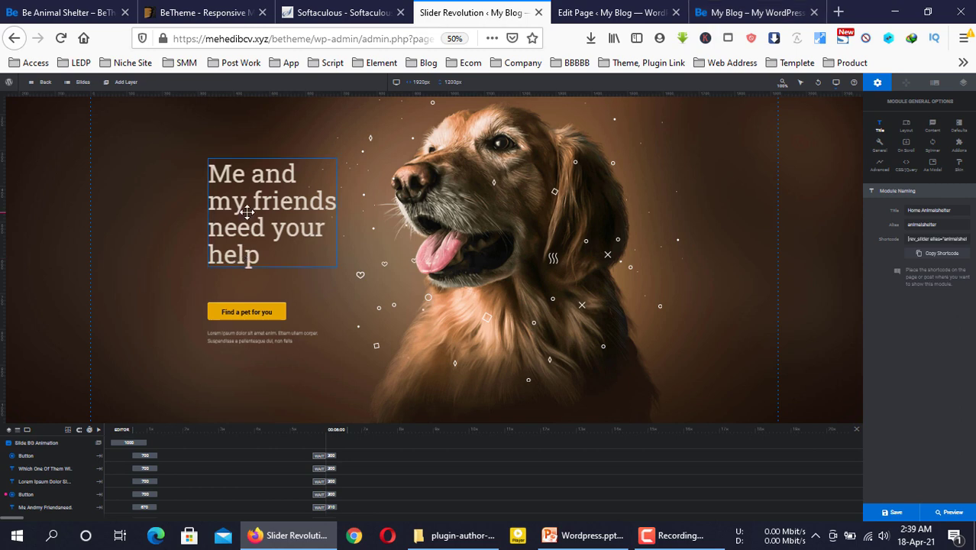
Edit the heading layer to read 'Me and my friends Kutta need your help Bro'
left_click(247, 213)
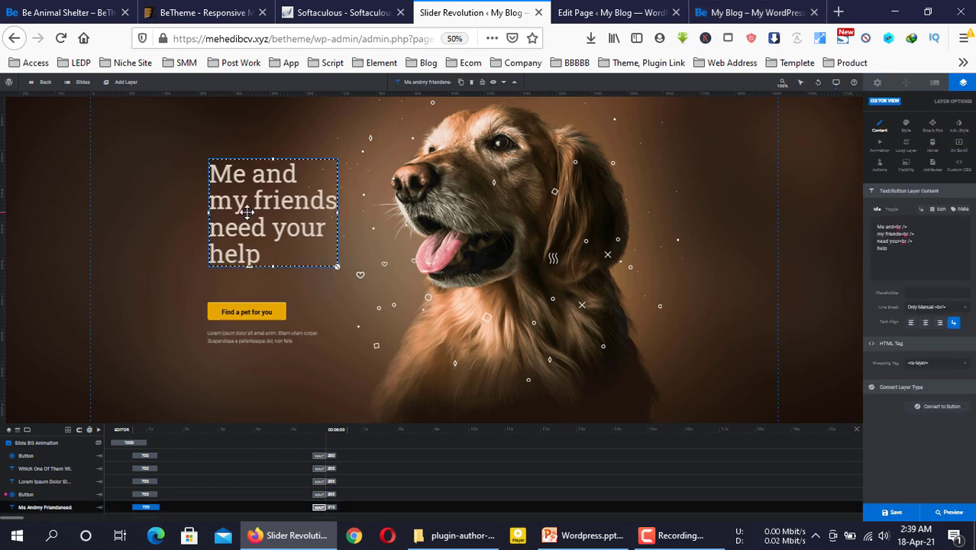
left_click(455, 39)
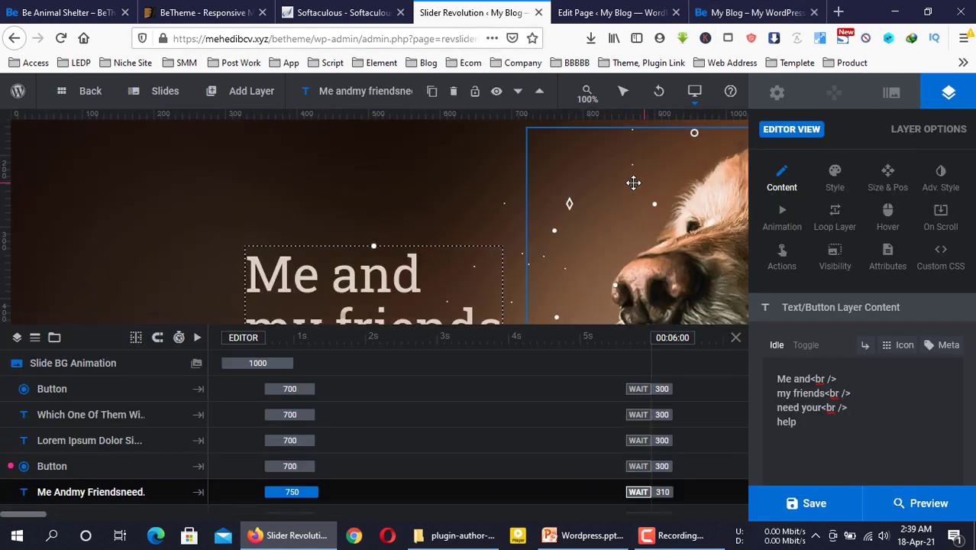
scroll(393, 247, "down", 1)
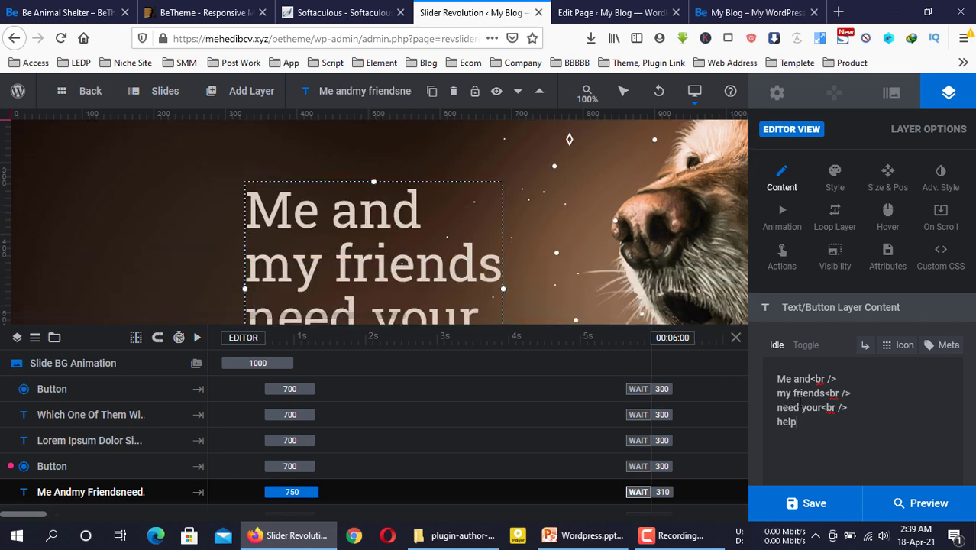
left_click(811, 379)
key("shift+Home")
key("Home")
key("shift+Right")
key("shift+Right")
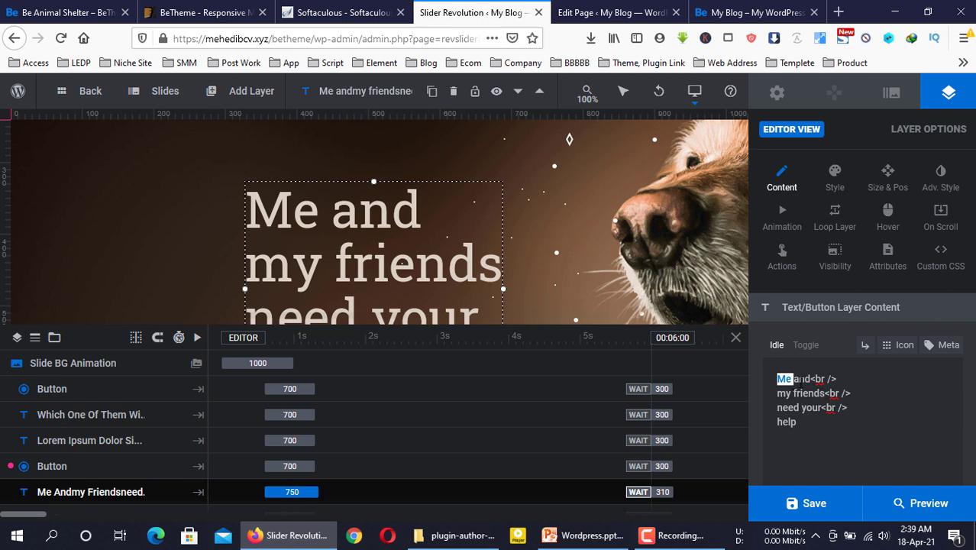
left_click(824, 393)
type("Kutta")
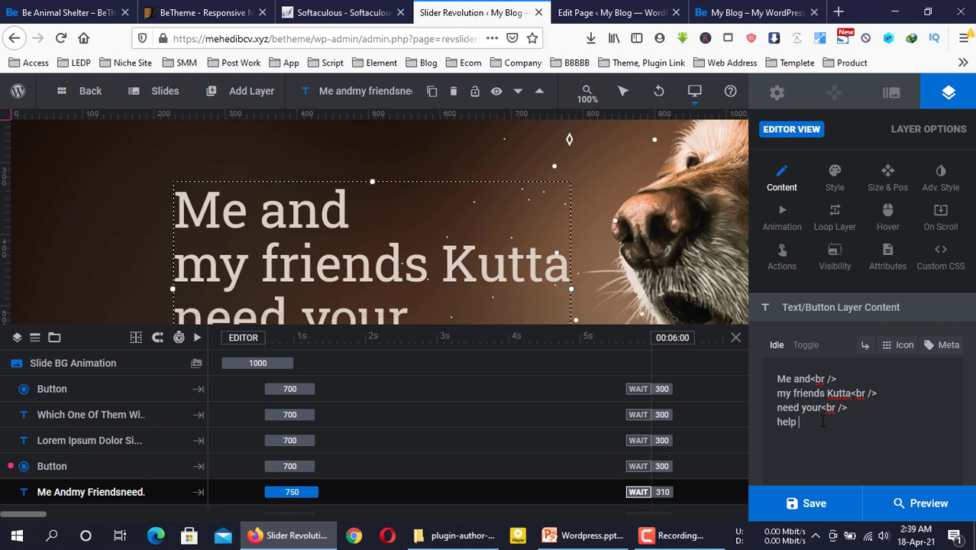
left_click(823, 423)
type("Bro")
scroll(472, 225, "down", 5)
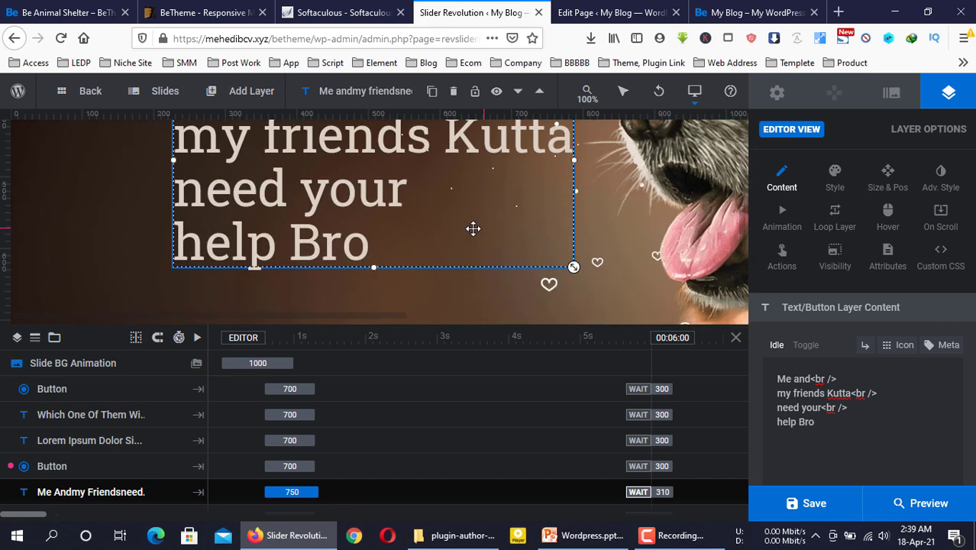
Change the 'Find a pet for you' button label to 'Find a Kutta'
left_click(322, 211)
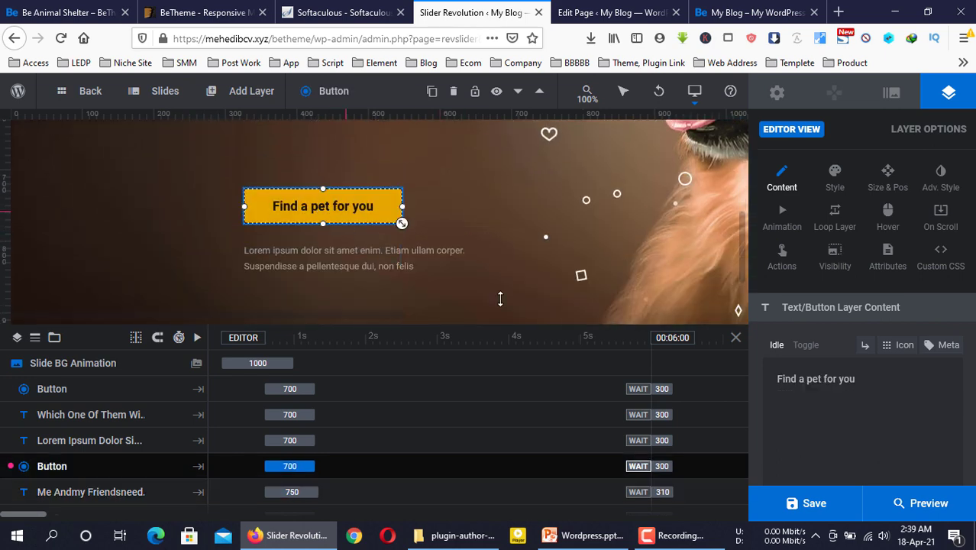
left_click(880, 382)
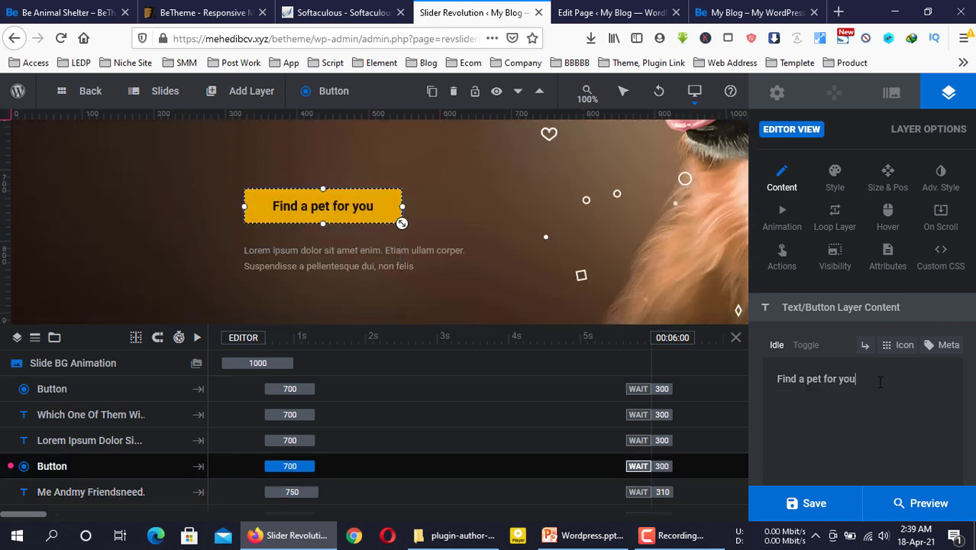
key("ctrl+a")
left_click(880, 382)
double_click(880, 382)
triple_click(880, 382)
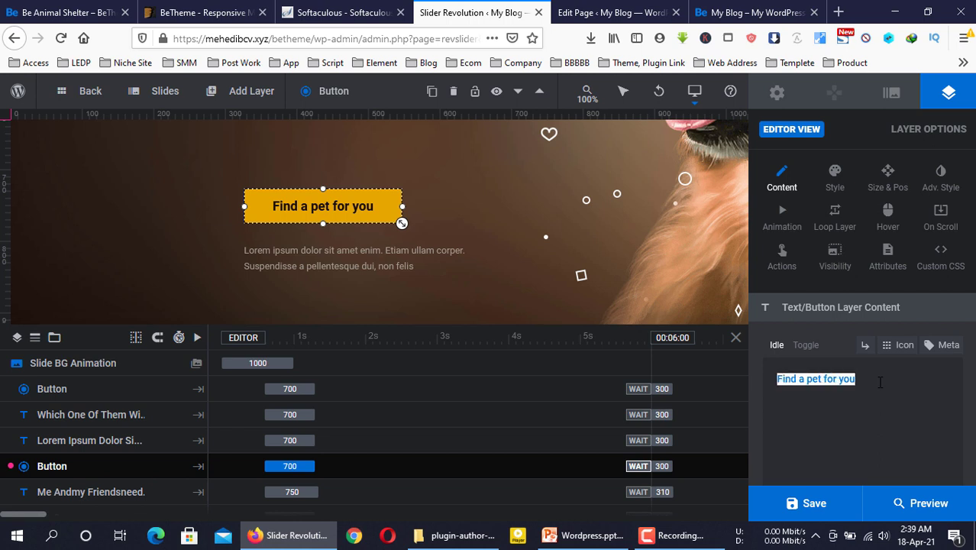
type("Find a")
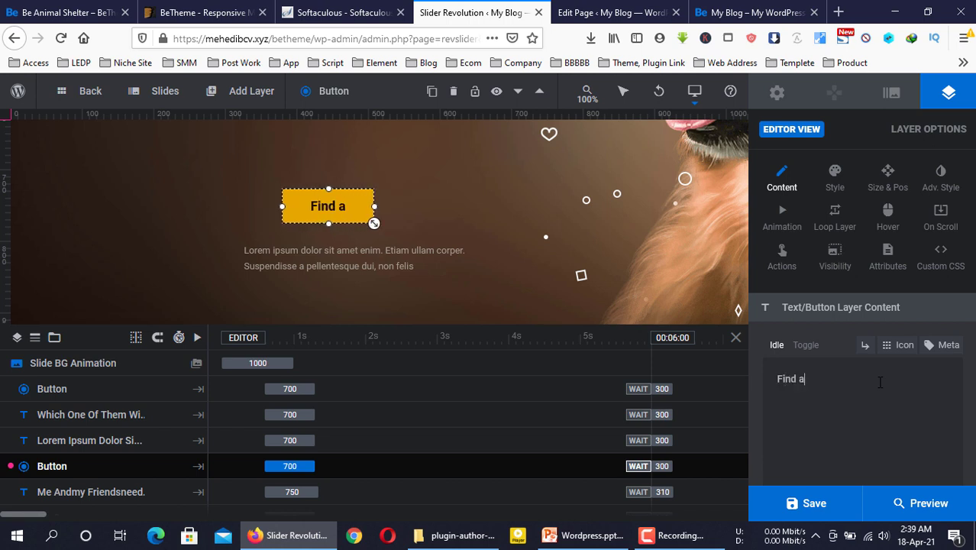
type(" Kut")
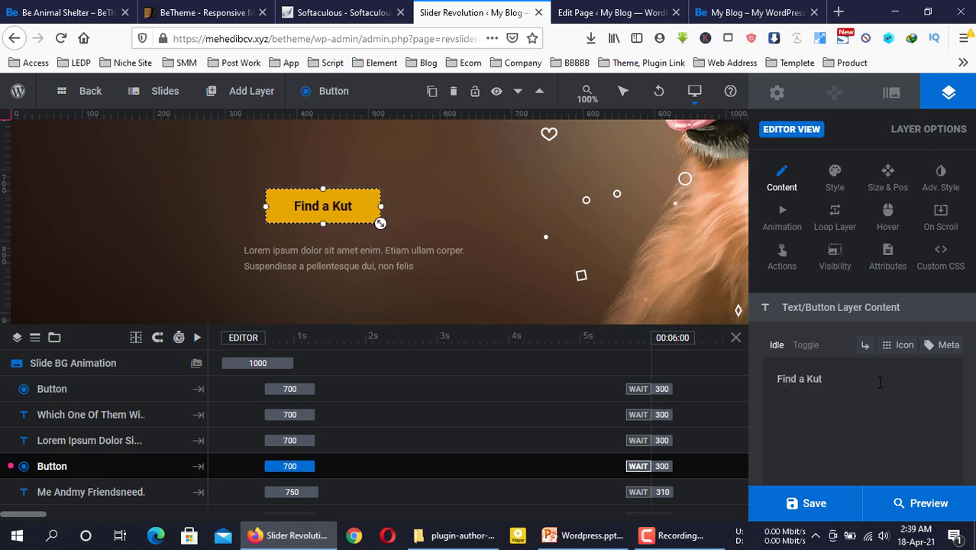
type("ta")
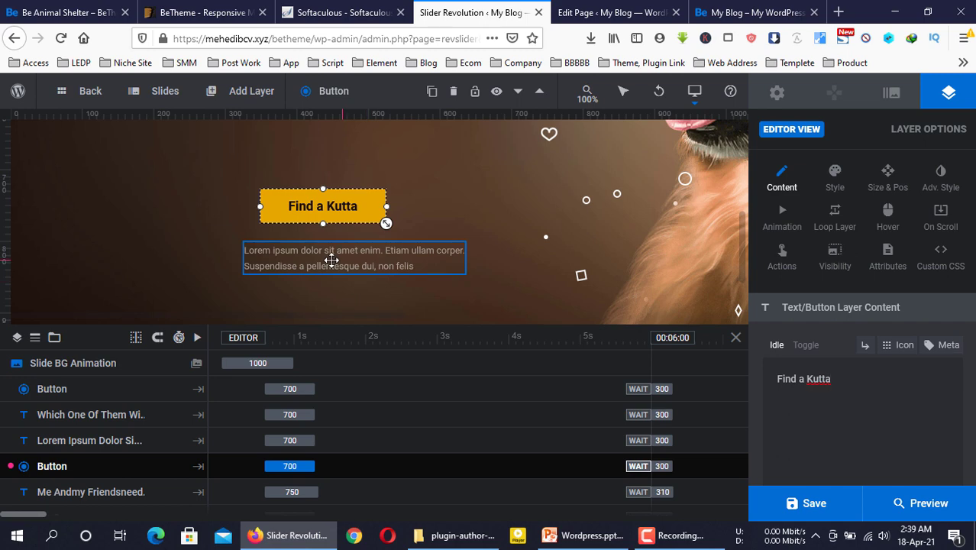
Replace the Lorem ipsum paragraph with 'Apni jodi kutta…' split by <br>, and move it left
left_click(335, 260)
left_click(906, 421)
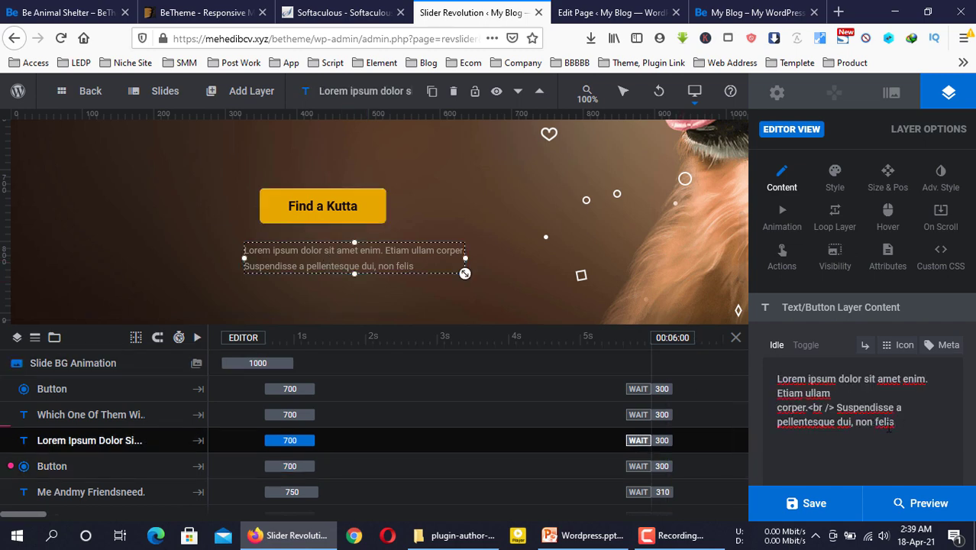
left_click_drag(906, 430, 762, 379)
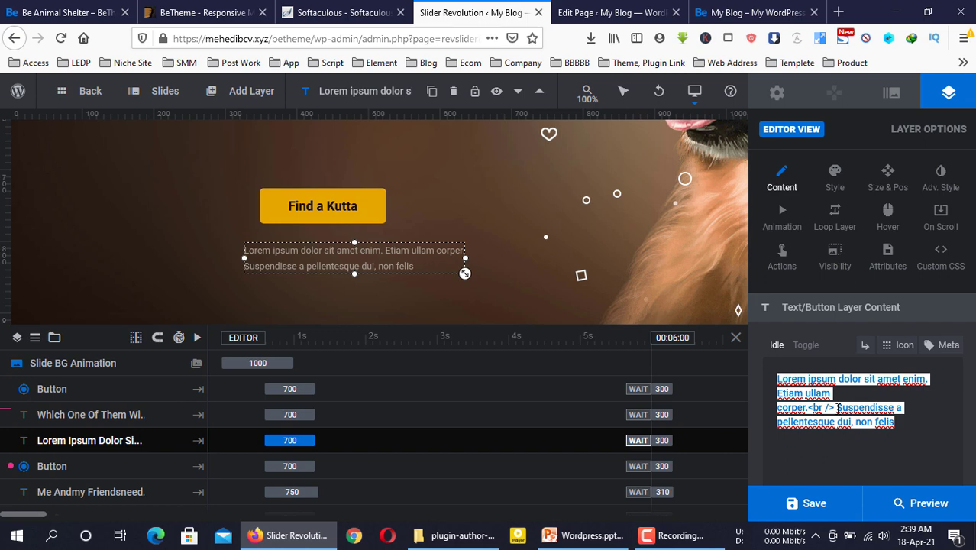
type("Apni")
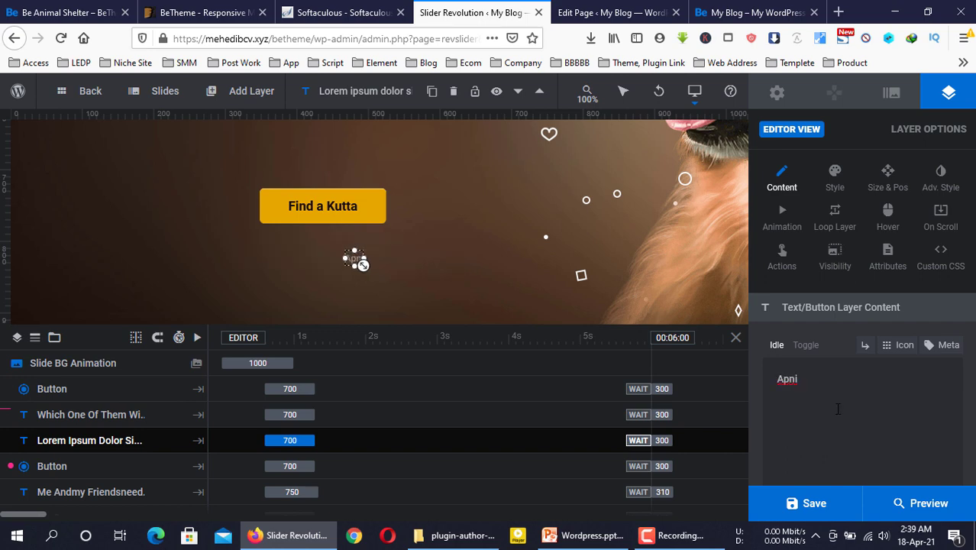
type(" jodi")
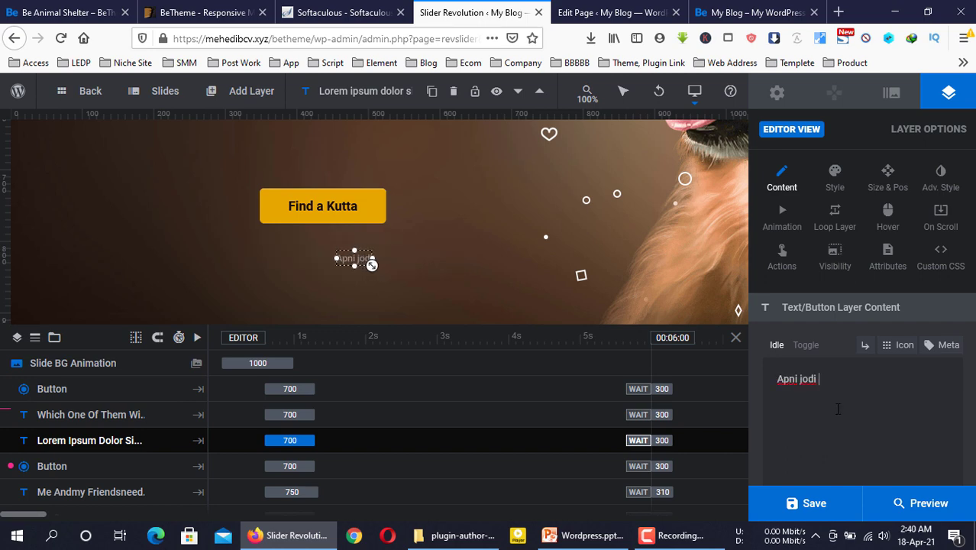
type(" kutta pa")
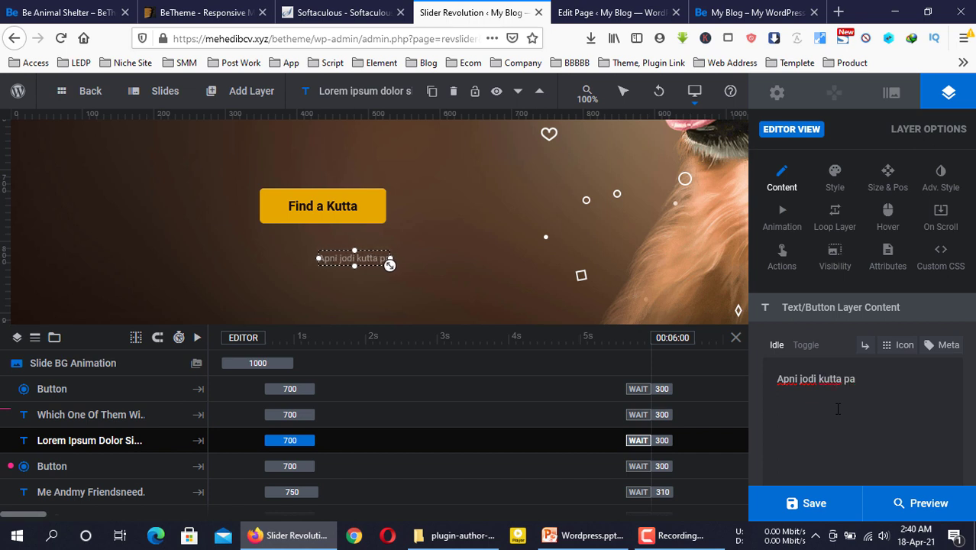
type("lte chan t")
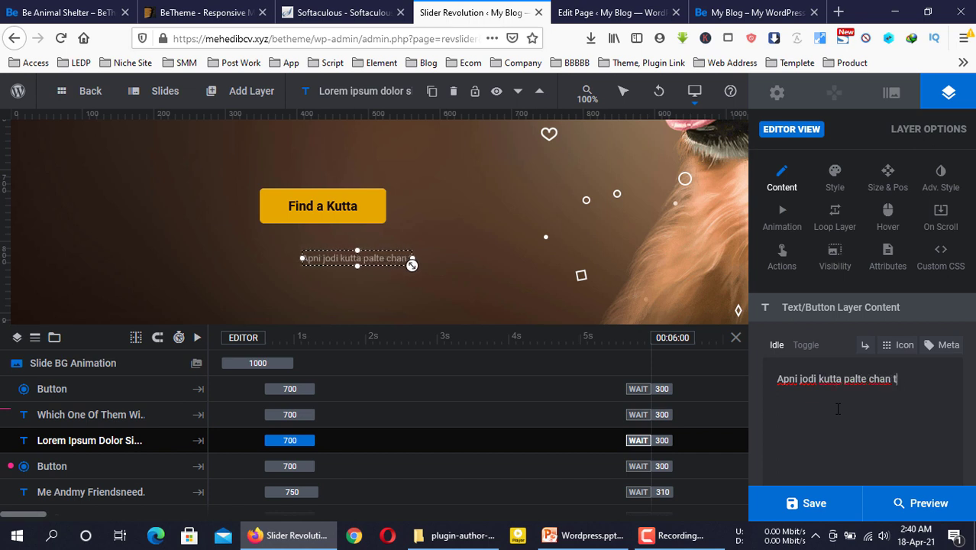
type("ahole")
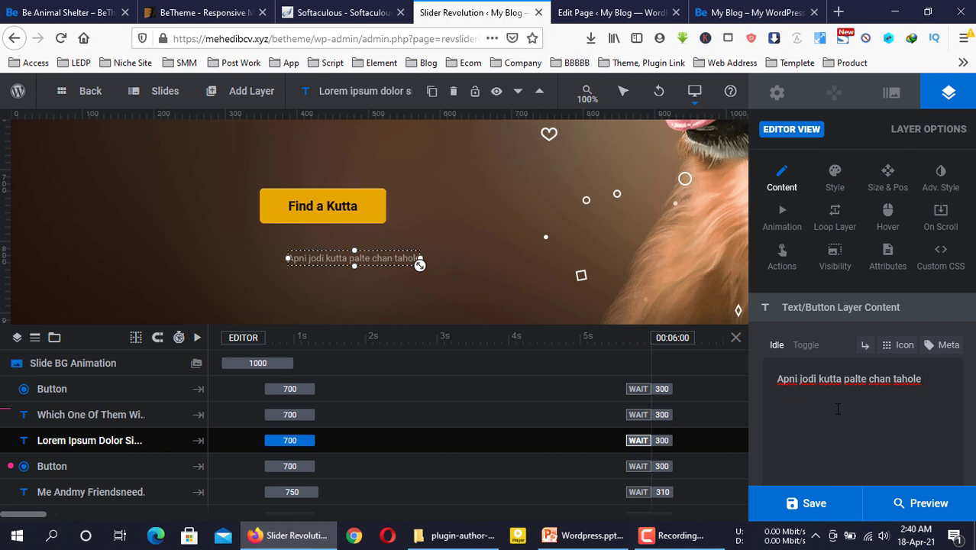
type(" ey button")
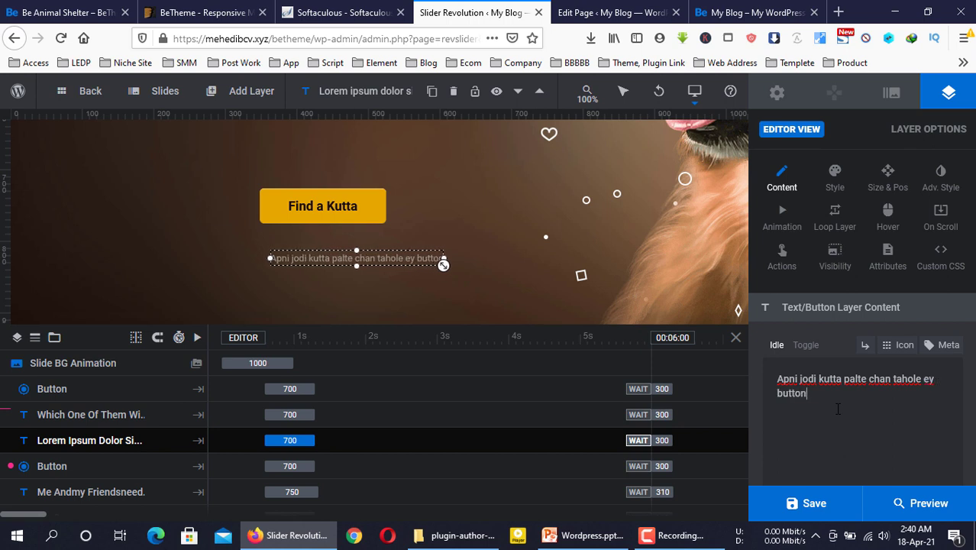
type(" a click")
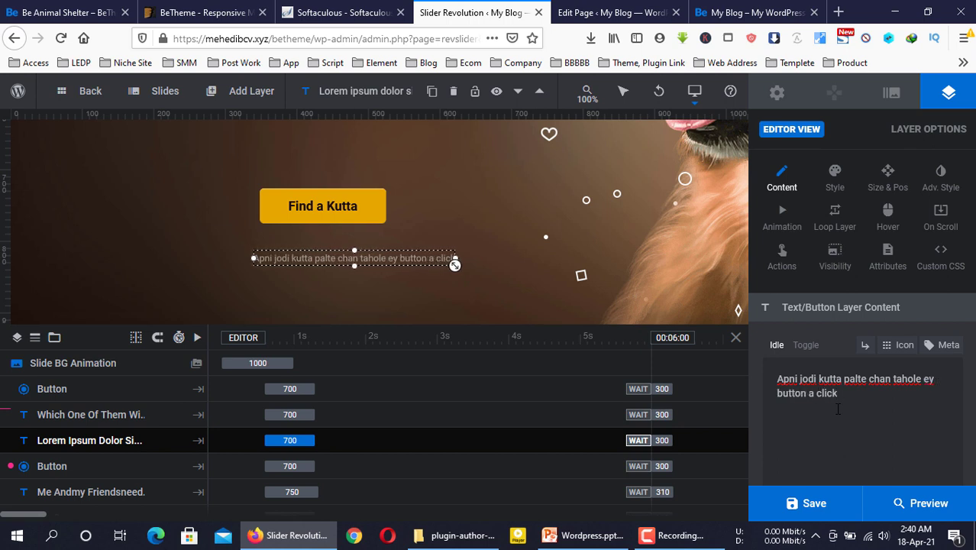
type(" kore main")
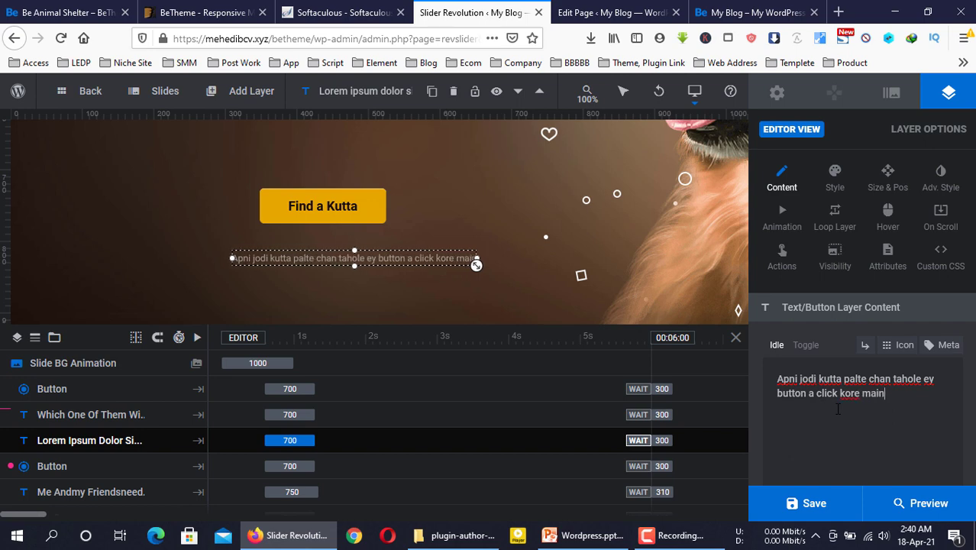
type(" site")
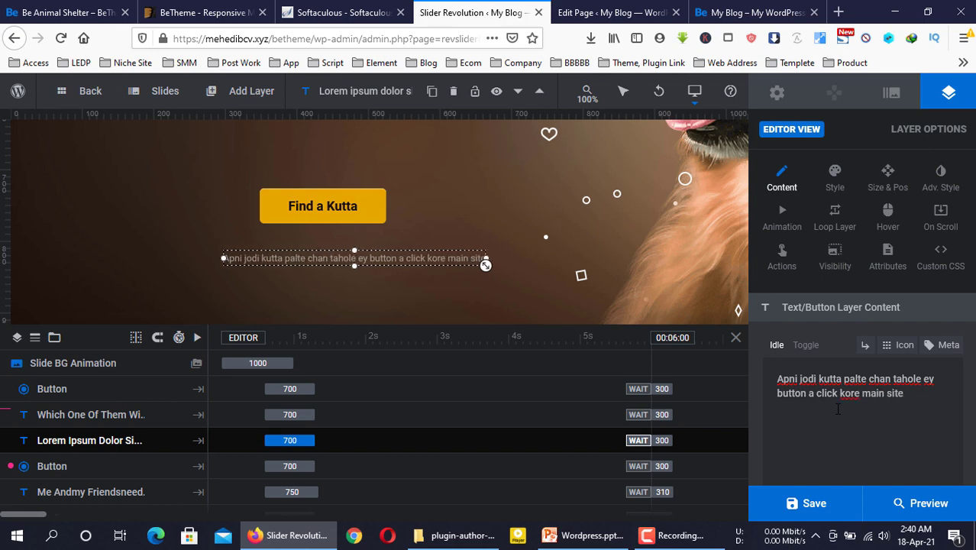
type(" a jan.")
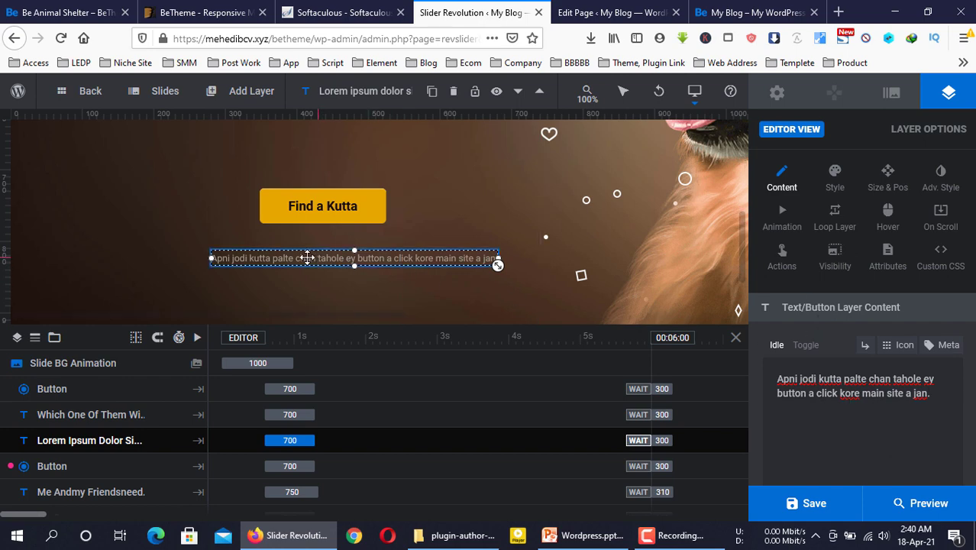
left_click_drag(301, 258, 291, 255)
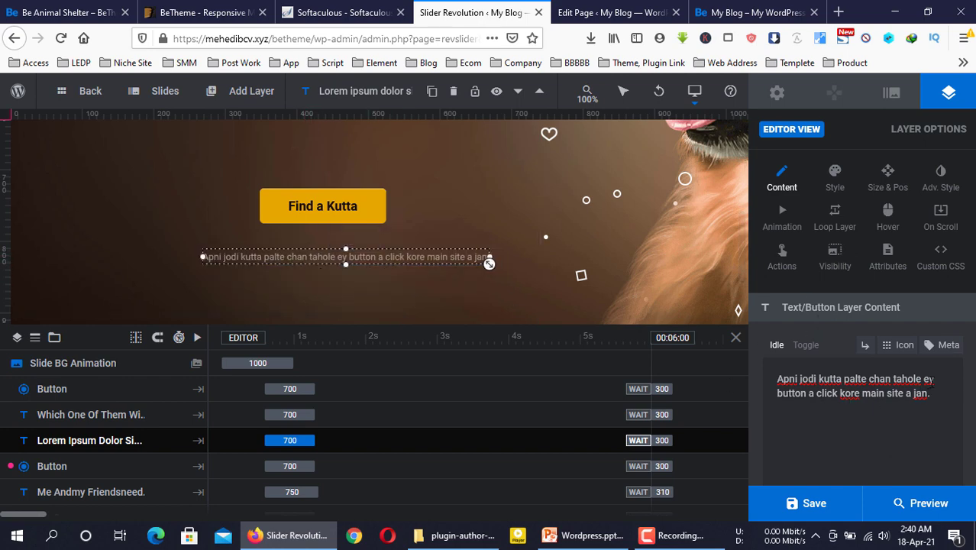
type("<>")
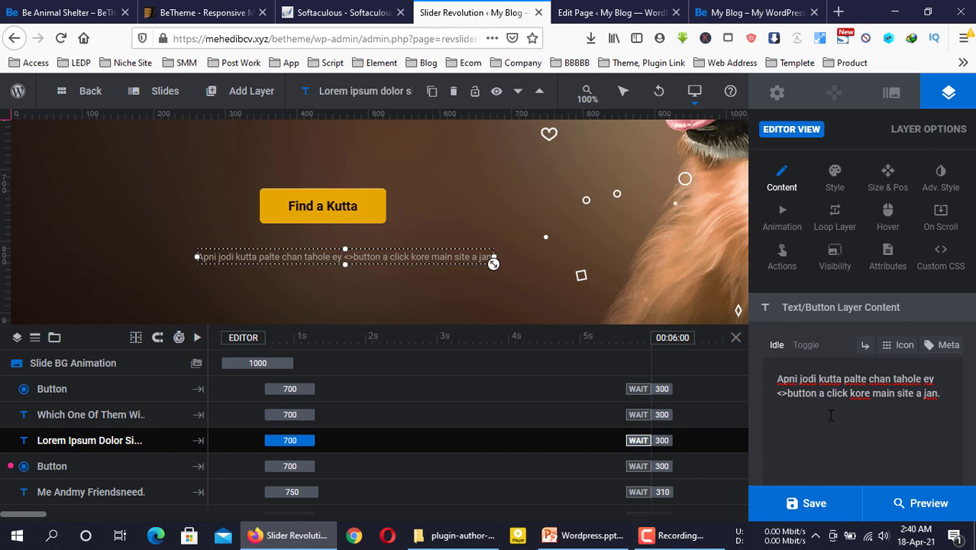
type("br")
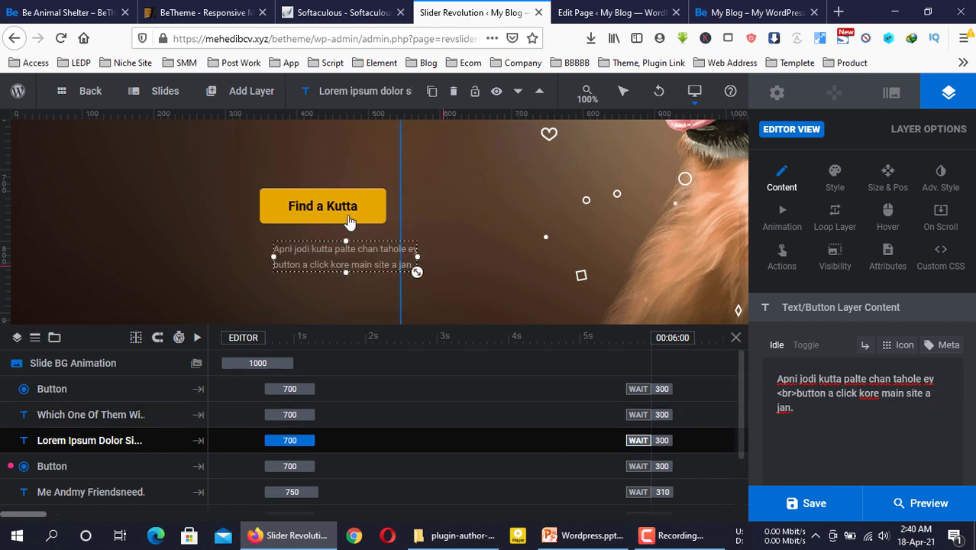
left_click_drag(358, 261, 330, 263)
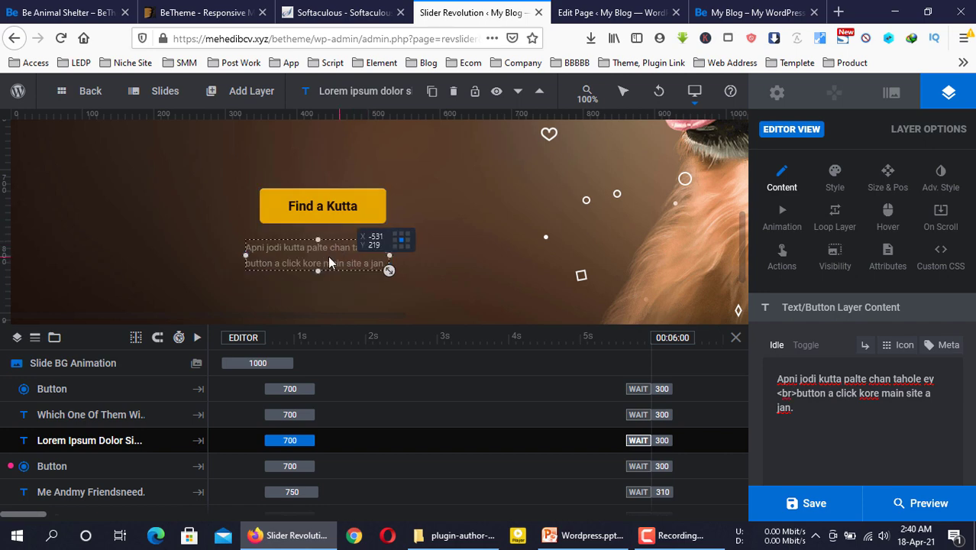
scroll(365, 246, "down", 1)
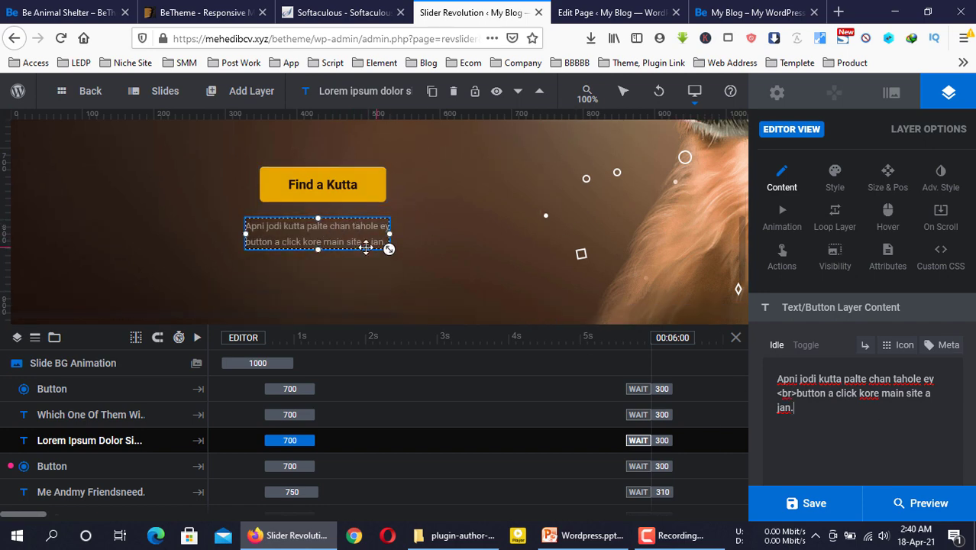
scroll(365, 247, "down", 5)
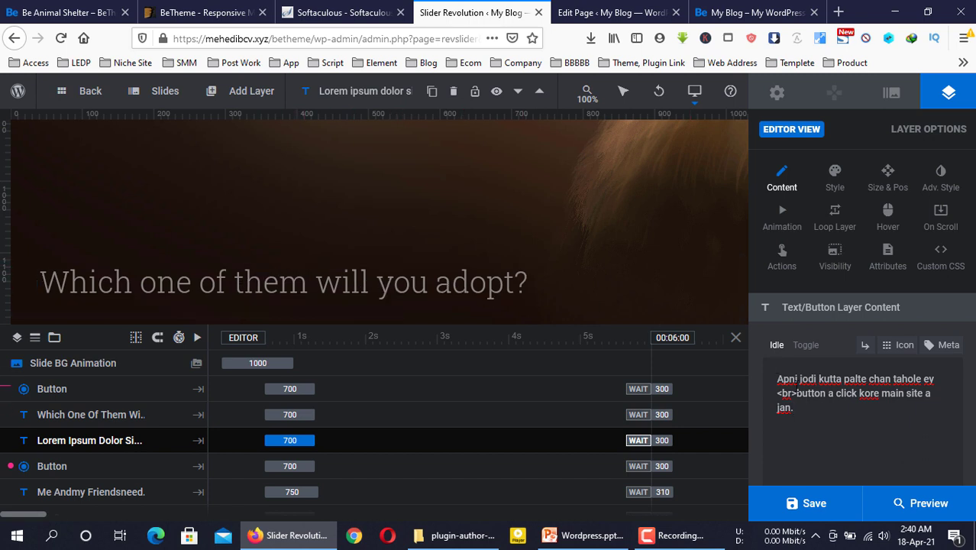
Replace the adopt heading with 'Apni ki Animal Premi, Tahole <br>dekhe nen apnar posonder Animal !'
left_click(440, 287)
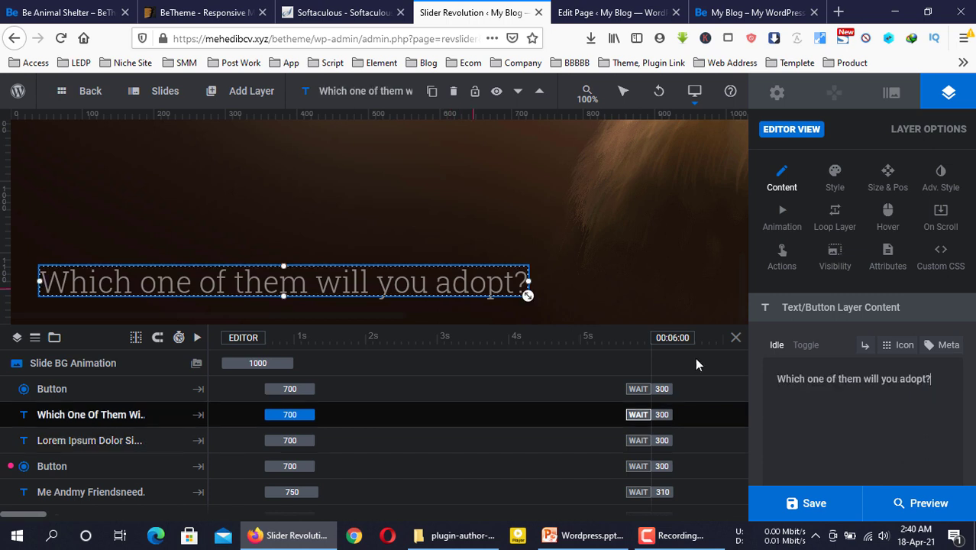
left_click_drag(933, 379, 776, 379)
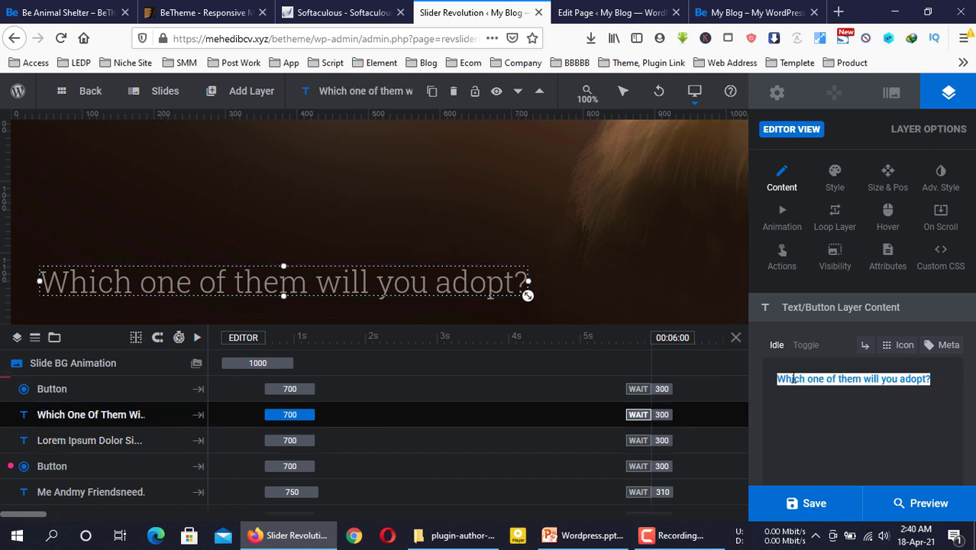
type("Apni ki")
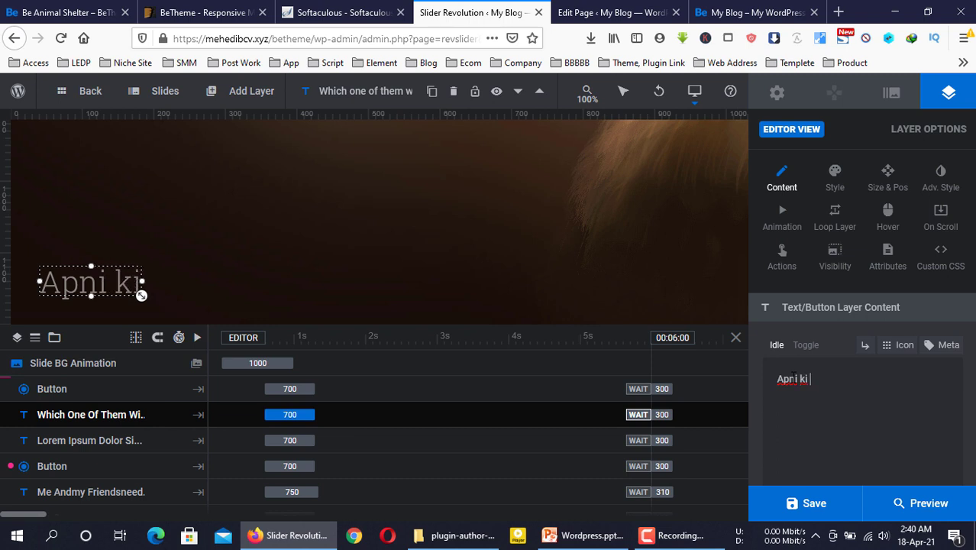
type(" Animal ")
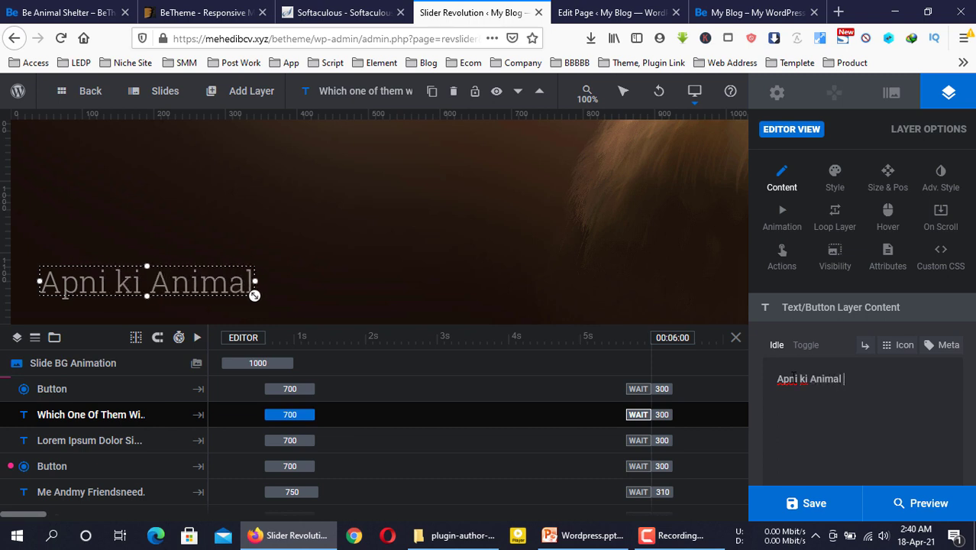
type("Premi")
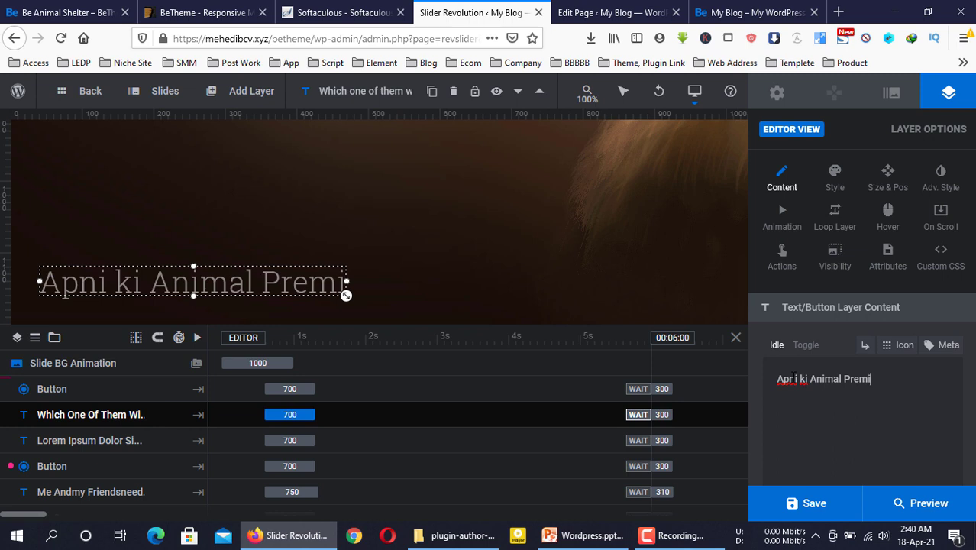
type(", Tah")
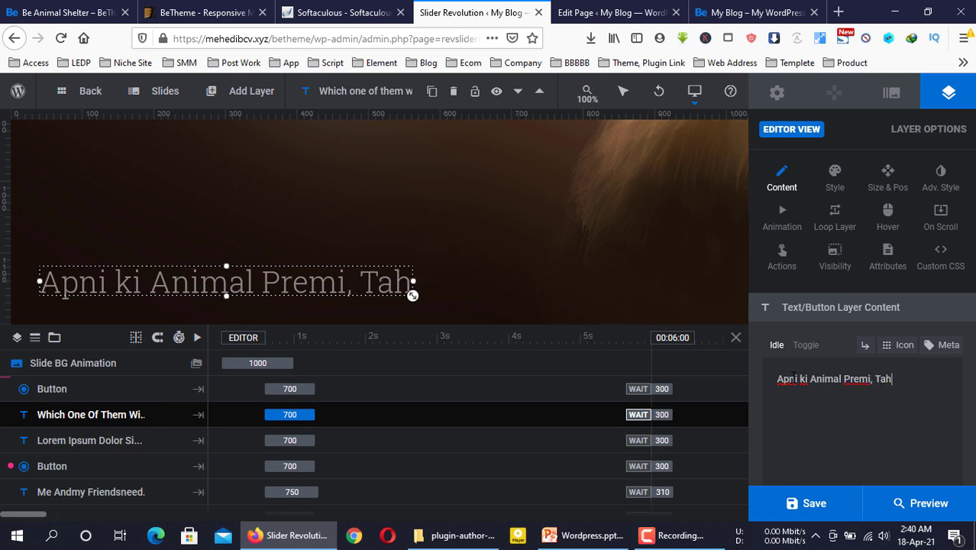
type("ole dekhe nen")
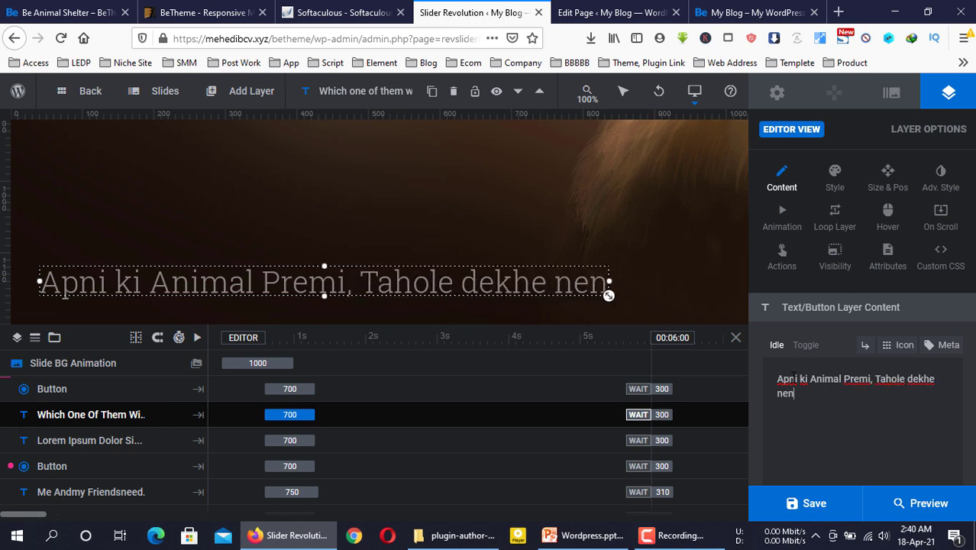
type(" apnar")
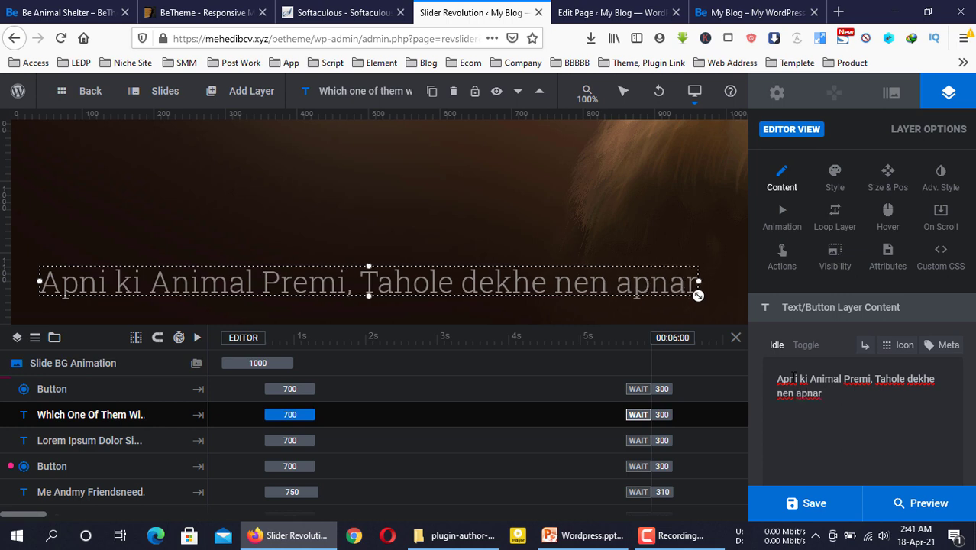
type(" posonder")
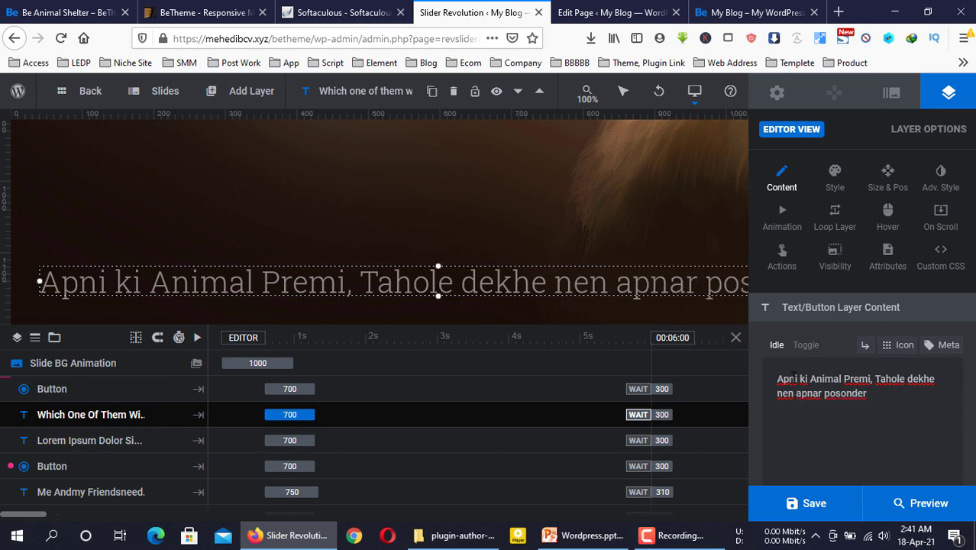
type(" An")
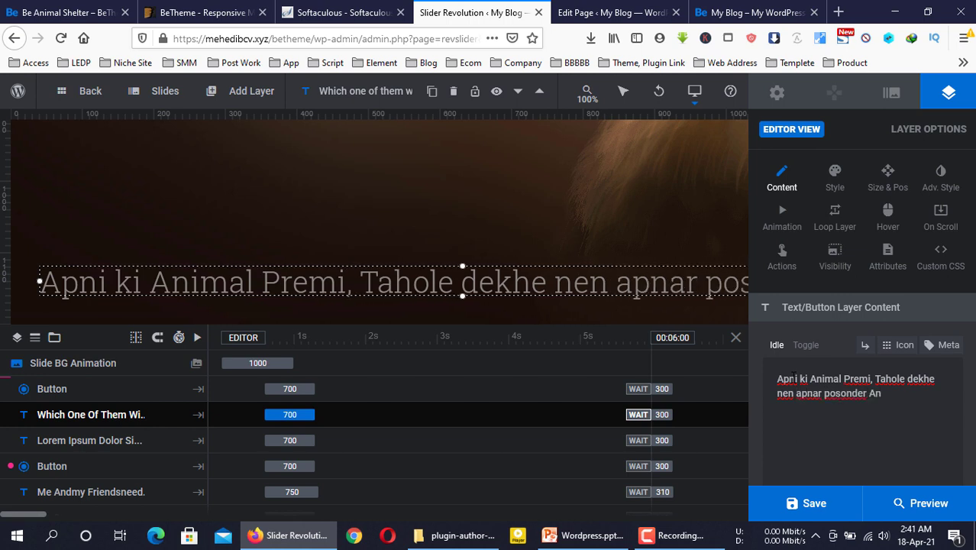
type("imal")
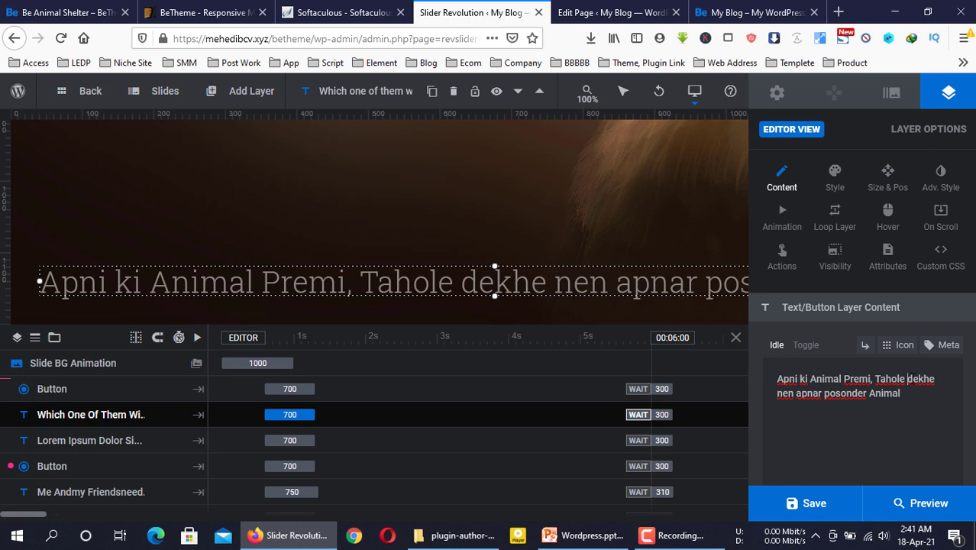
type("<br")
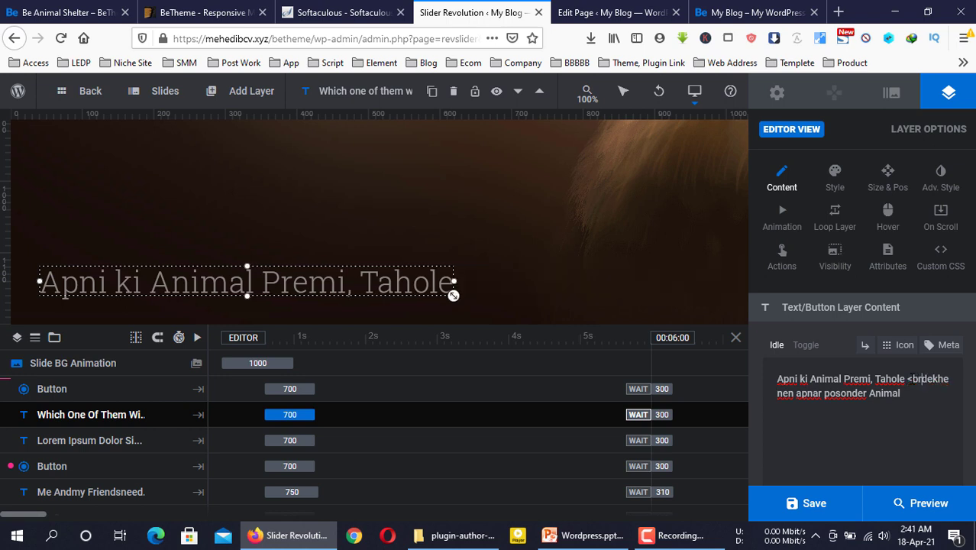
type(">")
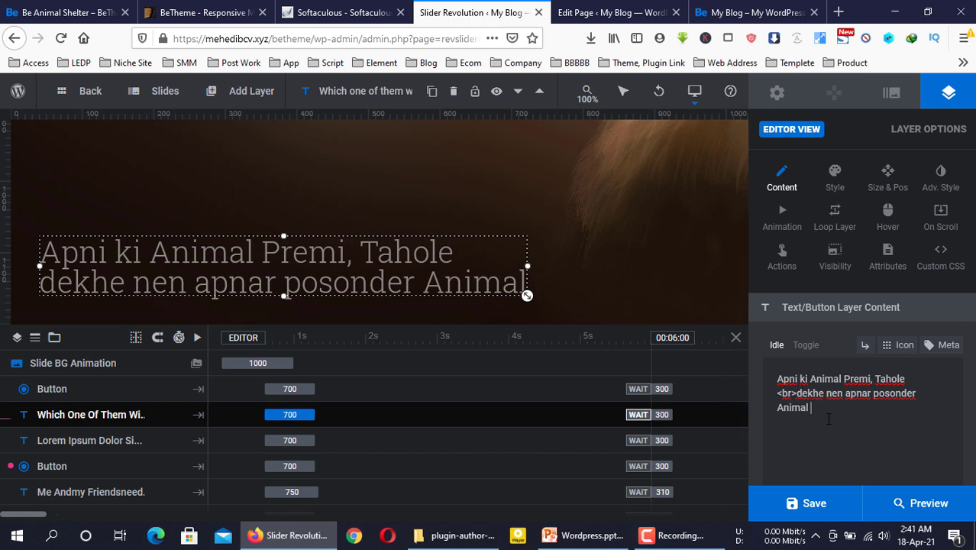
type(" !")
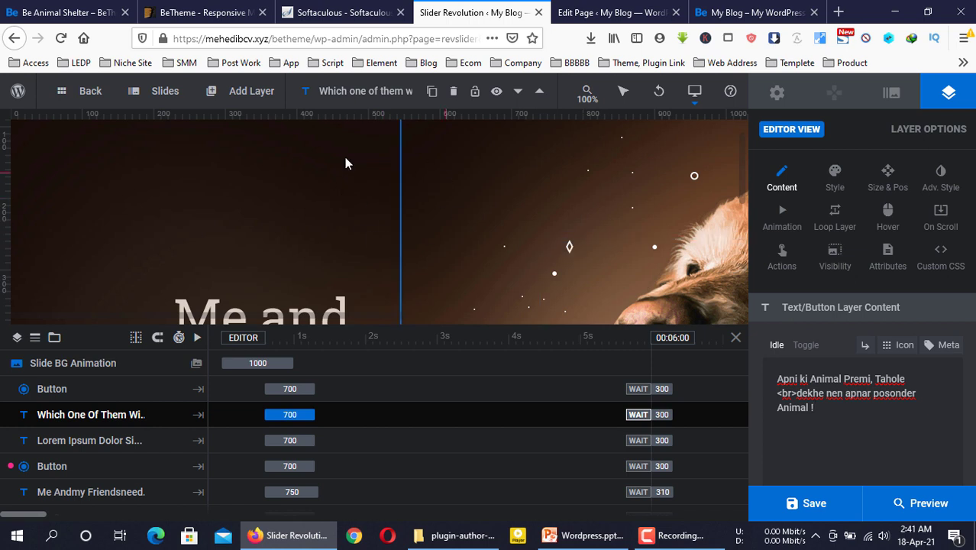
mouse_move(157, 93)
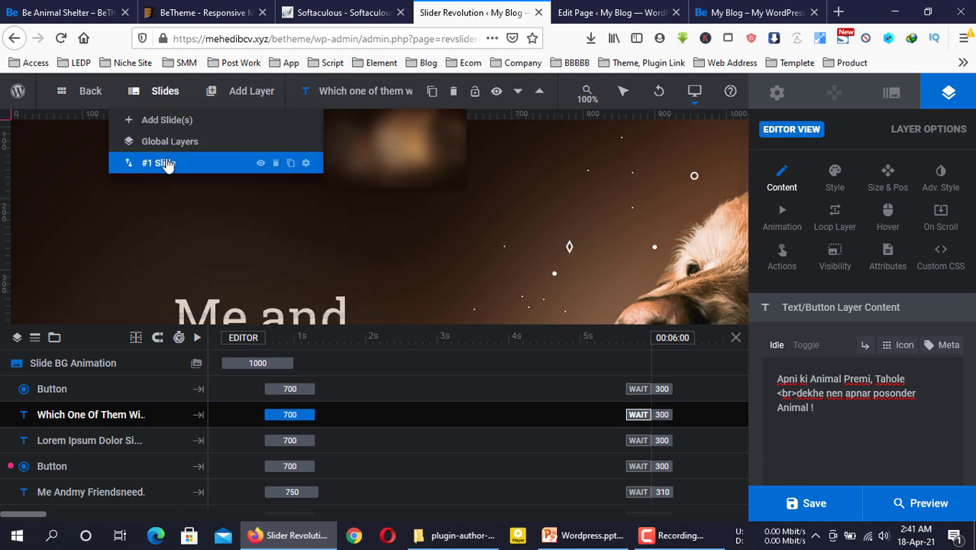
Duplicate #1 Slide and #2 Slide to make three slides, then save the slider
mouse_move(189, 167)
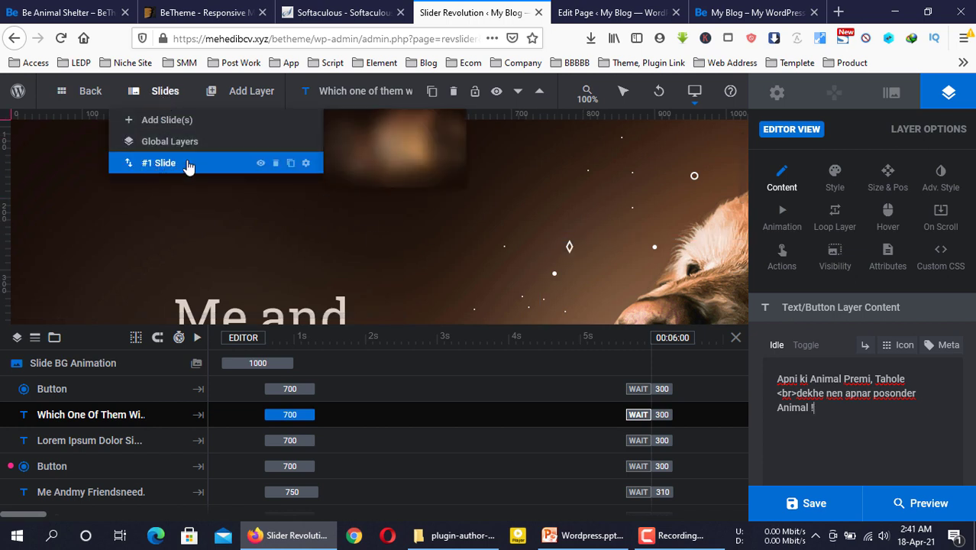
left_click(290, 163)
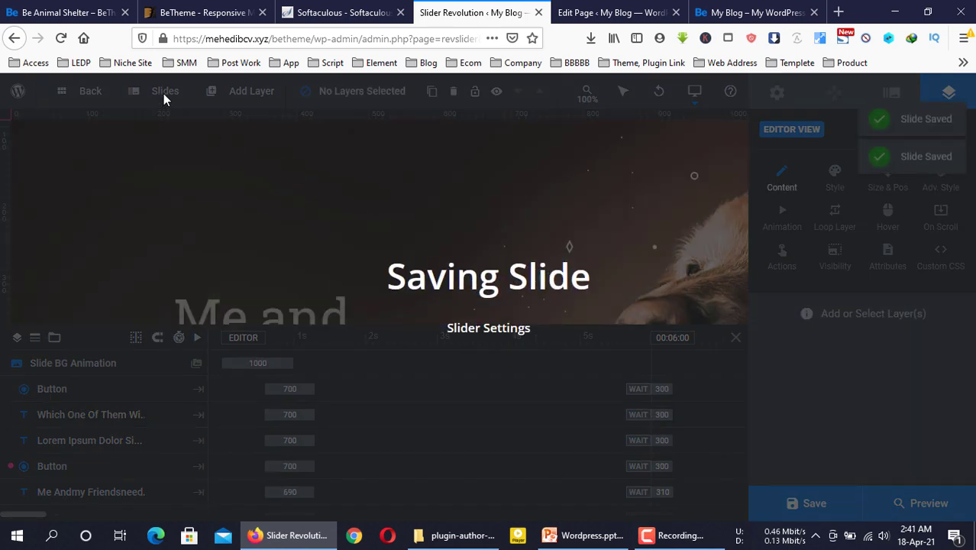
mouse_move(163, 94)
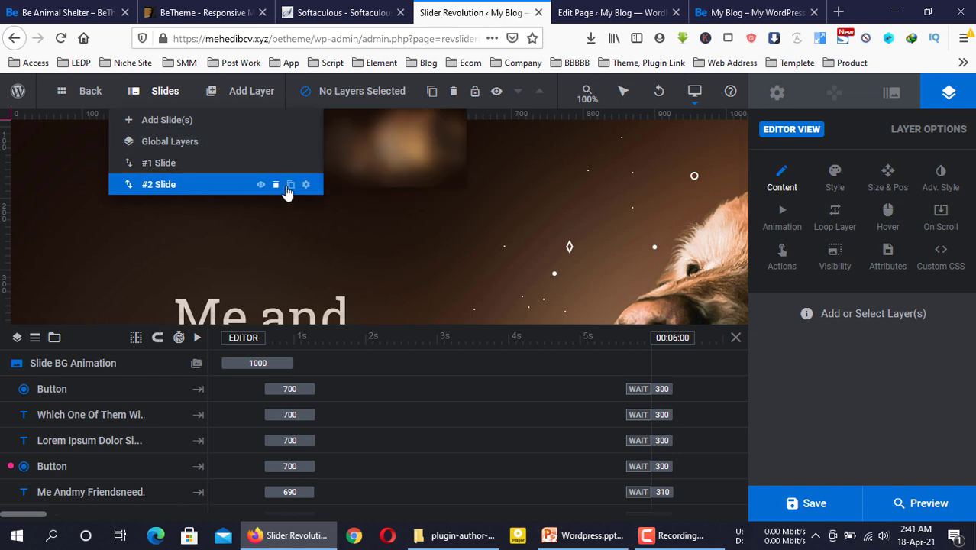
left_click(290, 185)
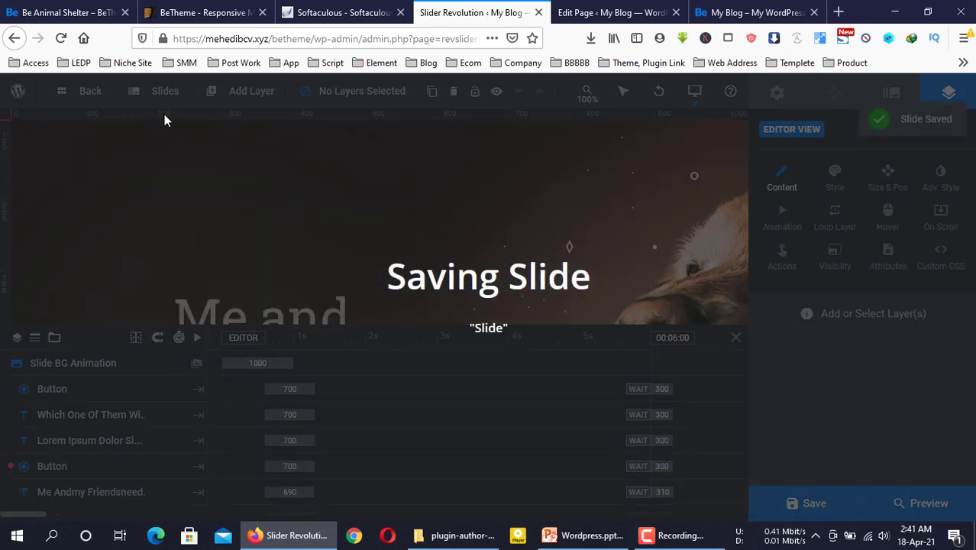
mouse_move(160, 91)
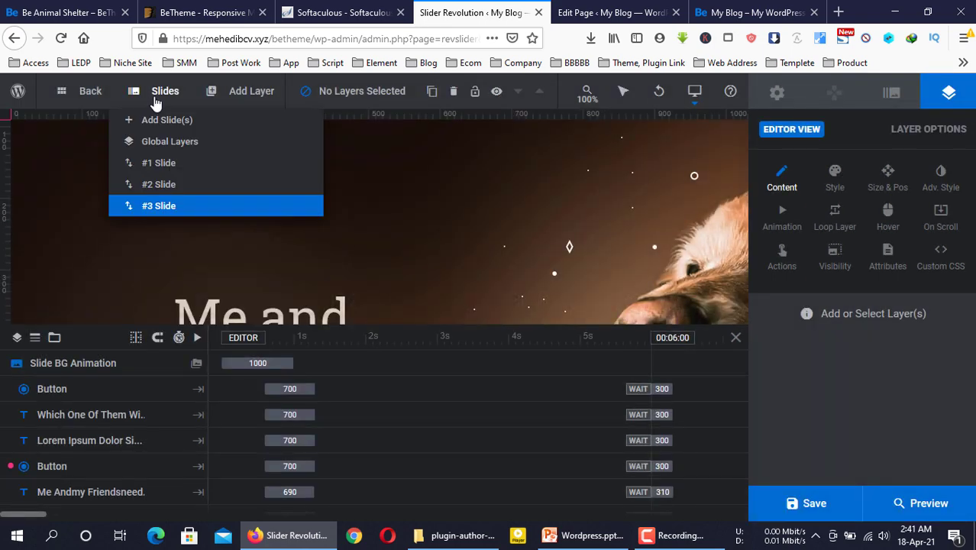
mouse_move(163, 128)
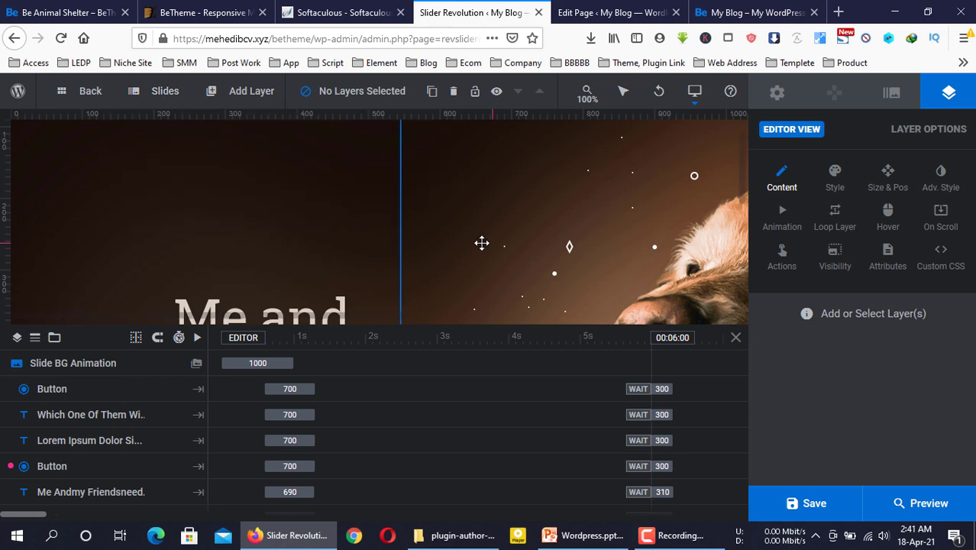
scroll(489, 244, "down", 2)
scroll(497, 251, "up", 2)
left_click(808, 507)
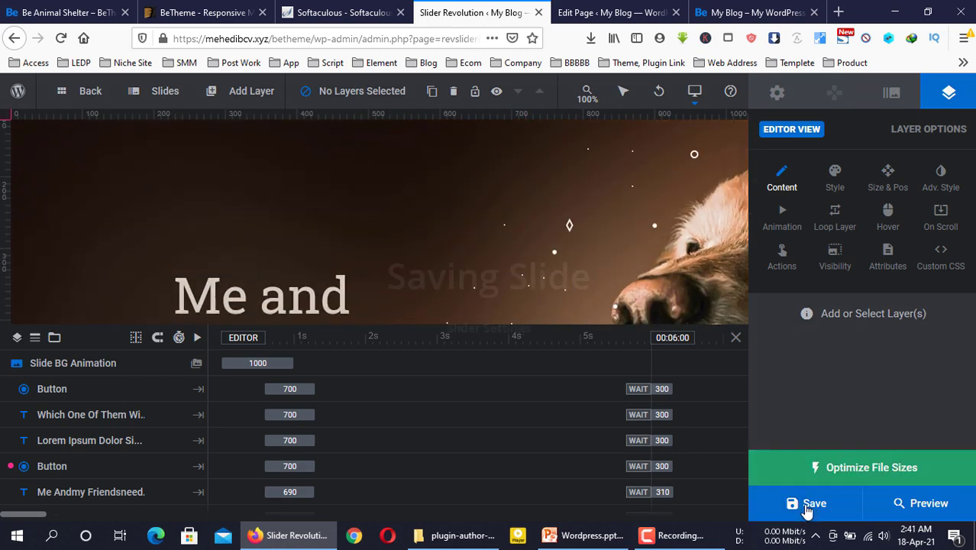
Reload the live homepage to check the new headline and Find a Kutta button, then return
left_click(769, 9)
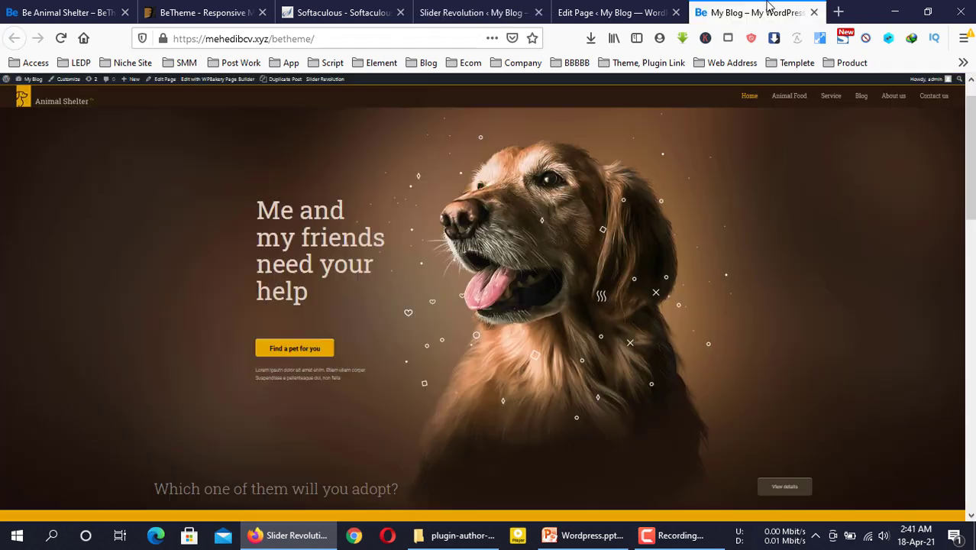
key("F5")
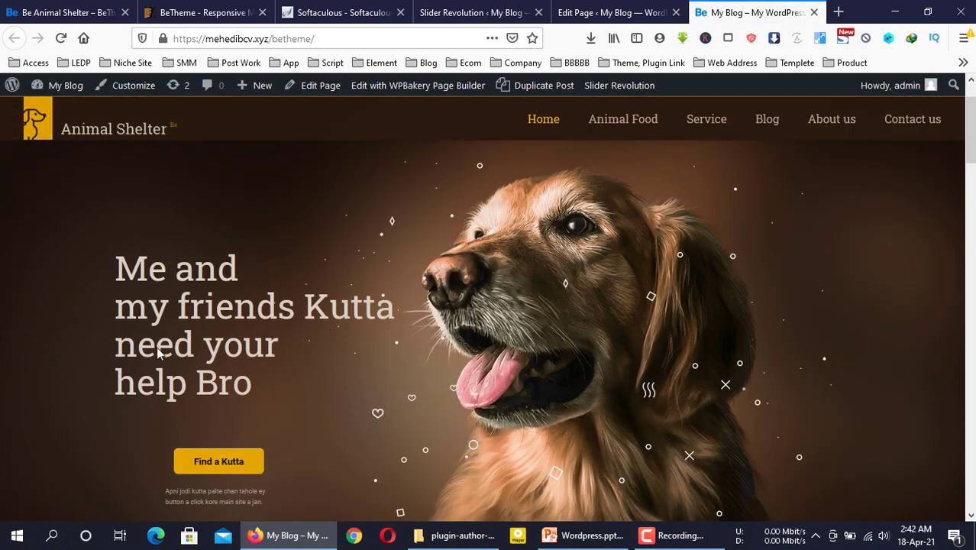
scroll(244, 397, "down", 3)
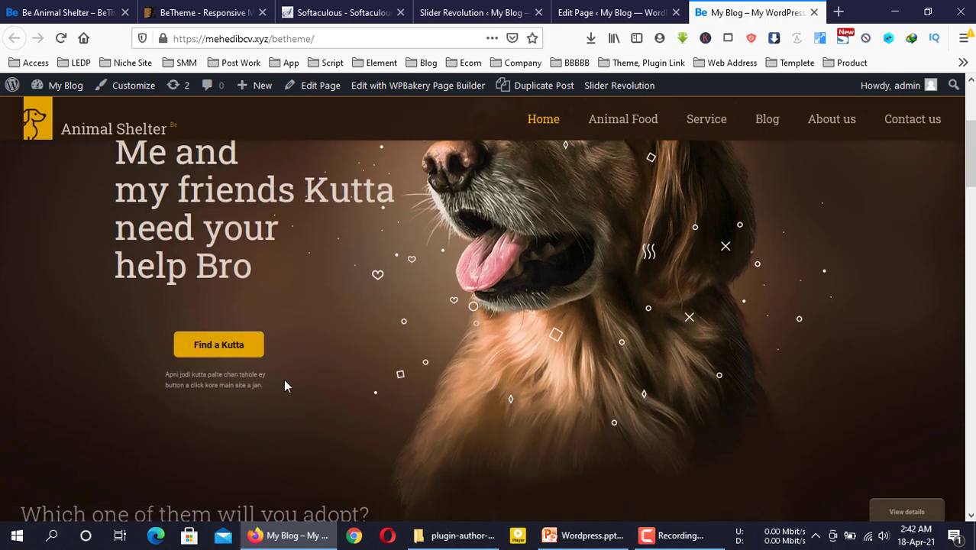
scroll(285, 382, "down", 5)
scroll(284, 387, "down", 5)
scroll(283, 387, "up", 6)
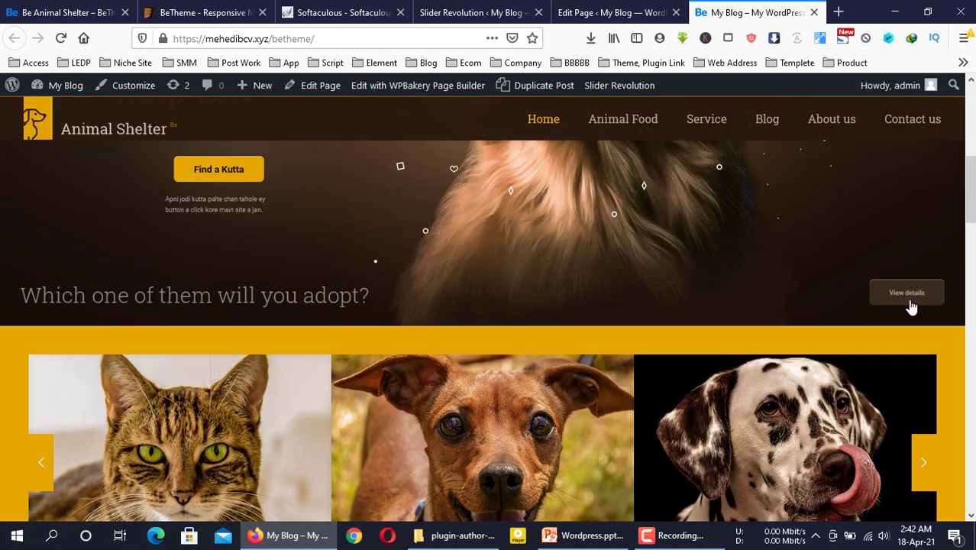
left_click(600, 10)
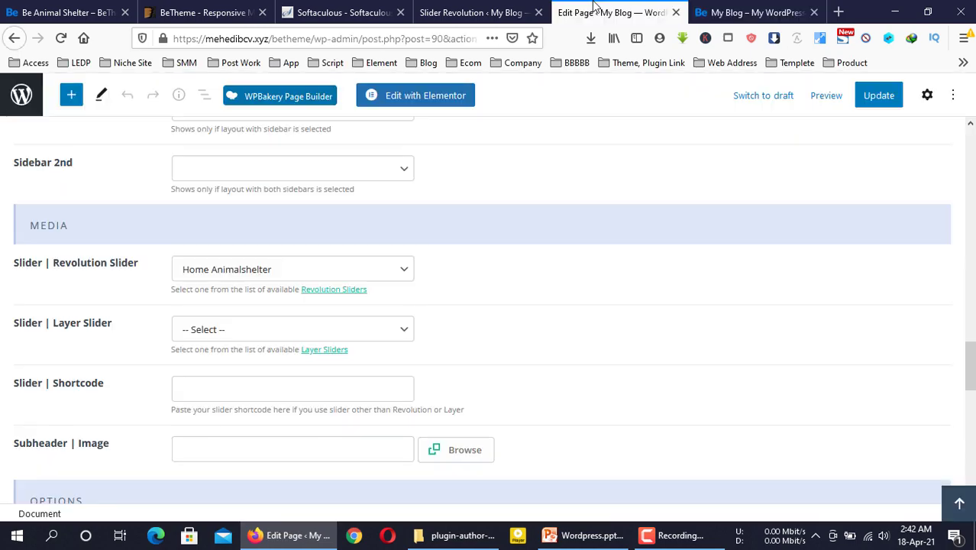
left_click(473, 12)
scroll(419, 264, "down", 6)
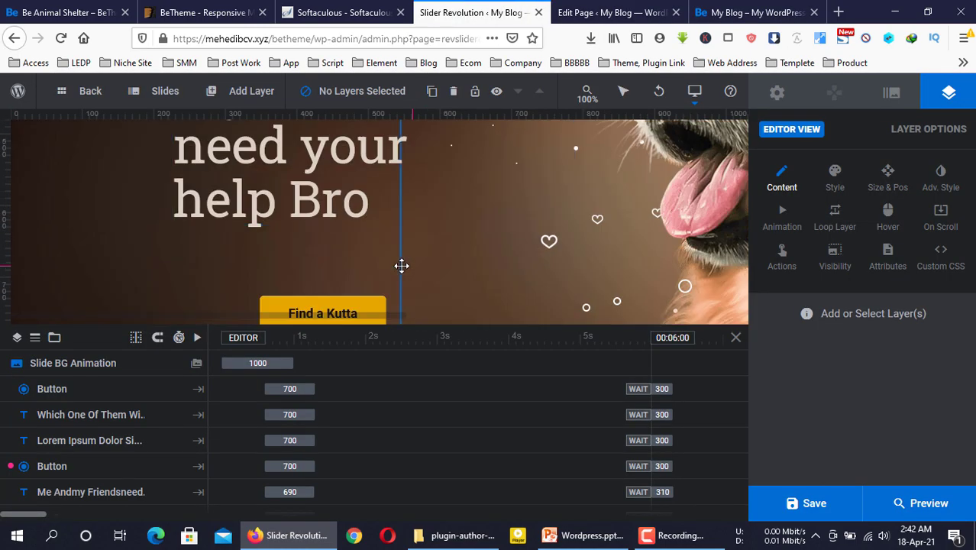
Change the lower headline to 'Find your nice Animal !' and save the slide
left_click(400, 279)
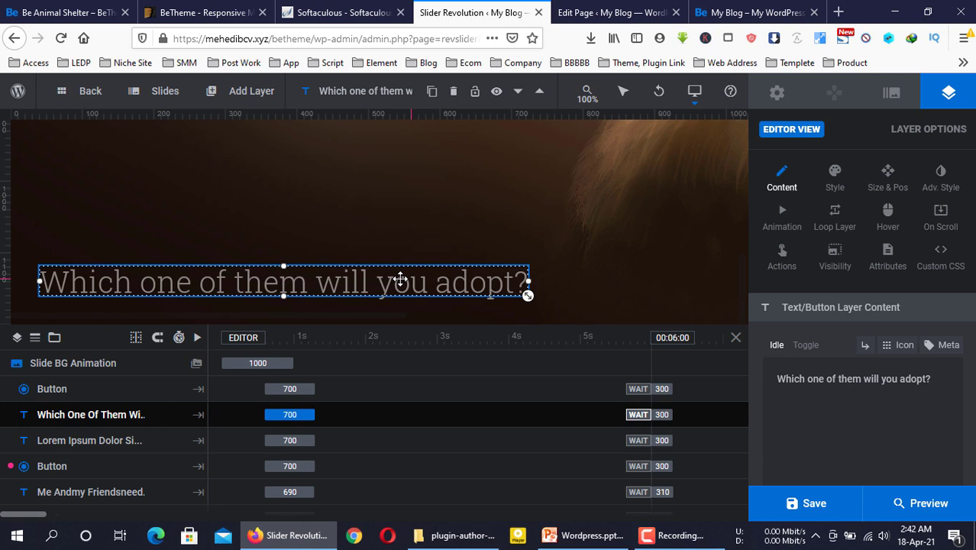
left_click(855, 399)
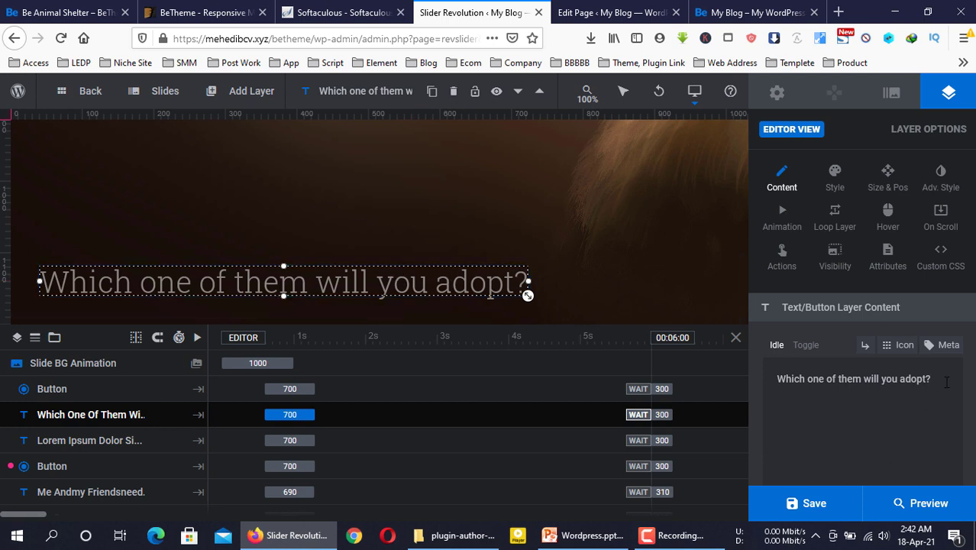
left_click_drag(945, 379, 765, 379)
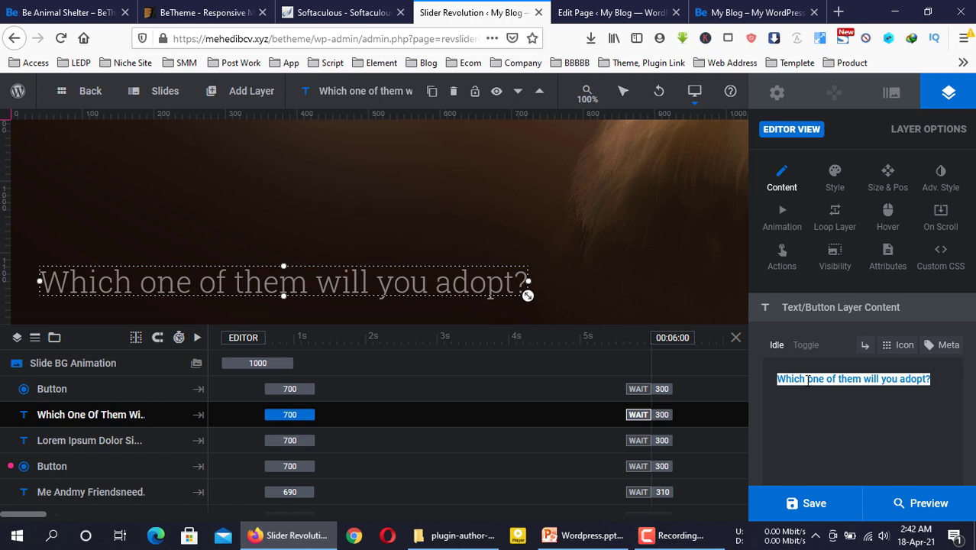
type("F")
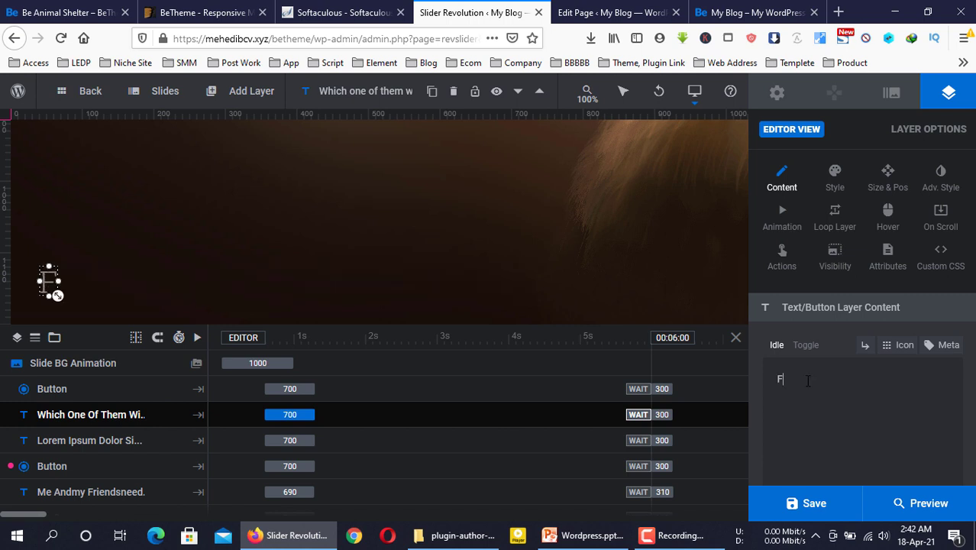
type("ind your")
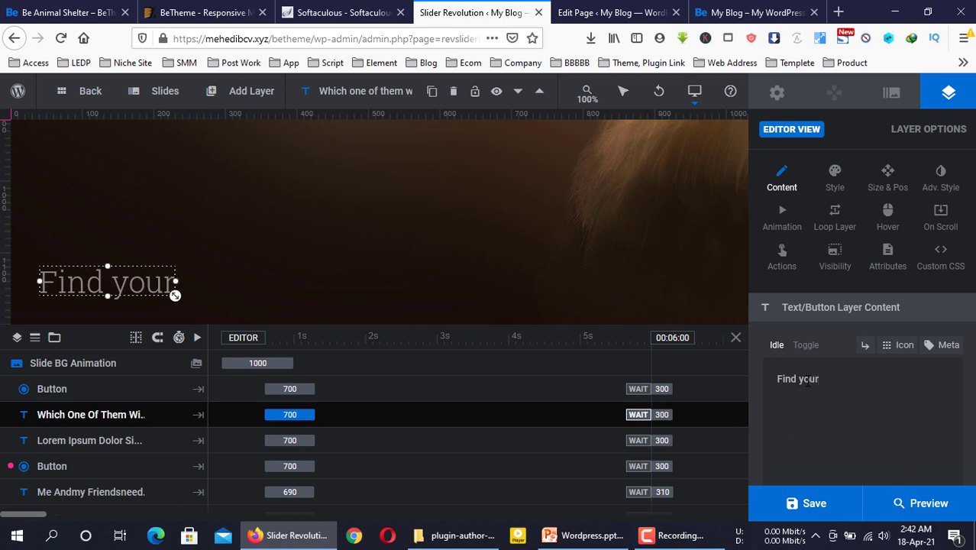
type(" nice ")
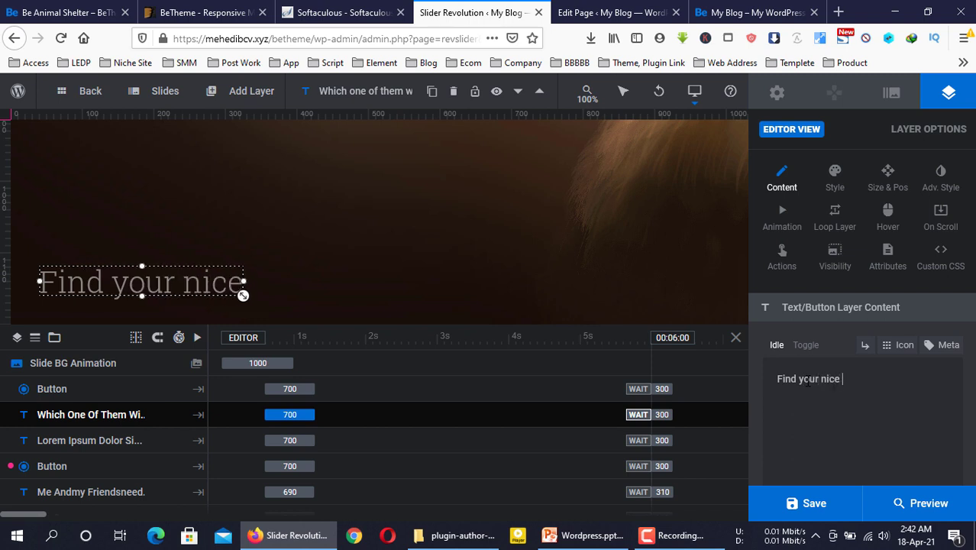
type("al")
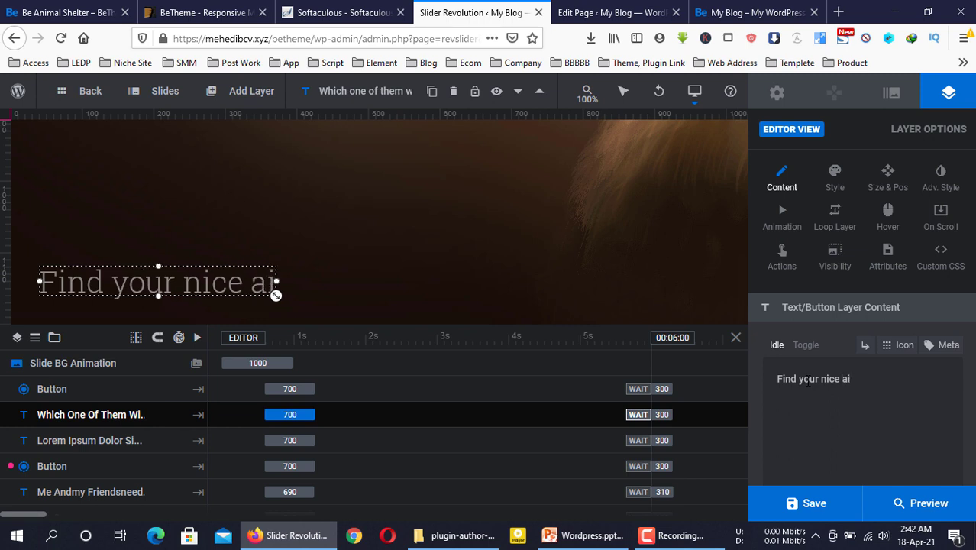
key("BackSpace")
key("BackSpace")
type("Animal")
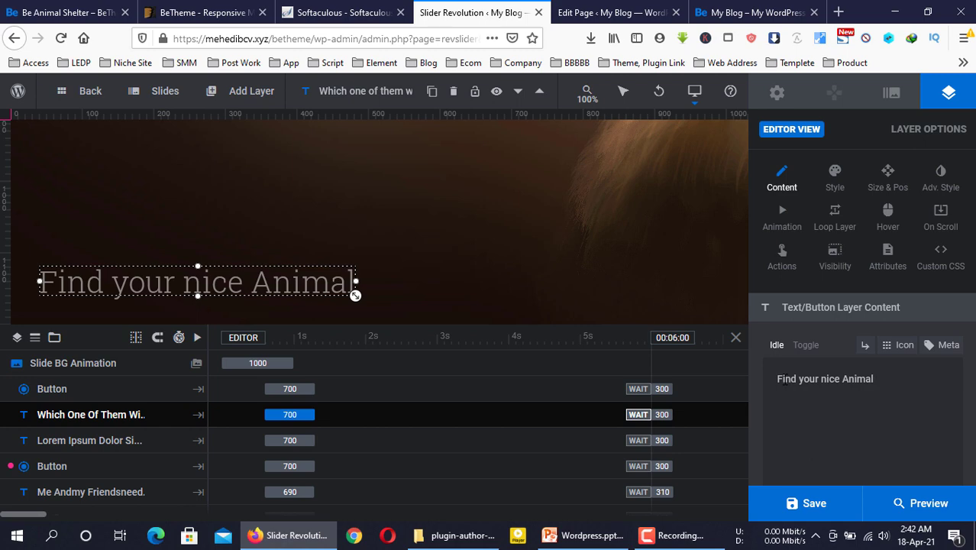
type(" !")
left_click(647, 240)
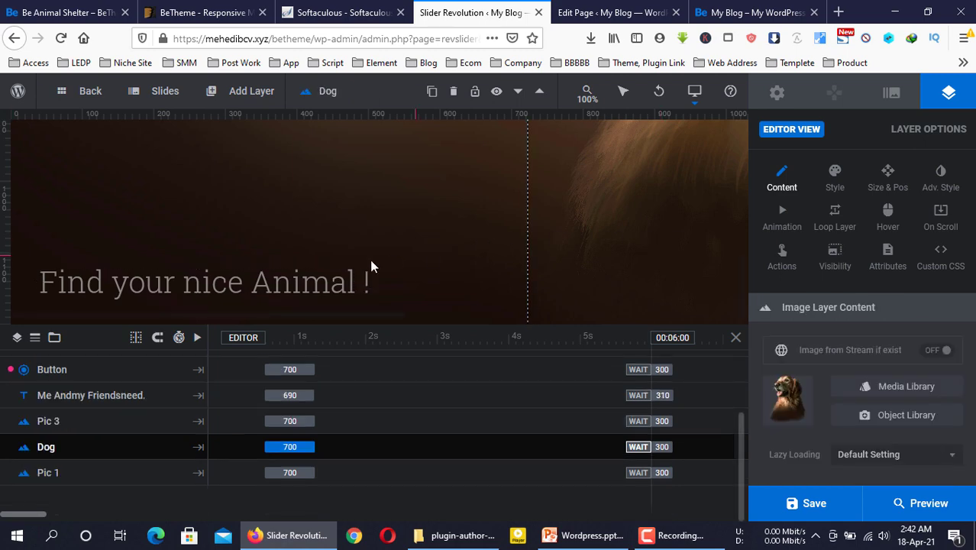
left_click(832, 504)
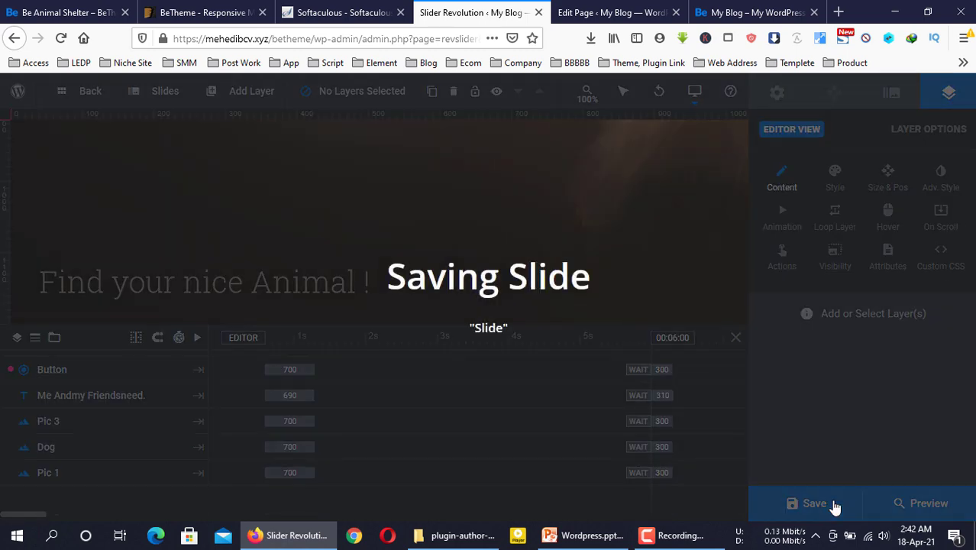
left_click(657, 12)
left_click(750, 12)
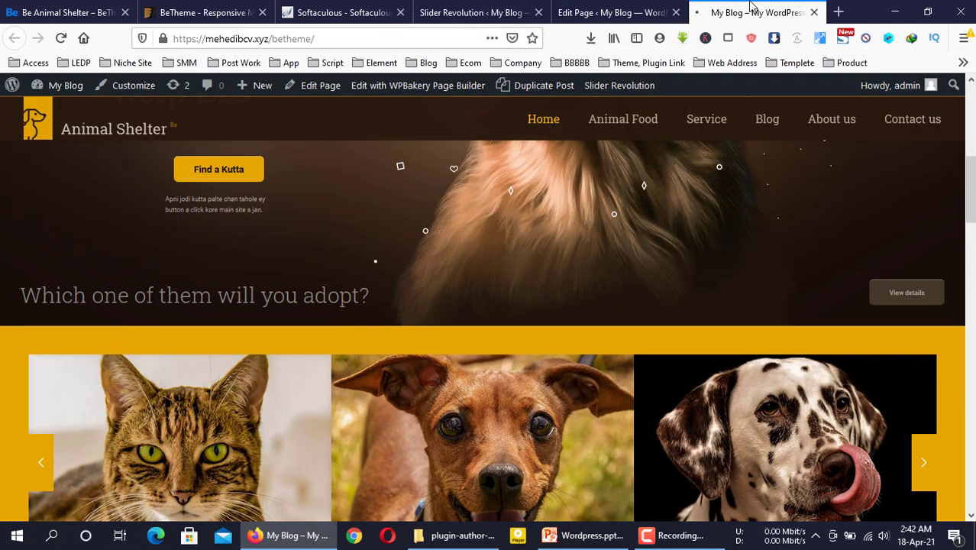
key("F5")
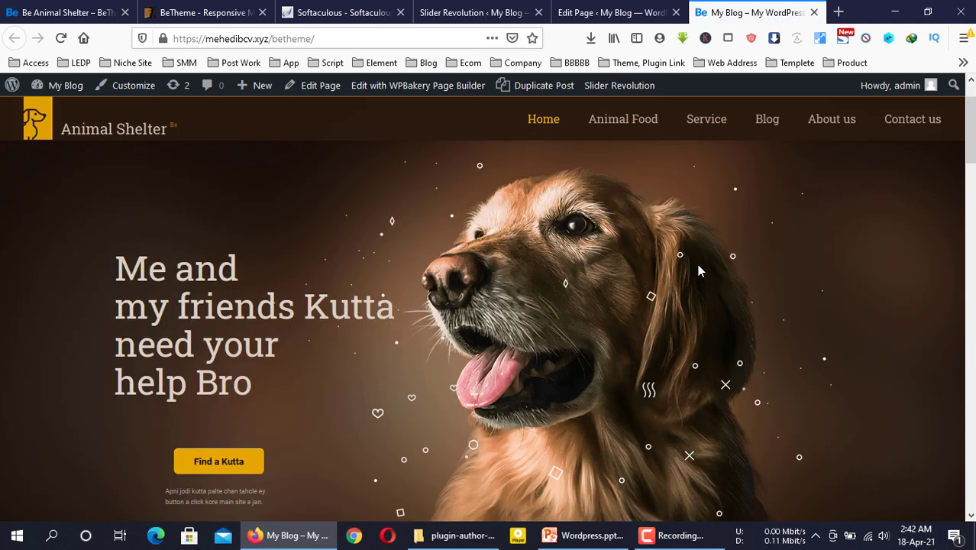
scroll(412, 324, "down", 2)
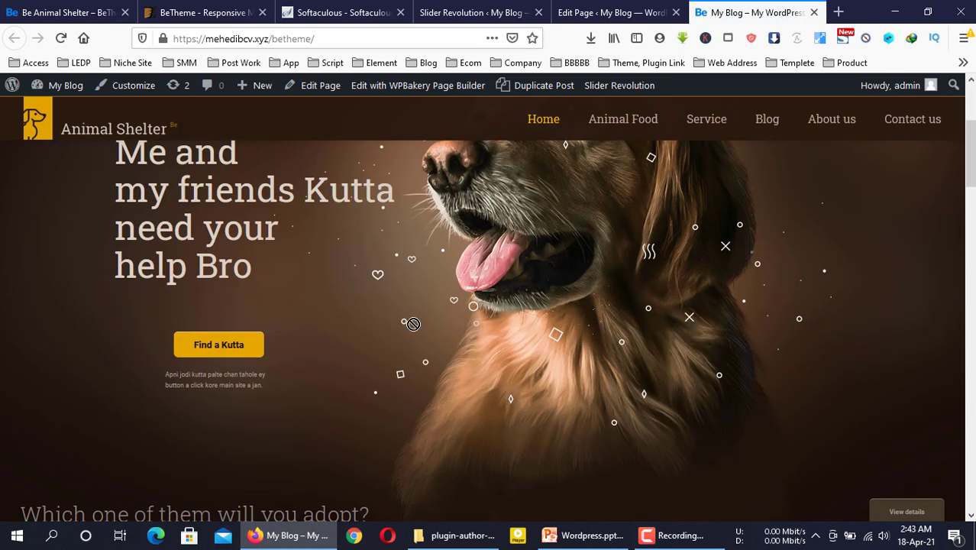
scroll(428, 325, "down", 3)
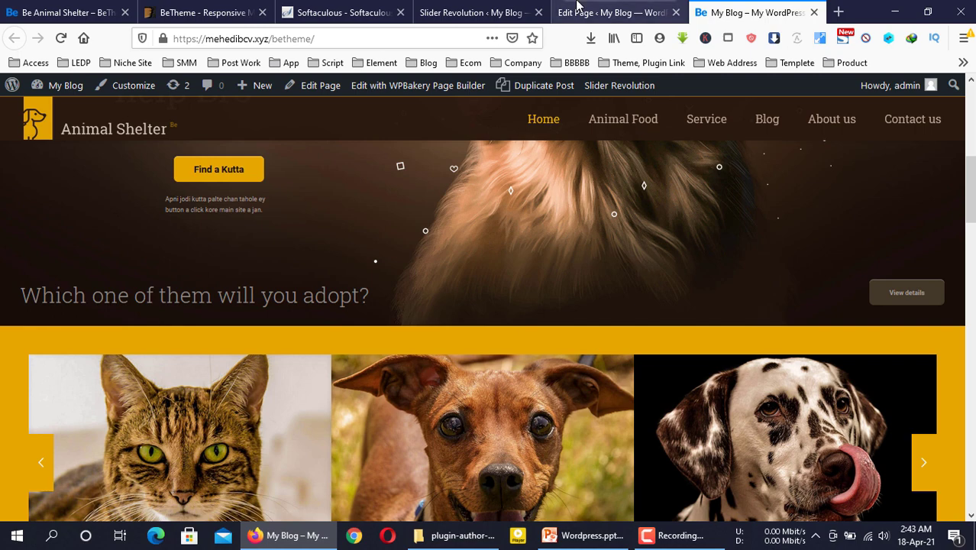
left_click(490, 10)
On #1 Slide, change the adopt heading to 'Find A kutta' and save
mouse_move(162, 98)
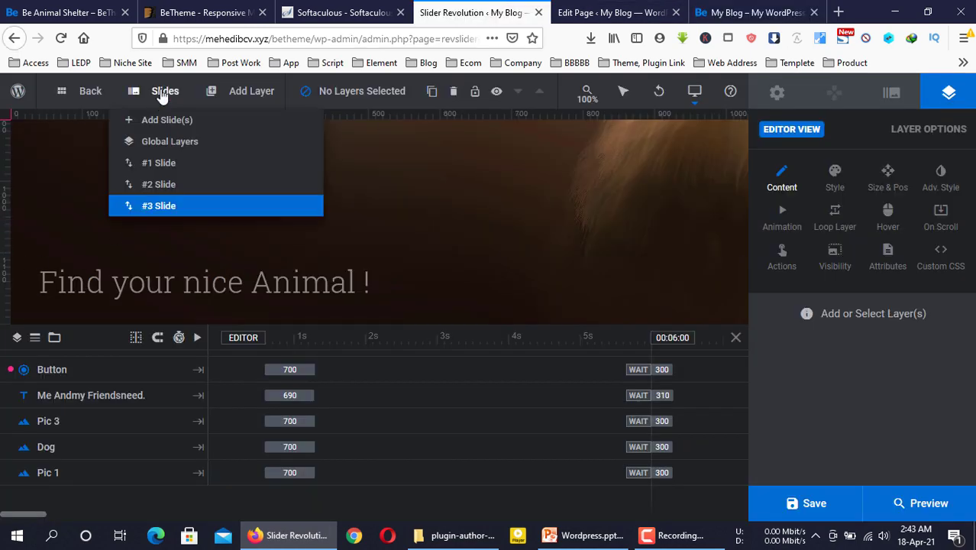
left_click(174, 165)
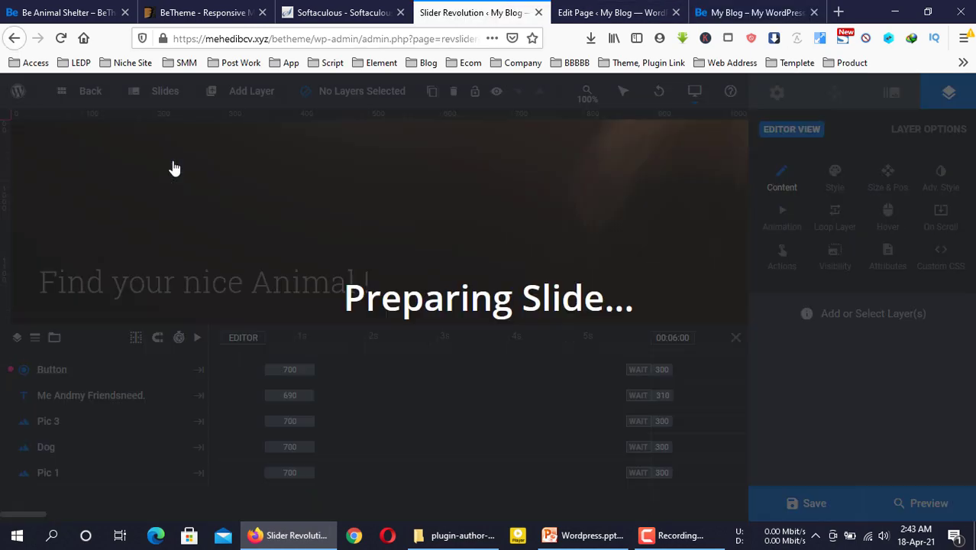
left_click(301, 294)
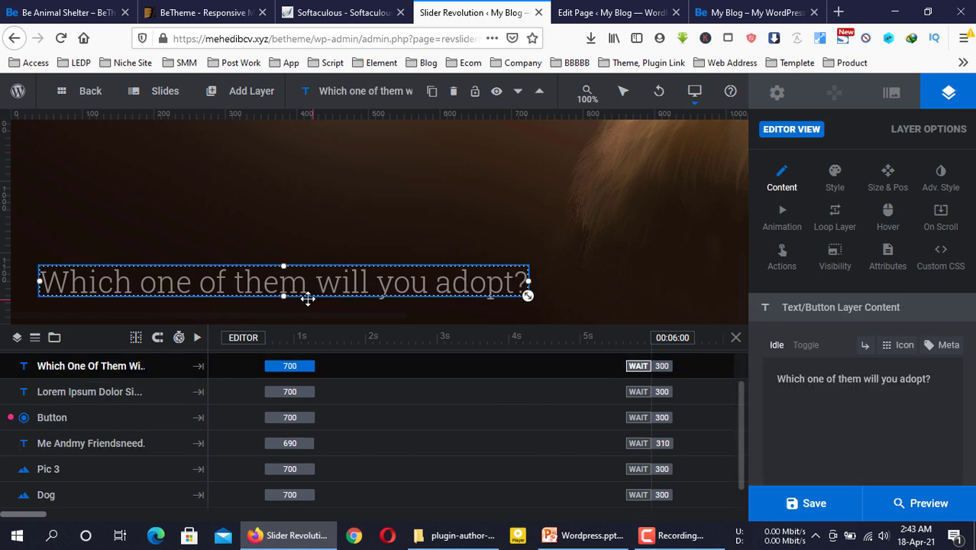
left_click_drag(932, 378, 825, 379)
left_click_drag(741, 384, 728, 383)
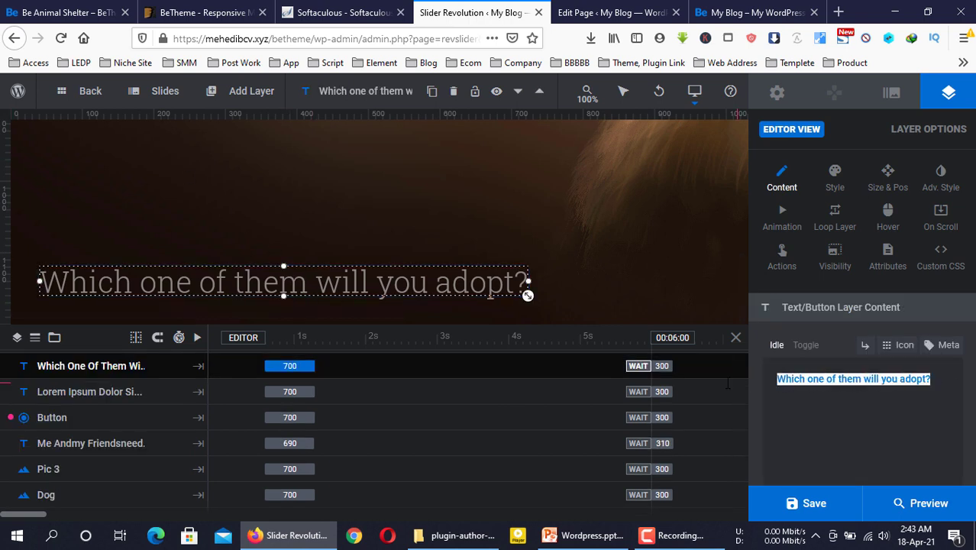
type("Find ")
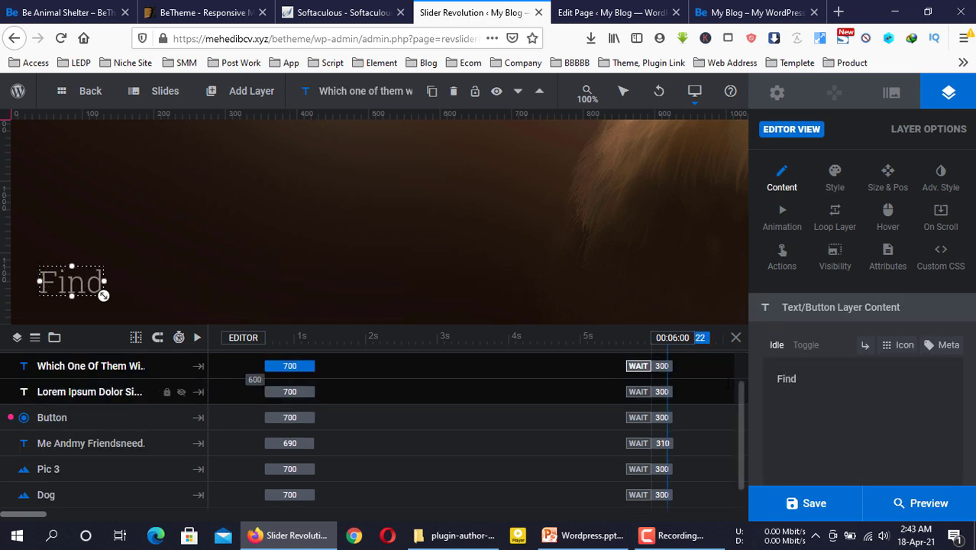
type("A kutta")
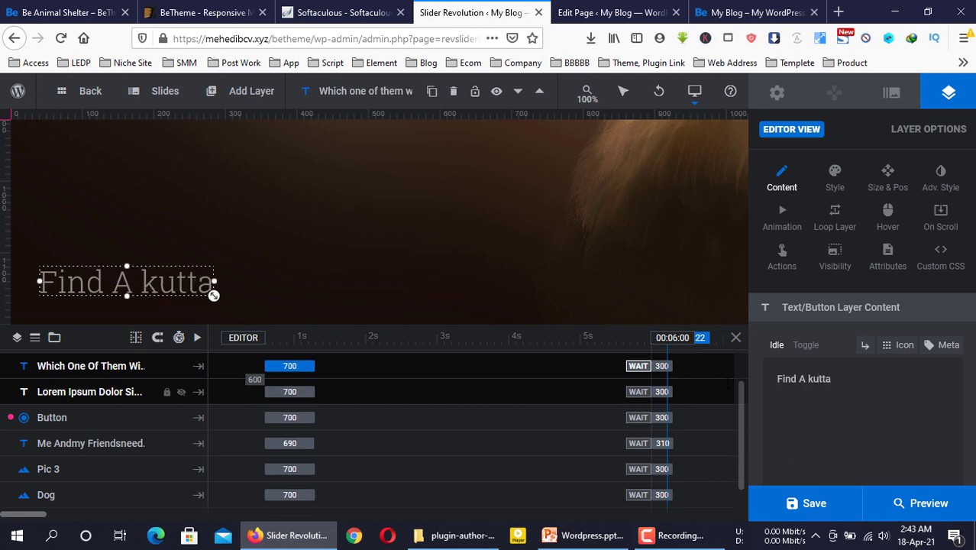
left_click(814, 503)
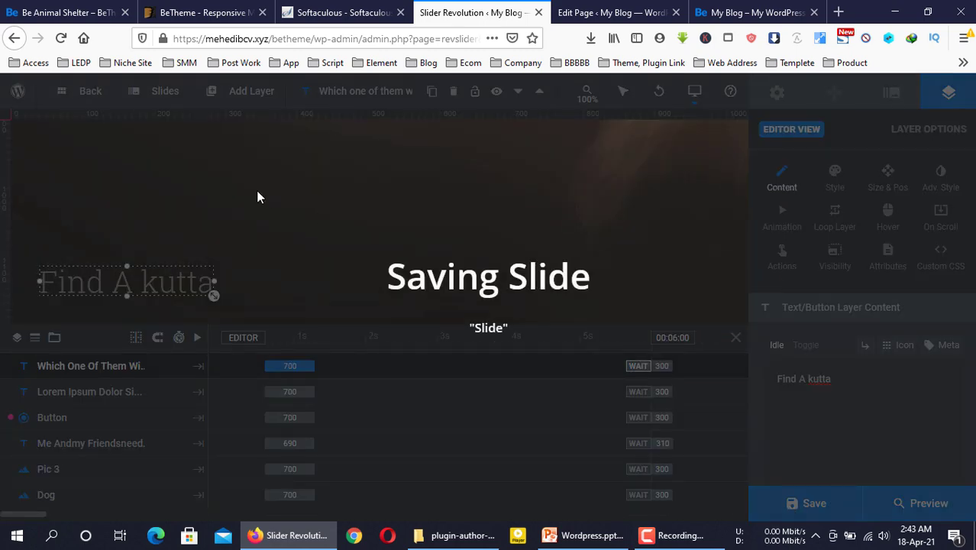
On the next slide, change the adopt heading to 'Find your nice dogs' and save
mouse_move(157, 97)
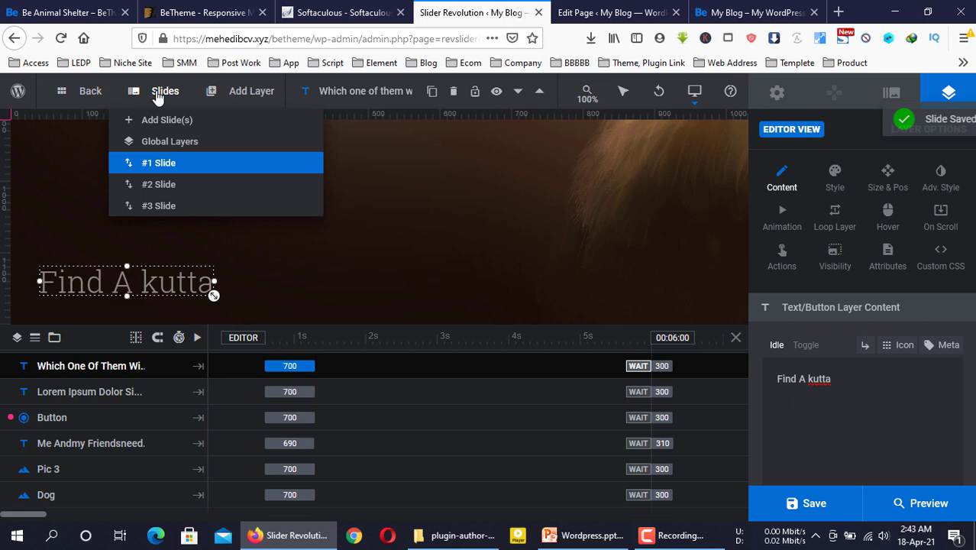
left_click(156, 183)
left_click(466, 290)
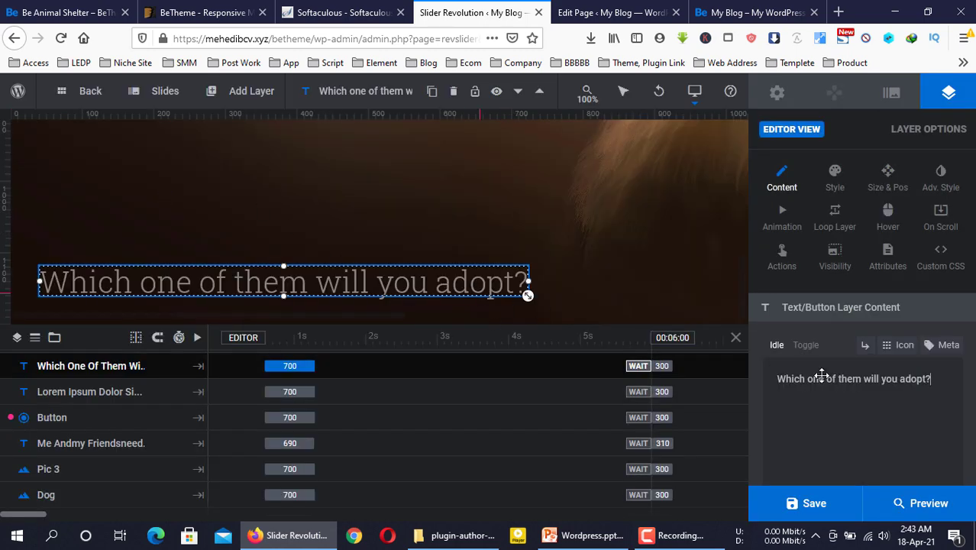
triple_click(831, 380)
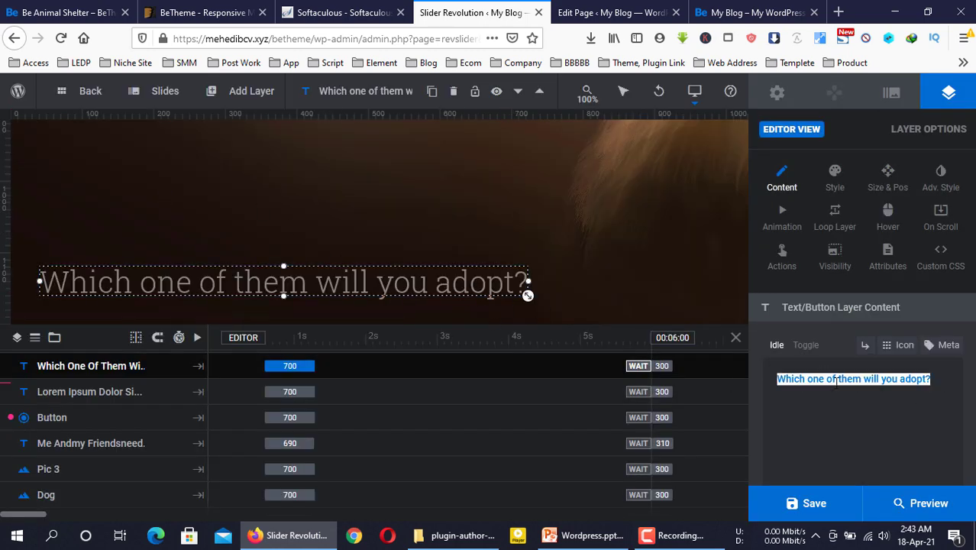
key("BackSpace")
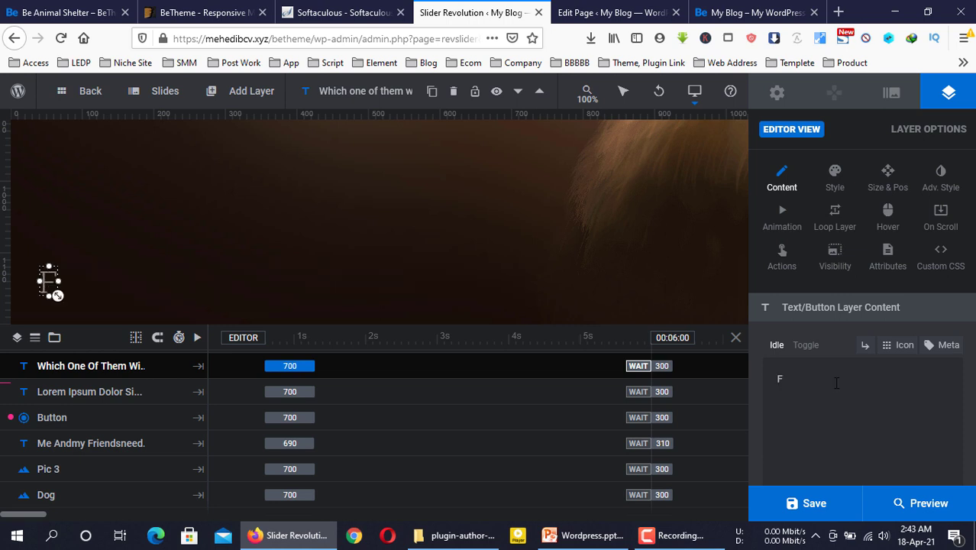
type("Find your ")
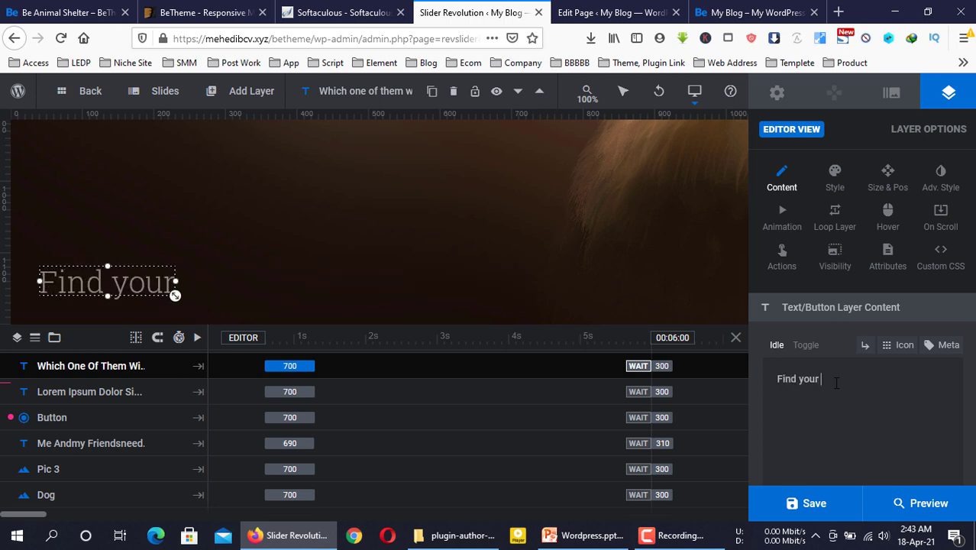
type("nice")
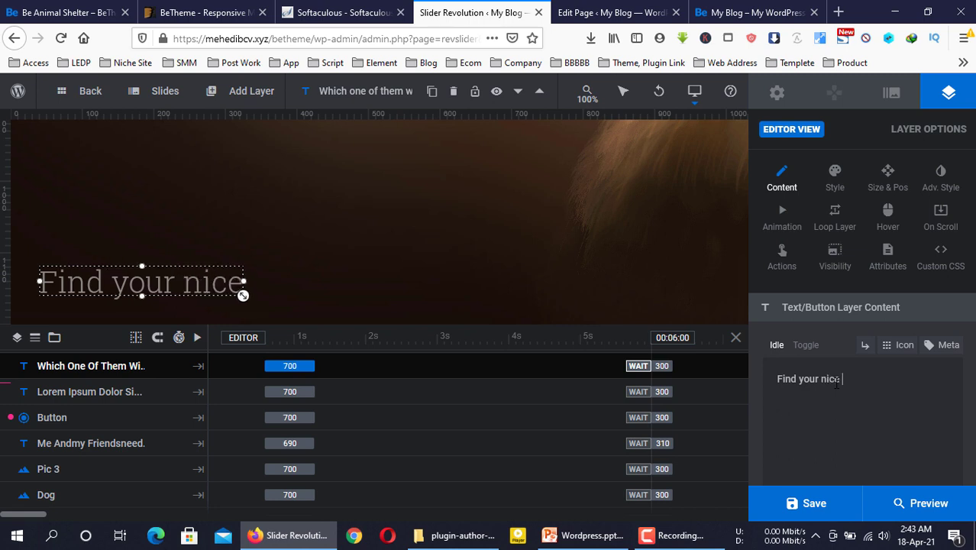
type(" dogs")
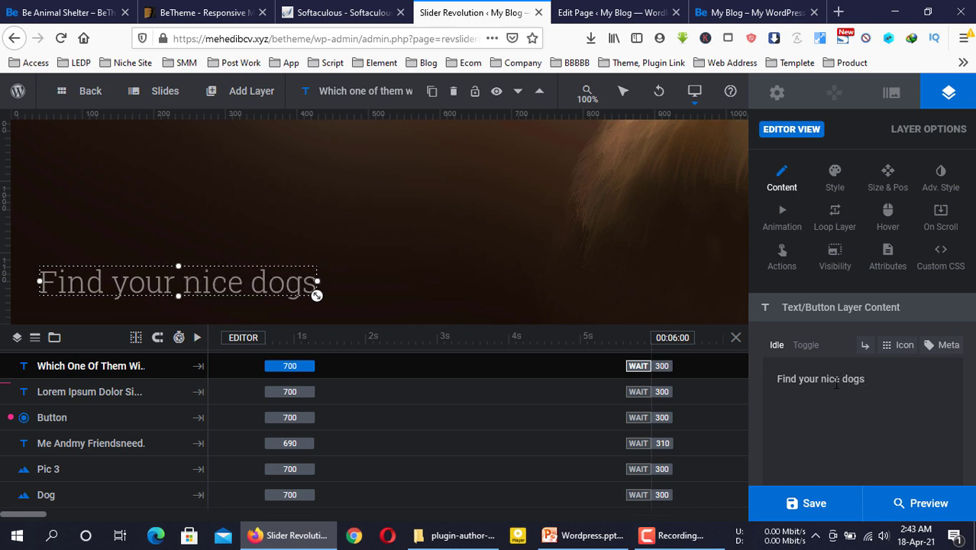
left_click(806, 515)
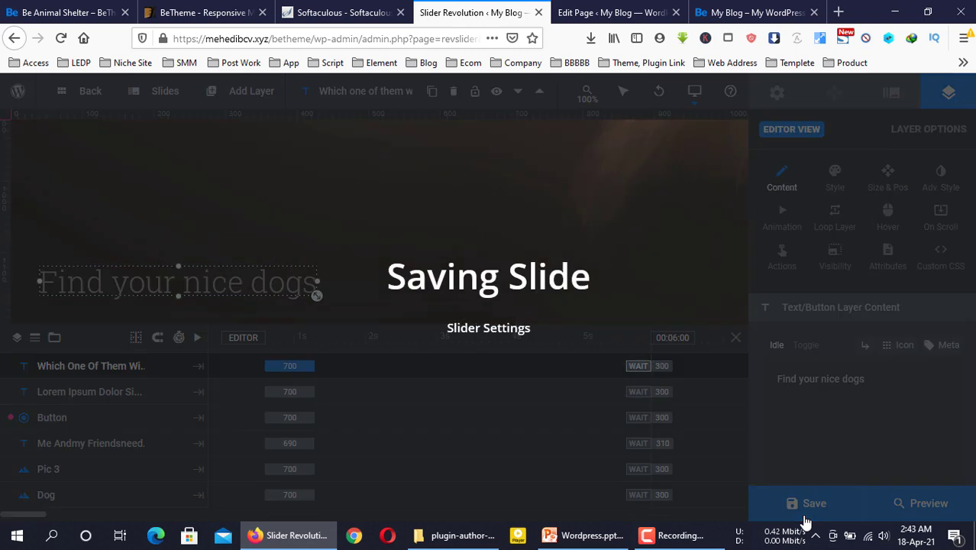
Reload the live homepage with F5 and scroll to check the updated slider
left_click(718, 9)
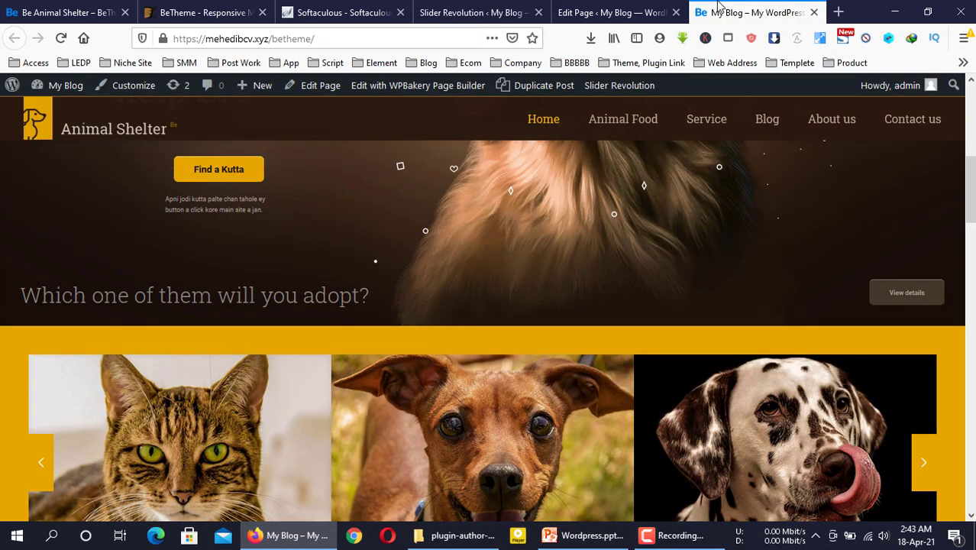
key("F5")
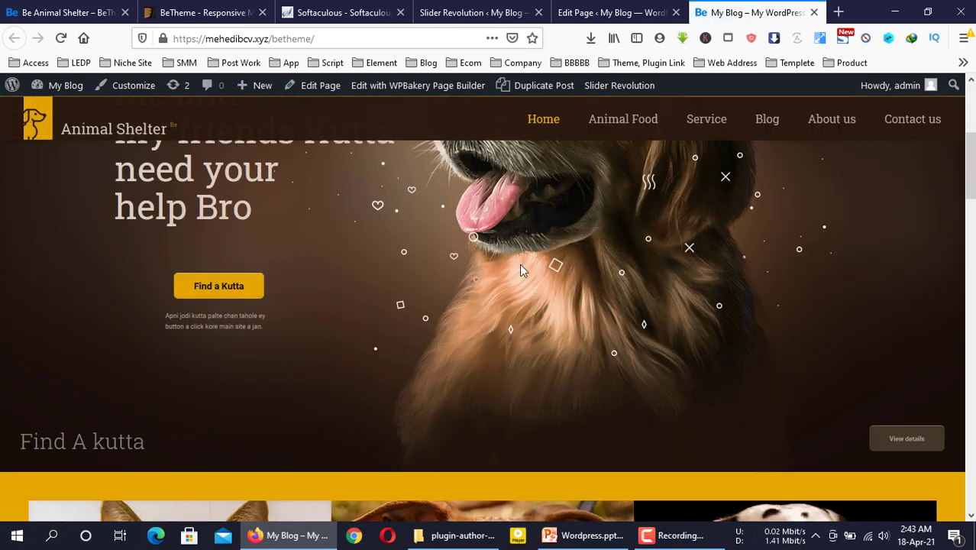
scroll(519, 263, "down", 8)
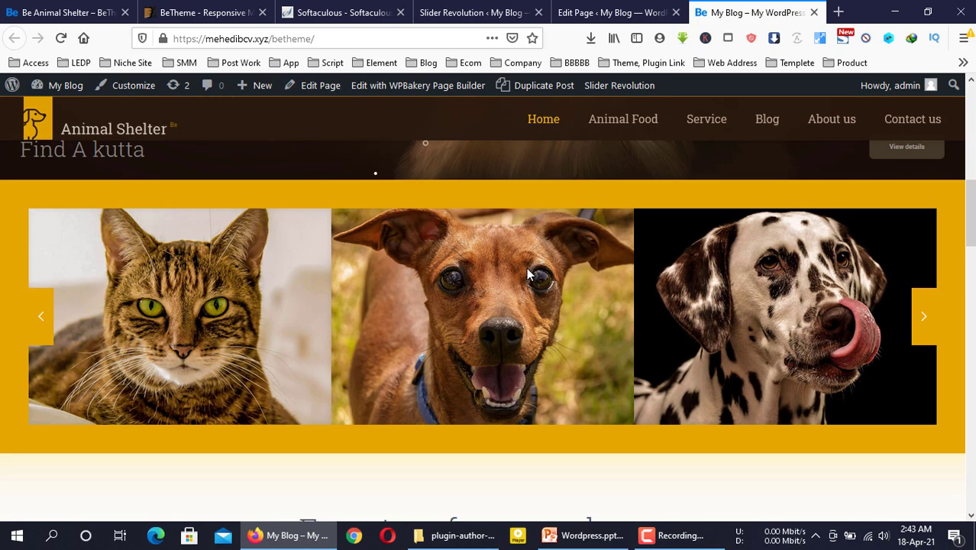
scroll(525, 275, "up", 7)
scroll(525, 273, "down", 5)
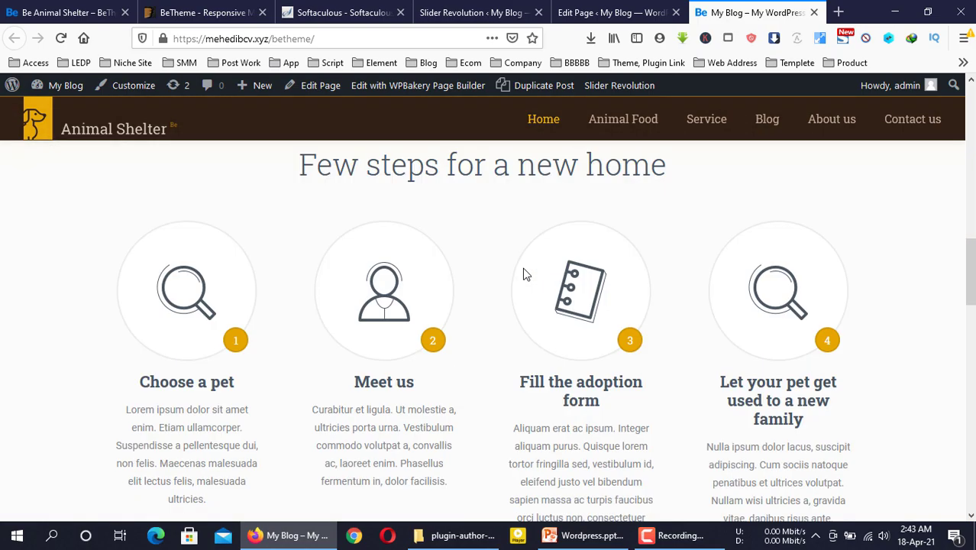
scroll(524, 273, "up", 10)
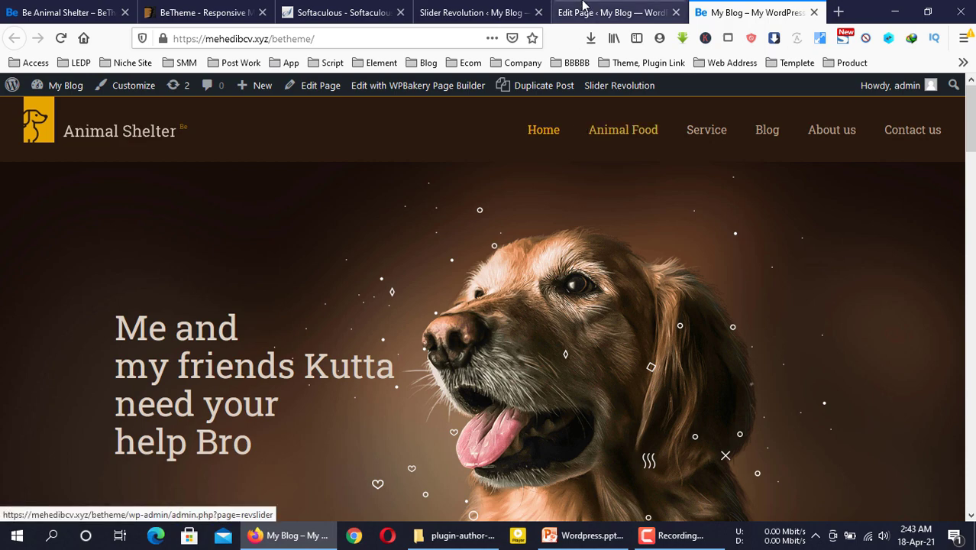
In the page settings, keep Home Animalshelter as the Home page's slider
left_click(581, 9)
left_click(461, 9)
left_click(610, 10)
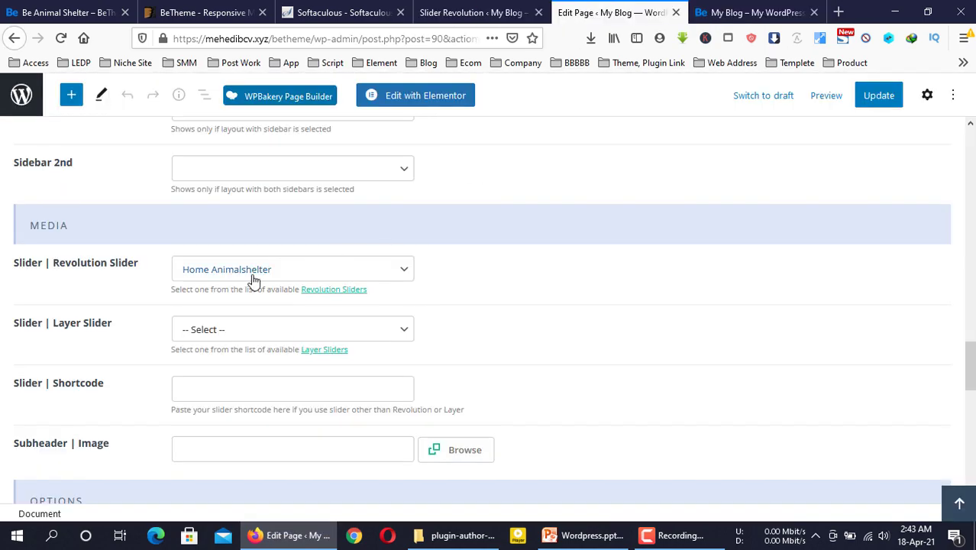
left_click(496, 9)
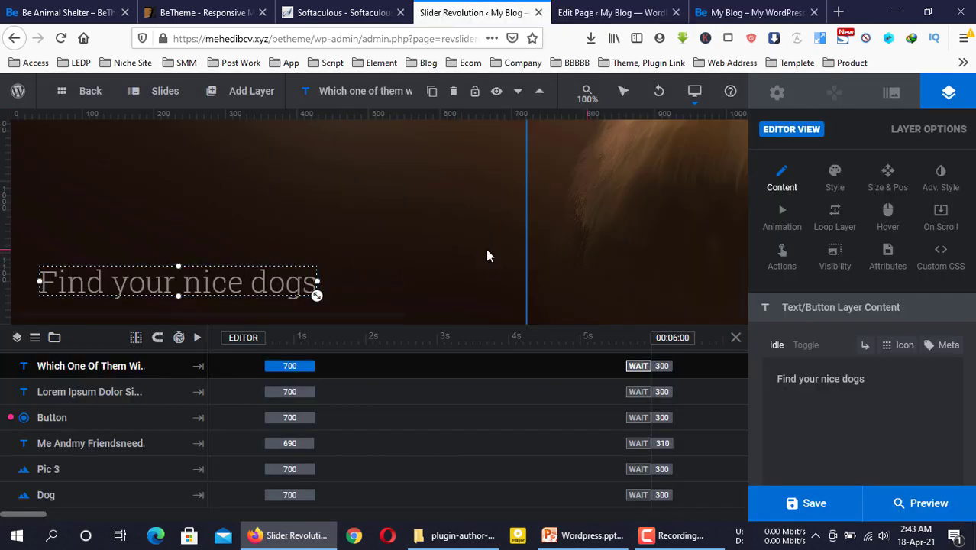
left_click(603, 6)
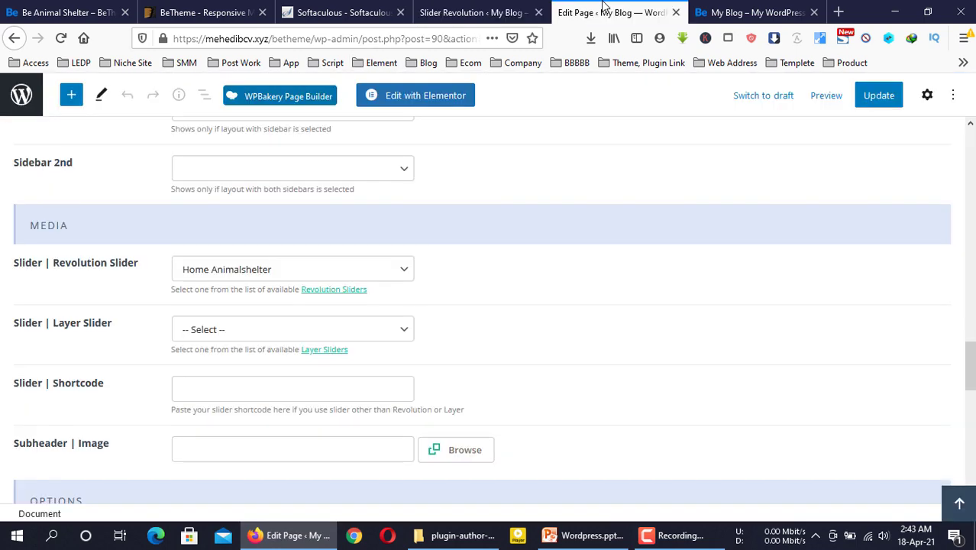
left_click(257, 267)
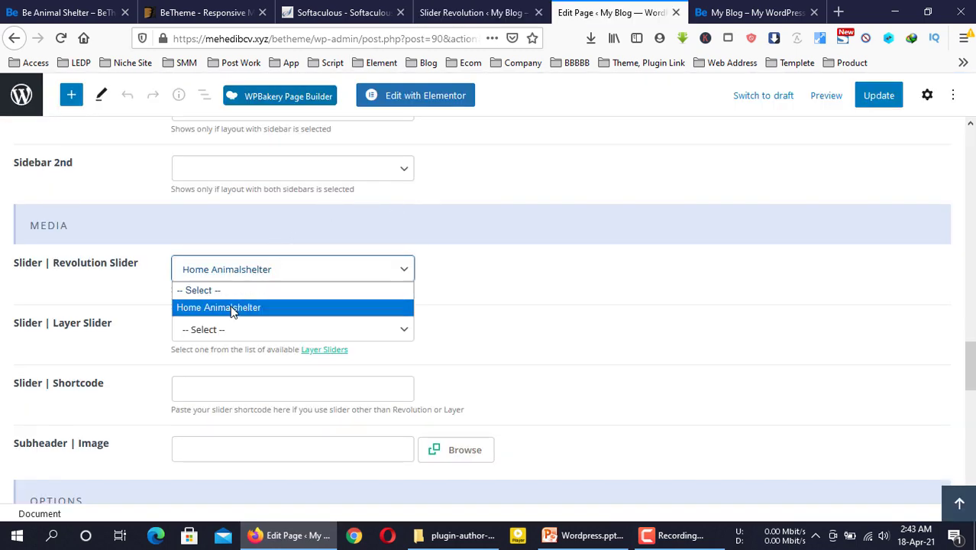
left_click(756, 9)
View the live home page and highlight the footer text to be changed
left_click(611, 12)
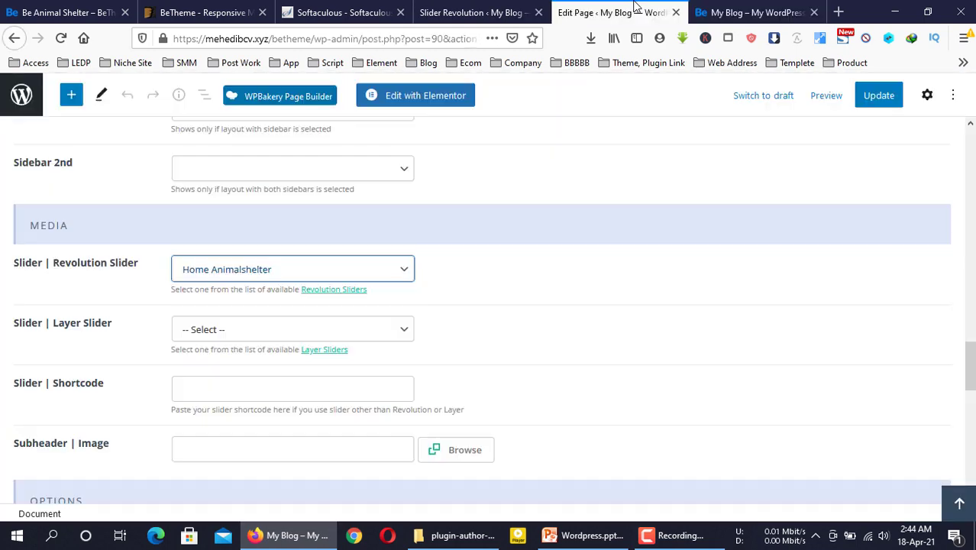
left_click(739, 6)
scroll(568, 349, "down", 15)
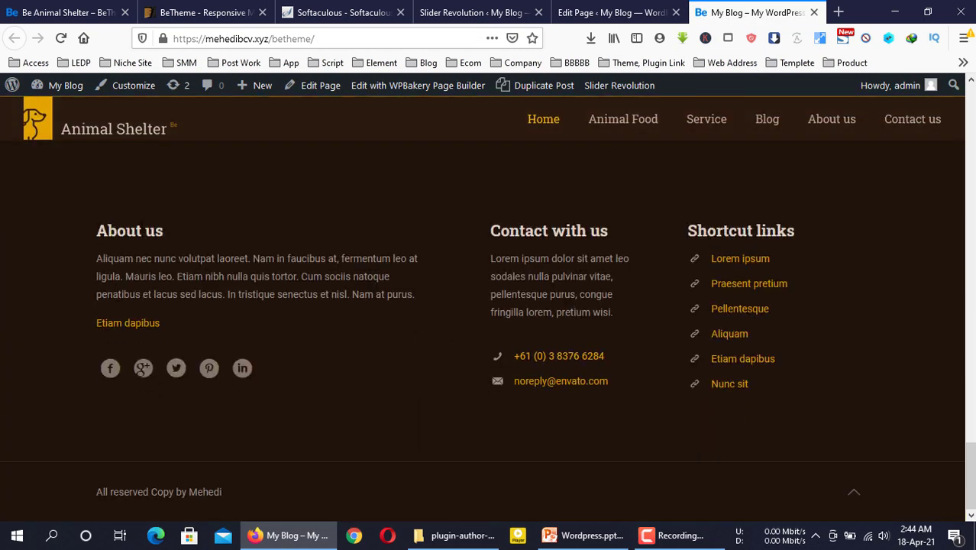
left_click_drag(86, 218, 839, 401)
left_click(839, 400)
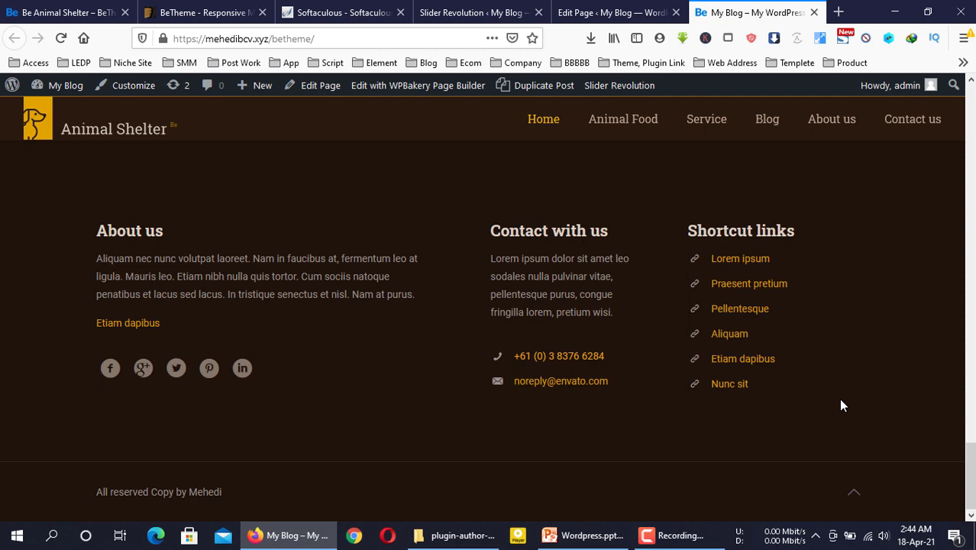
Leave the Home page editor without saving, then return to the live site footer
left_click(598, 9)
left_click(17, 95)
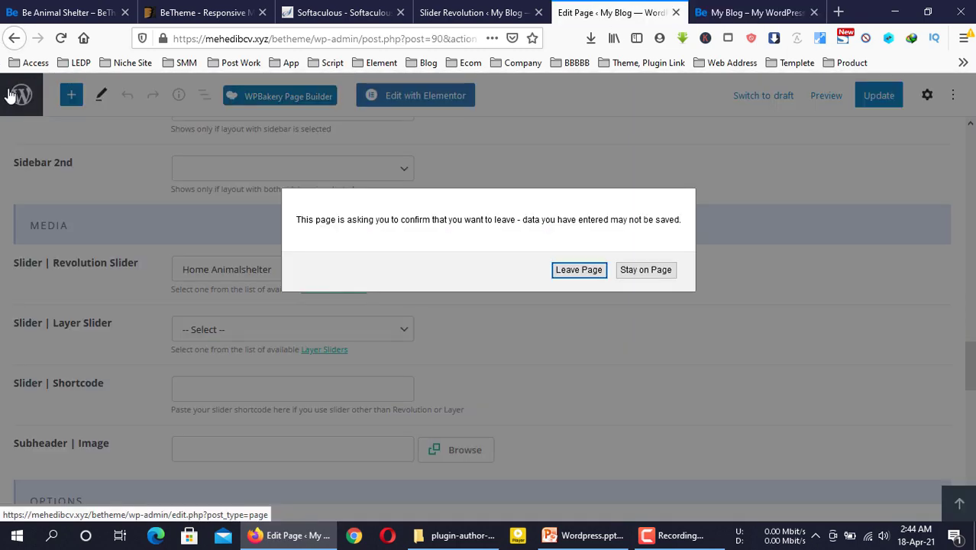
left_click(569, 272)
left_click(465, 11)
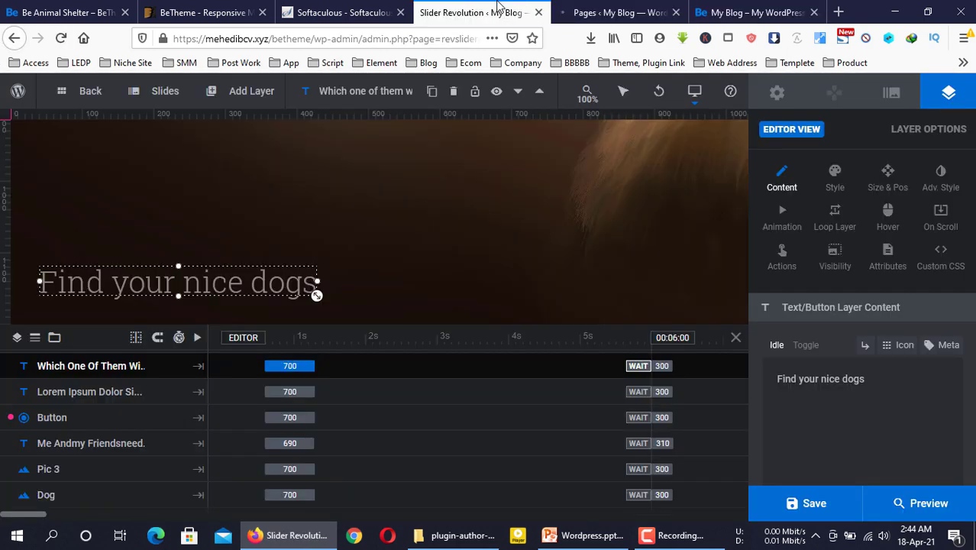
left_click(622, 10)
left_click(733, 12)
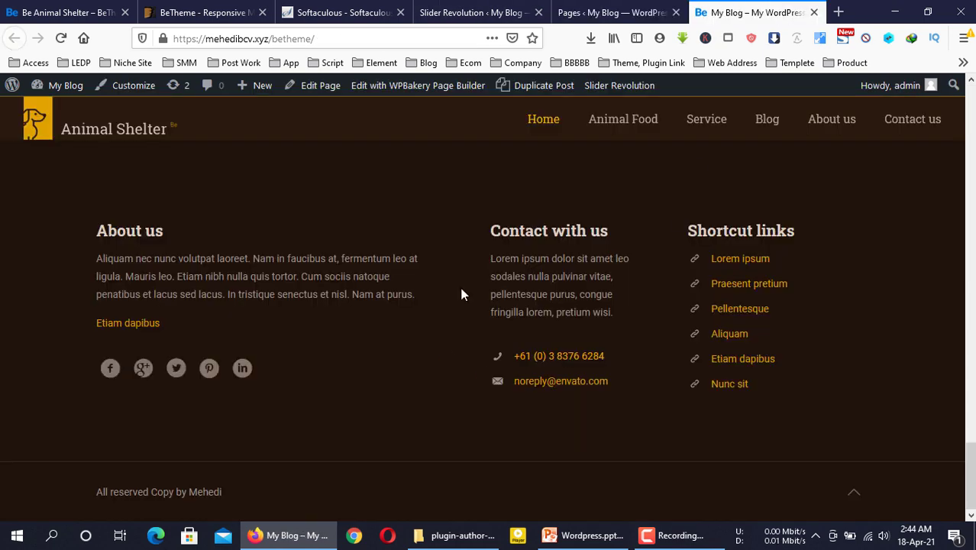
From the Pages tab, go to Appearance > Widgets and expand Footer #1's About us text widget
left_click(611, 12)
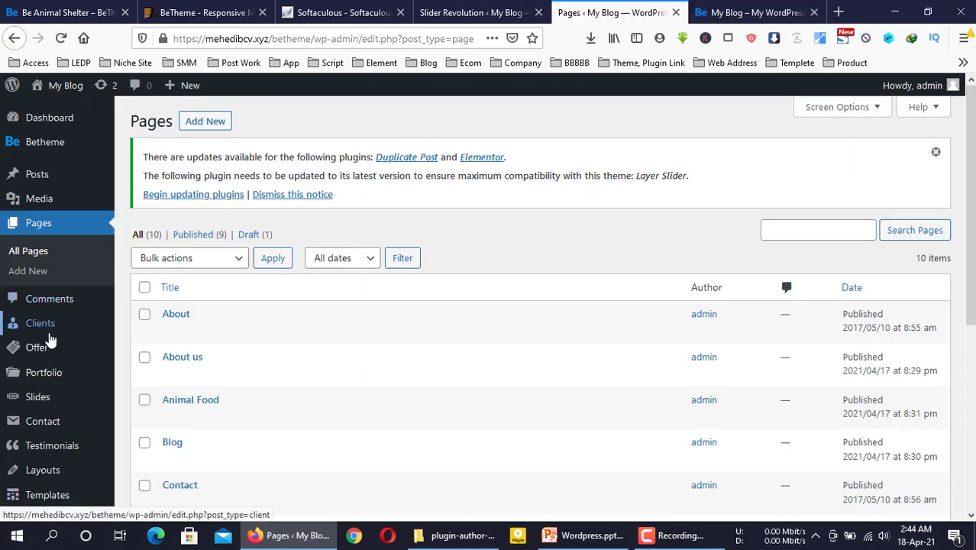
scroll(50, 339, "down", 4)
mouse_move(46, 308)
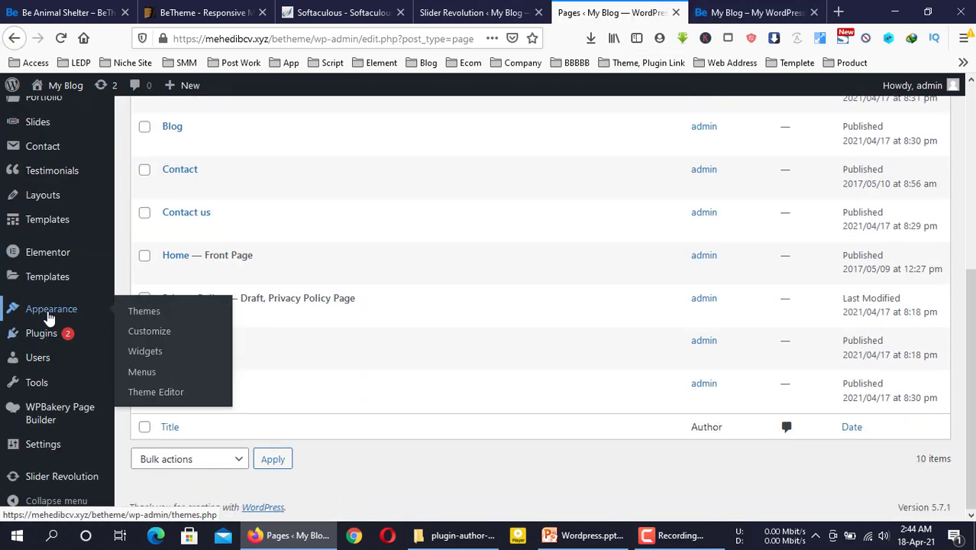
left_click(145, 359)
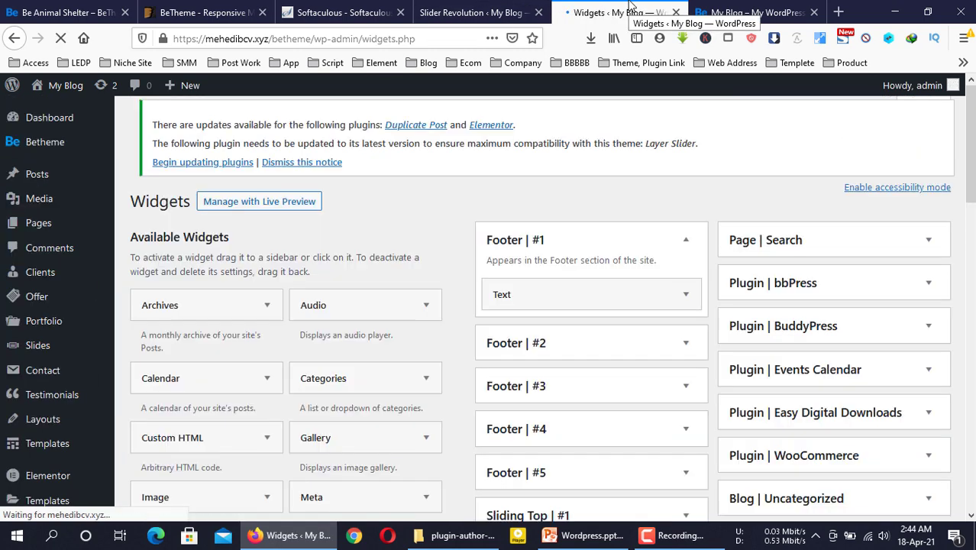
scroll(665, 190, "down", 3)
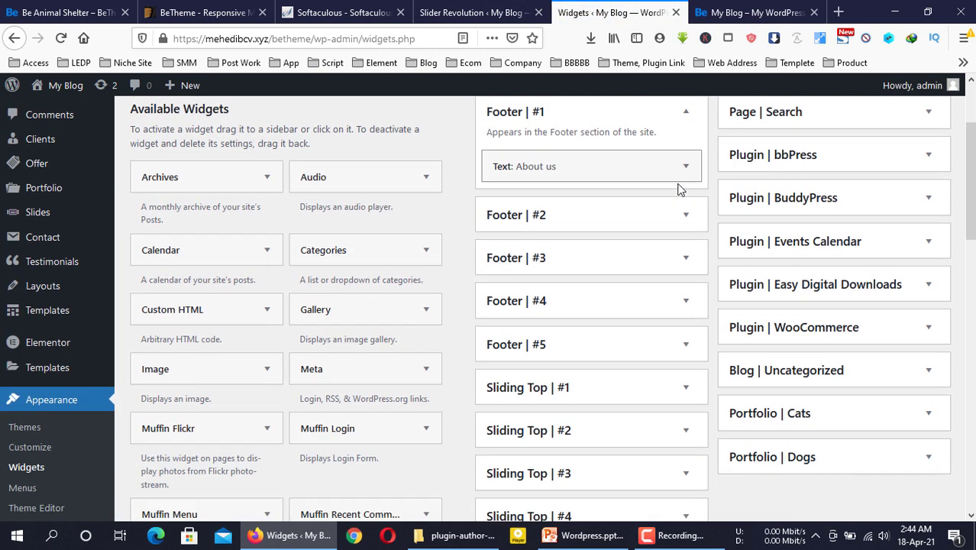
scroll(692, 170, "up", 2)
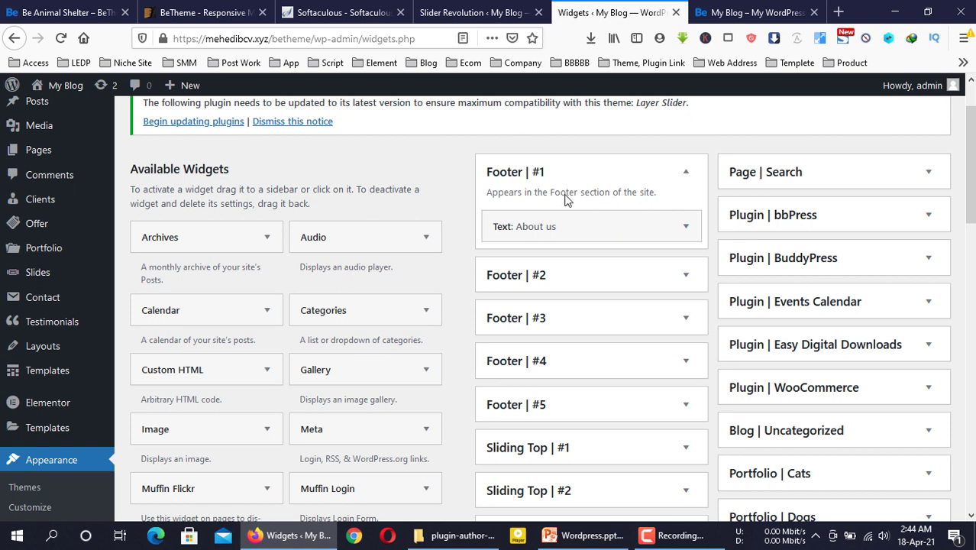
left_click(686, 231)
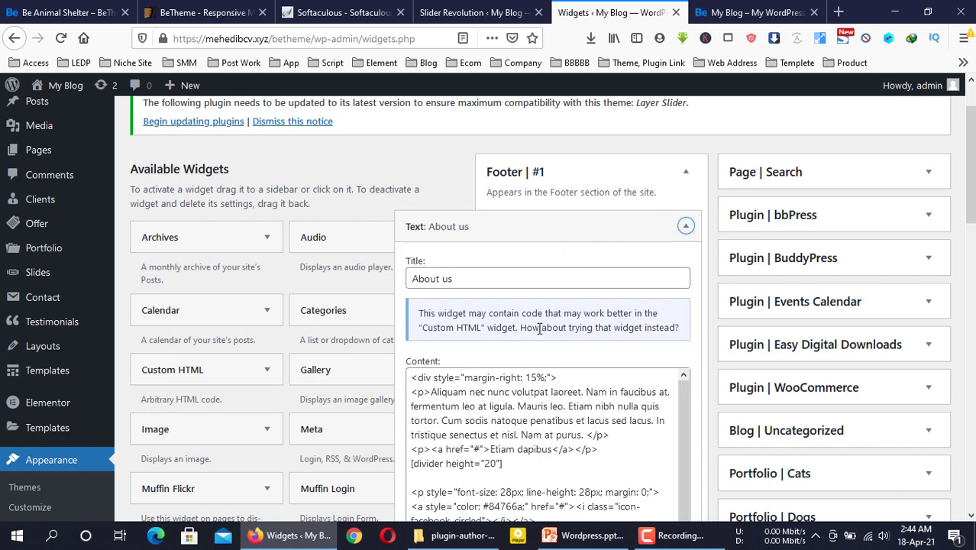
Compare with the live footer, then clear the About us widget's content
scroll(537, 329, "down", 2)
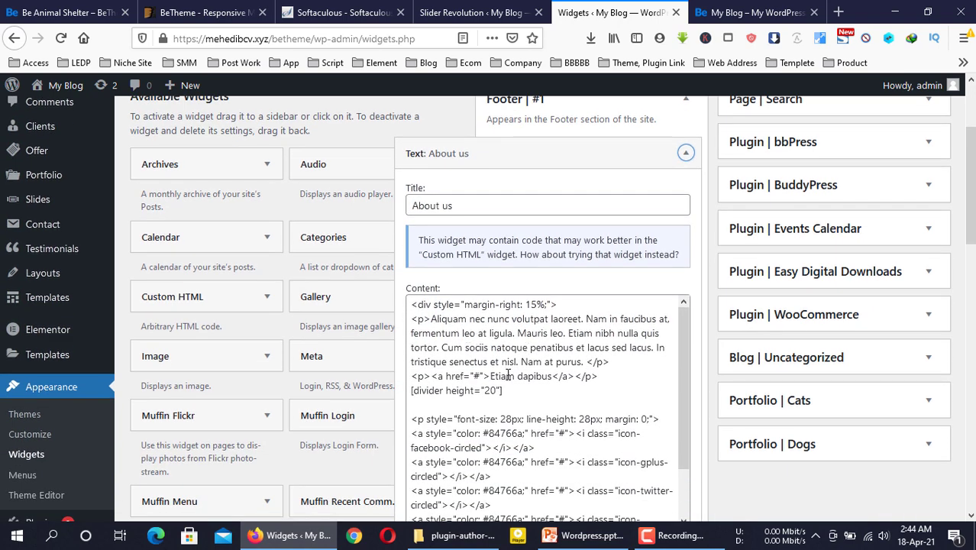
left_click(752, 12)
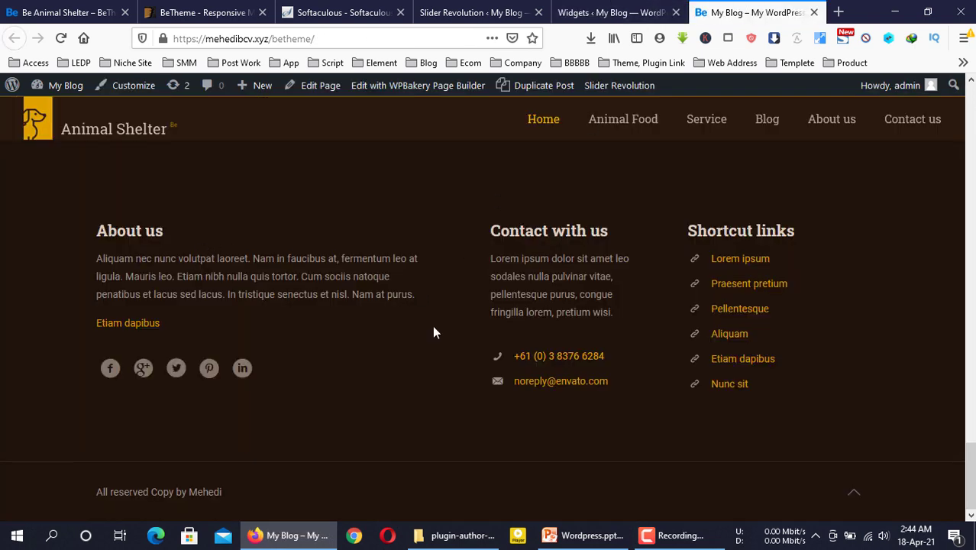
left_click(611, 12)
left_click(452, 359)
key("ctrl+a")
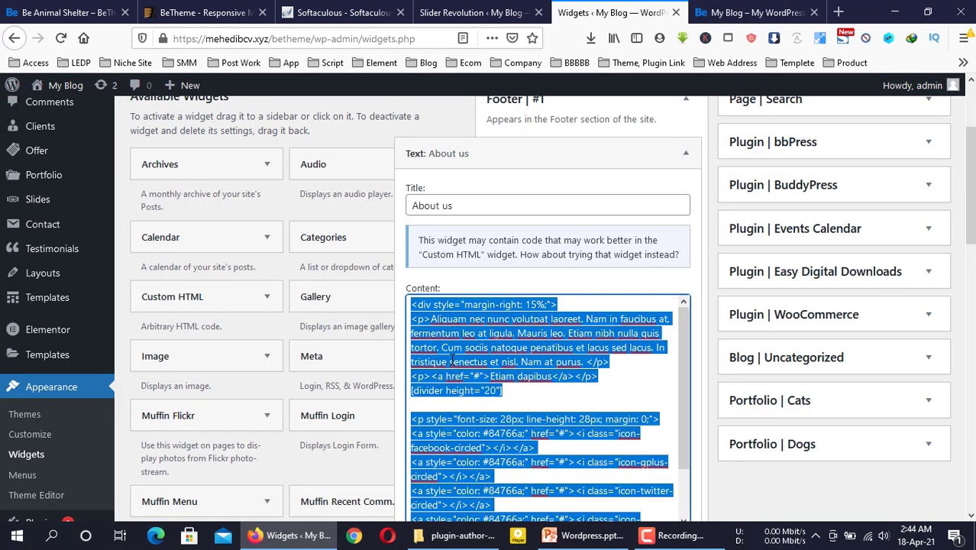
key("BackSpace")
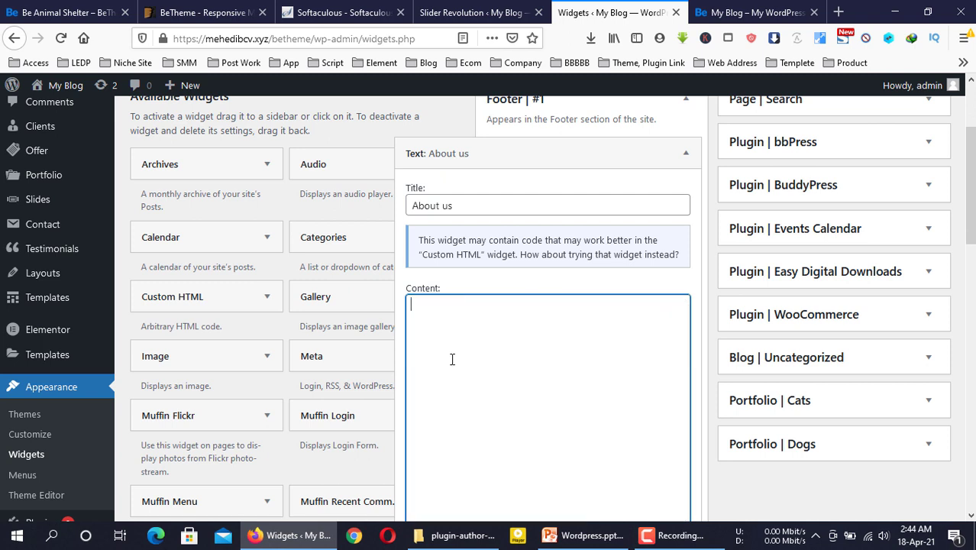
Type 'Animal website like you a very nice website' and paste it again on a new line
type("Kuli")
key("BackSpace")
key("BackSpace")
key("BackSpace")
type("Animal website like you")
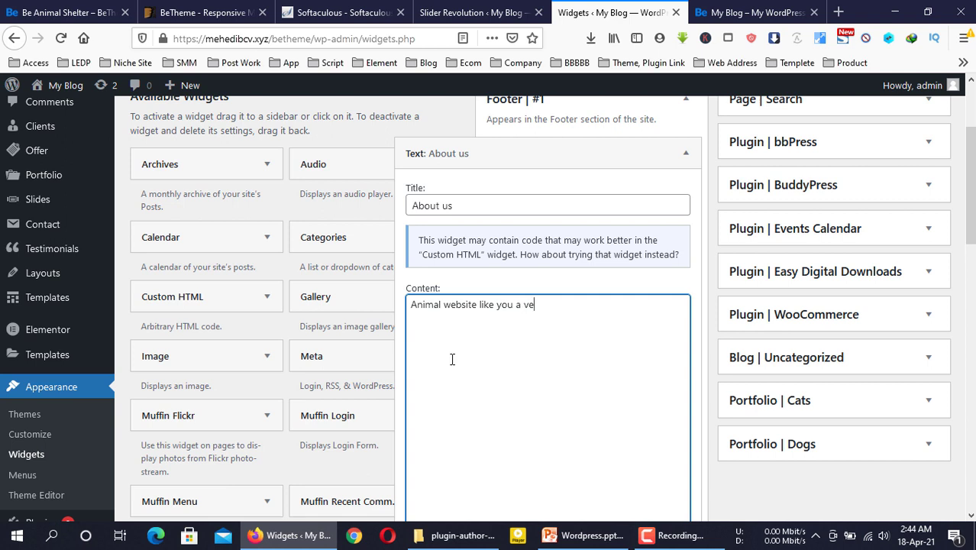
type("a very nice website")
key("ctrl+a")
key("ctrl+c")
left_click(452, 359)
key("Return")
key("ctrl+v")
key("ctrl+v")
key("ctrl+v")
key("ctrl+v")
key("ctrl+v")
key("ctrl+v")
key("ctrl+v")
key("ctrl+v")
key("ctrl+v")
key("ctrl+v")
key("ctrl+v")
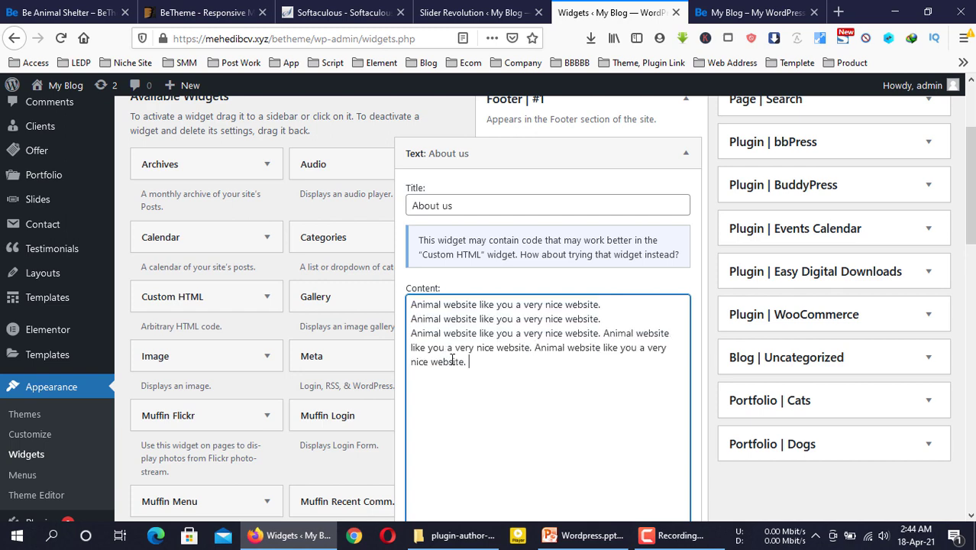
Save the About us widget and check the updated text in the live footer
scroll(621, 382, "down", 5)
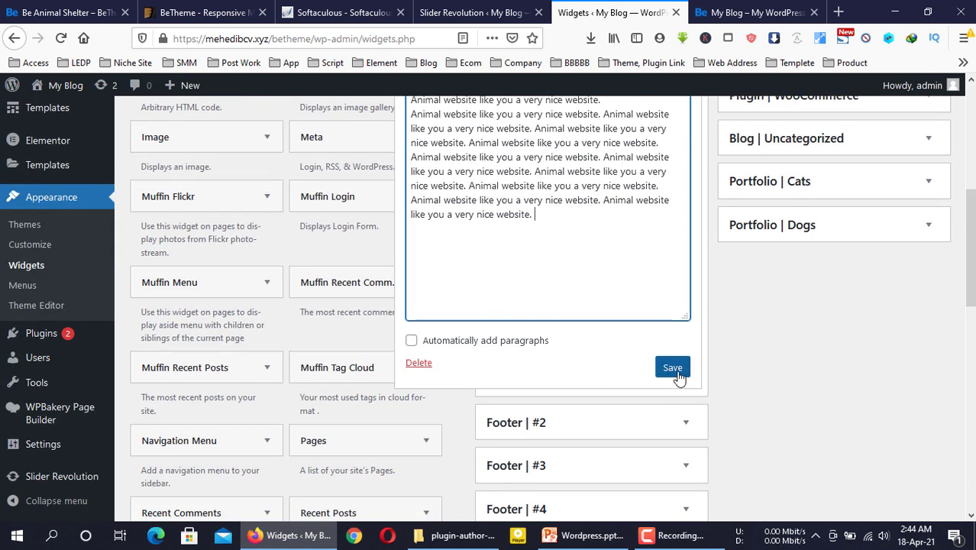
left_click(678, 376)
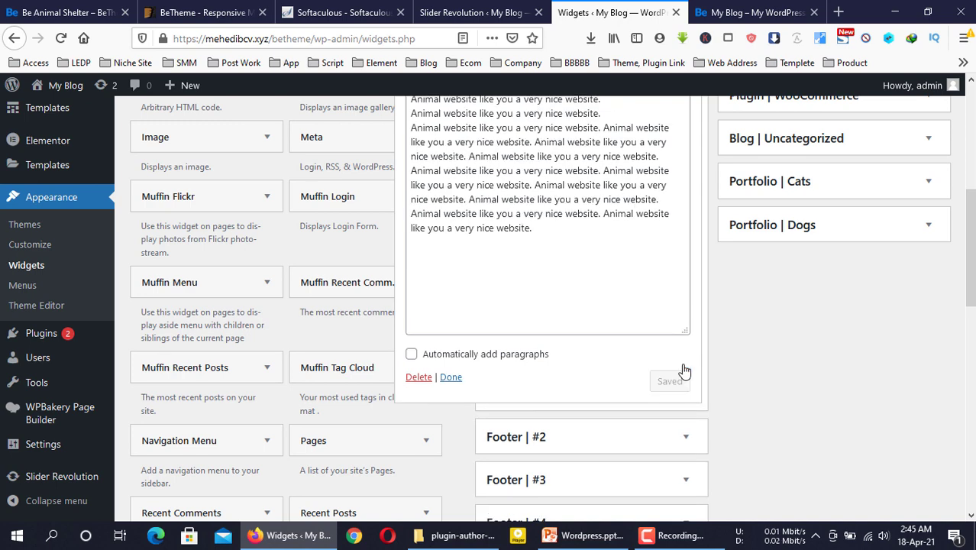
left_click(779, 10)
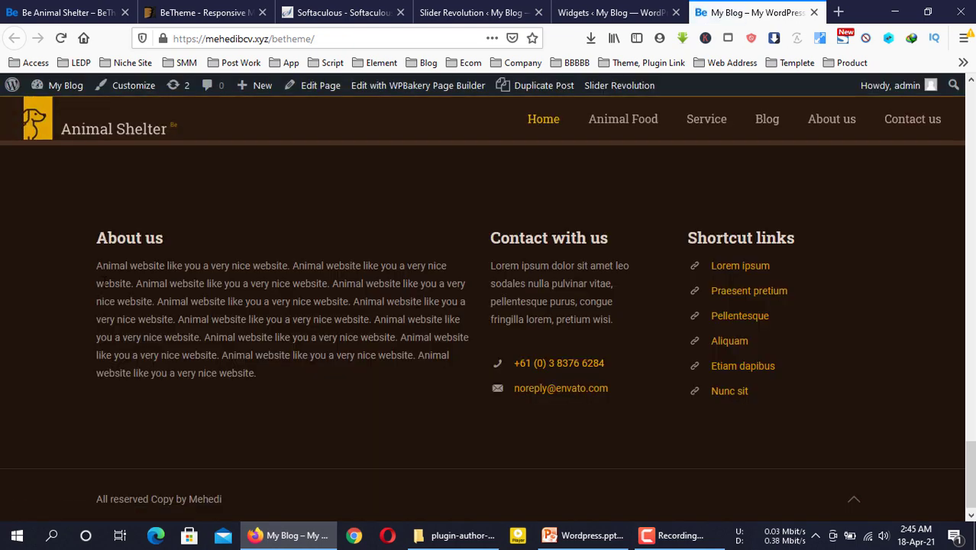
left_click_drag(106, 283, 304, 355)
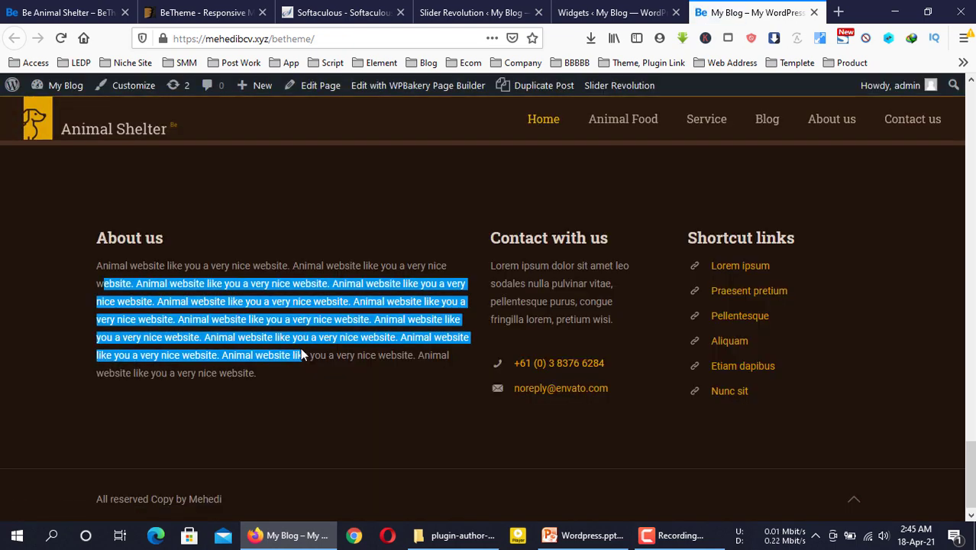
left_click(303, 356)
left_click(611, 13)
Collapse About us, expand Footer #2's Contact with us widget, and compare with the live footer
scroll(688, 175, "up", 4)
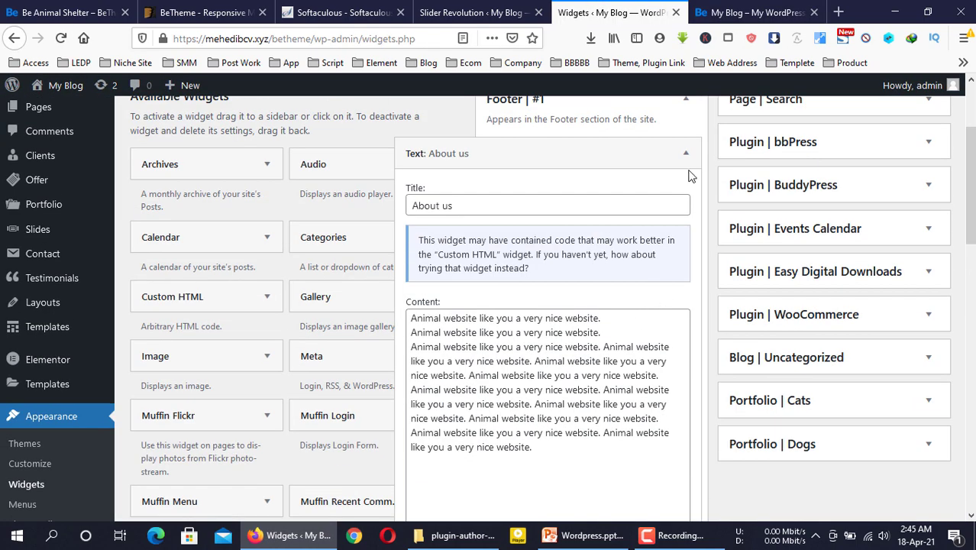
left_click(688, 175)
scroll(680, 222, "up", 1)
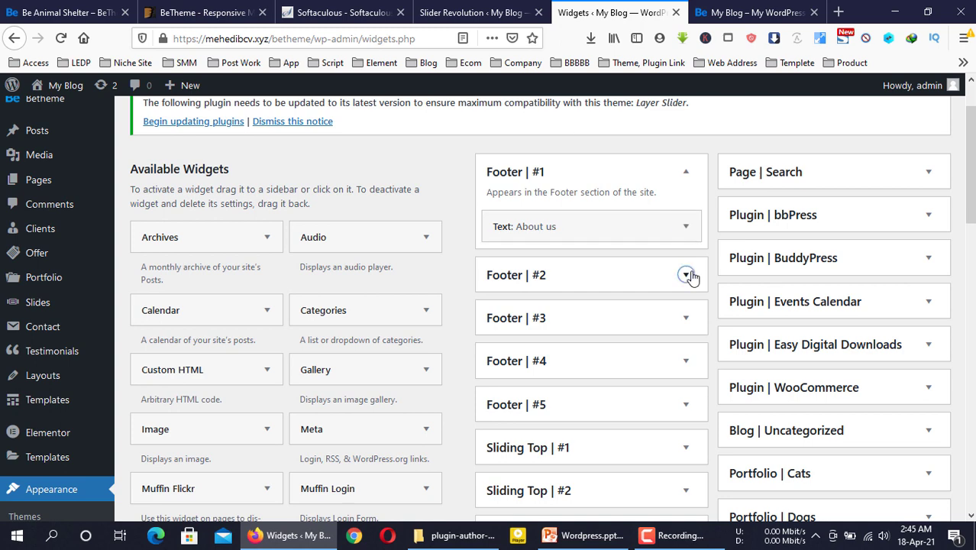
left_click(686, 274)
scroll(633, 292, "down", 2)
left_click(686, 260)
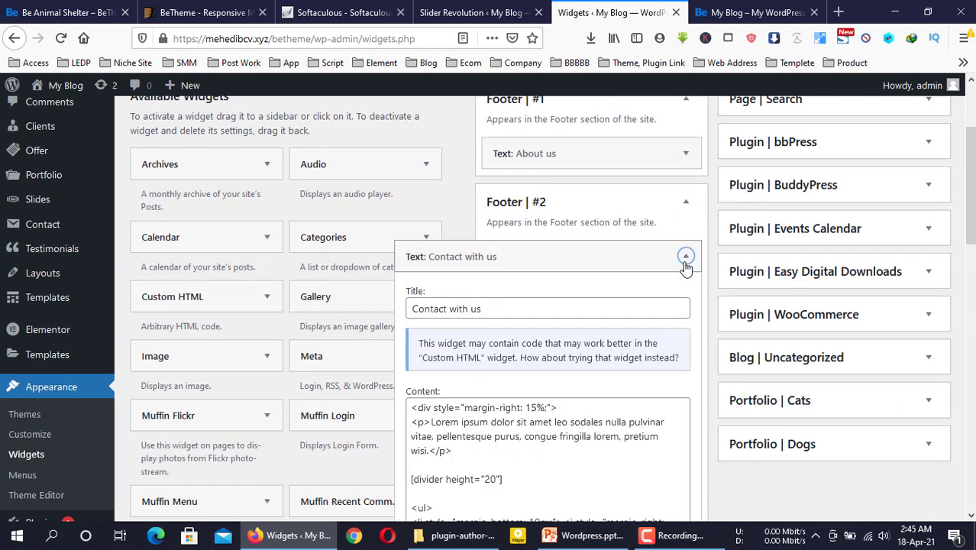
left_click(752, 12)
left_click_drag(493, 228, 613, 320)
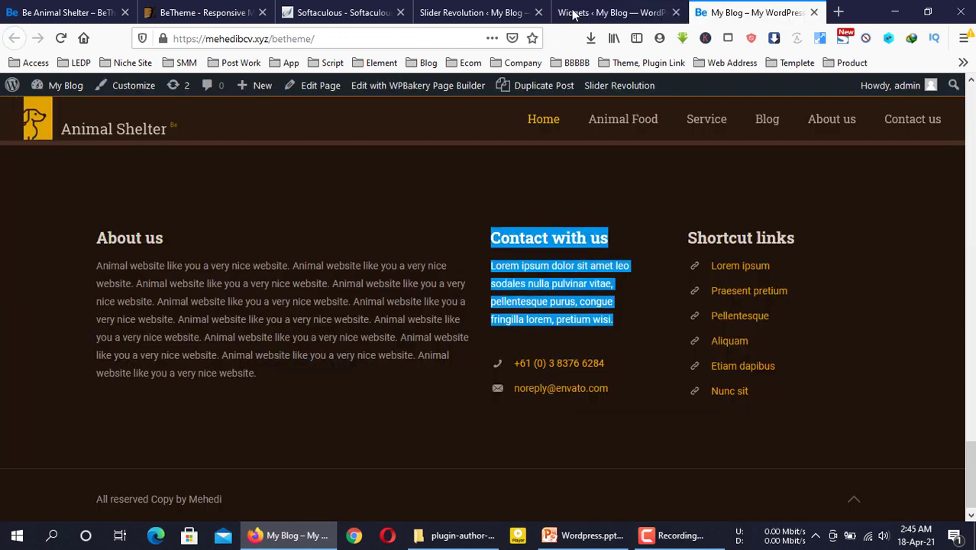
left_click(610, 13)
Replace the old digits of the contact phone number with a new number
scroll(547, 319, "down", 3)
scroll(481, 348, "down", 2)
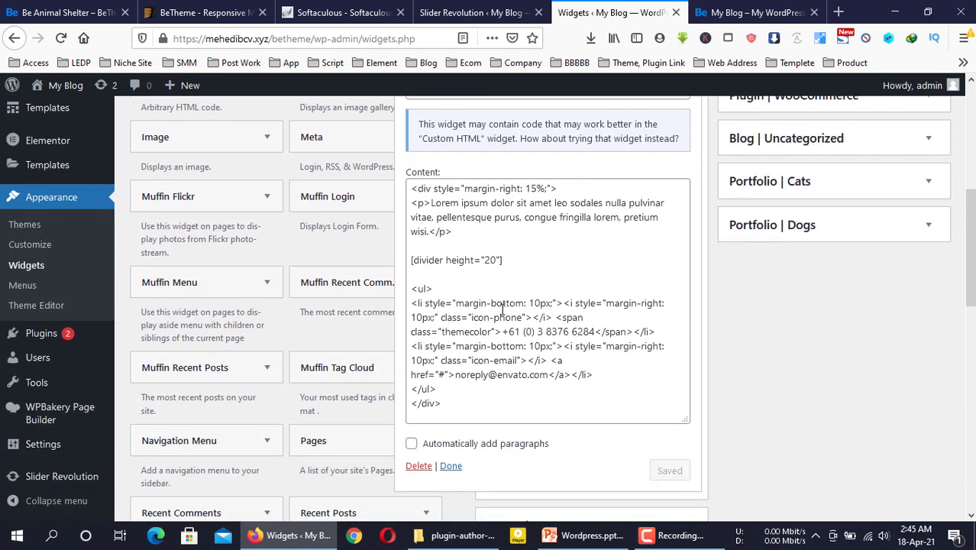
left_click(584, 317)
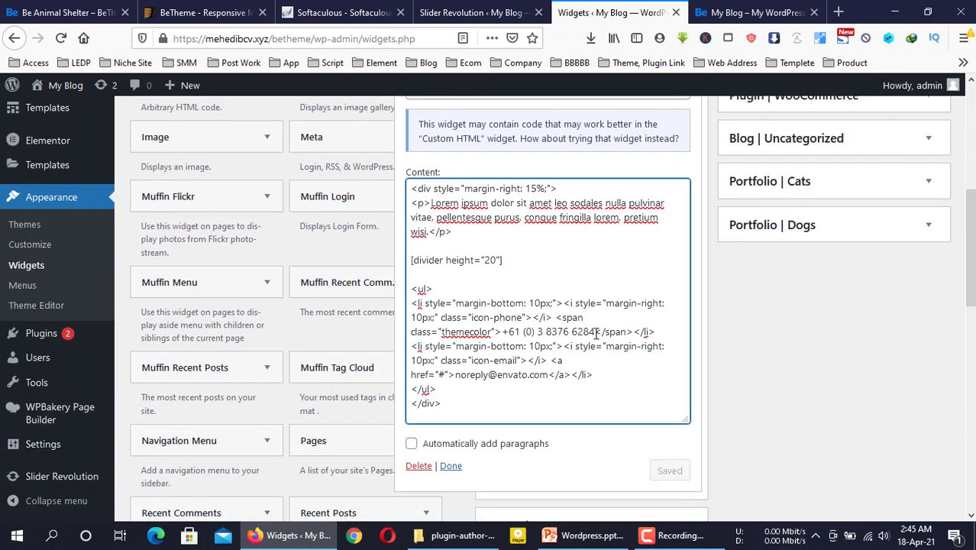
double_click(527, 332)
left_click_drag(524, 331, 617, 332)
double_click(583, 331)
left_click(597, 332)
key("BackSpace")
key("BackSpace")
key("BackSpace")
key("BackSpace")
key("BackSpace")
key("BackSpace")
key("BackSpace")
key("BackSpace")
key("BackSpace")
key("BackSpace")
type("5245")
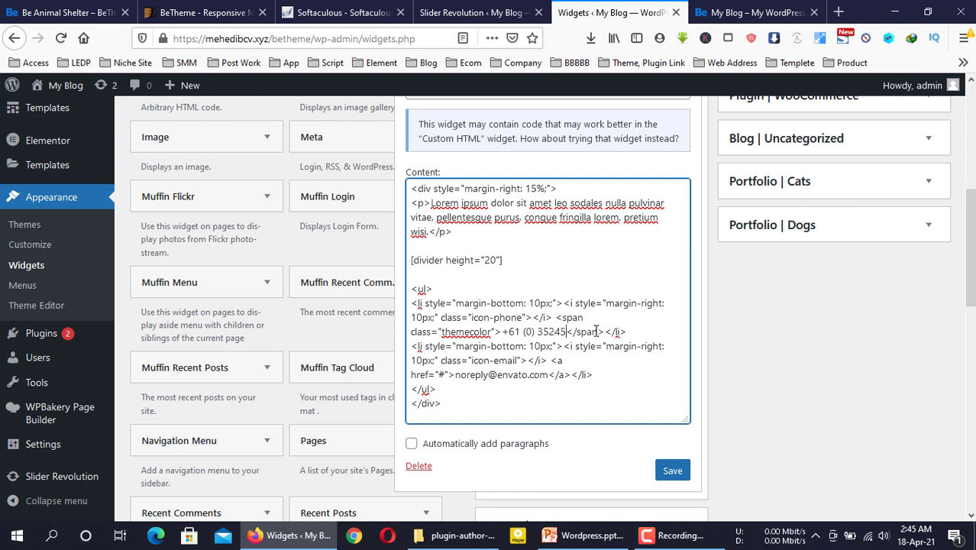
type("4254")
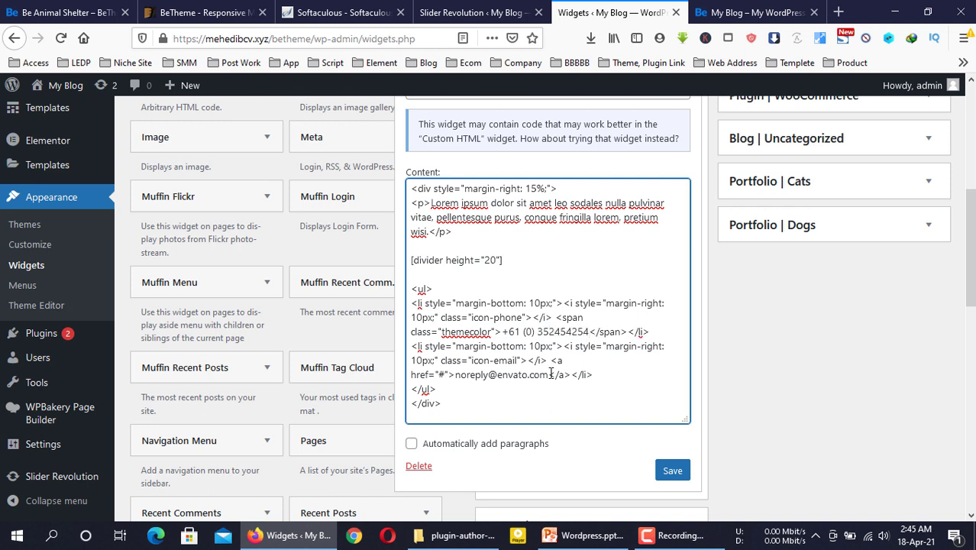
Replace the e-mail address's domain with the new shop domain, save, and collapse the widget
left_click_drag(548, 374, 498, 379)
left_click(547, 379)
left_click(498, 380)
key("Delete")
key("Delete")
key("Delete")
key("Delete")
key("Delete")
key("Delete")
key("Delete")
key("Delete")
key("Delete")
key("Delete")
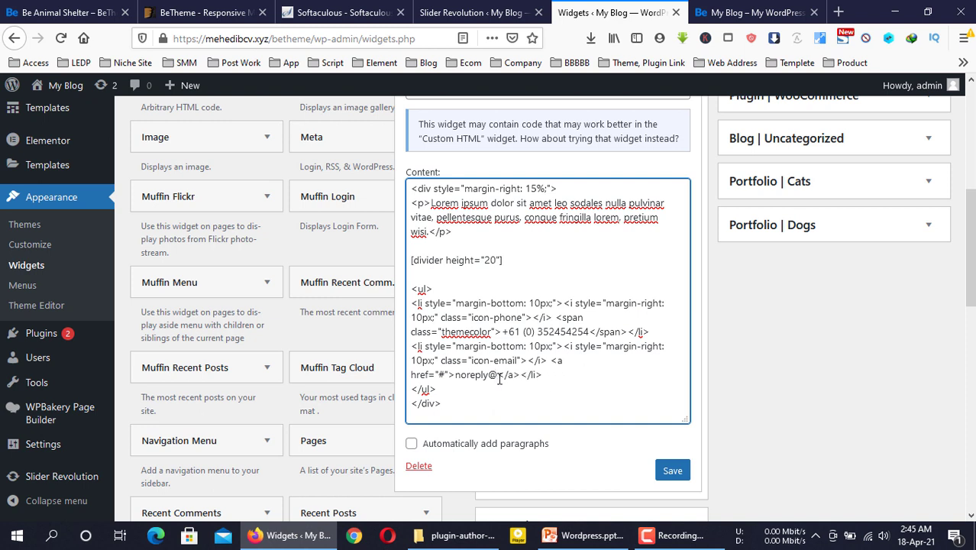
type("animallshop.com")
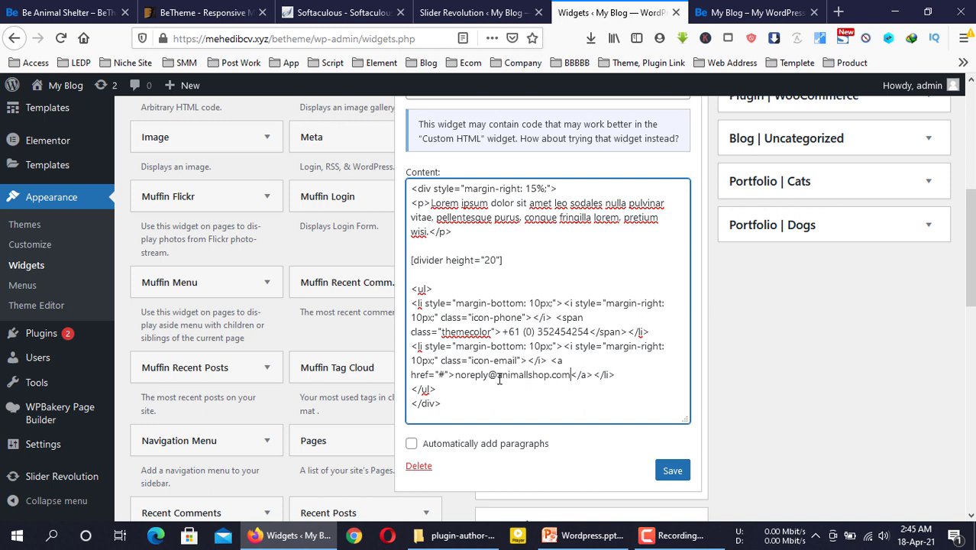
left_click(668, 469)
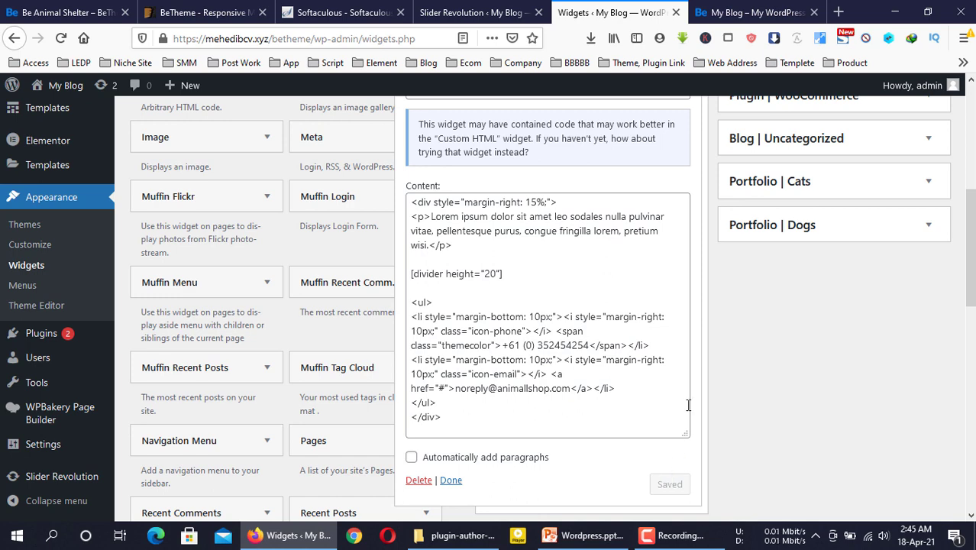
scroll(687, 405, "up", 3)
left_click(685, 185)
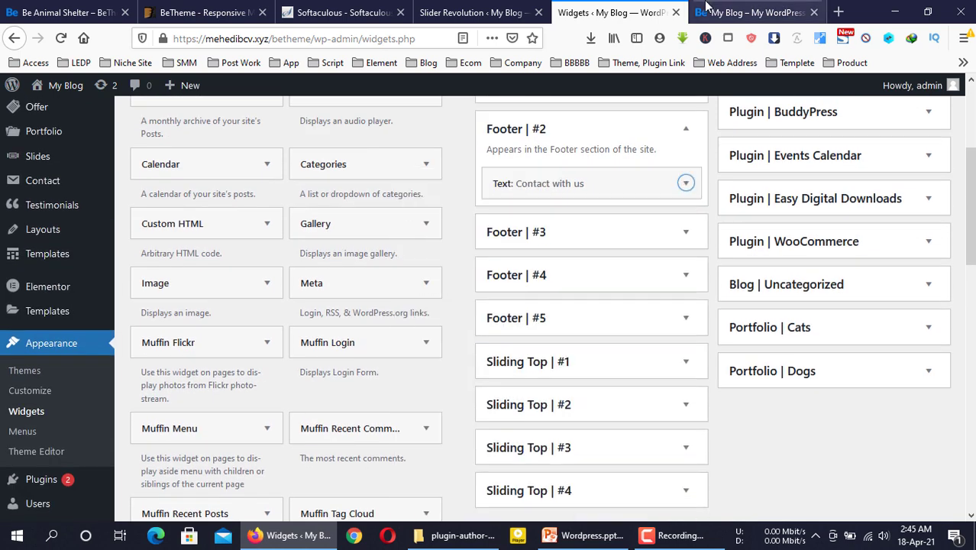
Expand Footer #3's Shortcut links widget and compare its entries with the live footer
left_click(707, 9)
left_click(575, 11)
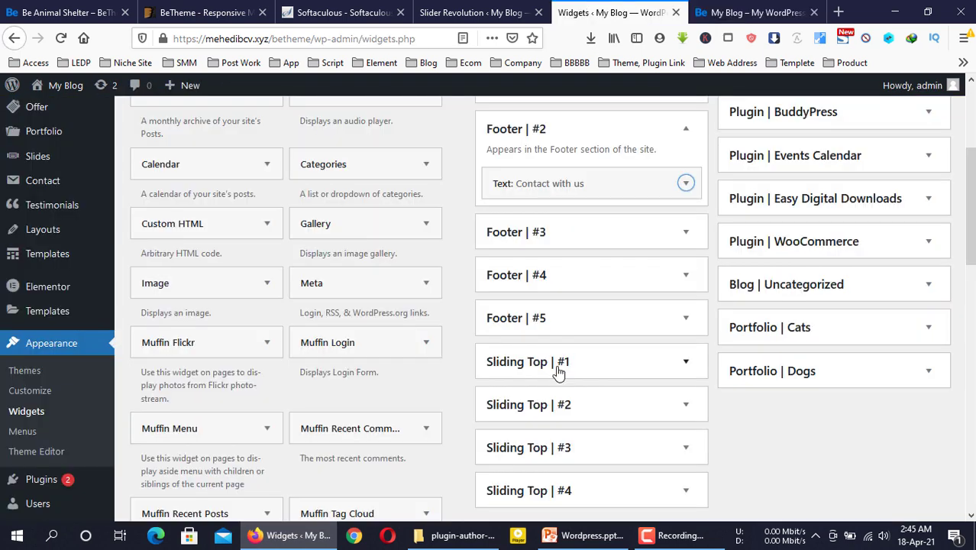
left_click(686, 232)
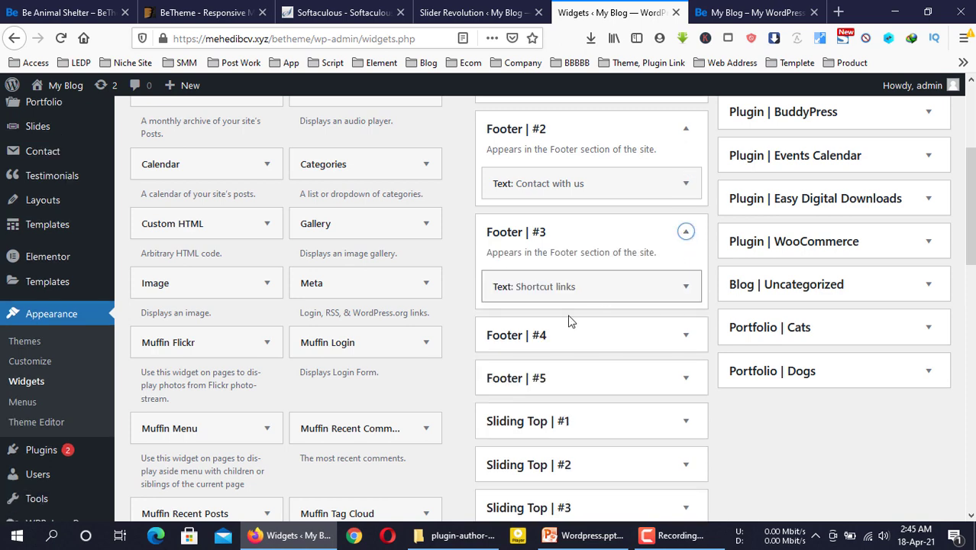
left_click(664, 286)
scroll(507, 329, "down", 4)
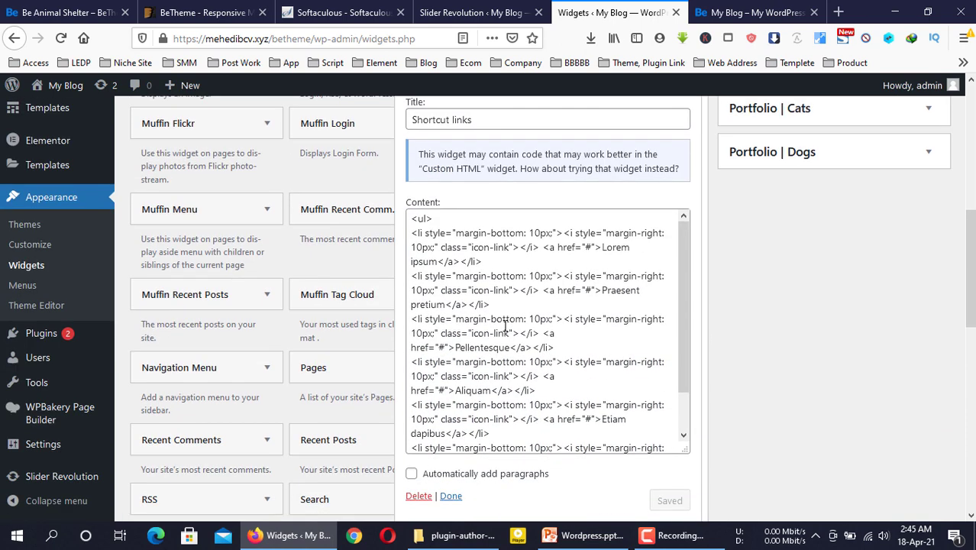
left_click_drag(412, 219, 643, 413)
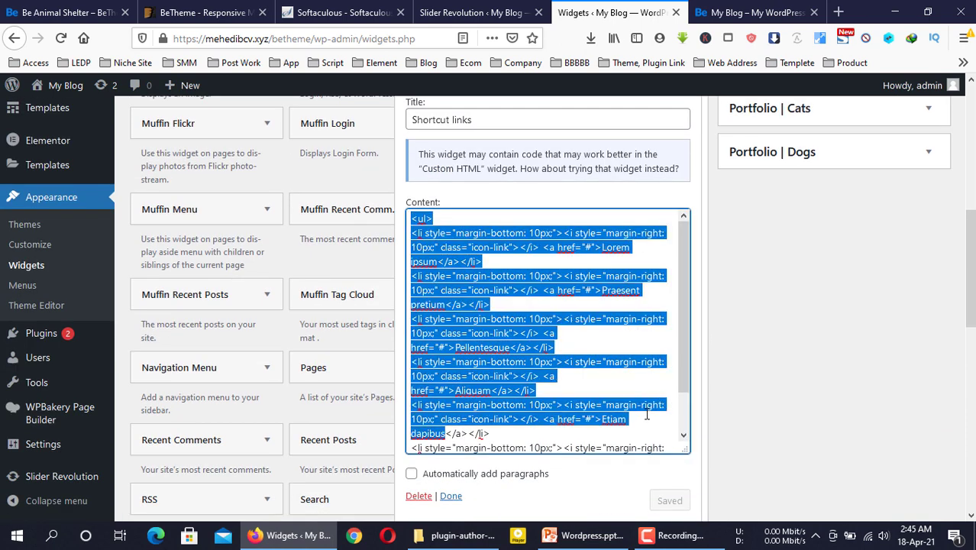
left_click(616, 265)
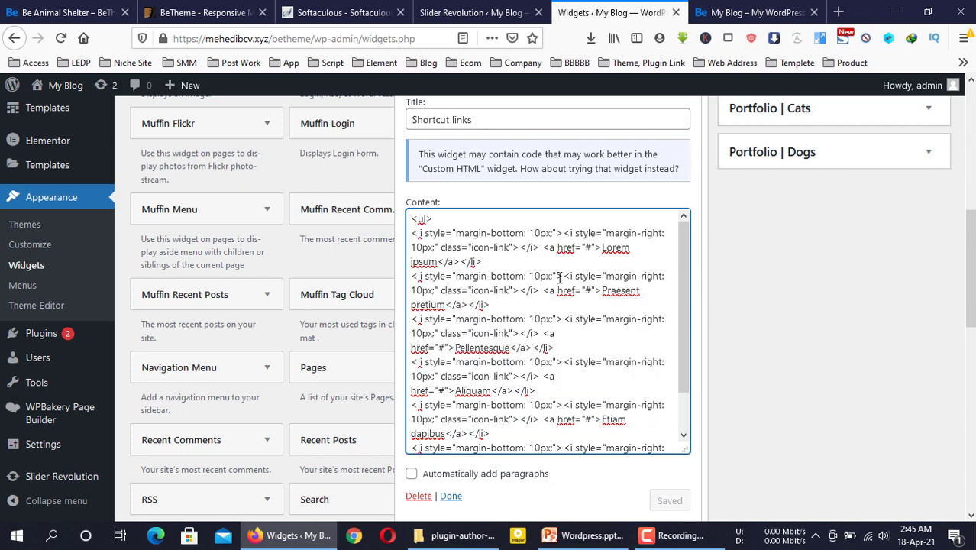
left_click(738, 11)
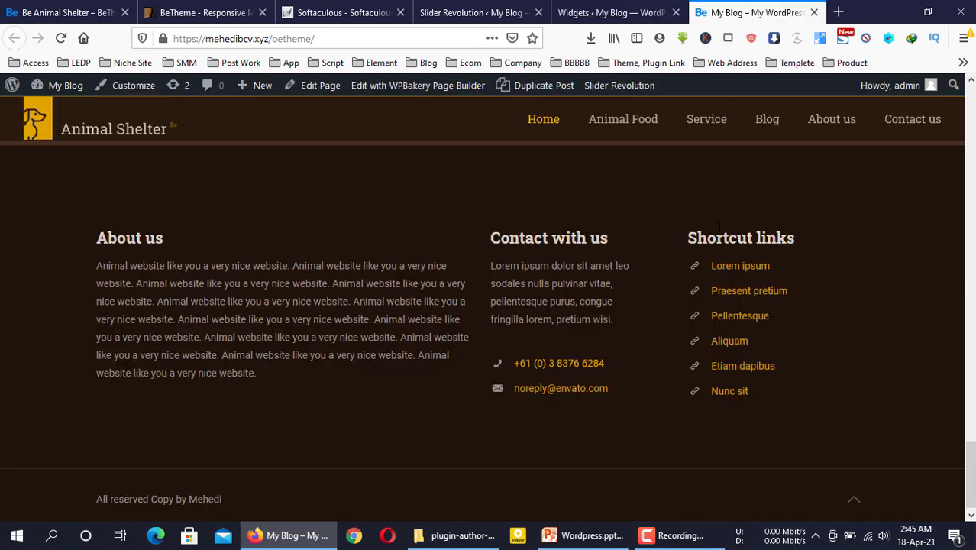
left_click(611, 12)
Rename the 'Lorem ipsum' shortcut link to 'Amar Bari', save, and reload the live site
left_click_drag(603, 247, 440, 261)
left_click(440, 261)
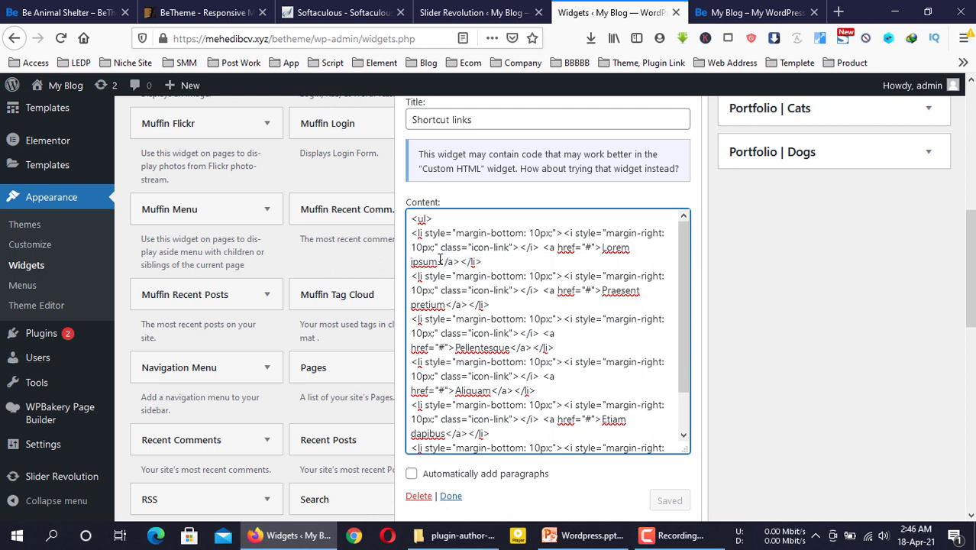
key("BackSpace")
key("BackSpace")
key("BackSpace")
key("BackSpace")
key("BackSpace")
key("BackSpace")
key("BackSpace")
key("BackSpace")
key("BackSpace")
key("BackSpace")
key("BackSpace")
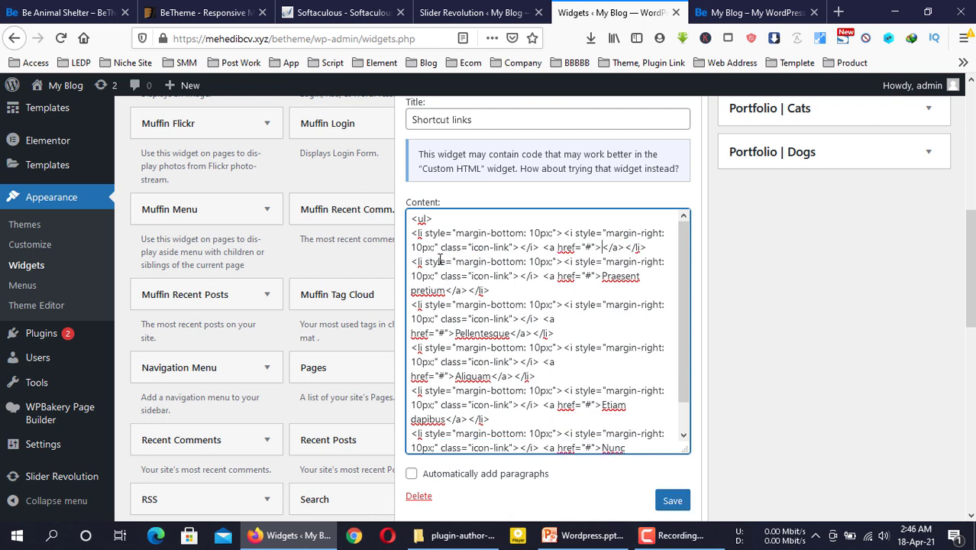
type("Amar Bari")
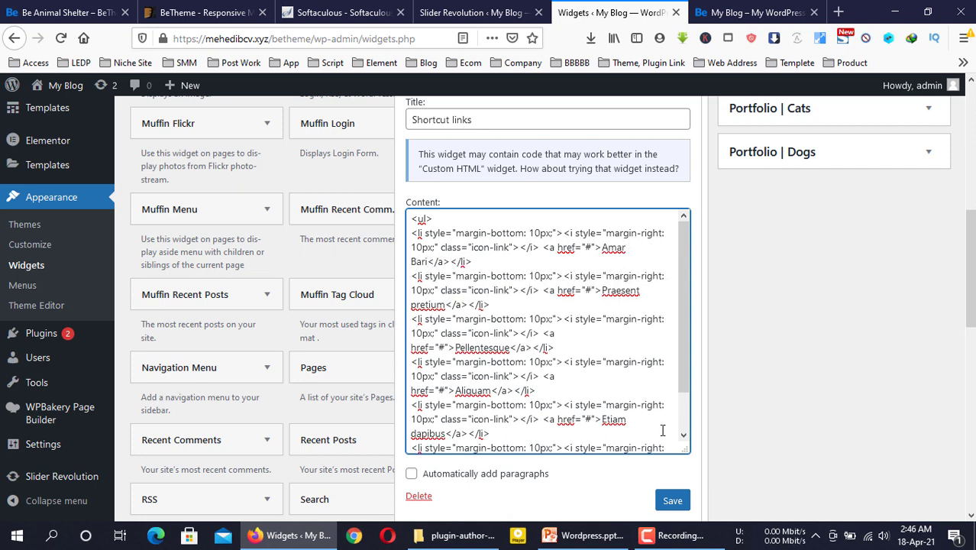
left_click(672, 500)
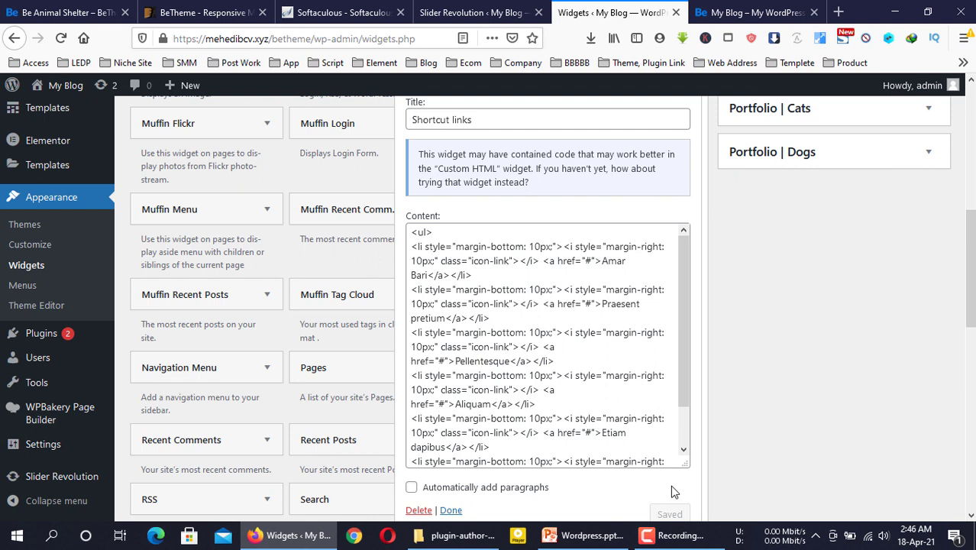
scroll(739, 381, "down", 4)
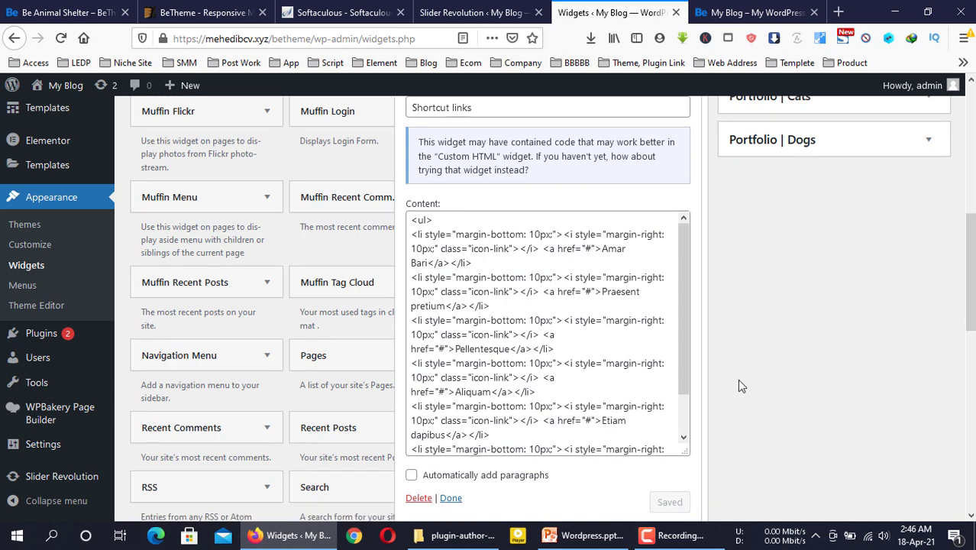
left_click(817, 6)
key("F5")
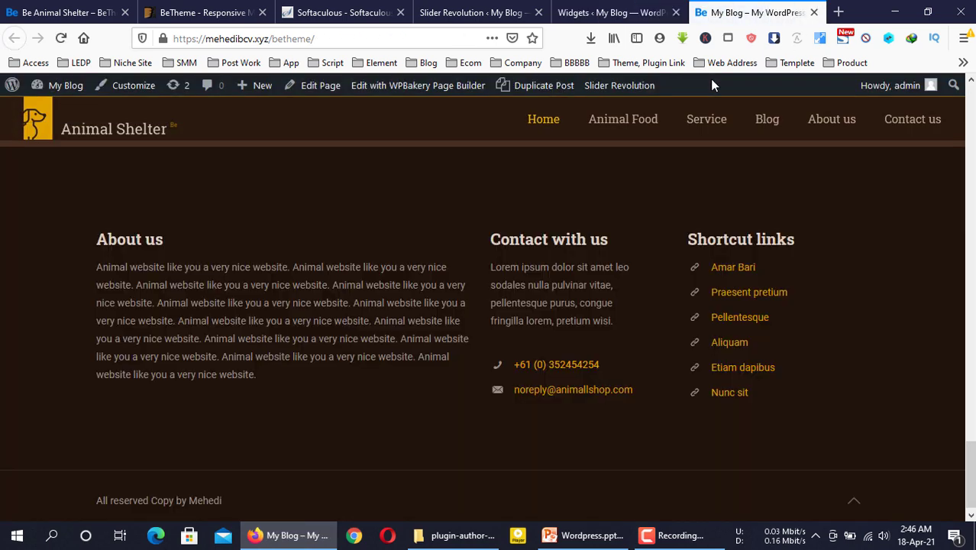
left_click_drag(769, 264, 636, 259)
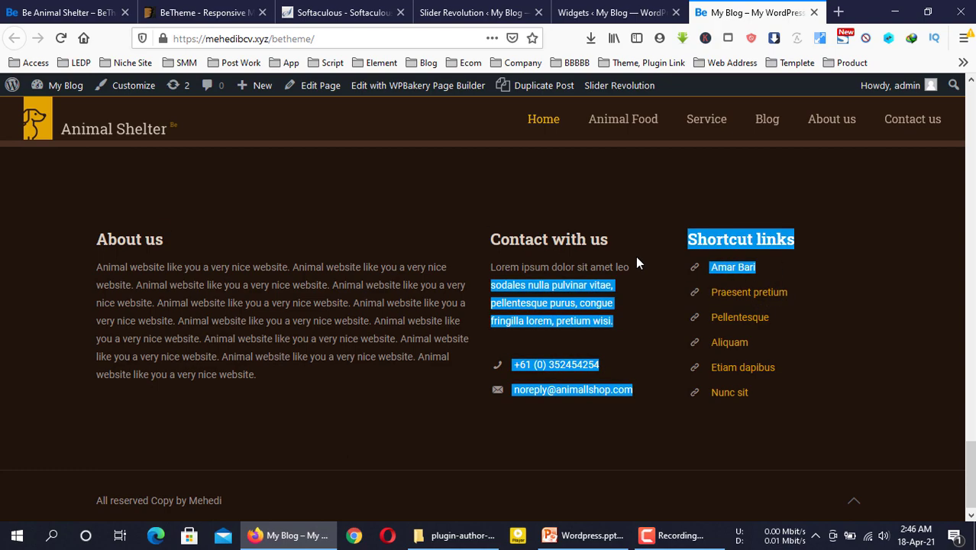
scroll(649, 320, "down", 1)
key("Home")
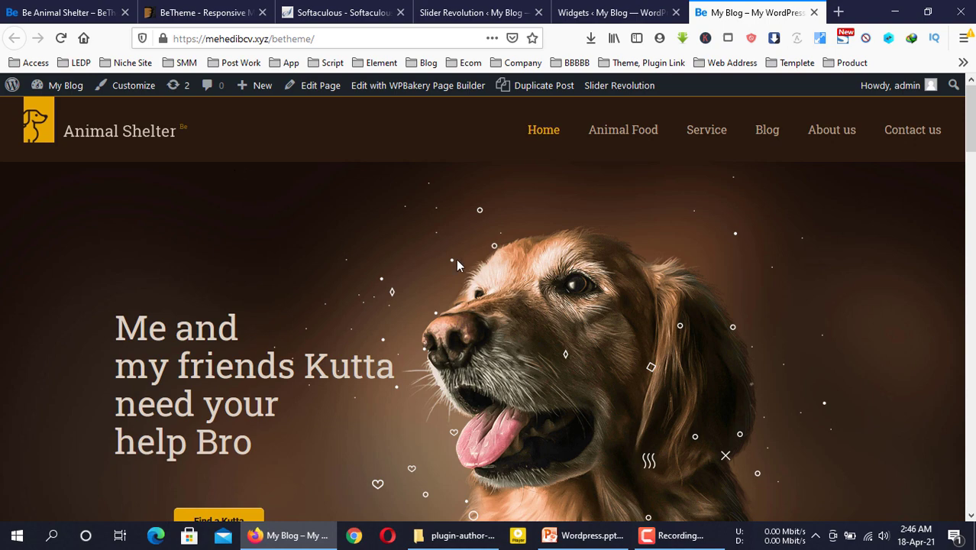
scroll(458, 260, "down", 10)
scroll(461, 265, "up", 10)
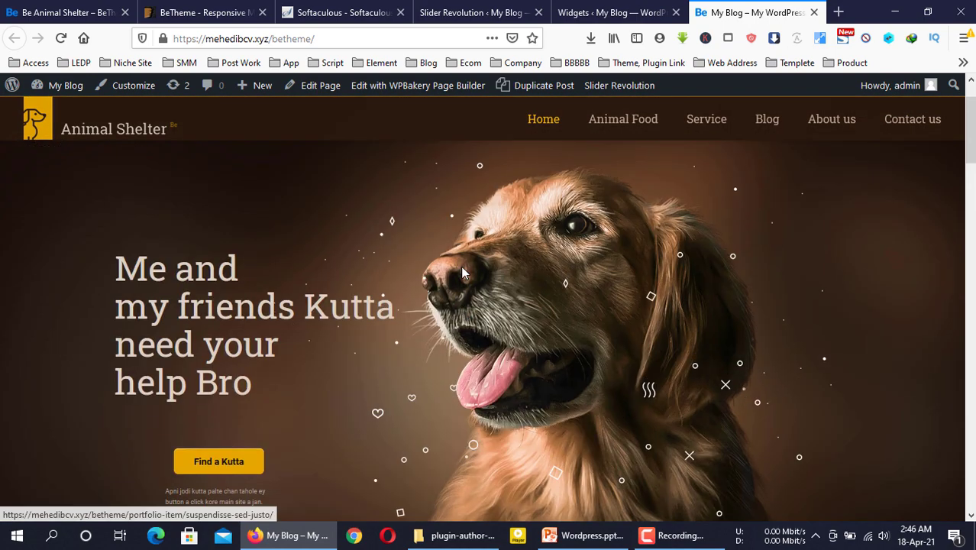
key("ctrl+2")
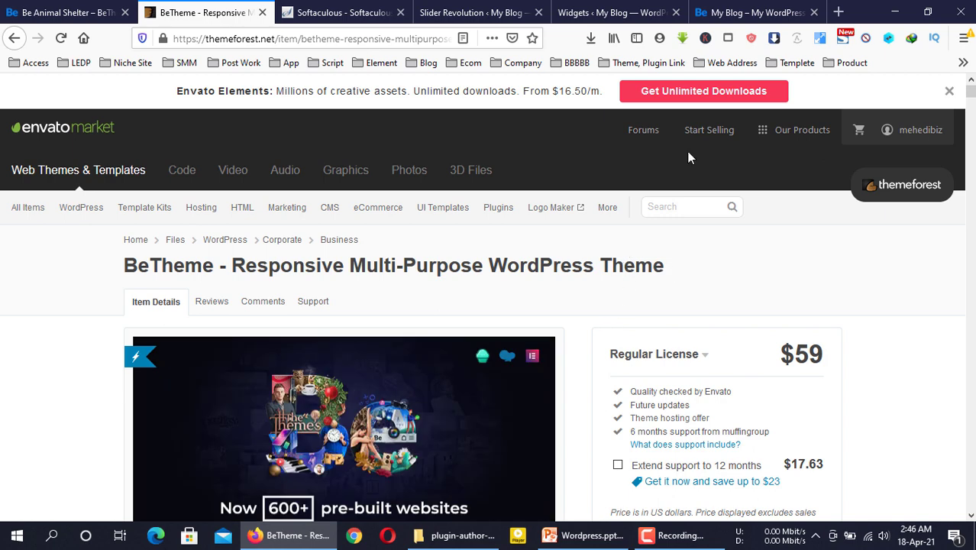
left_click(709, 9)
scroll(601, 283, "down", 15)
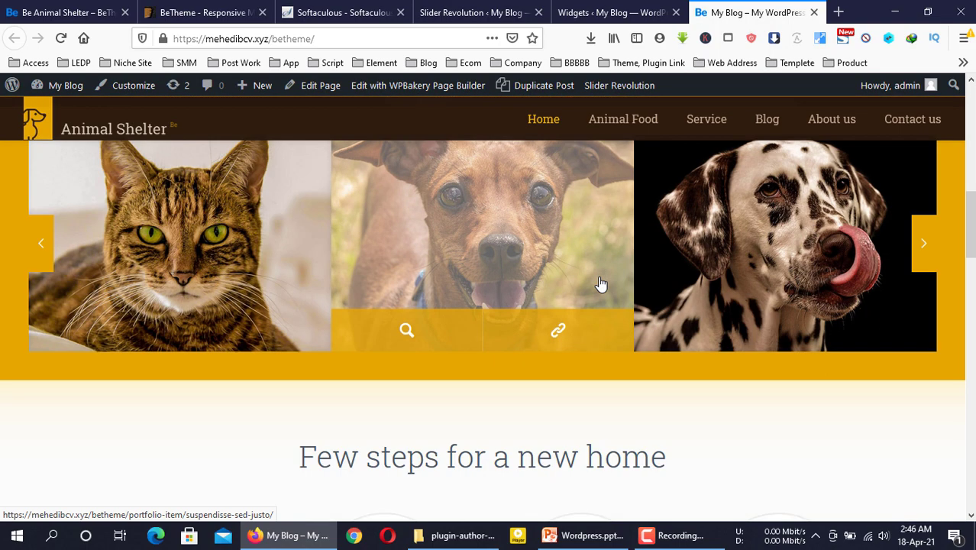
scroll(600, 284, "up", 15)
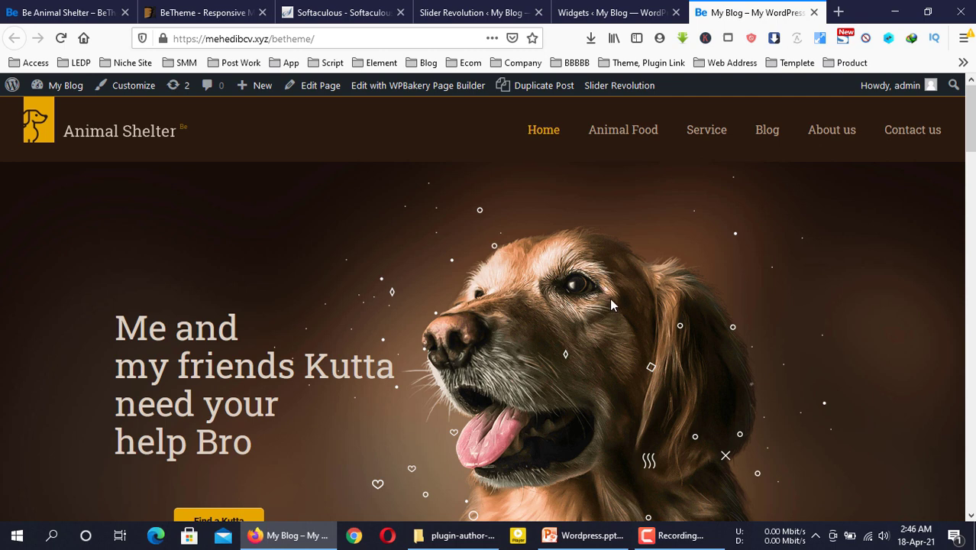
scroll(577, 325, "down", 1)
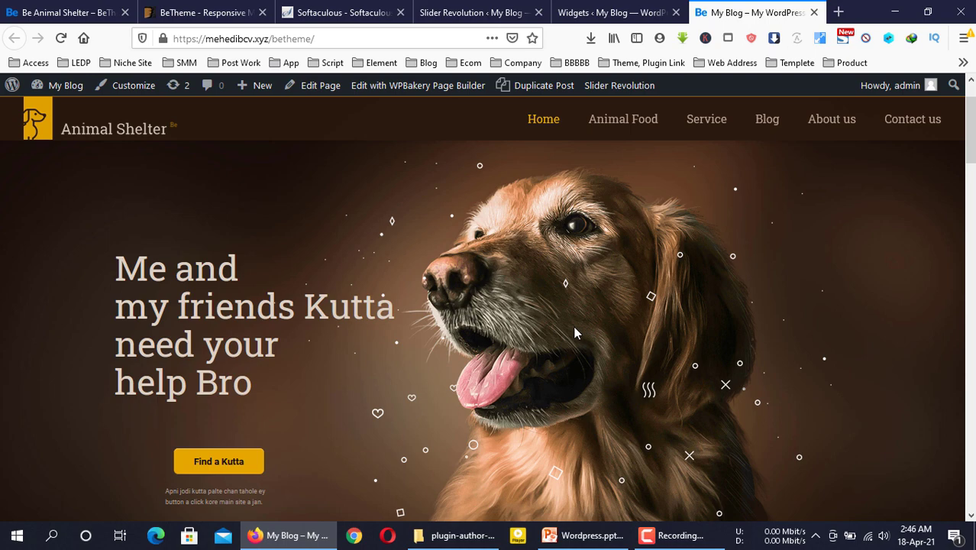
scroll(559, 333, "down", 5)
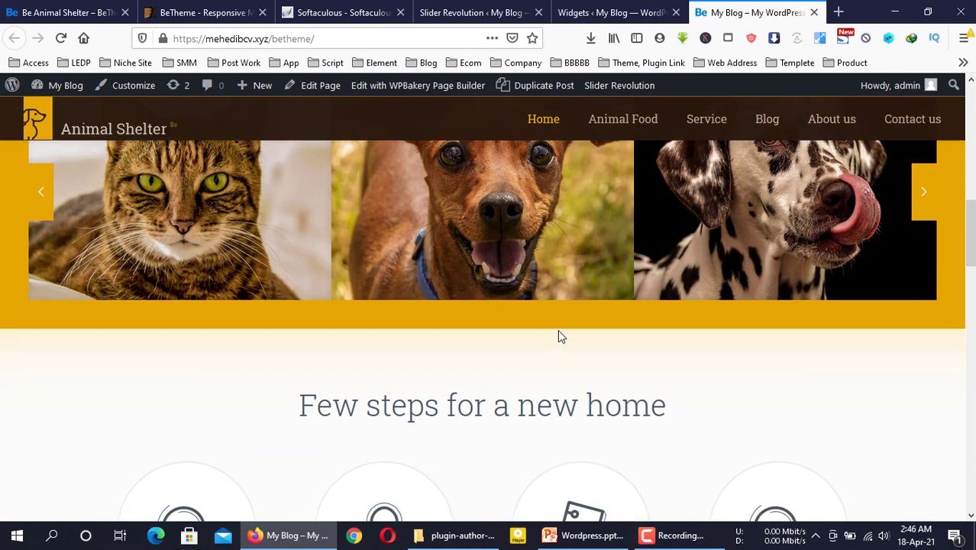
scroll(557, 332, "up", 6)
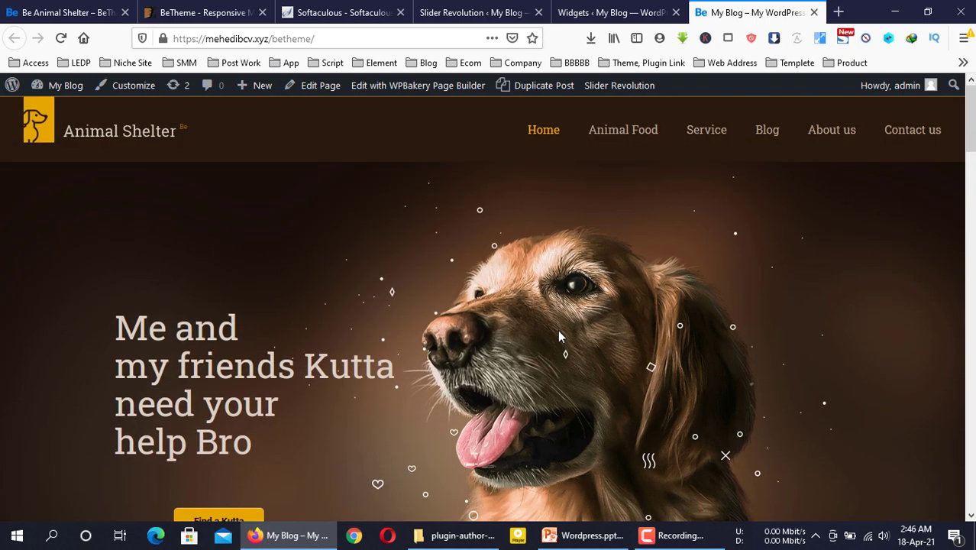